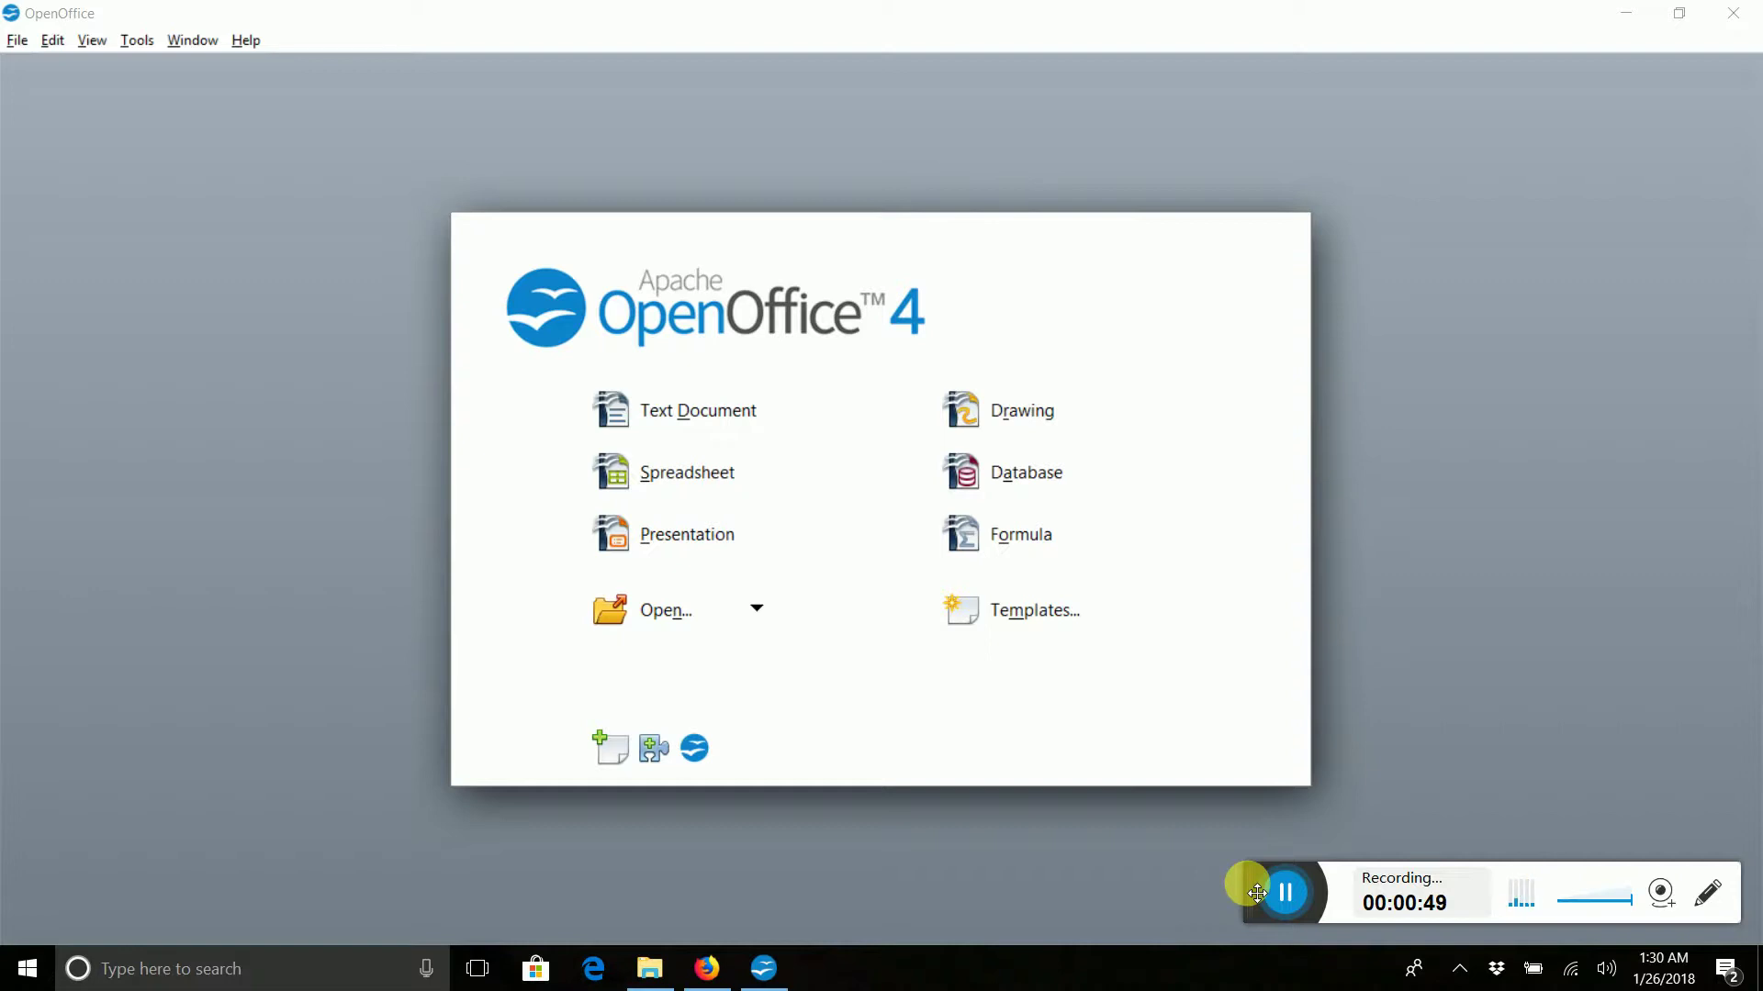
Create a new text document and paste five lines of sample words, starting "it's its their there they're"
left_click(680, 408)
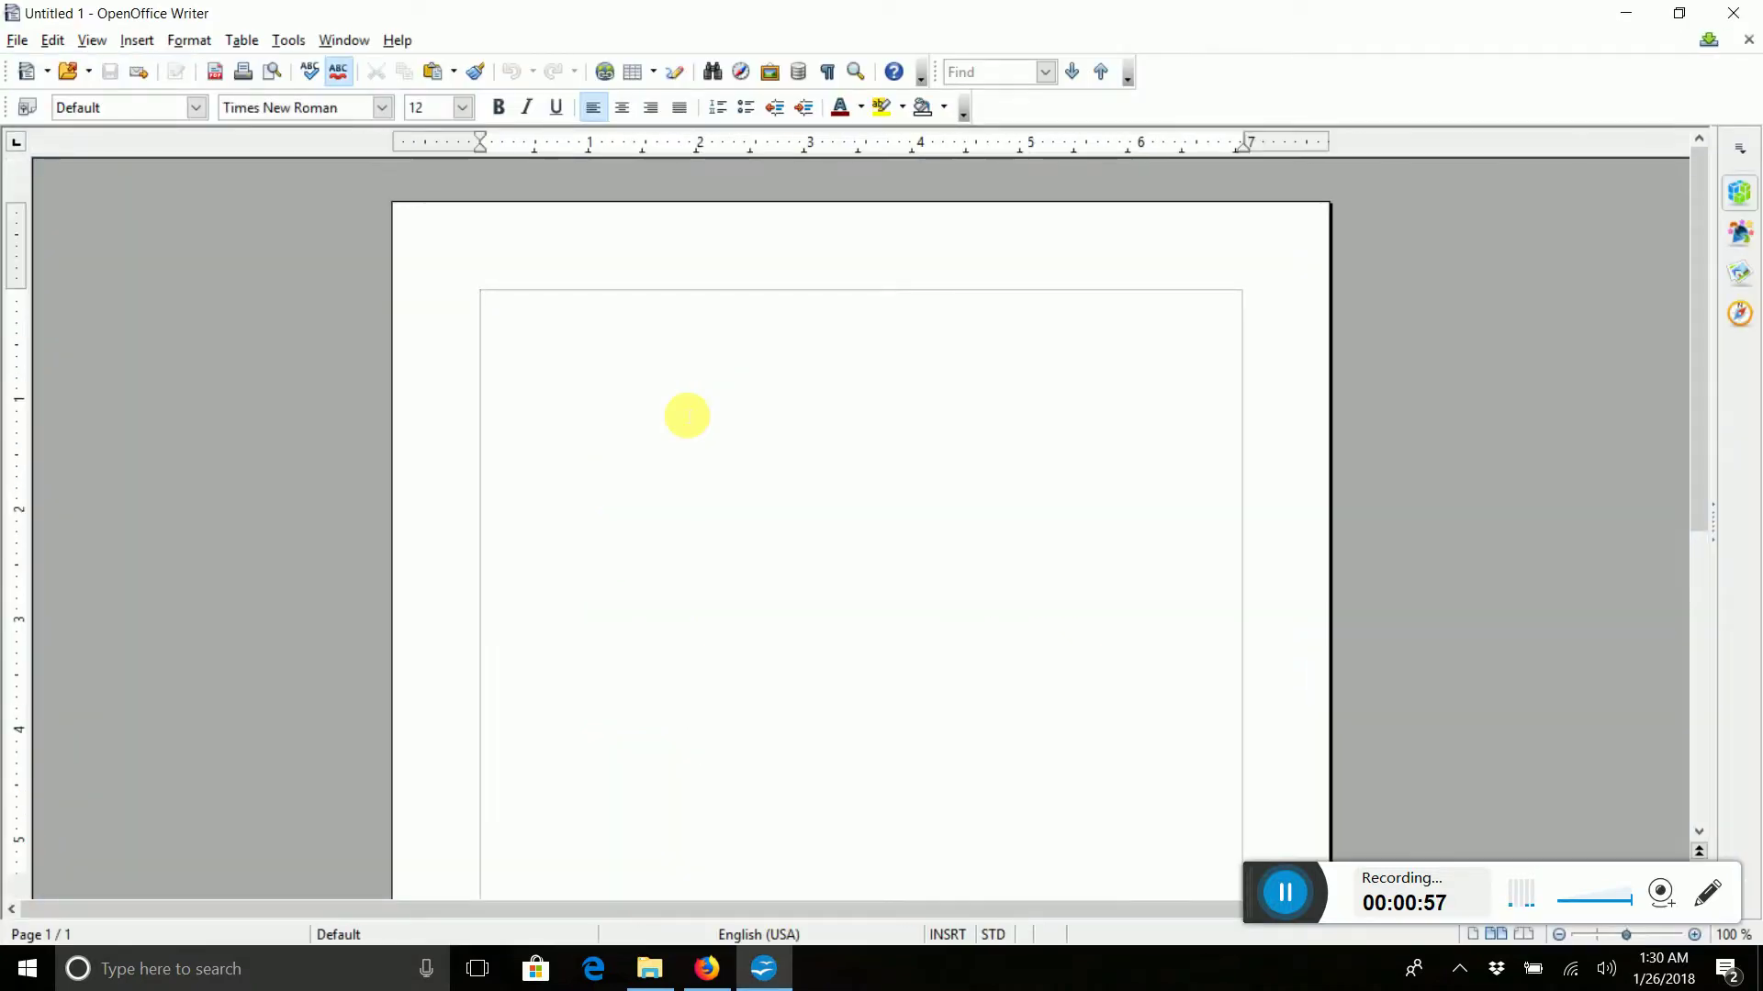
right_click(553, 327)
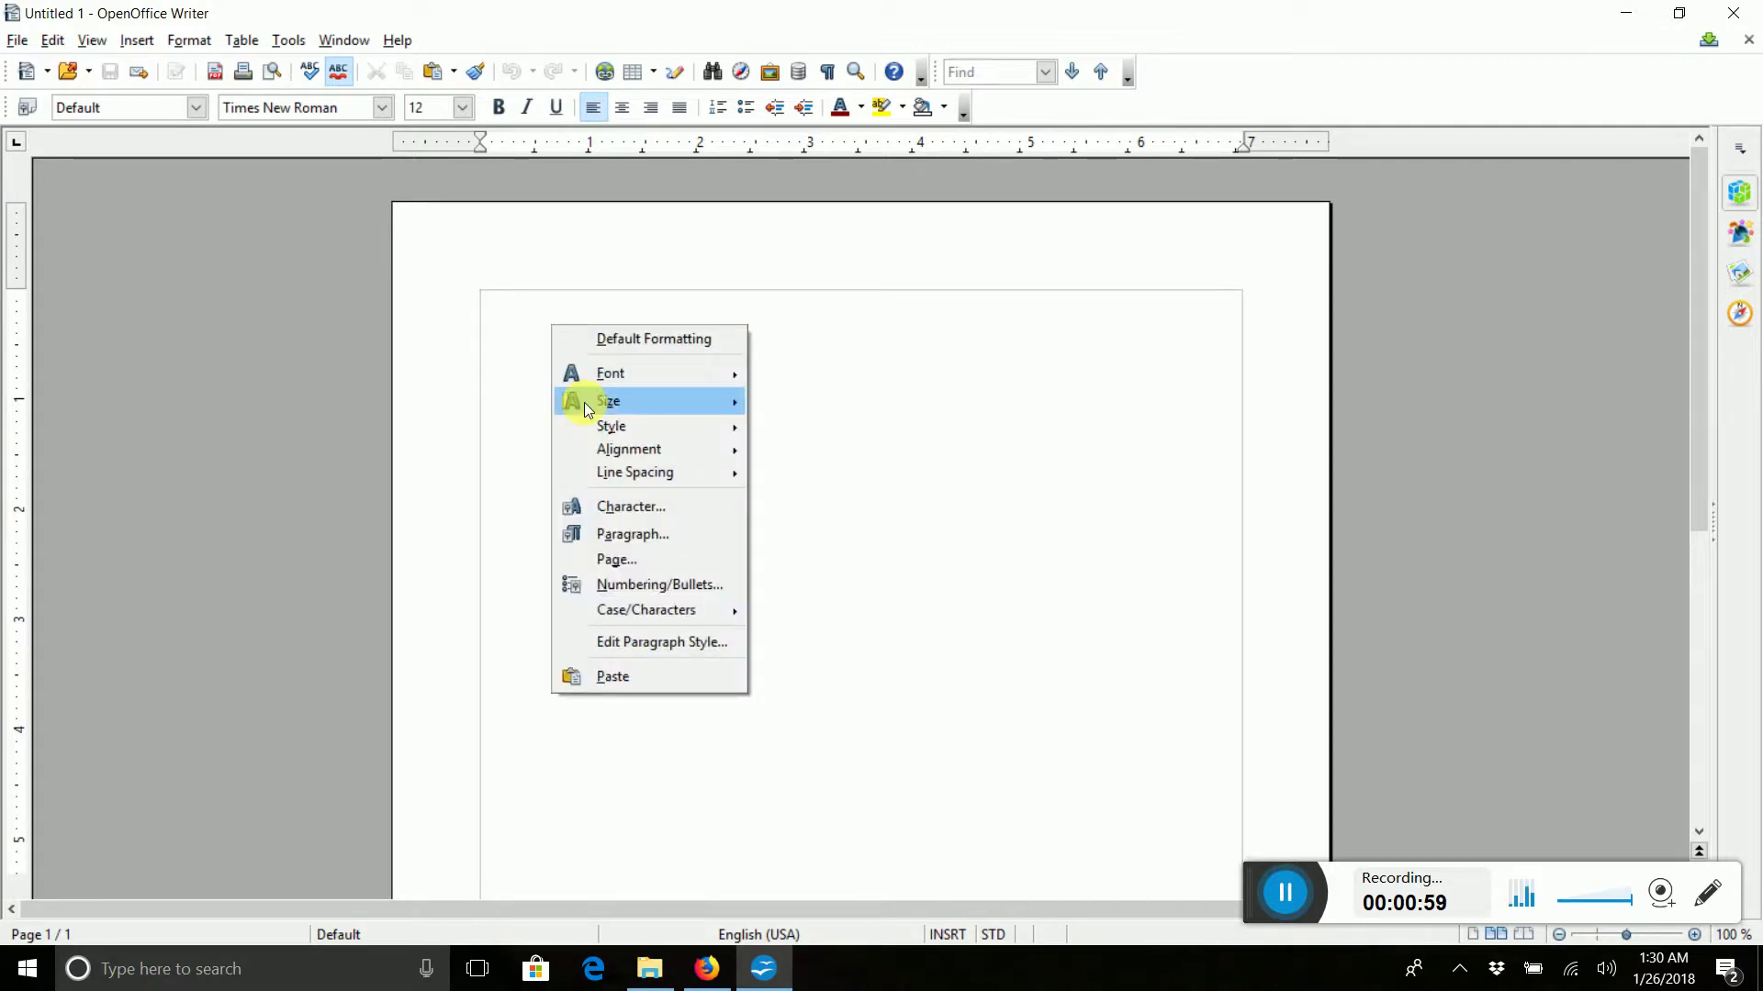
left_click(613, 679)
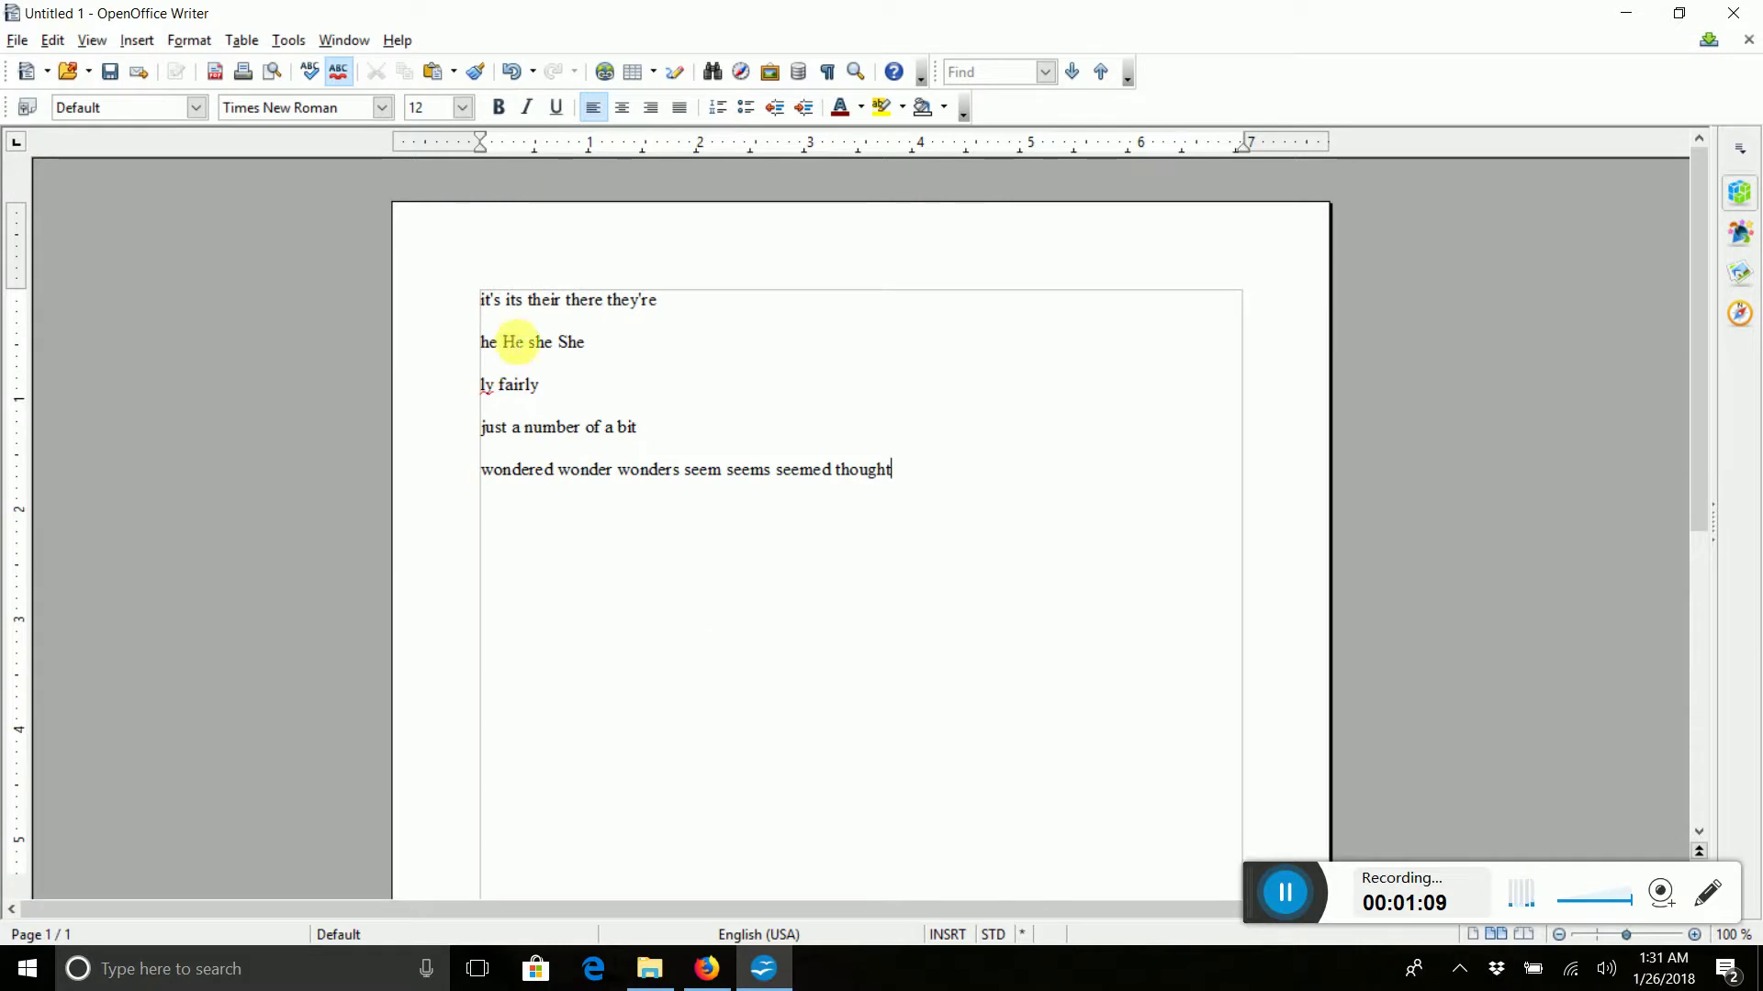
triple_click(474, 312)
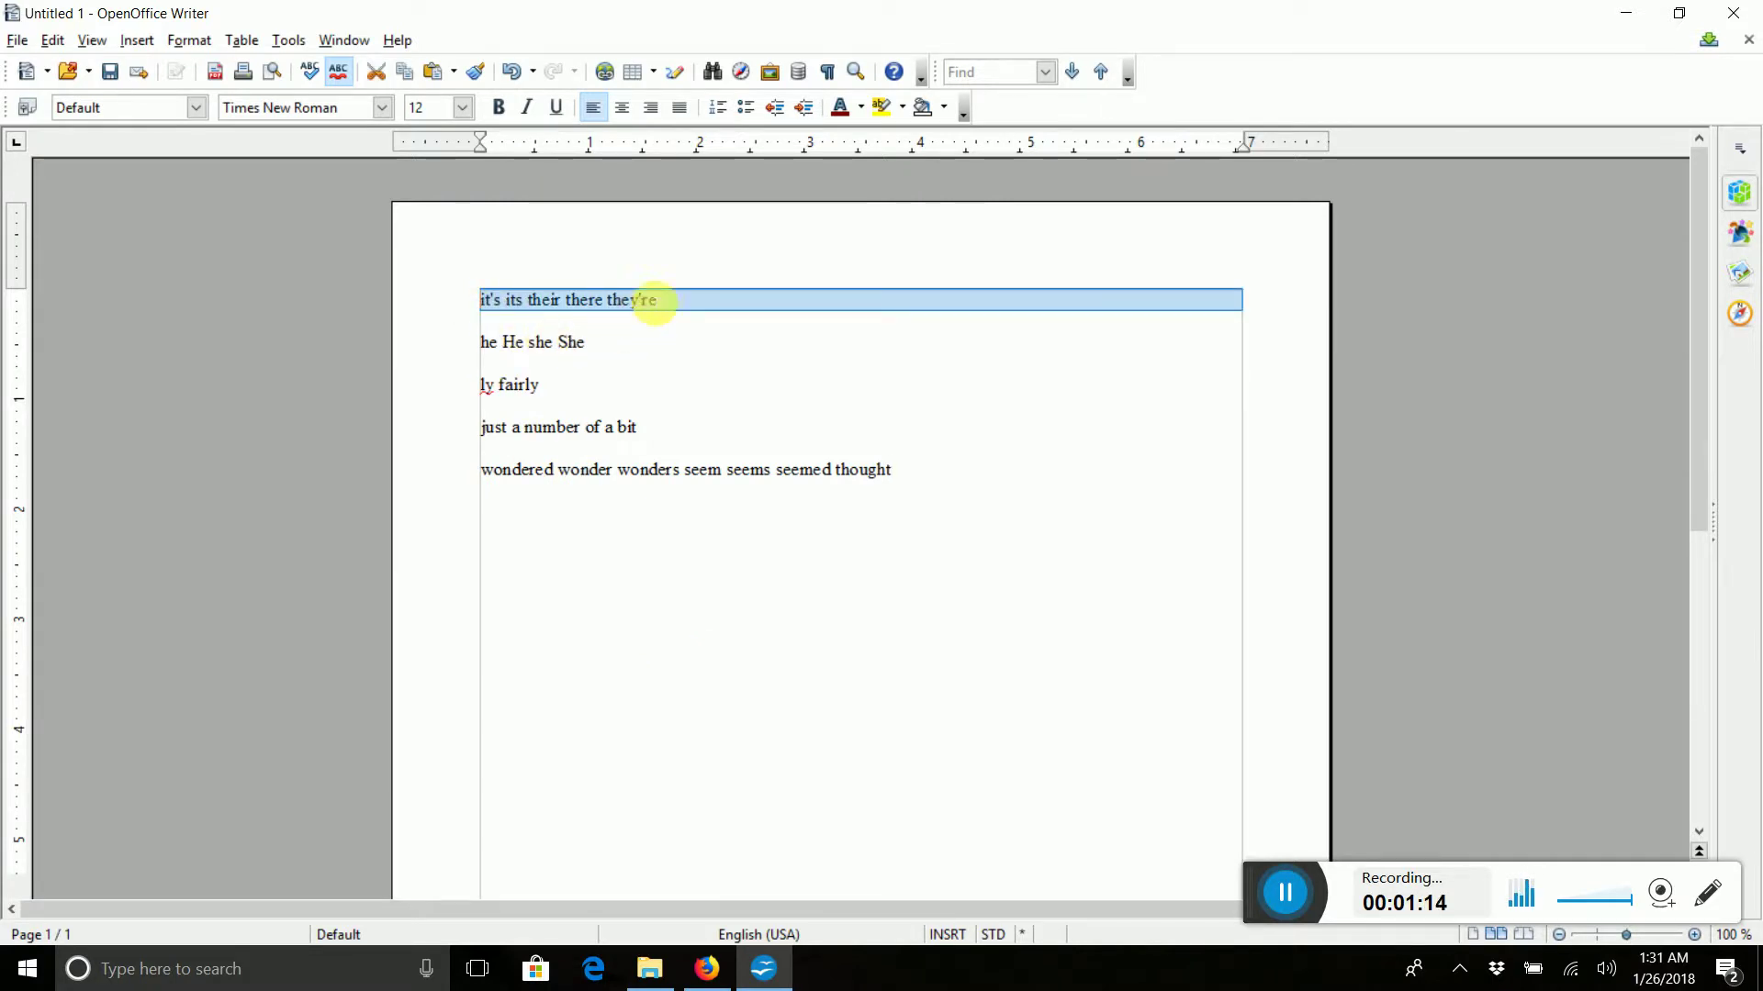
left_click(647, 300)
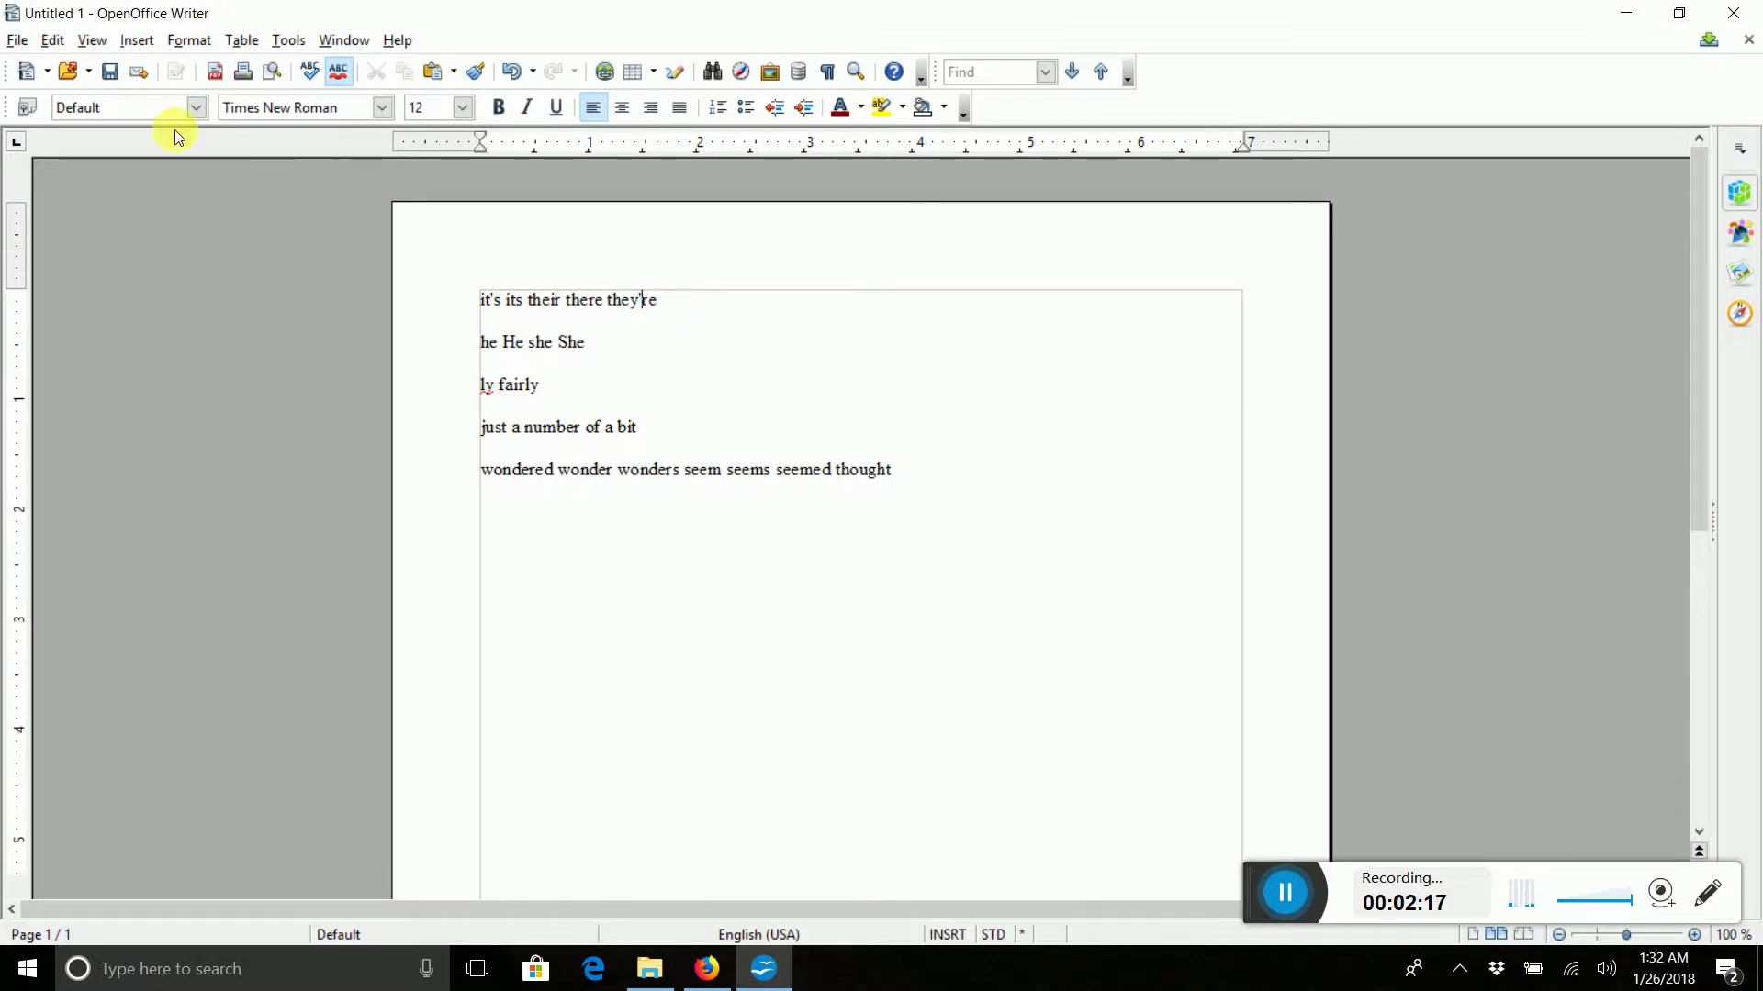
Start recording a new macro and open Find & Replace
left_click(300, 44)
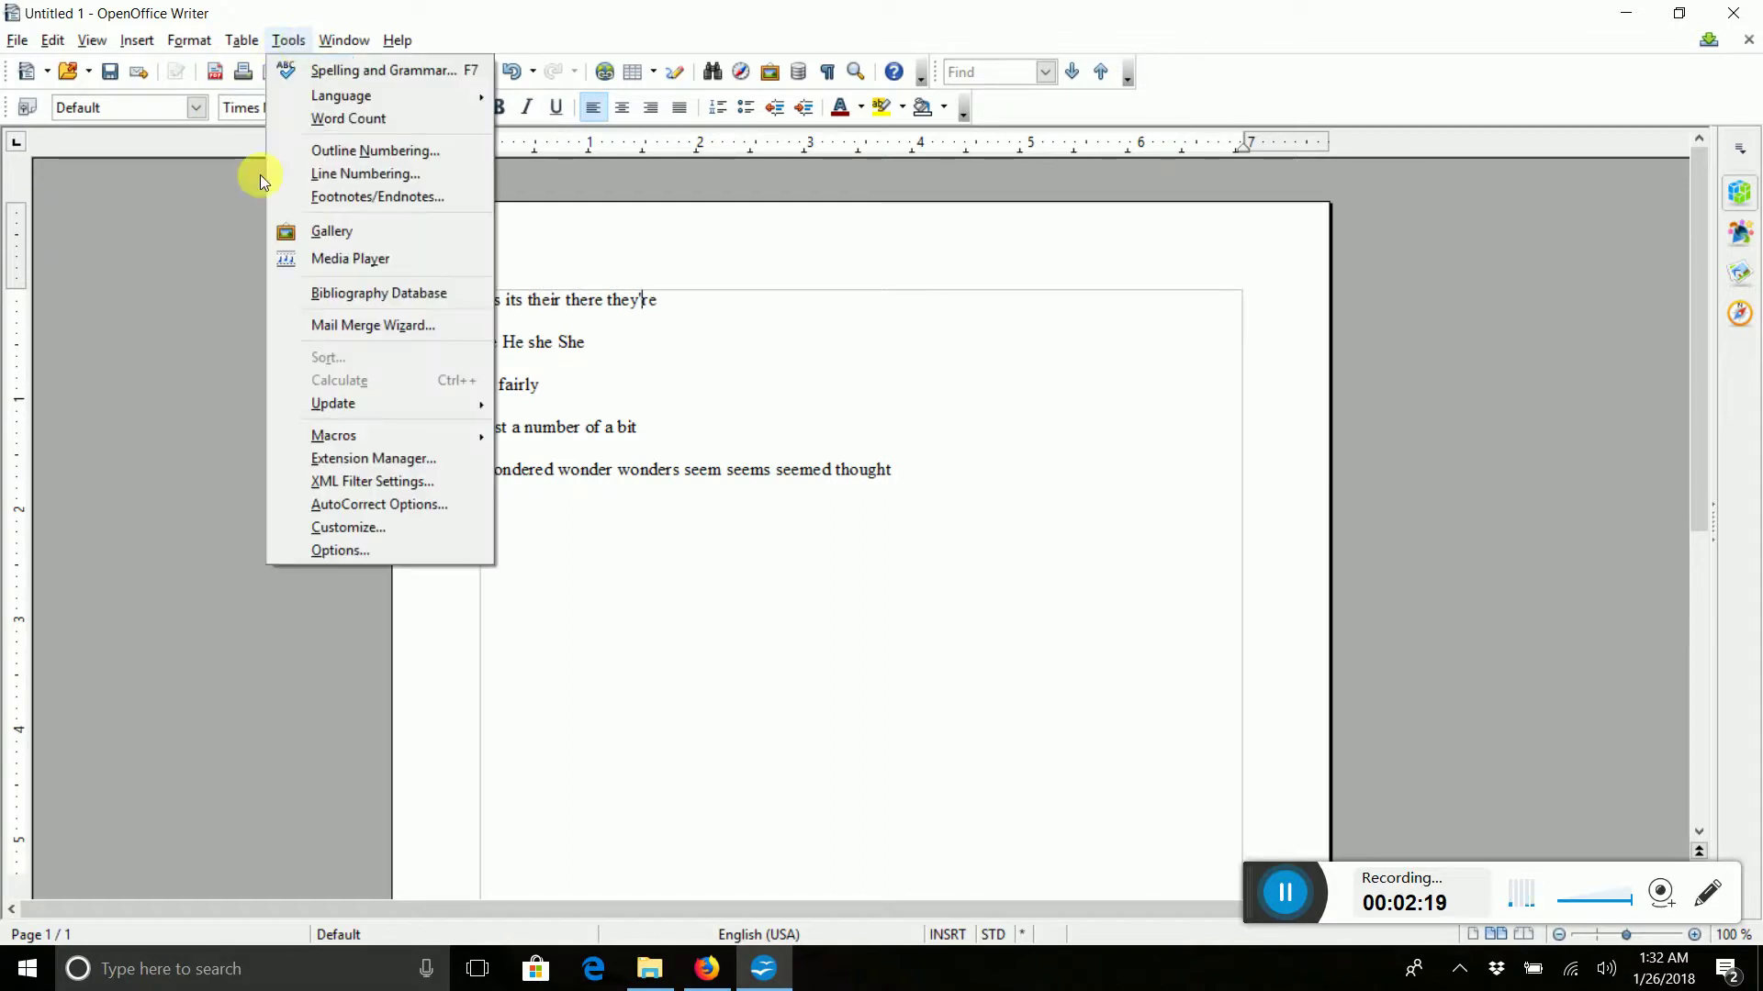
left_click(323, 439)
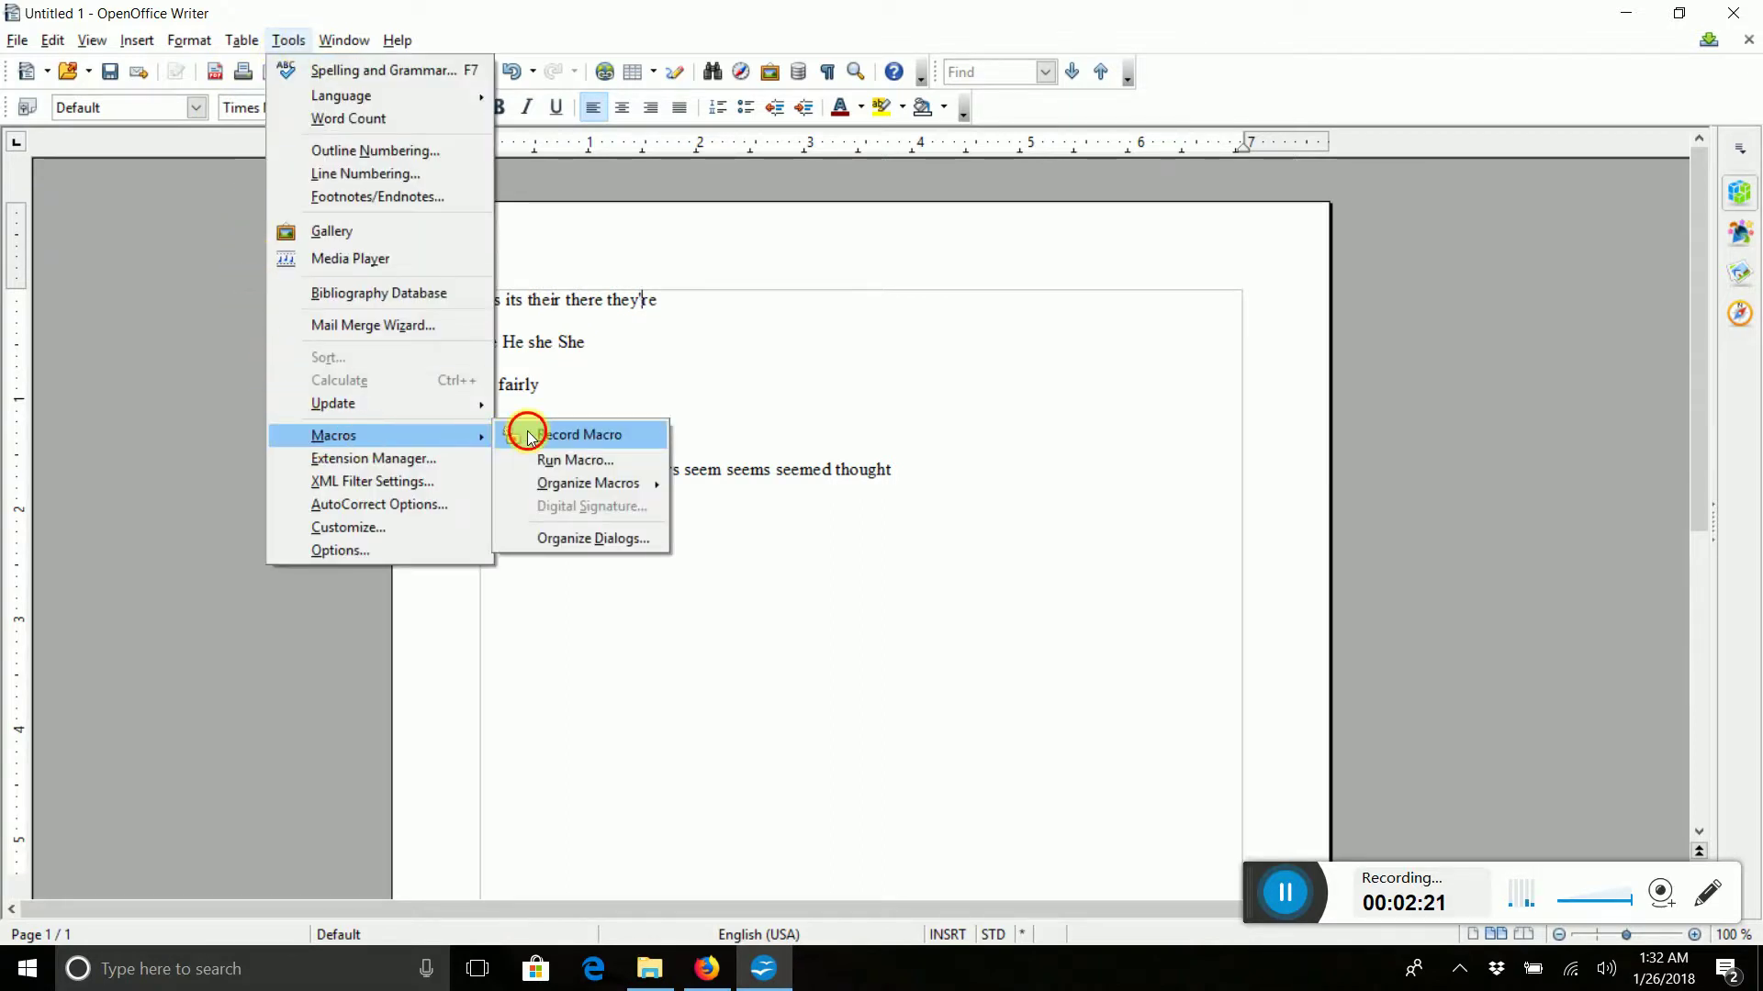
left_click(529, 437)
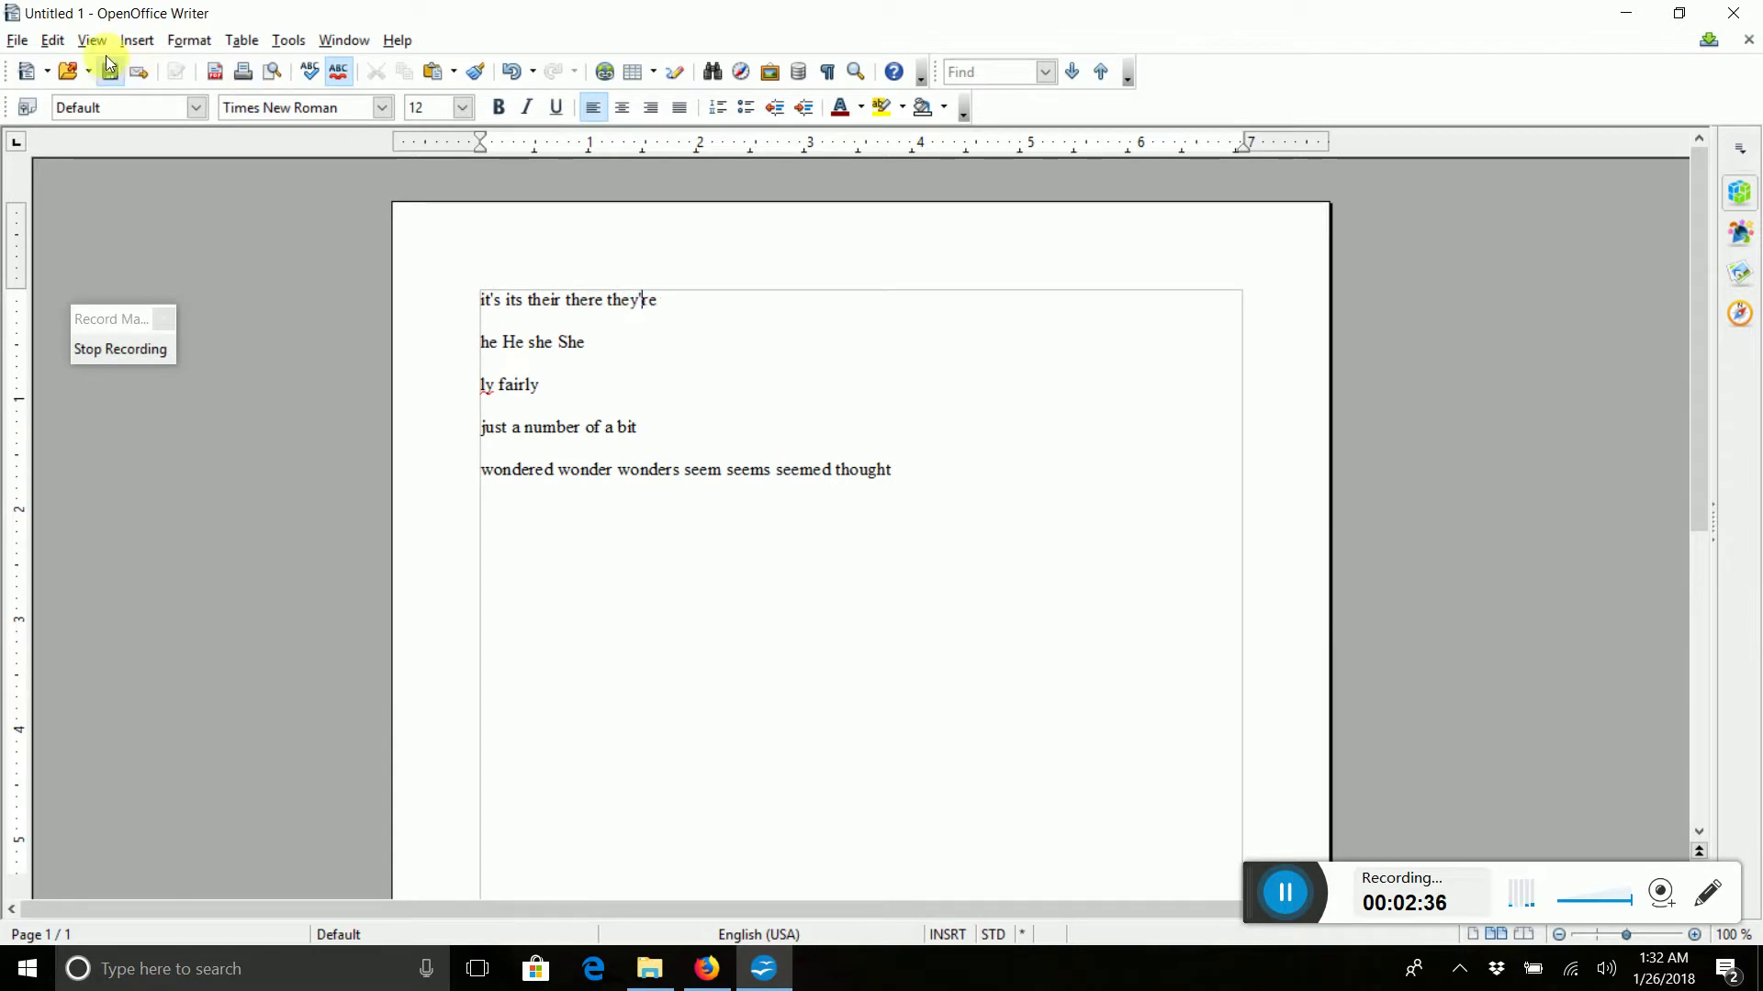
left_click(52, 41)
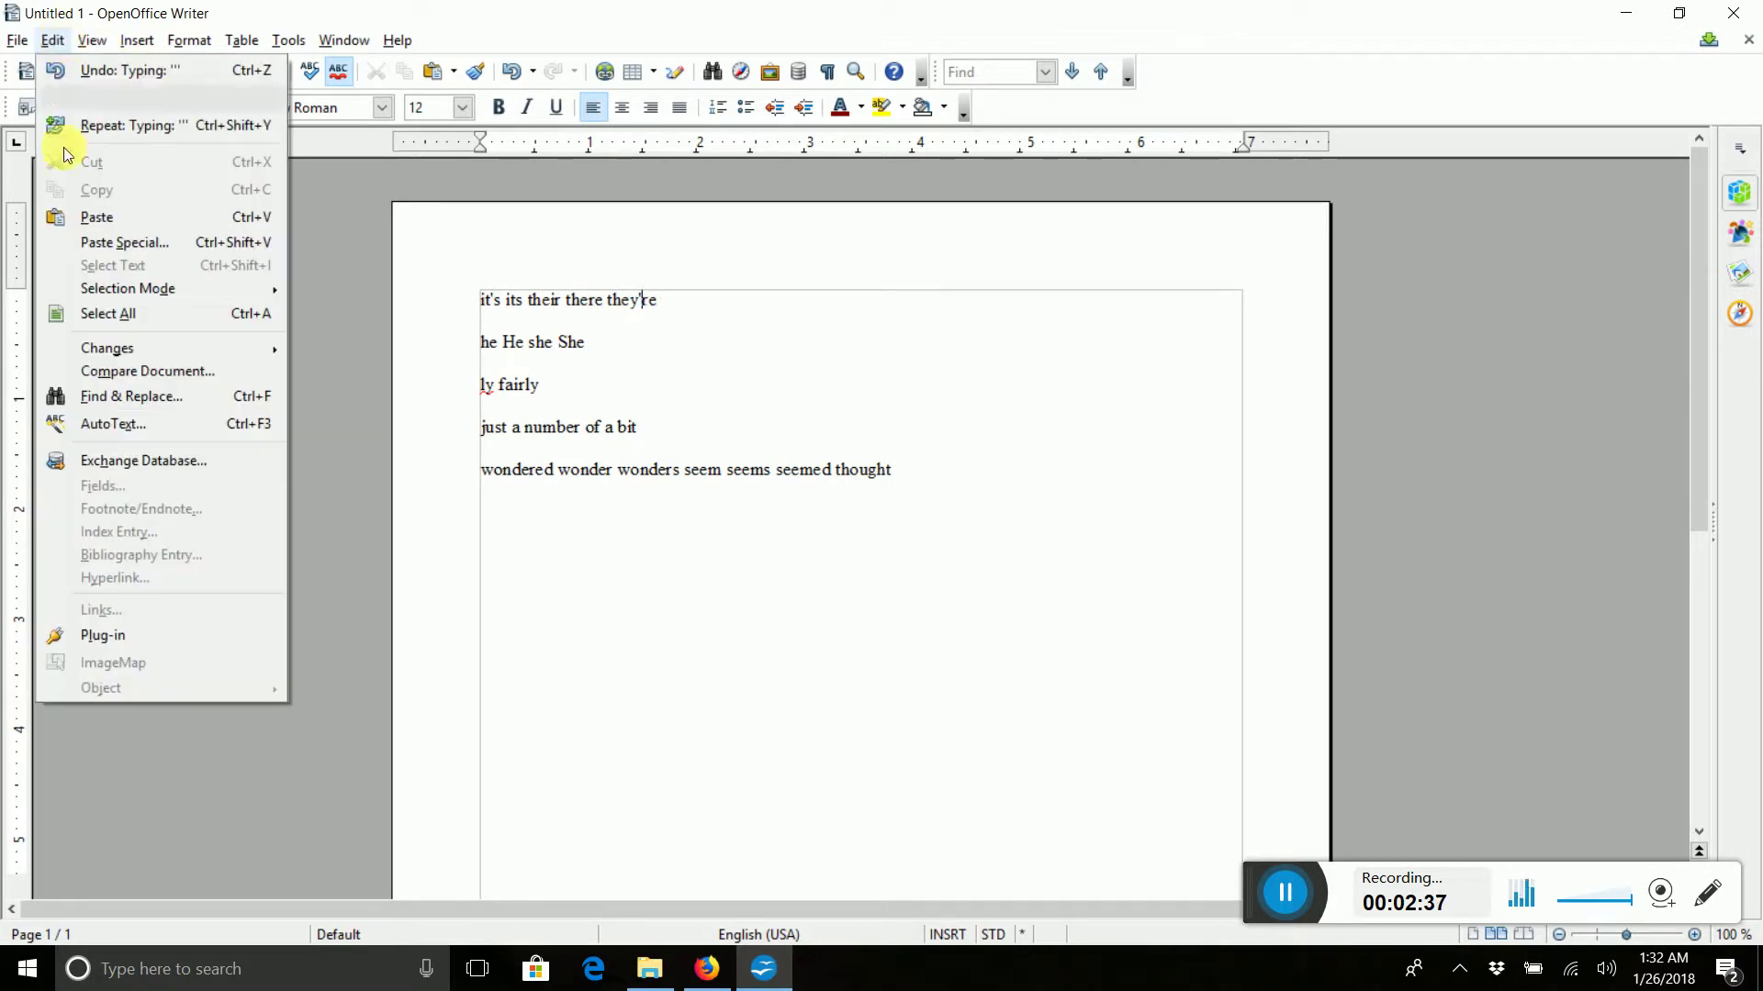
left_click(90, 404)
Find all it's, then all its, and highlight each in yellow
type("it")
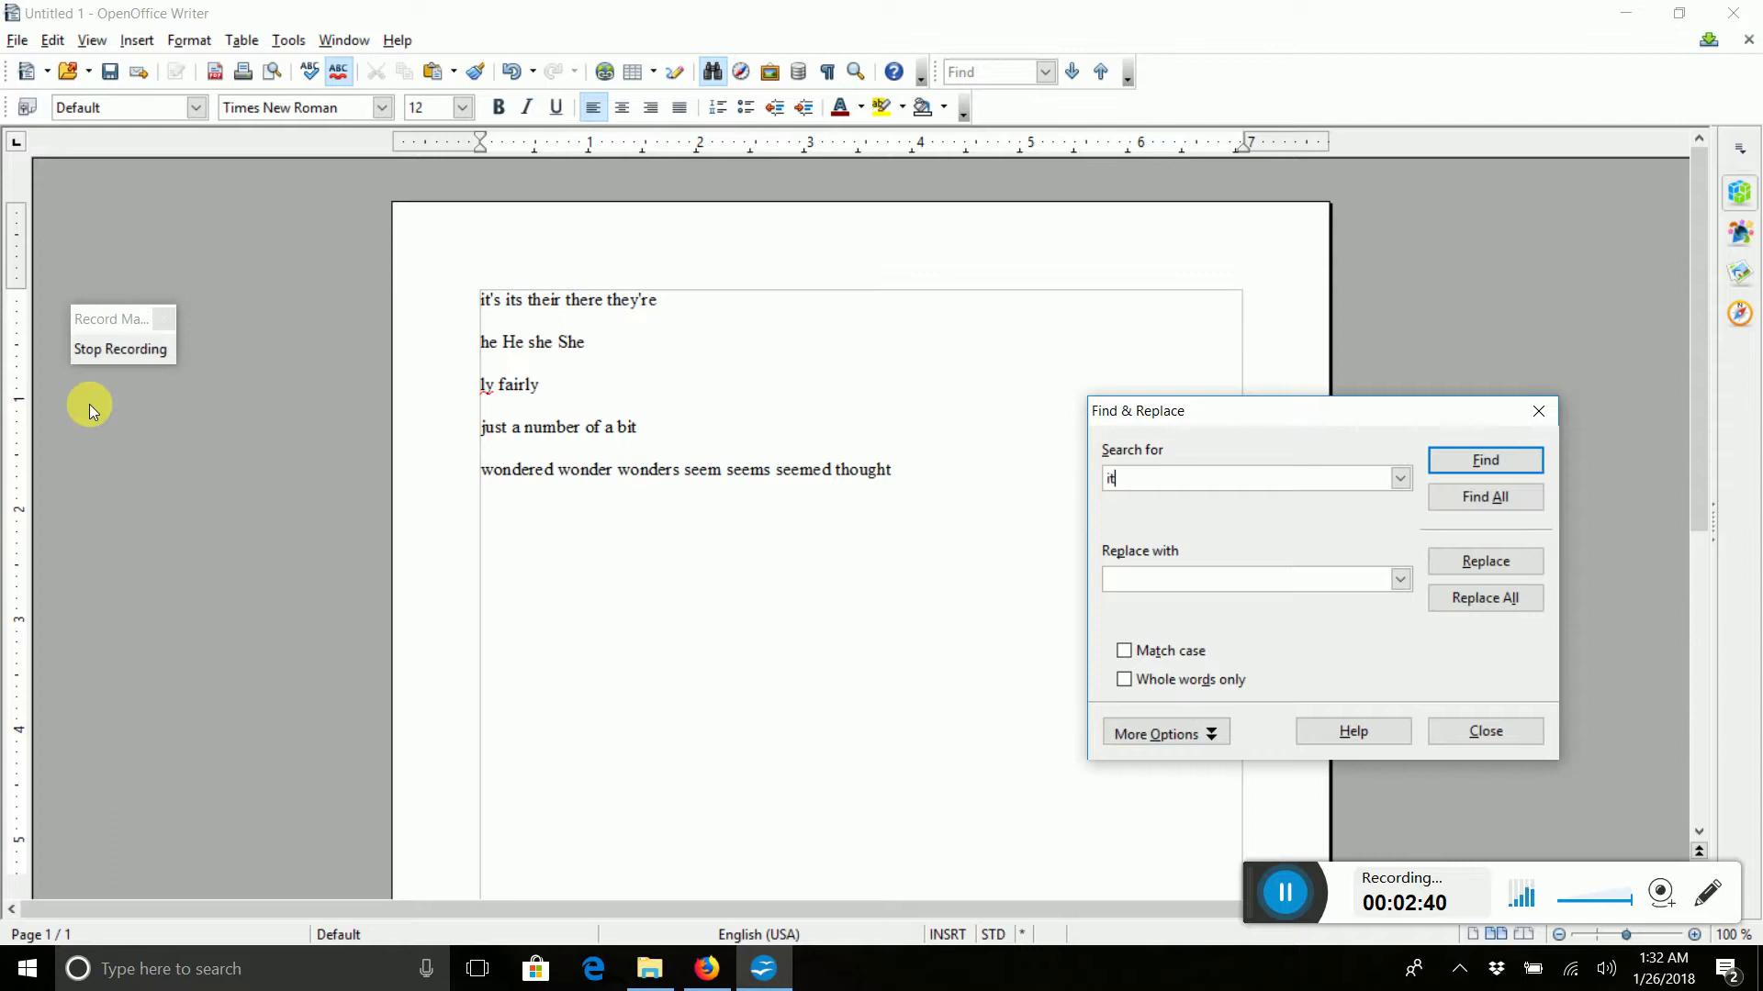
type("'s")
left_click(1447, 499)
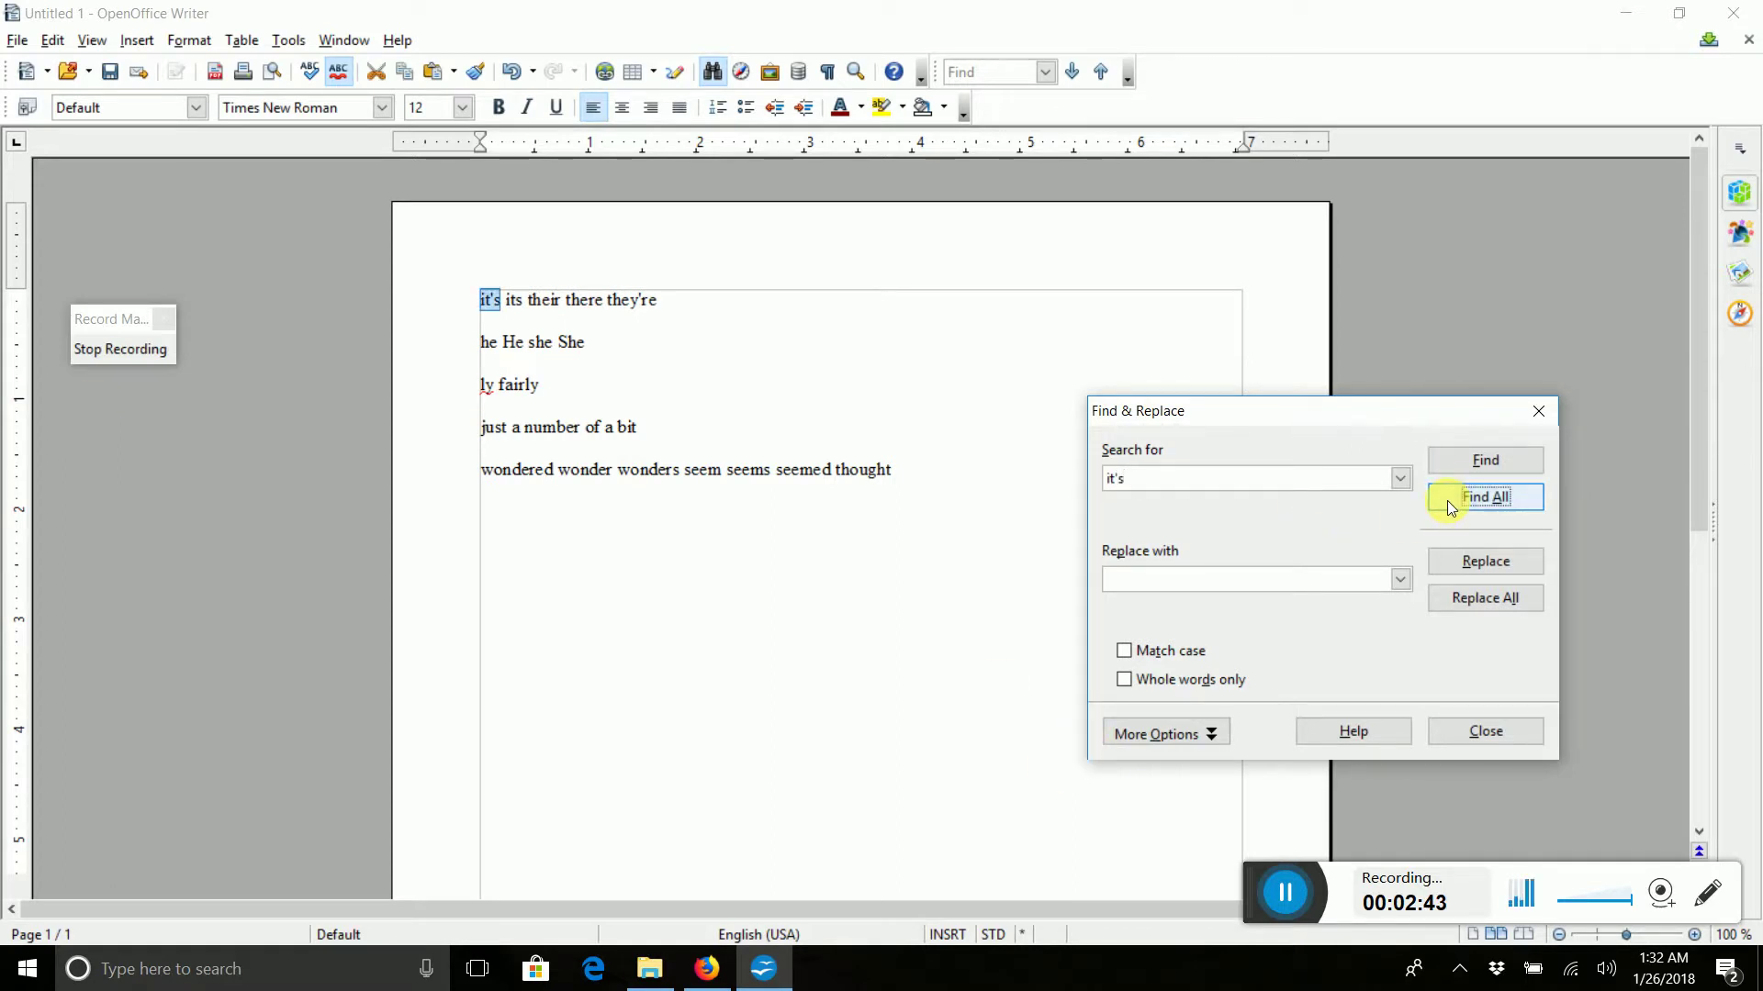
left_click(881, 108)
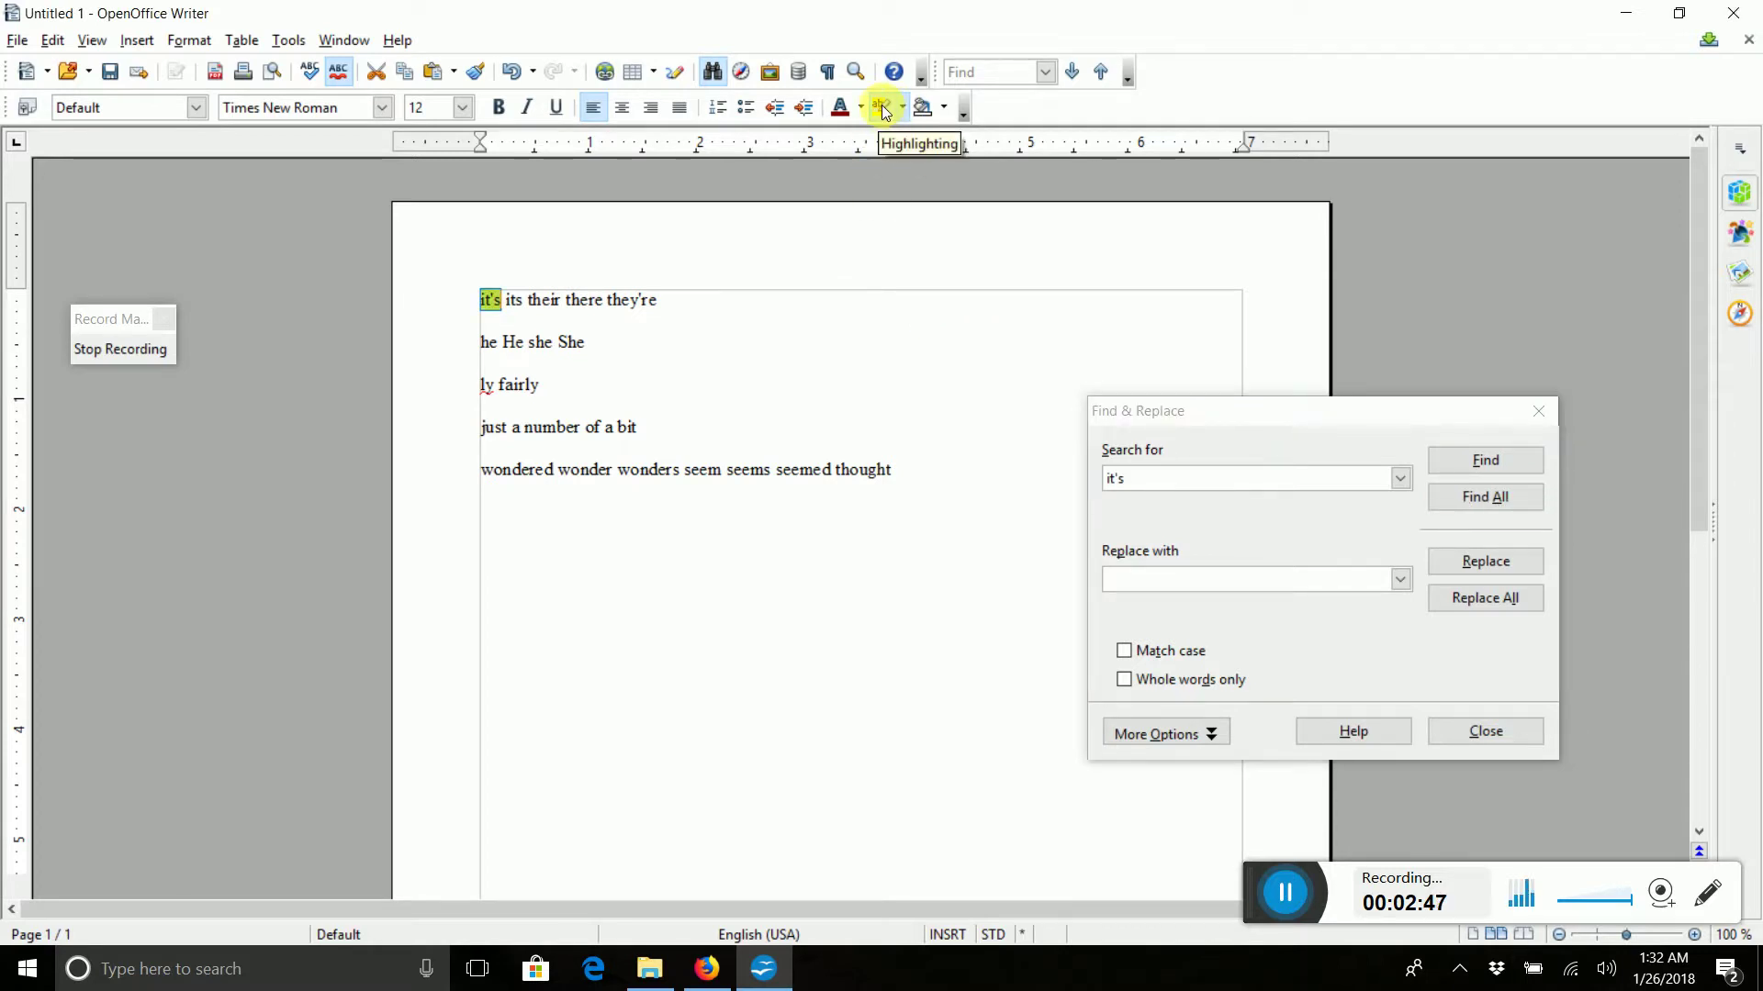
left_click(1090, 462)
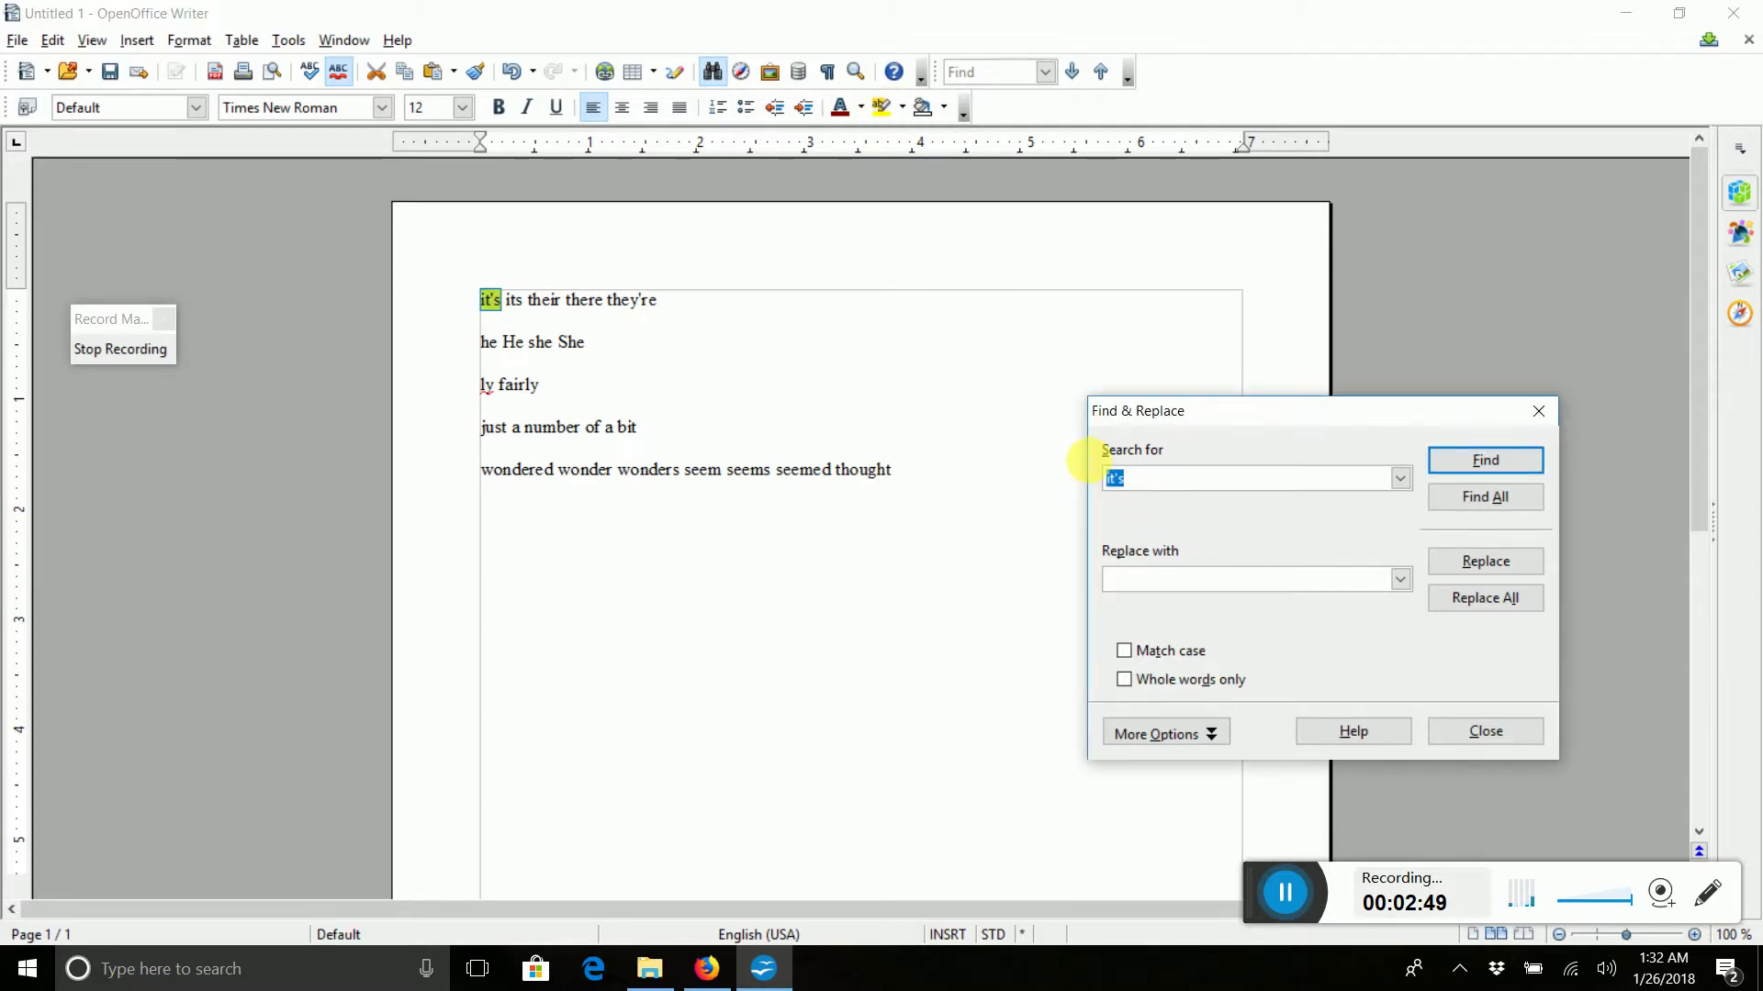
type("its")
left_click(1485, 497)
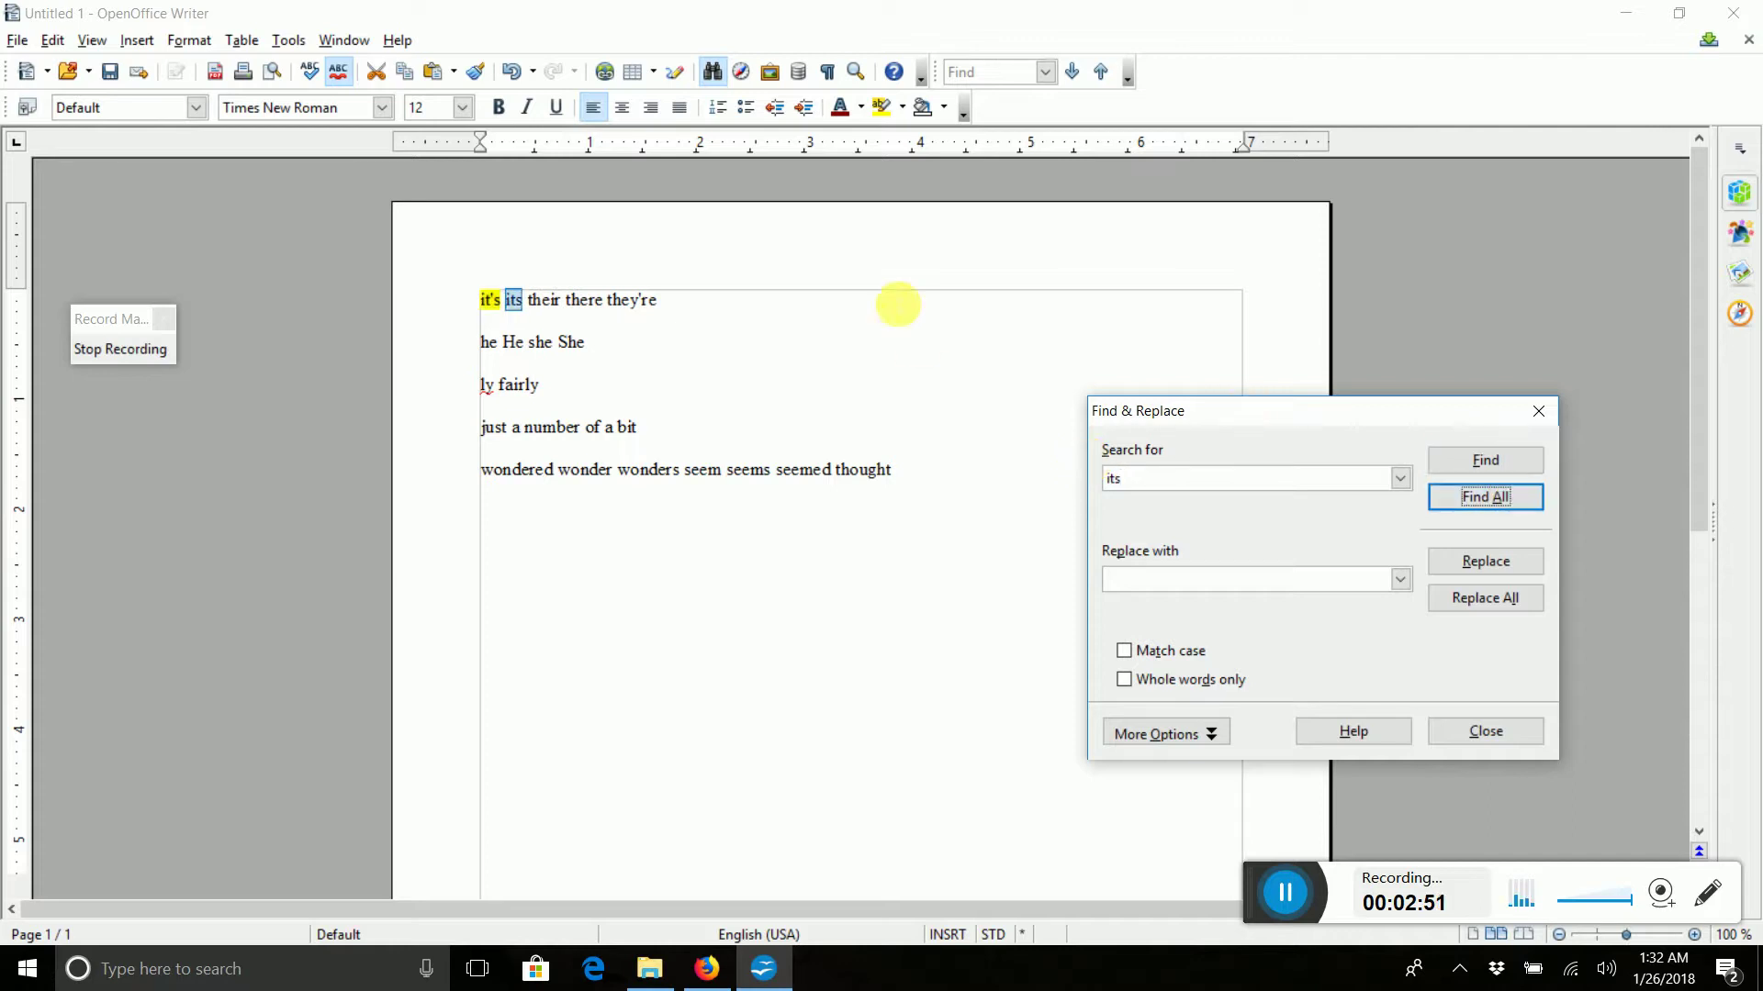
left_click(879, 107)
Find all there, then all their, and highlight each in yellow
left_click(1113, 450)
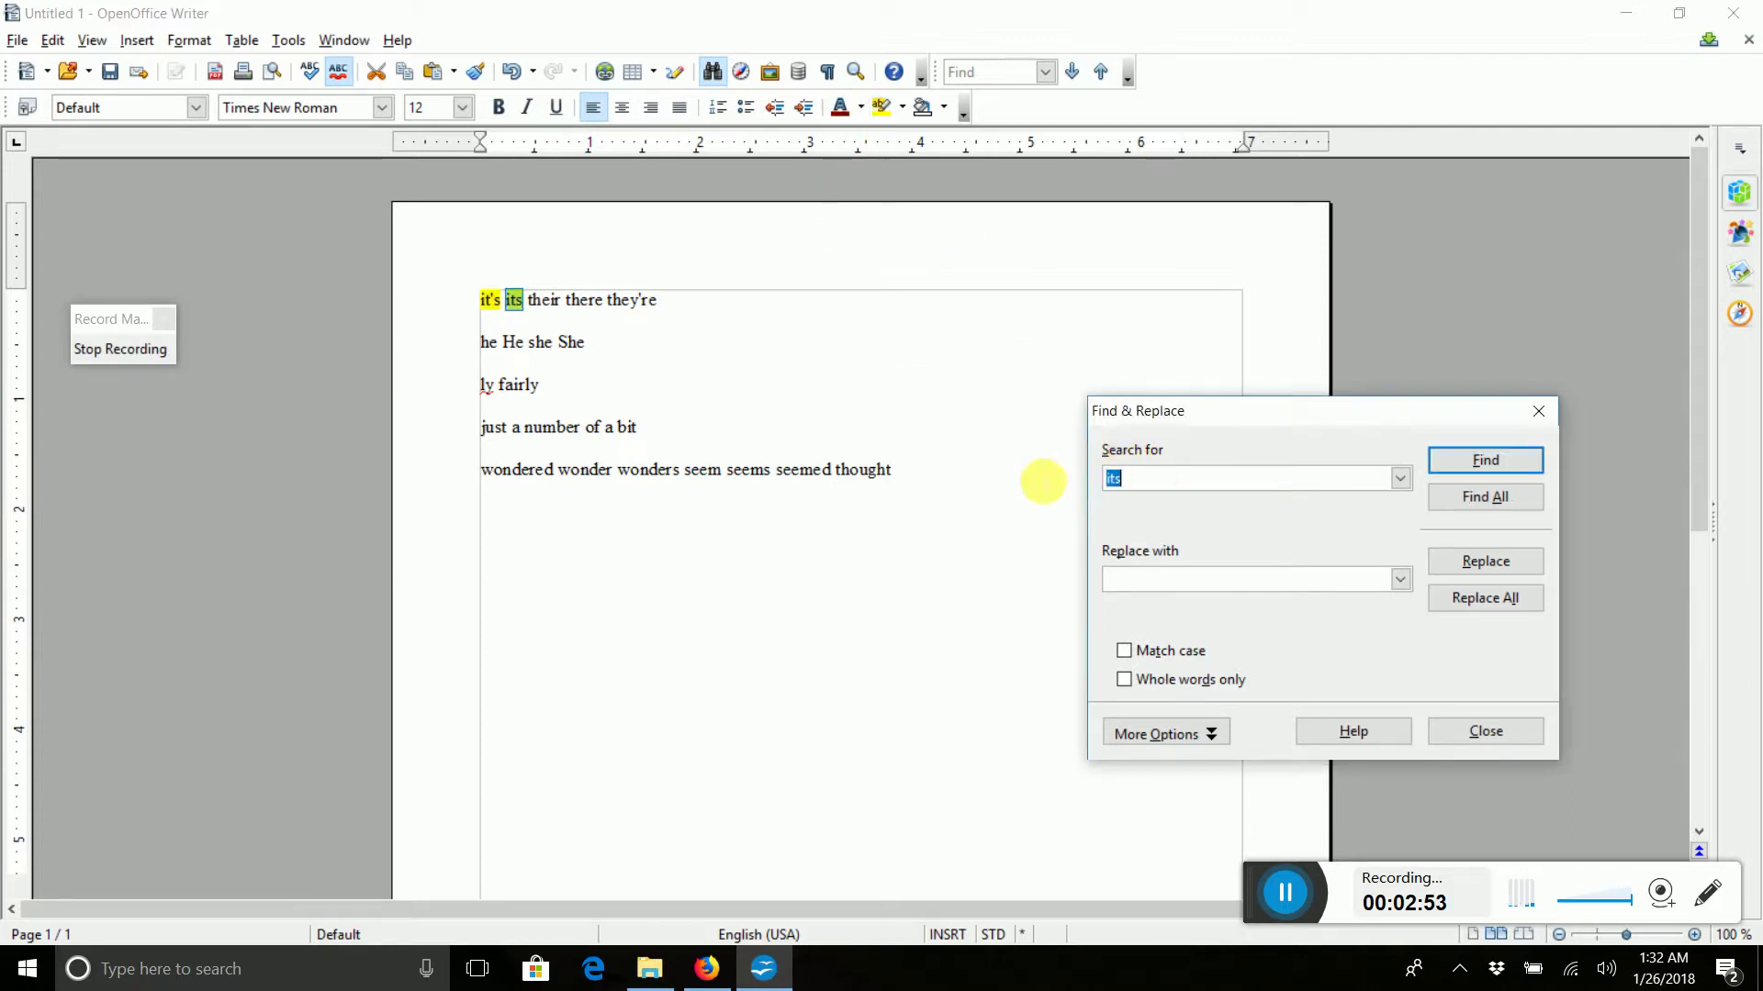
type("there")
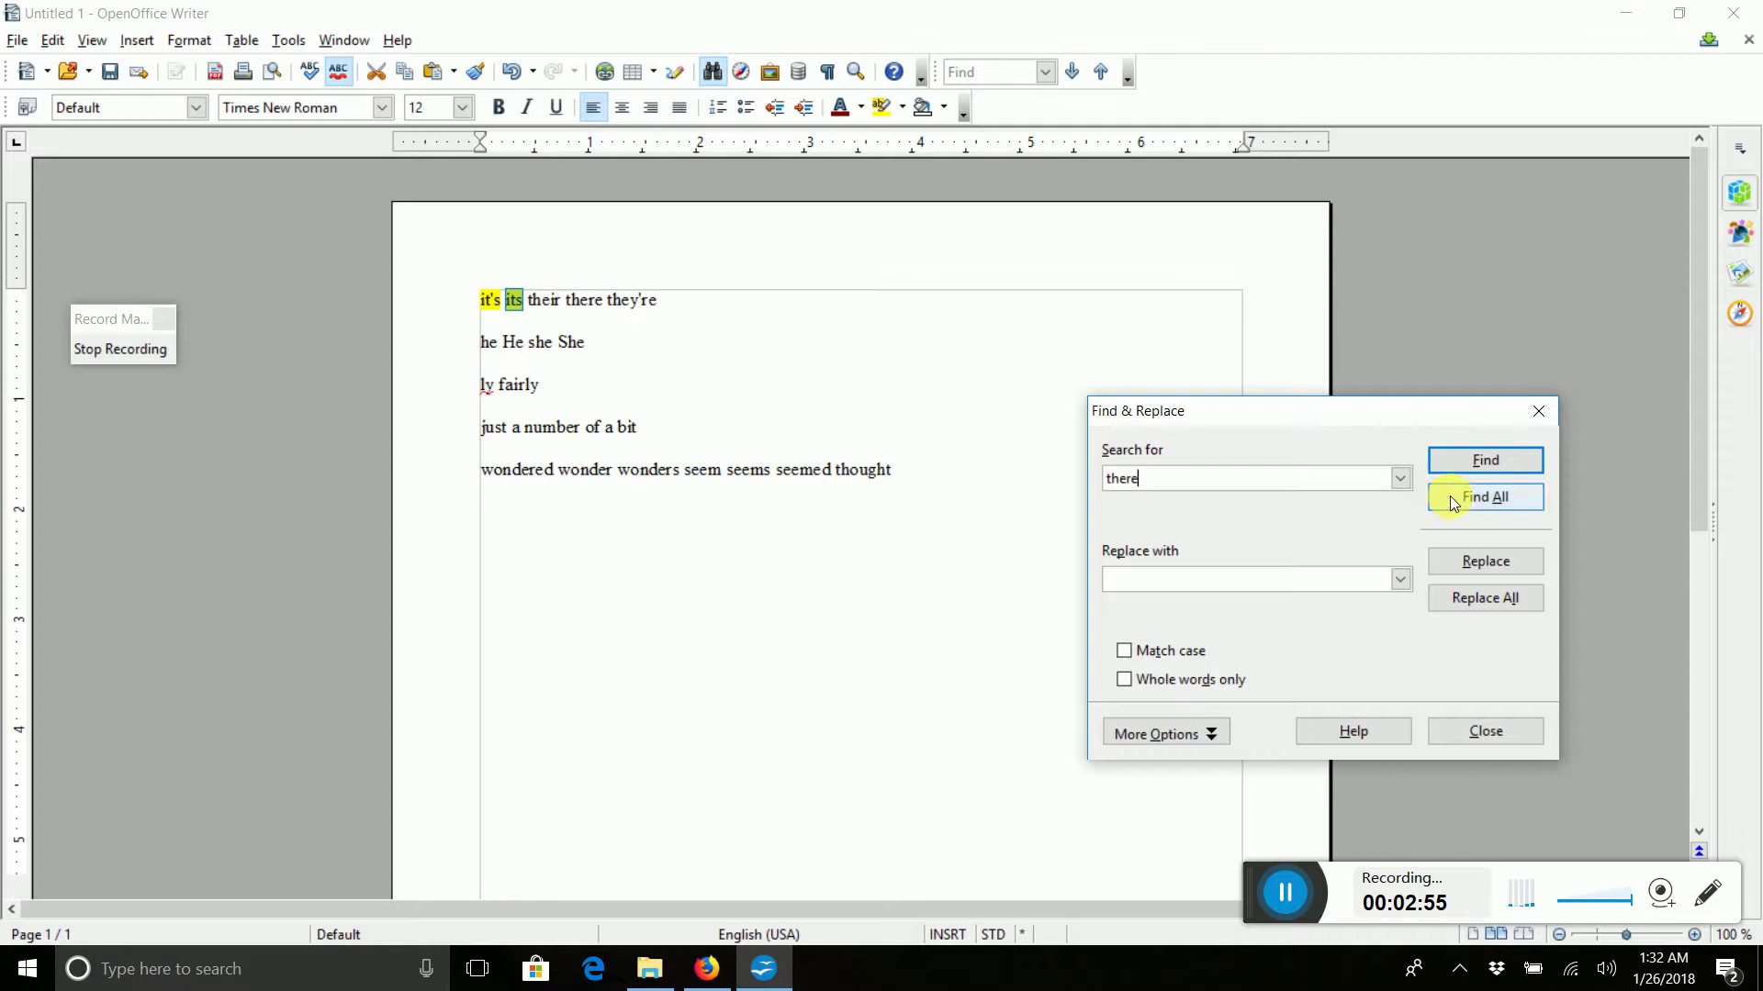
left_click(1453, 504)
left_click(879, 107)
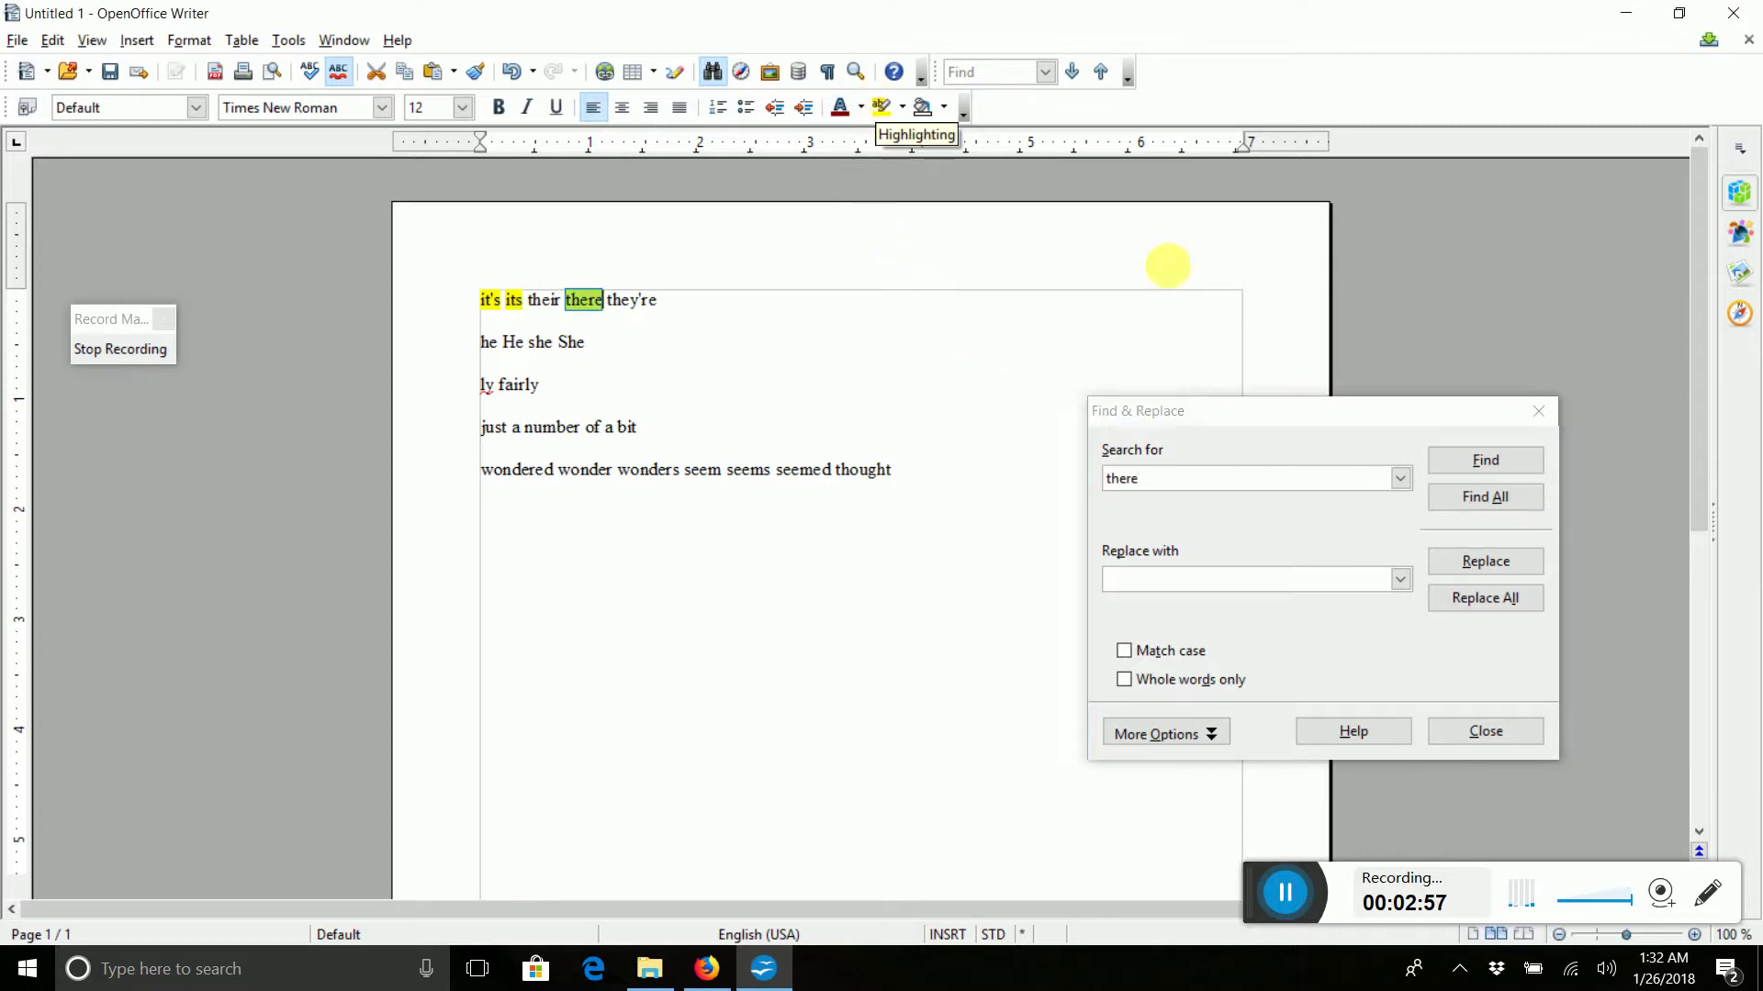
left_click(1226, 496)
type("thei")
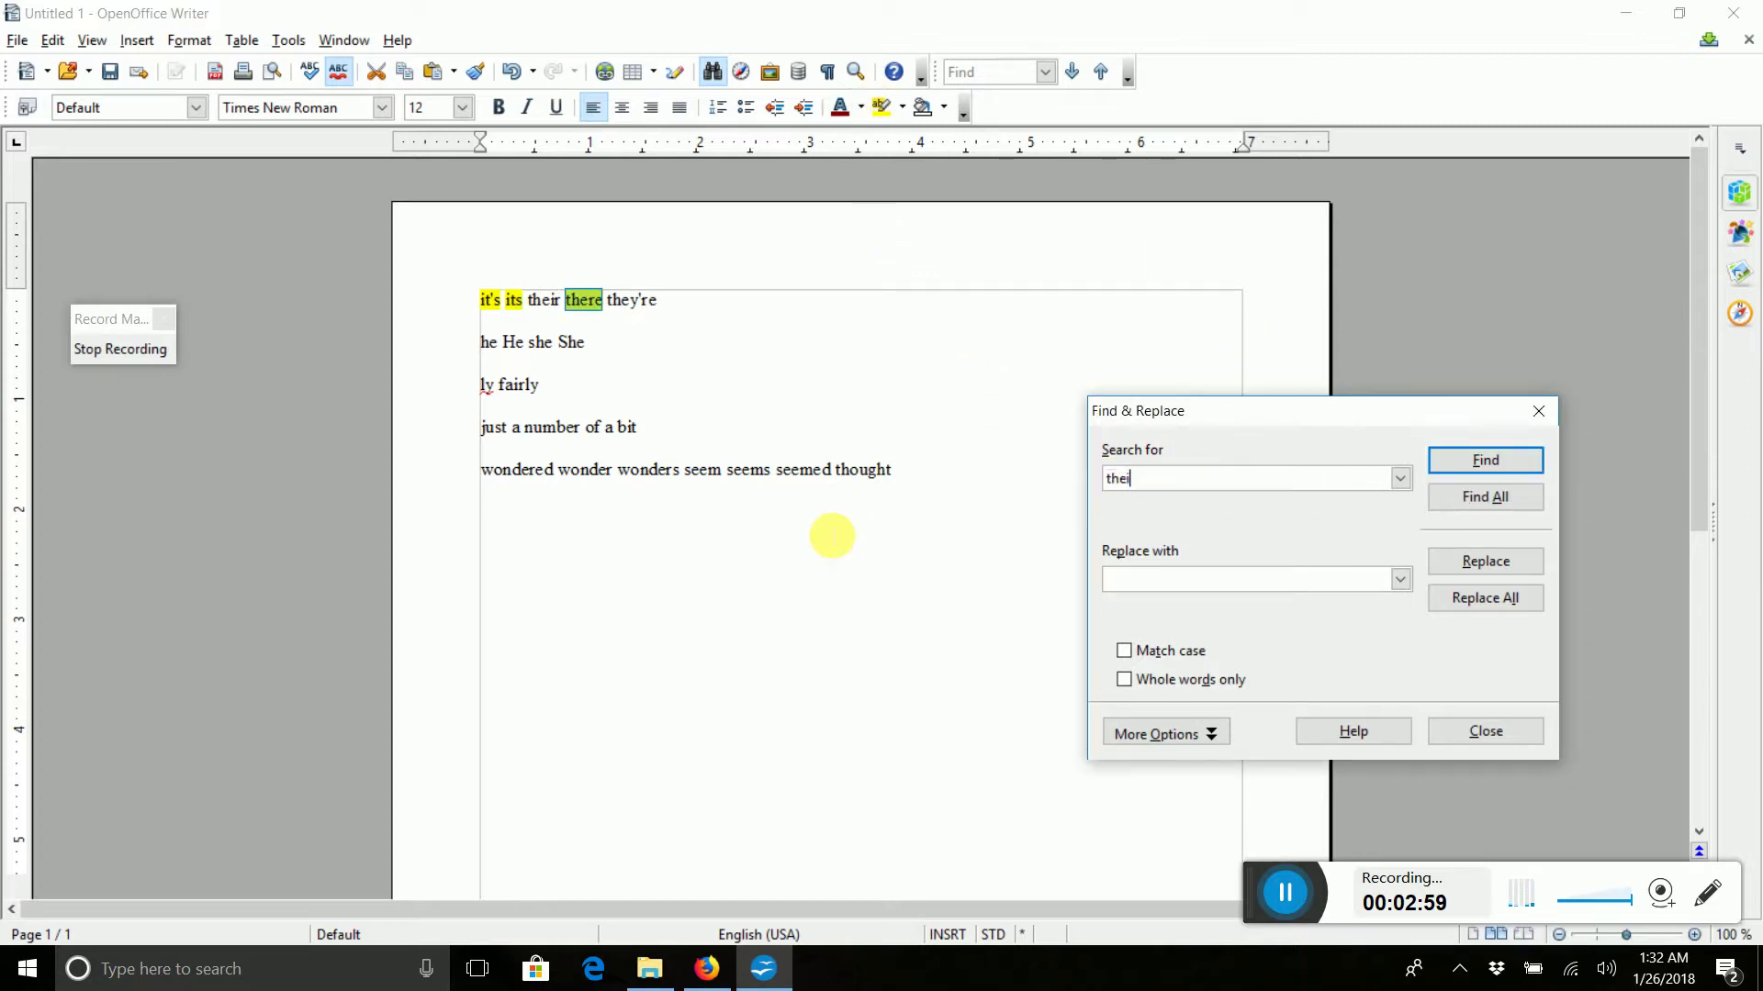
type("r")
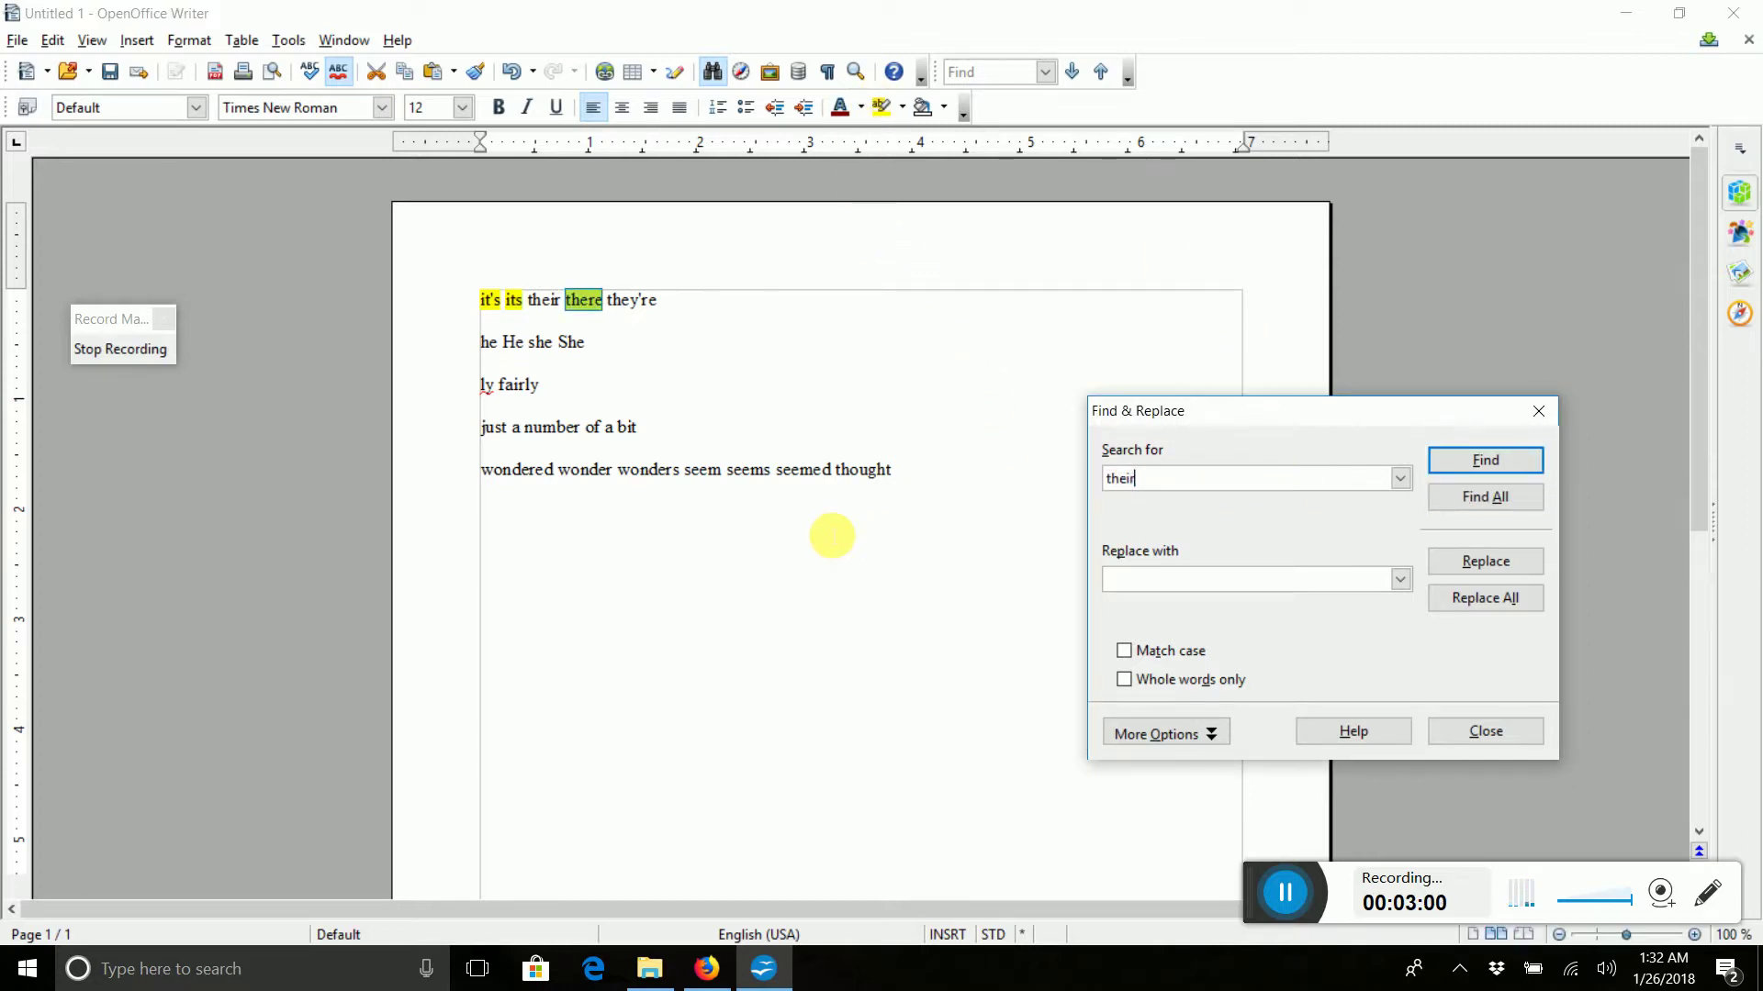
left_click(1462, 502)
left_click(880, 107)
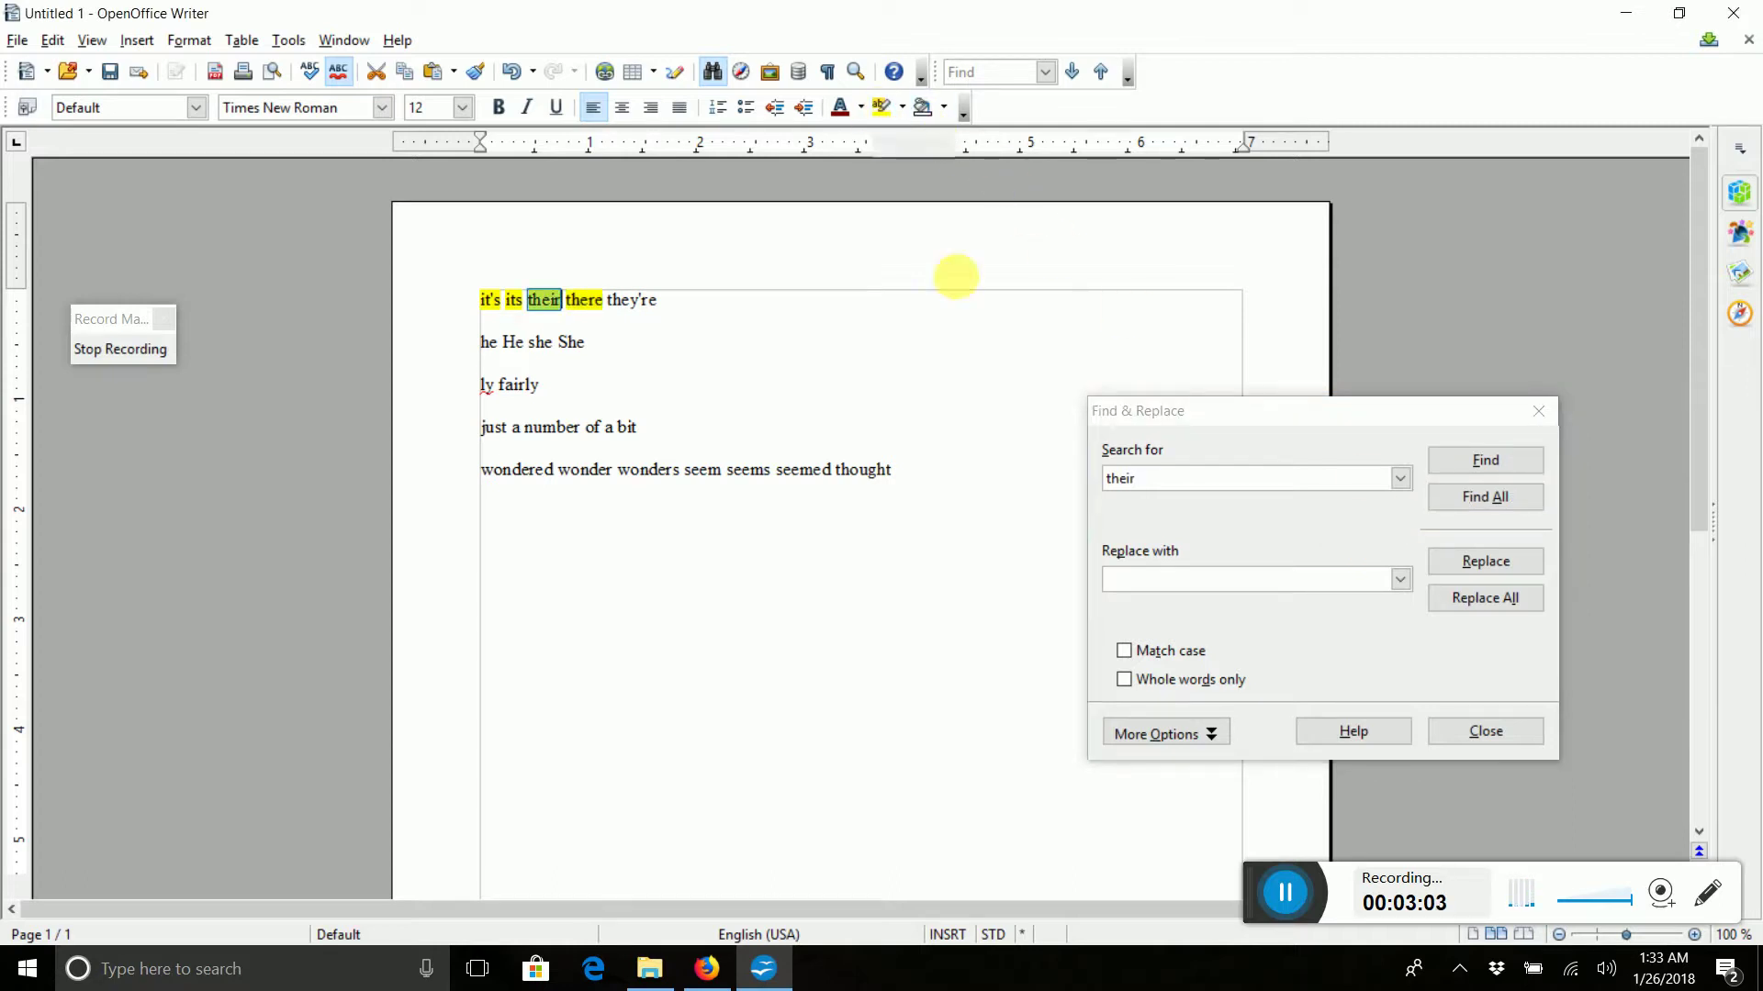
Find all they're, highlight them yellow, and close Find & Replace
left_click(1192, 488)
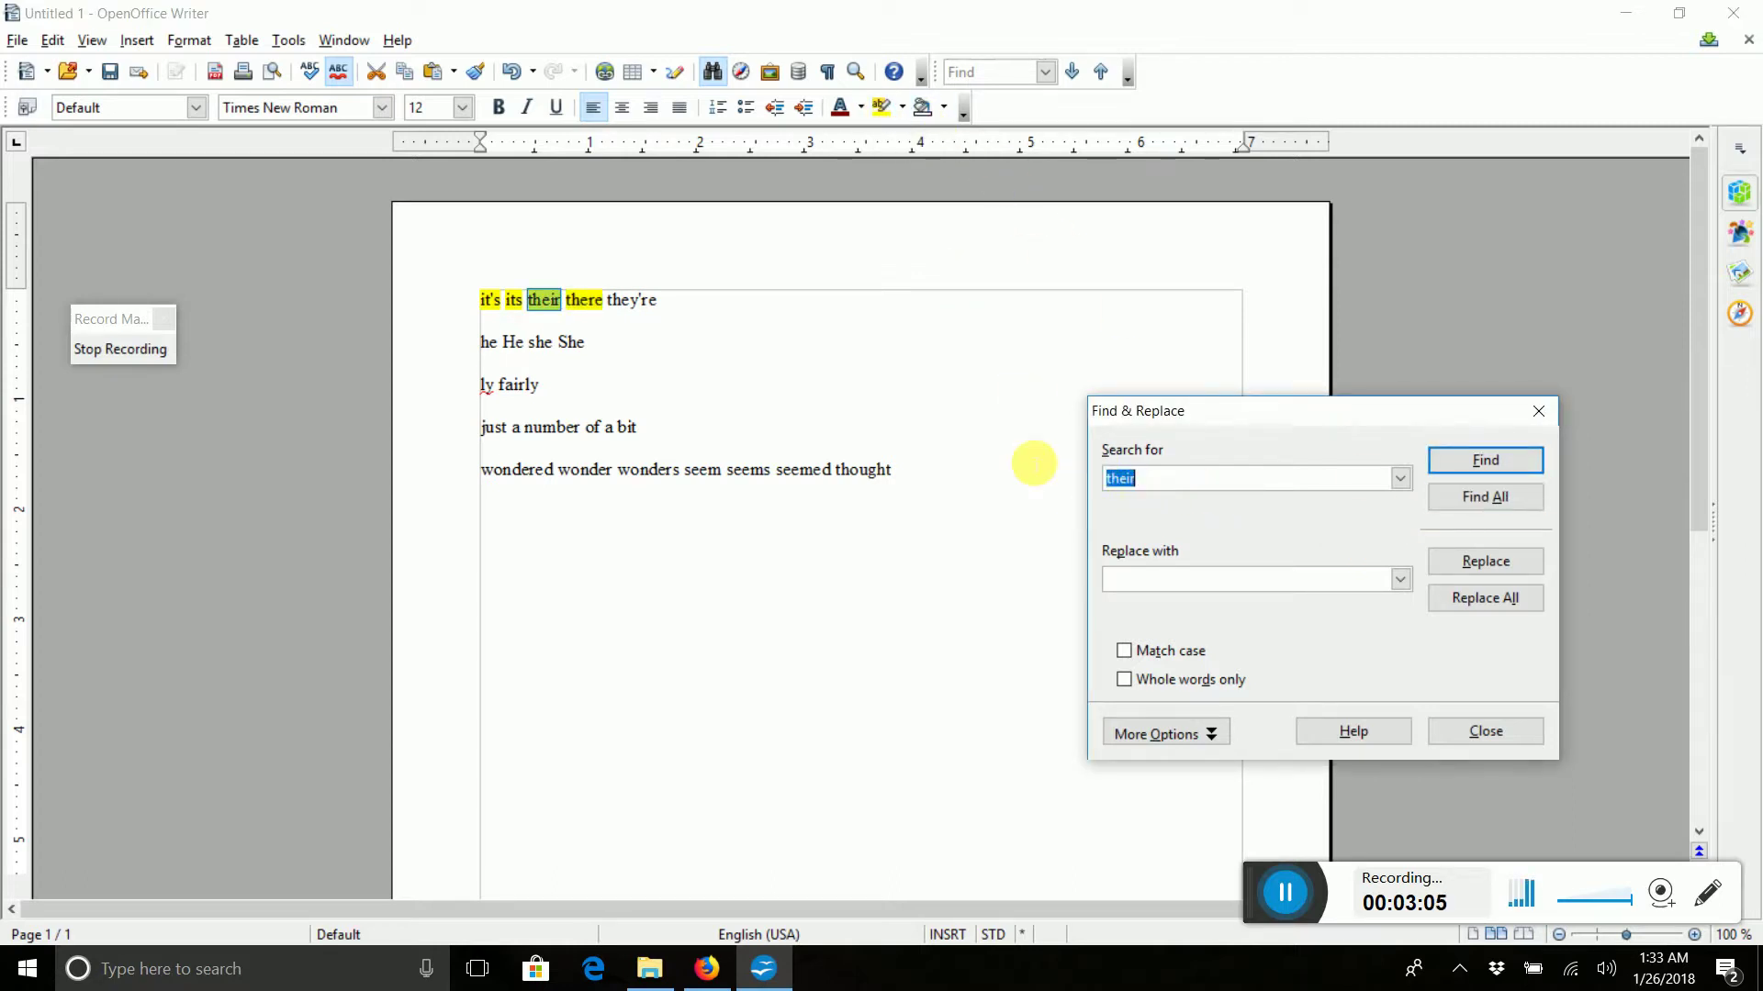
type("they're")
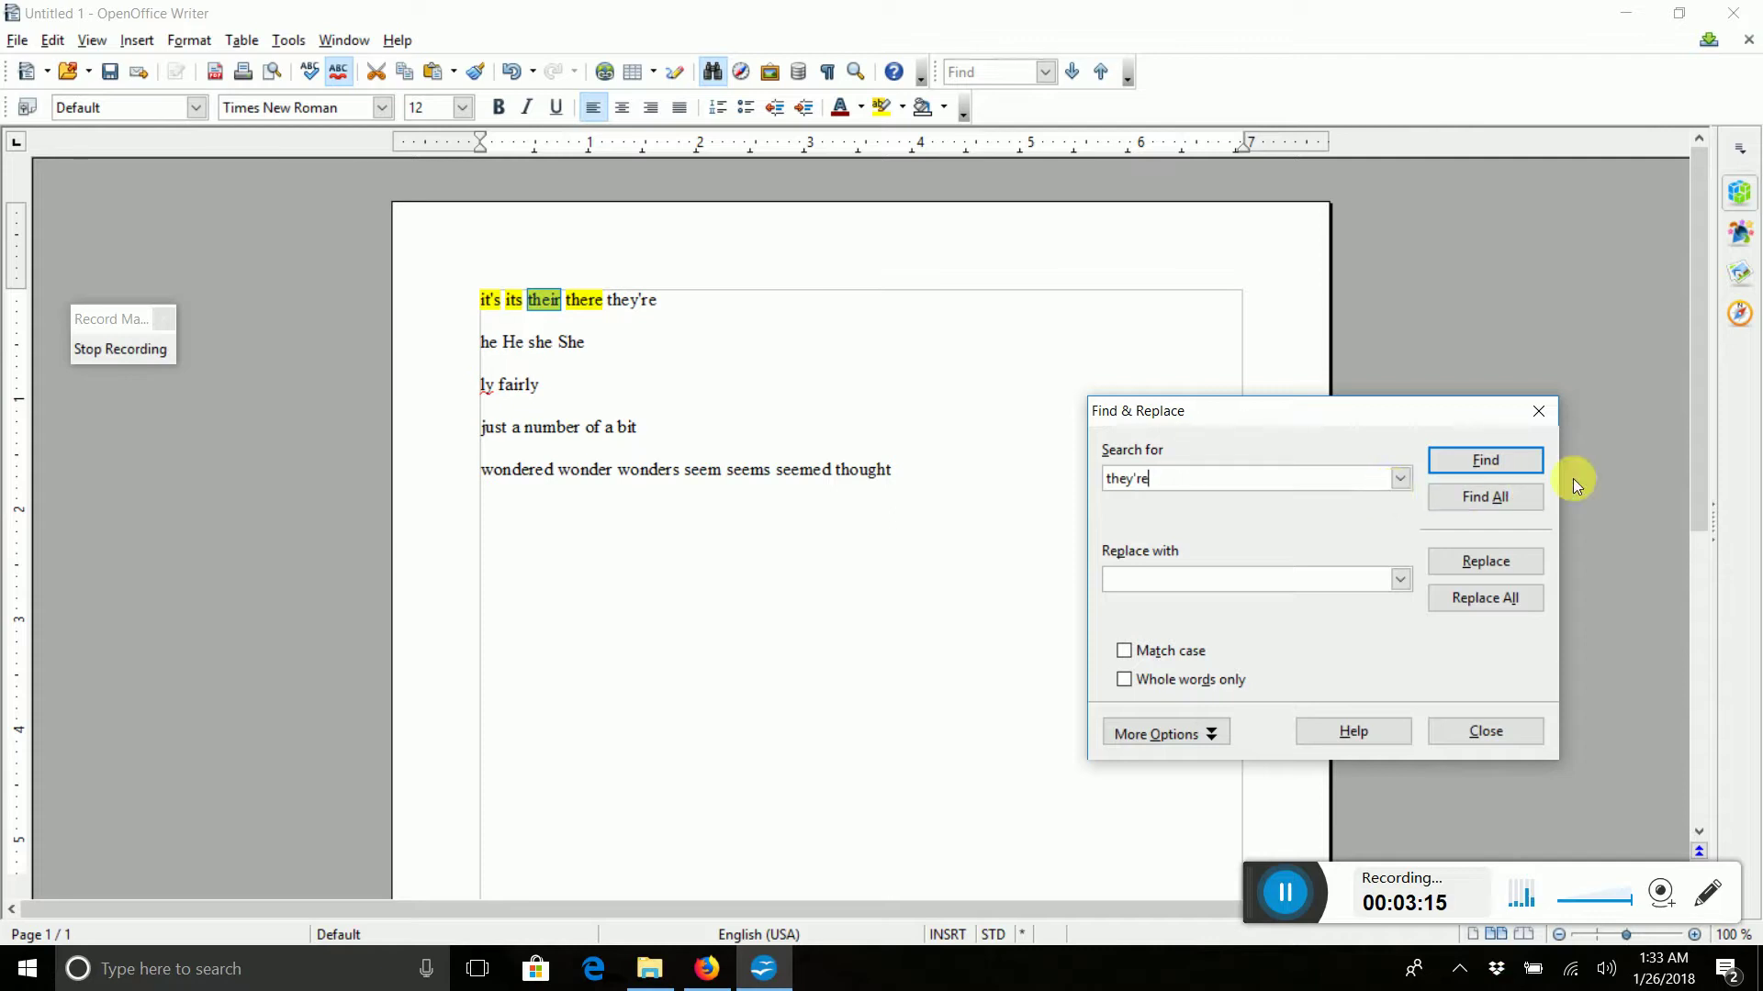
left_click(1513, 501)
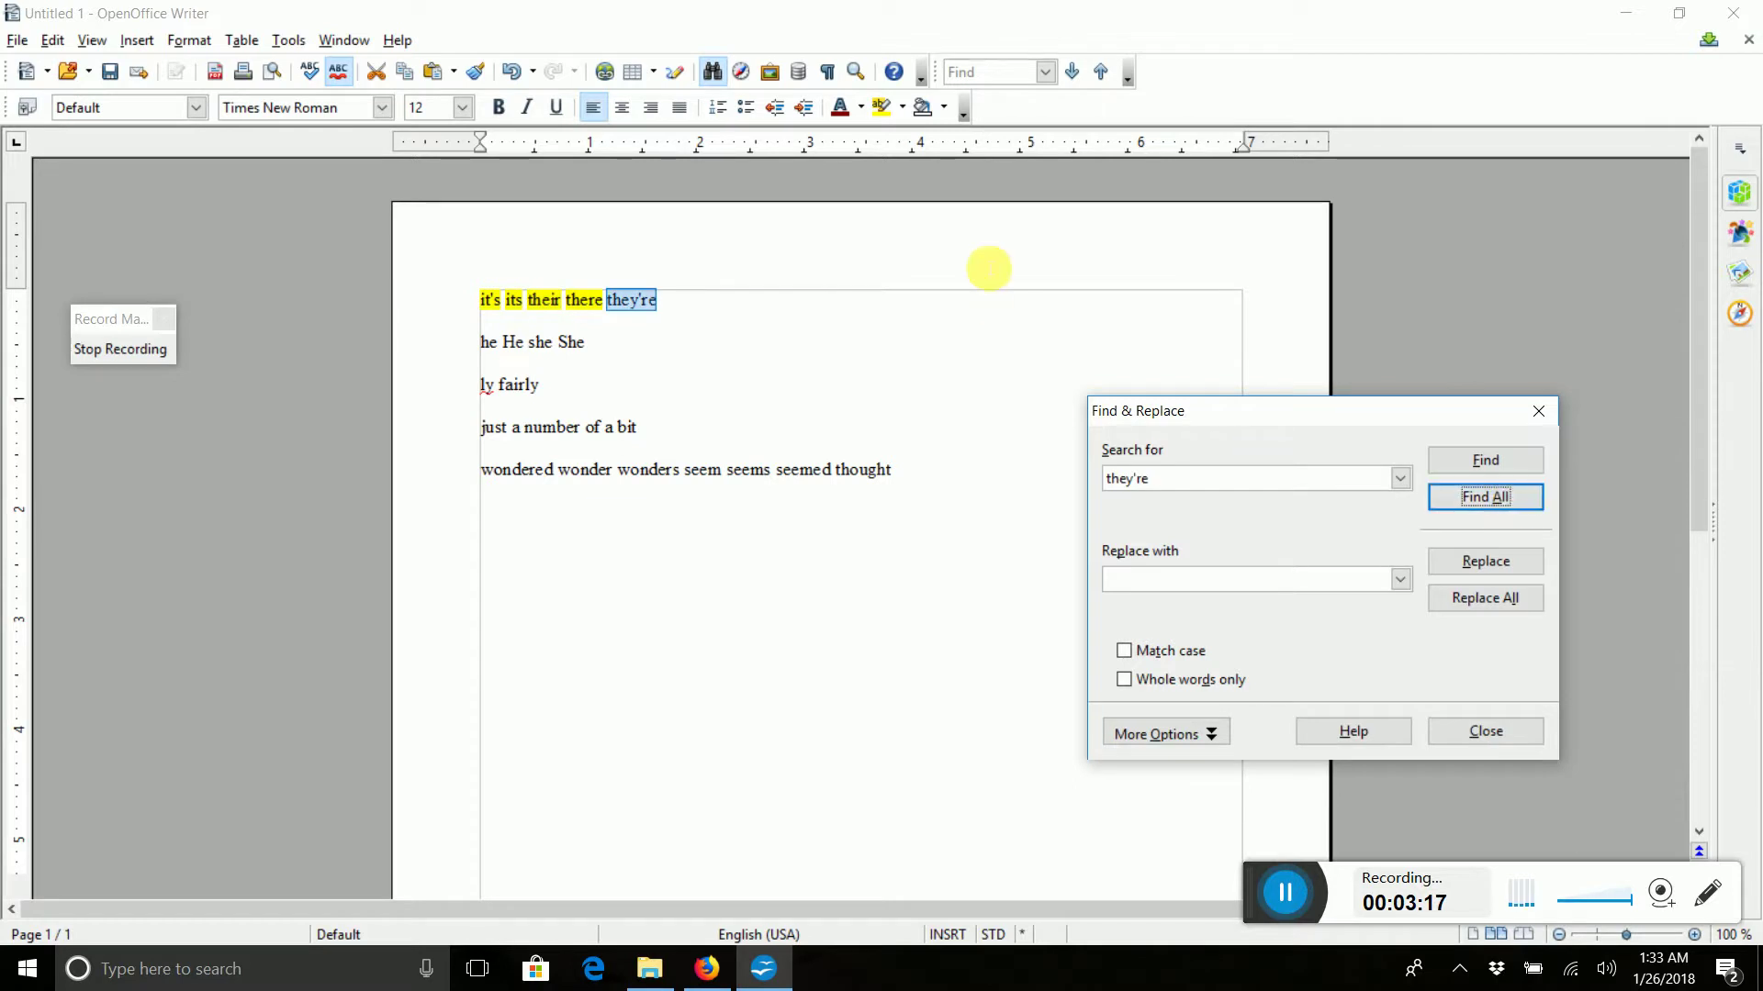
left_click(879, 106)
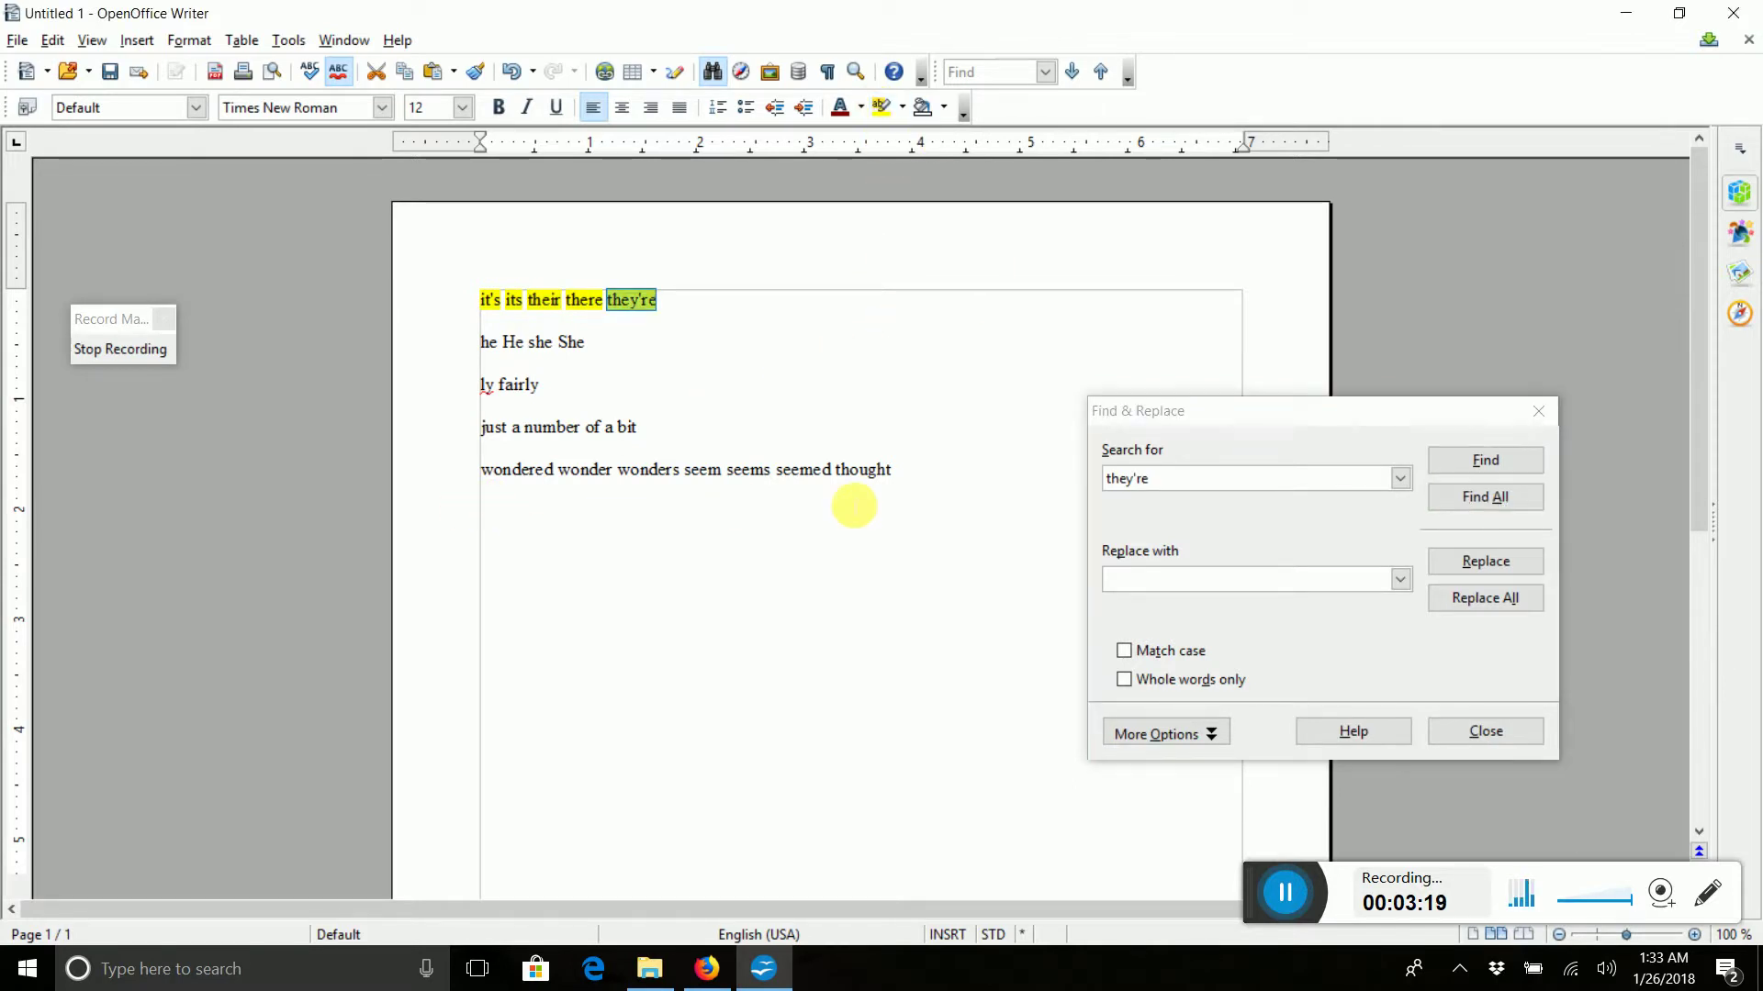
left_click(1480, 730)
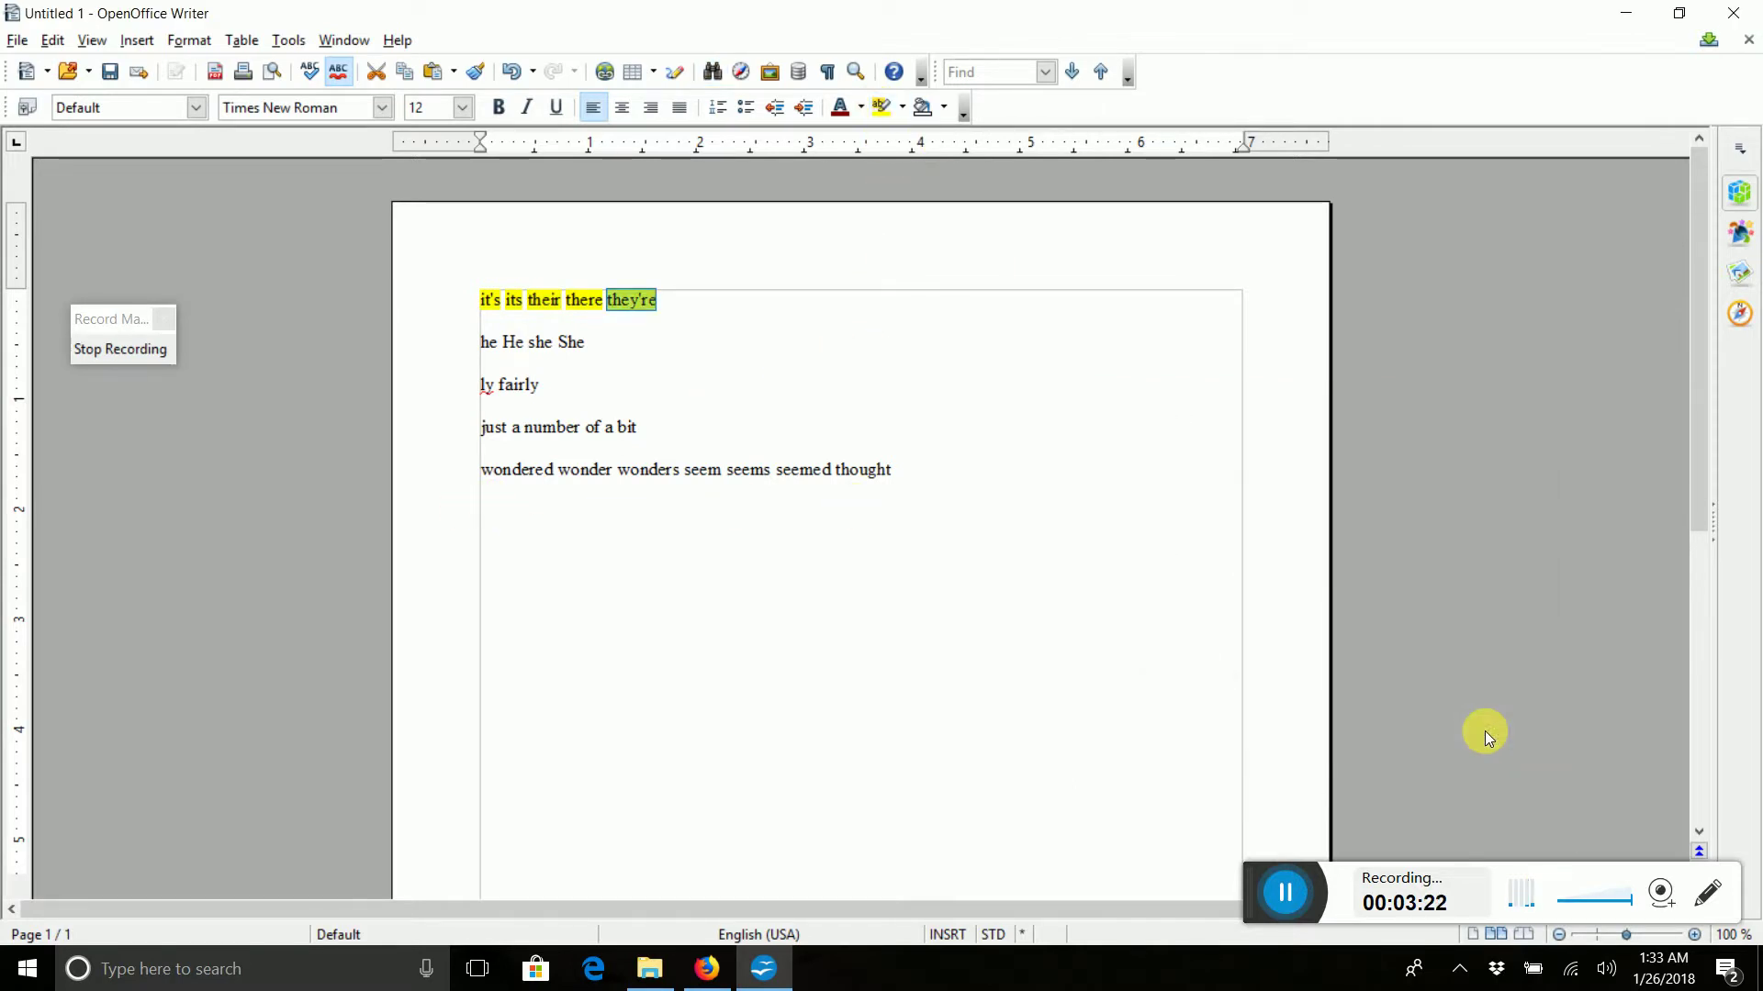
Stop recording and save the macro as HomophoneWeasels in My Macros > Standard > Module1
left_click(97, 349)
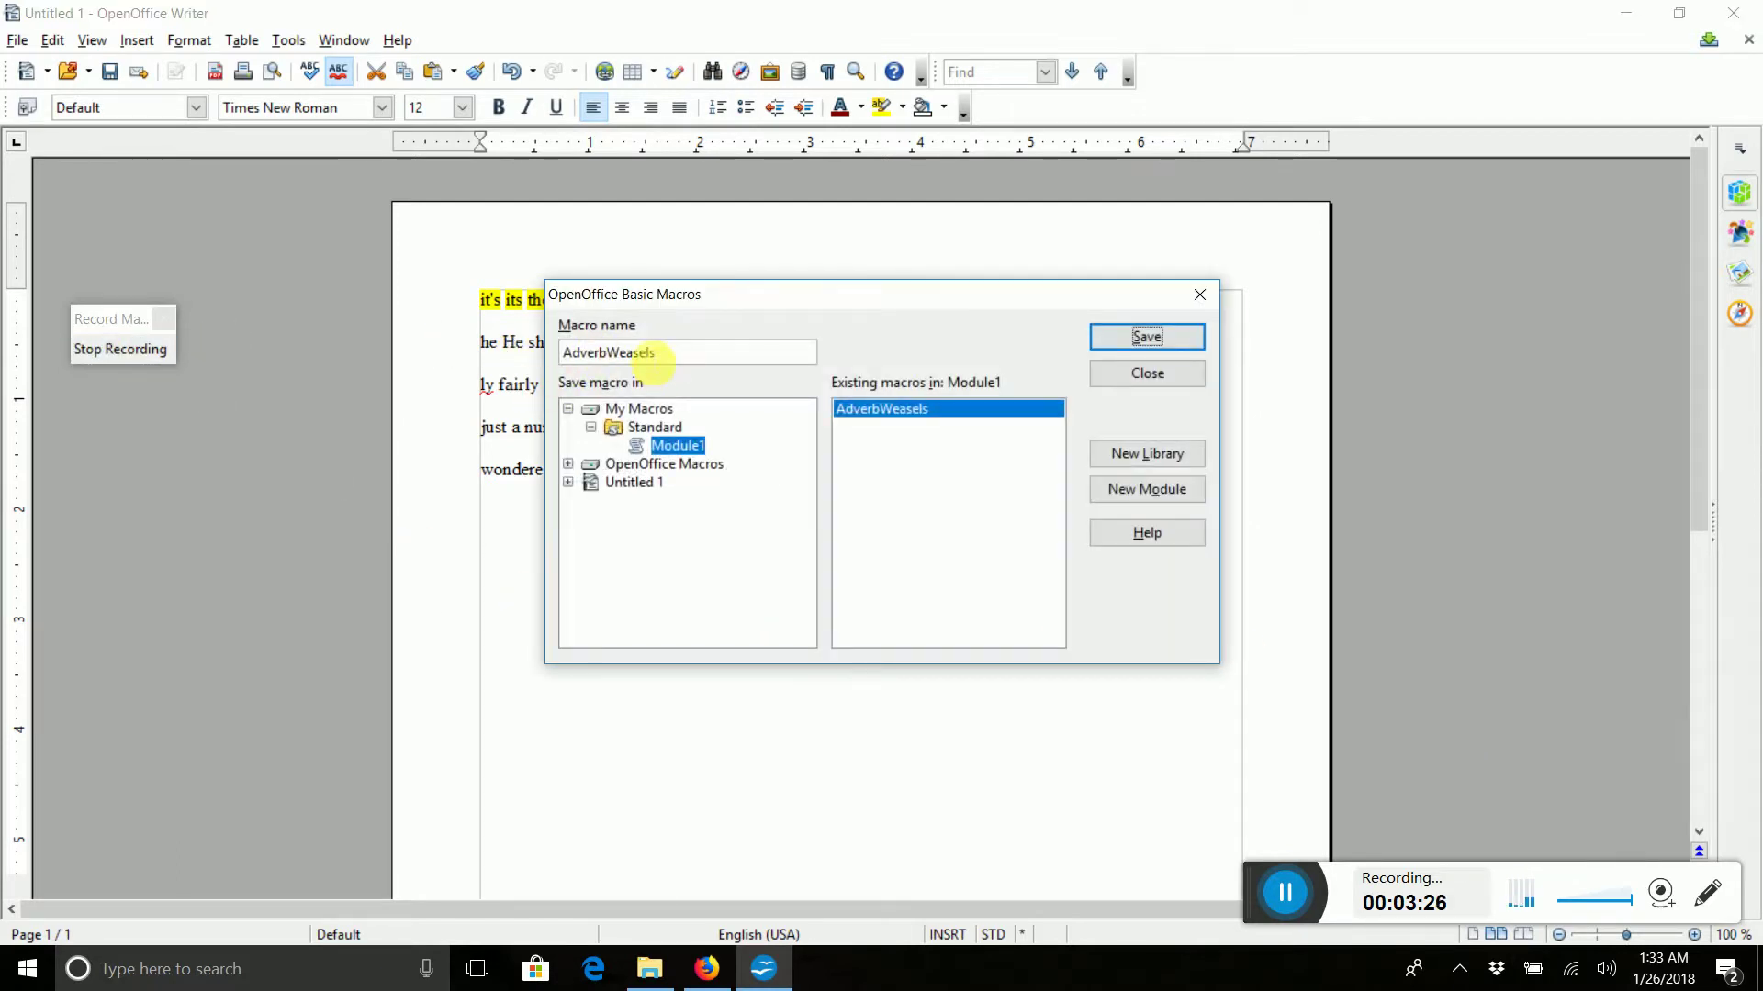
left_click_drag(609, 352, 493, 349)
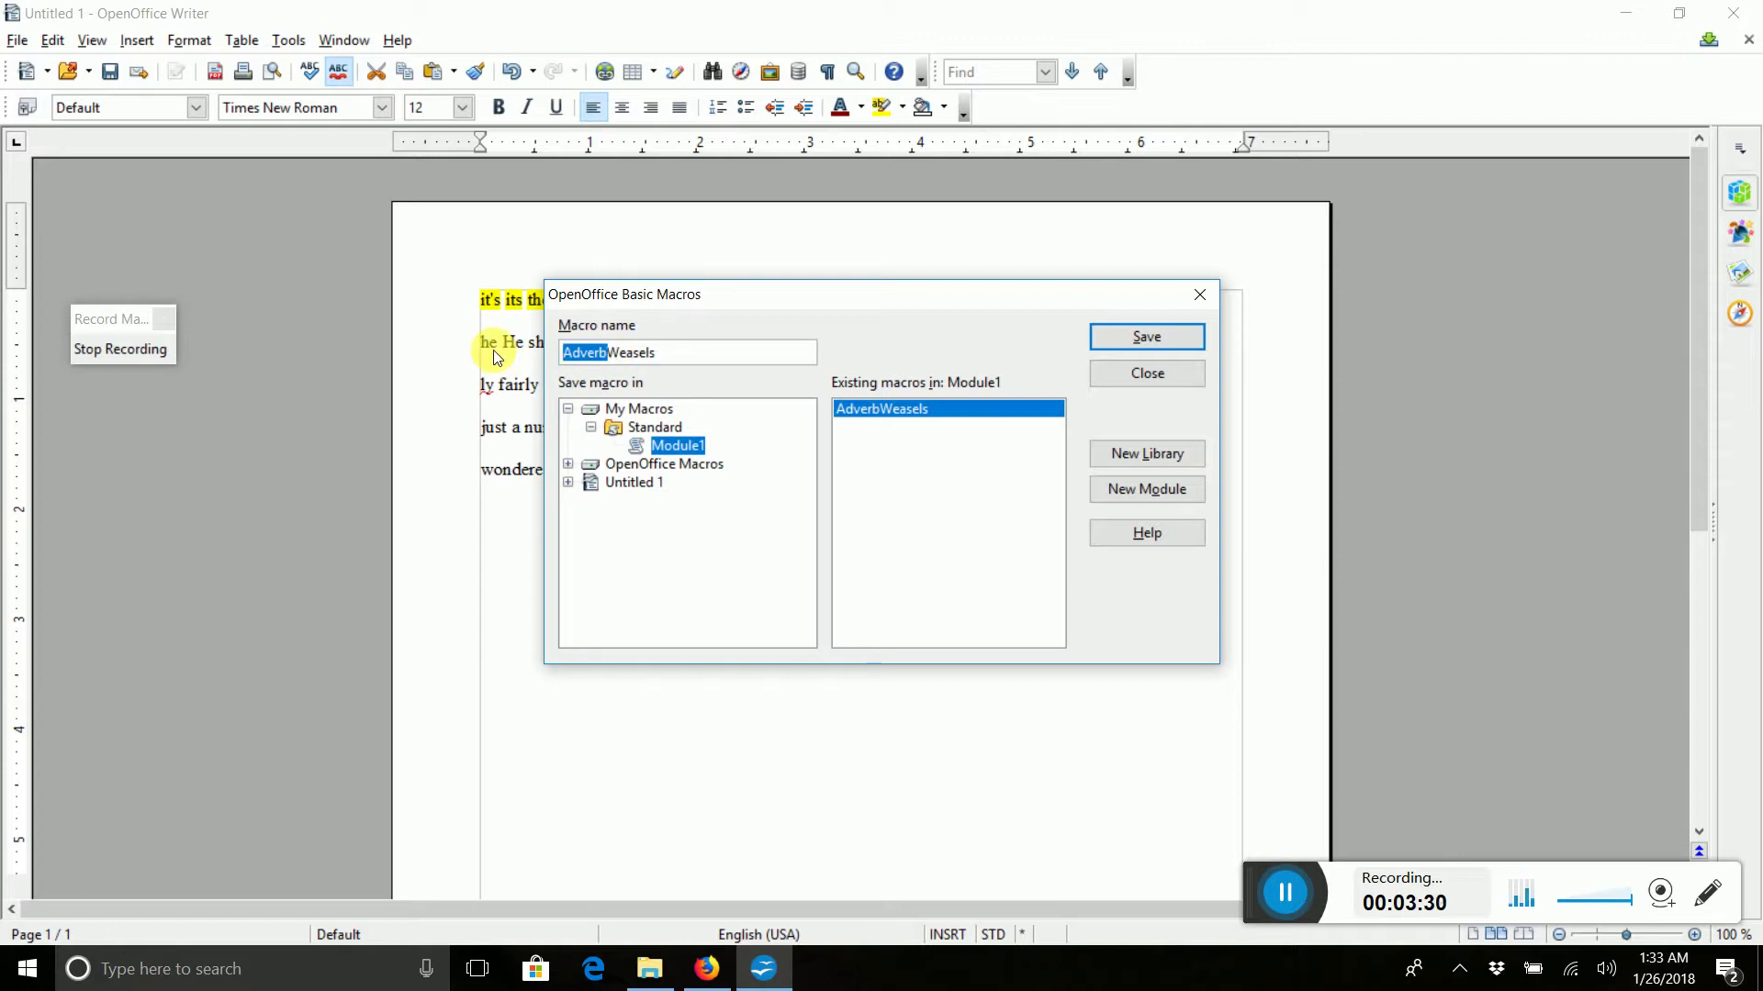
type("Homp")
key("BackSpace")
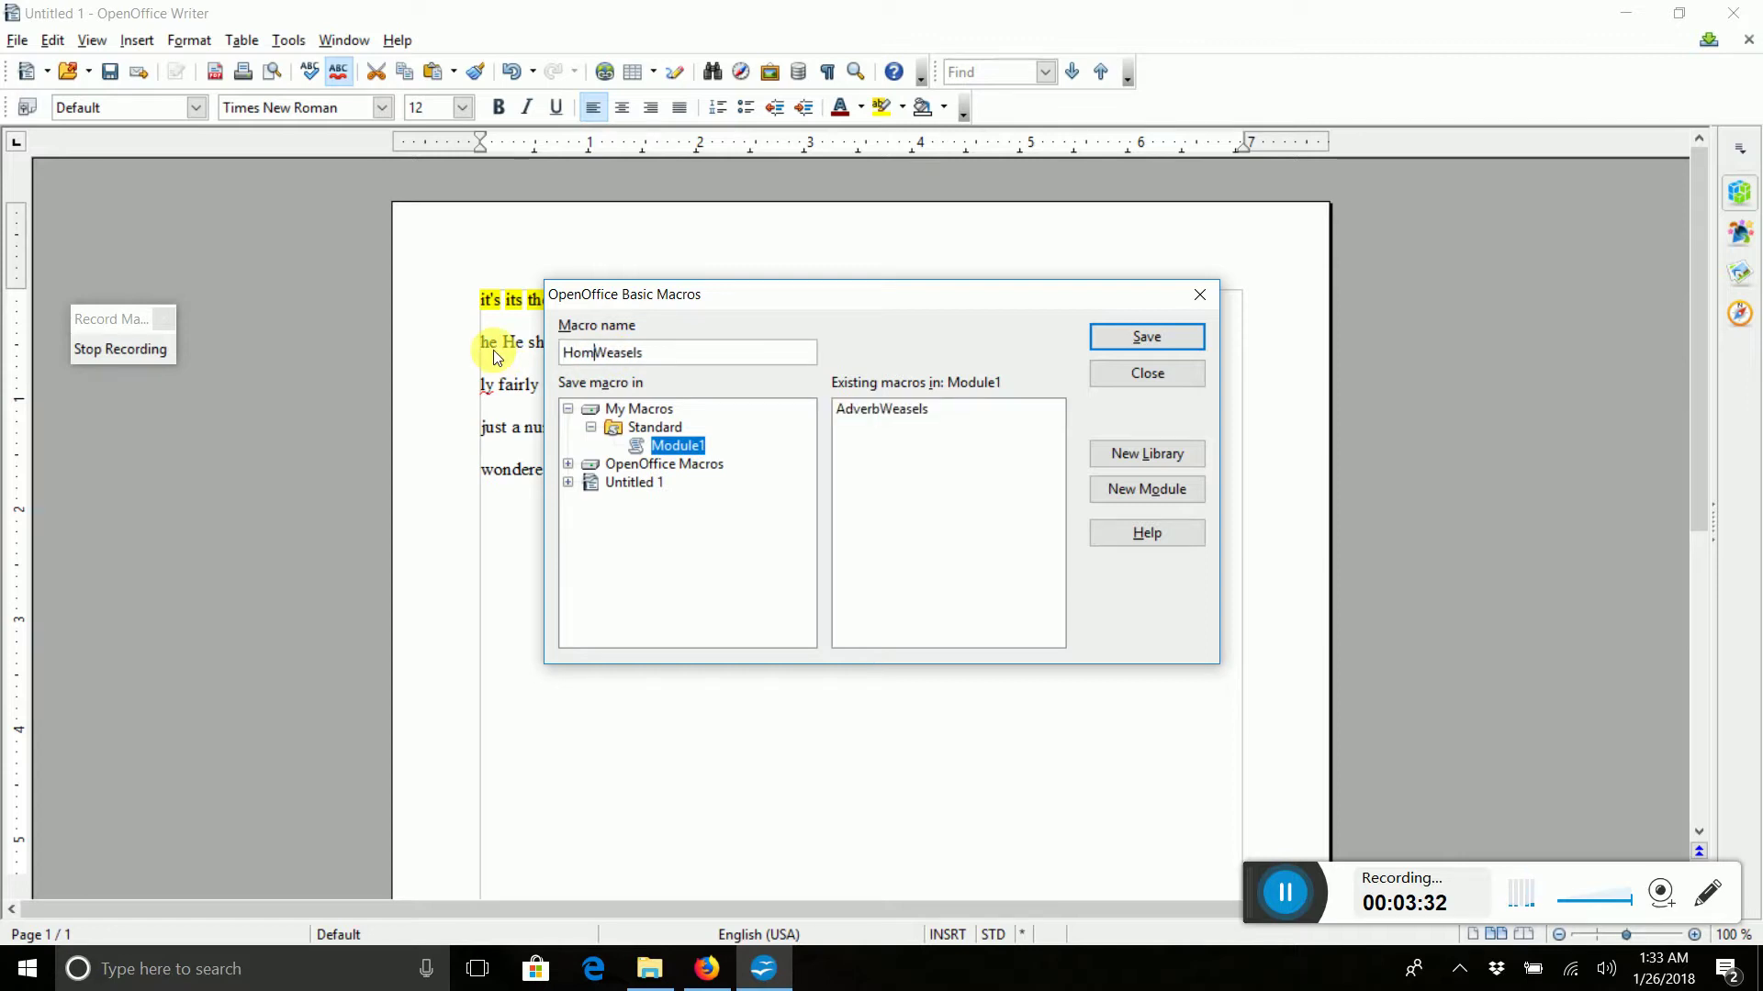
type("opone")
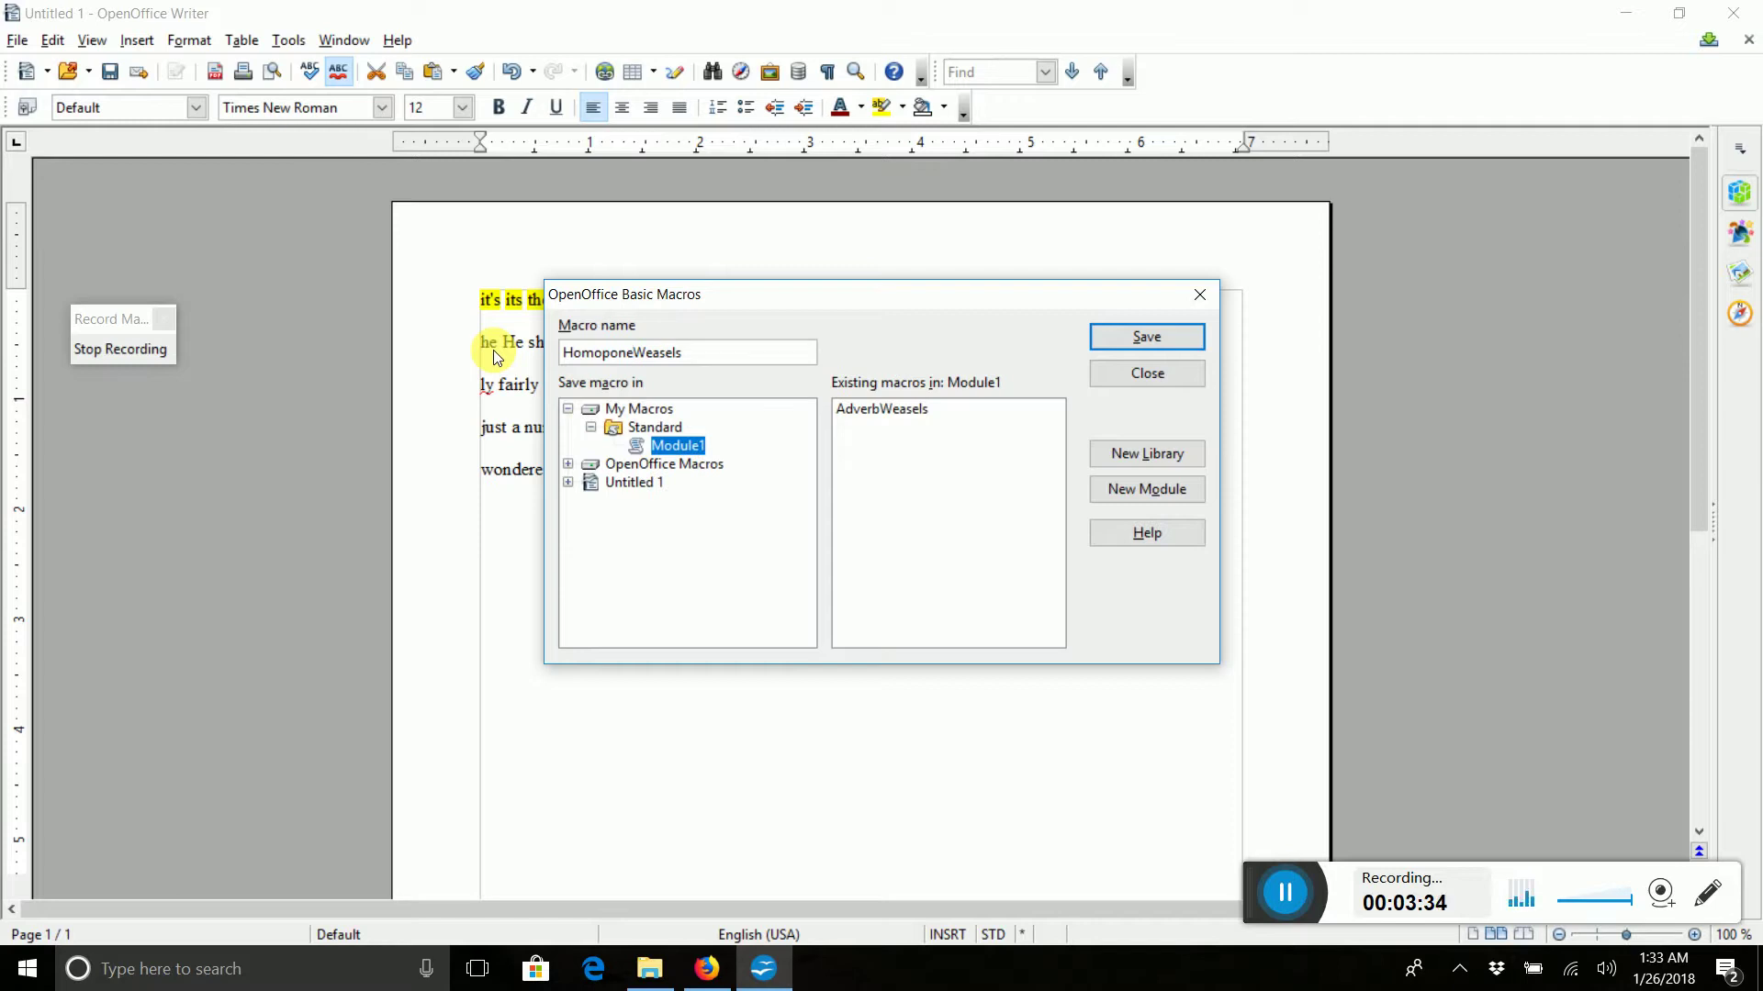
key("BackSpace")
key("BackSpace")
key("BackSpace")
type("hone")
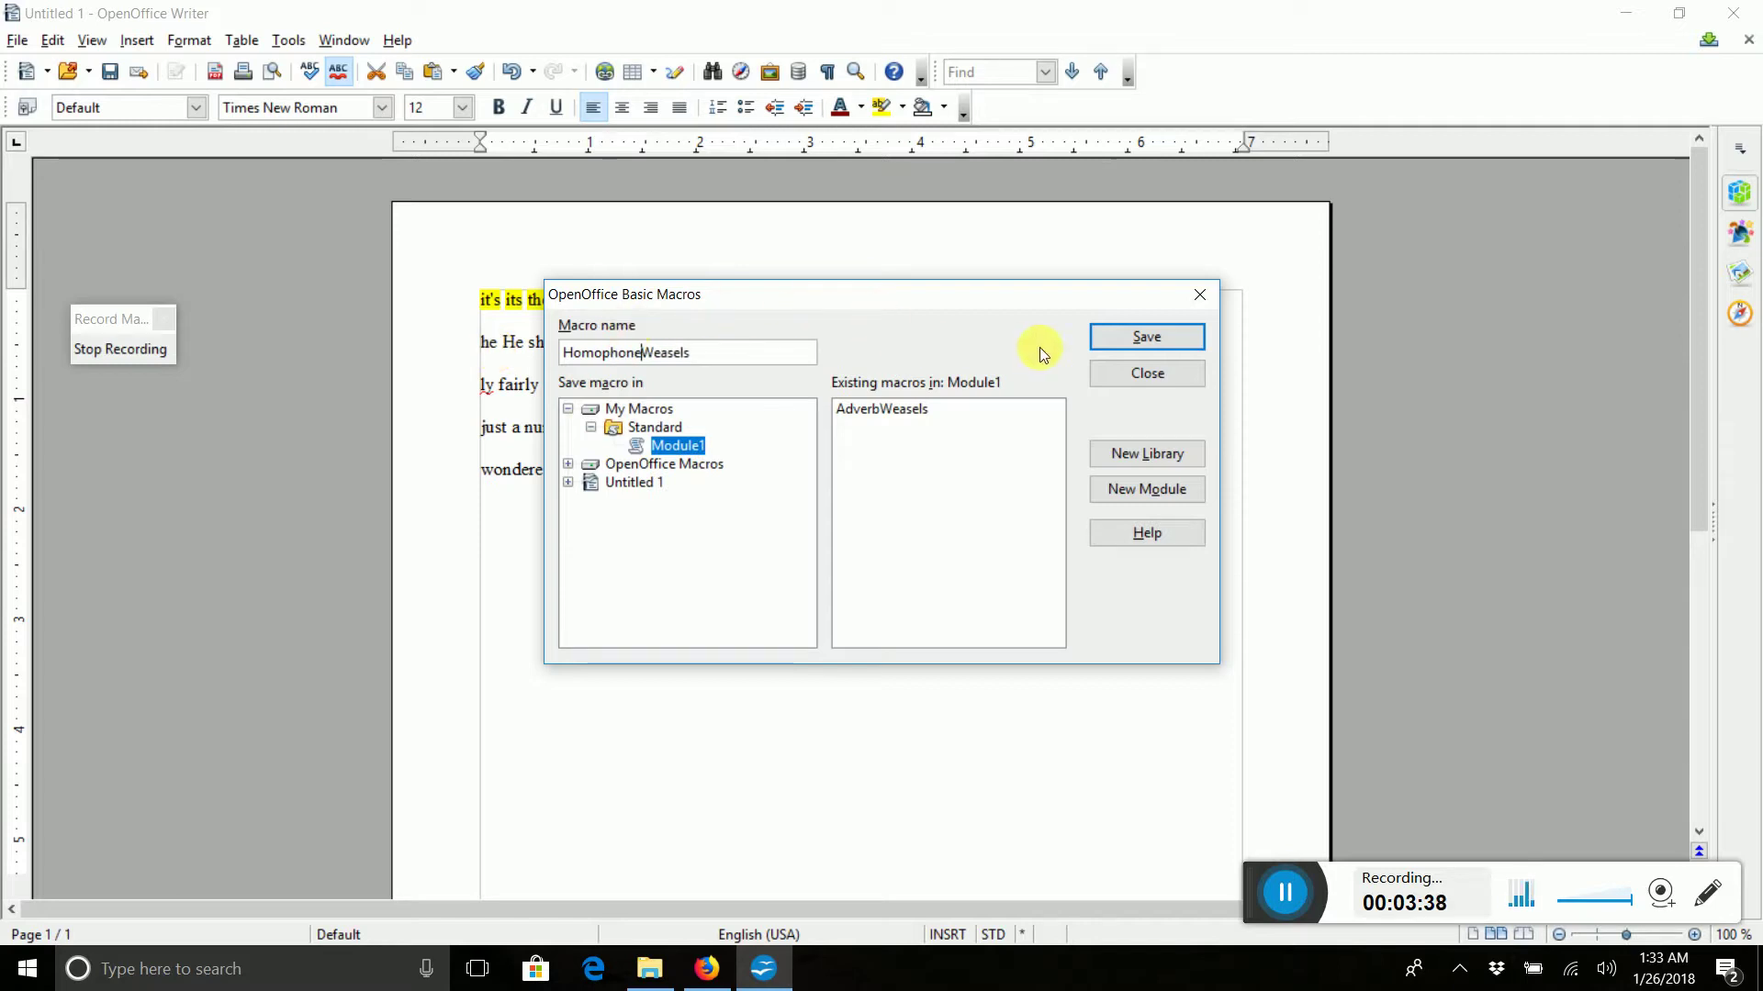
left_click(1107, 336)
left_click(801, 375)
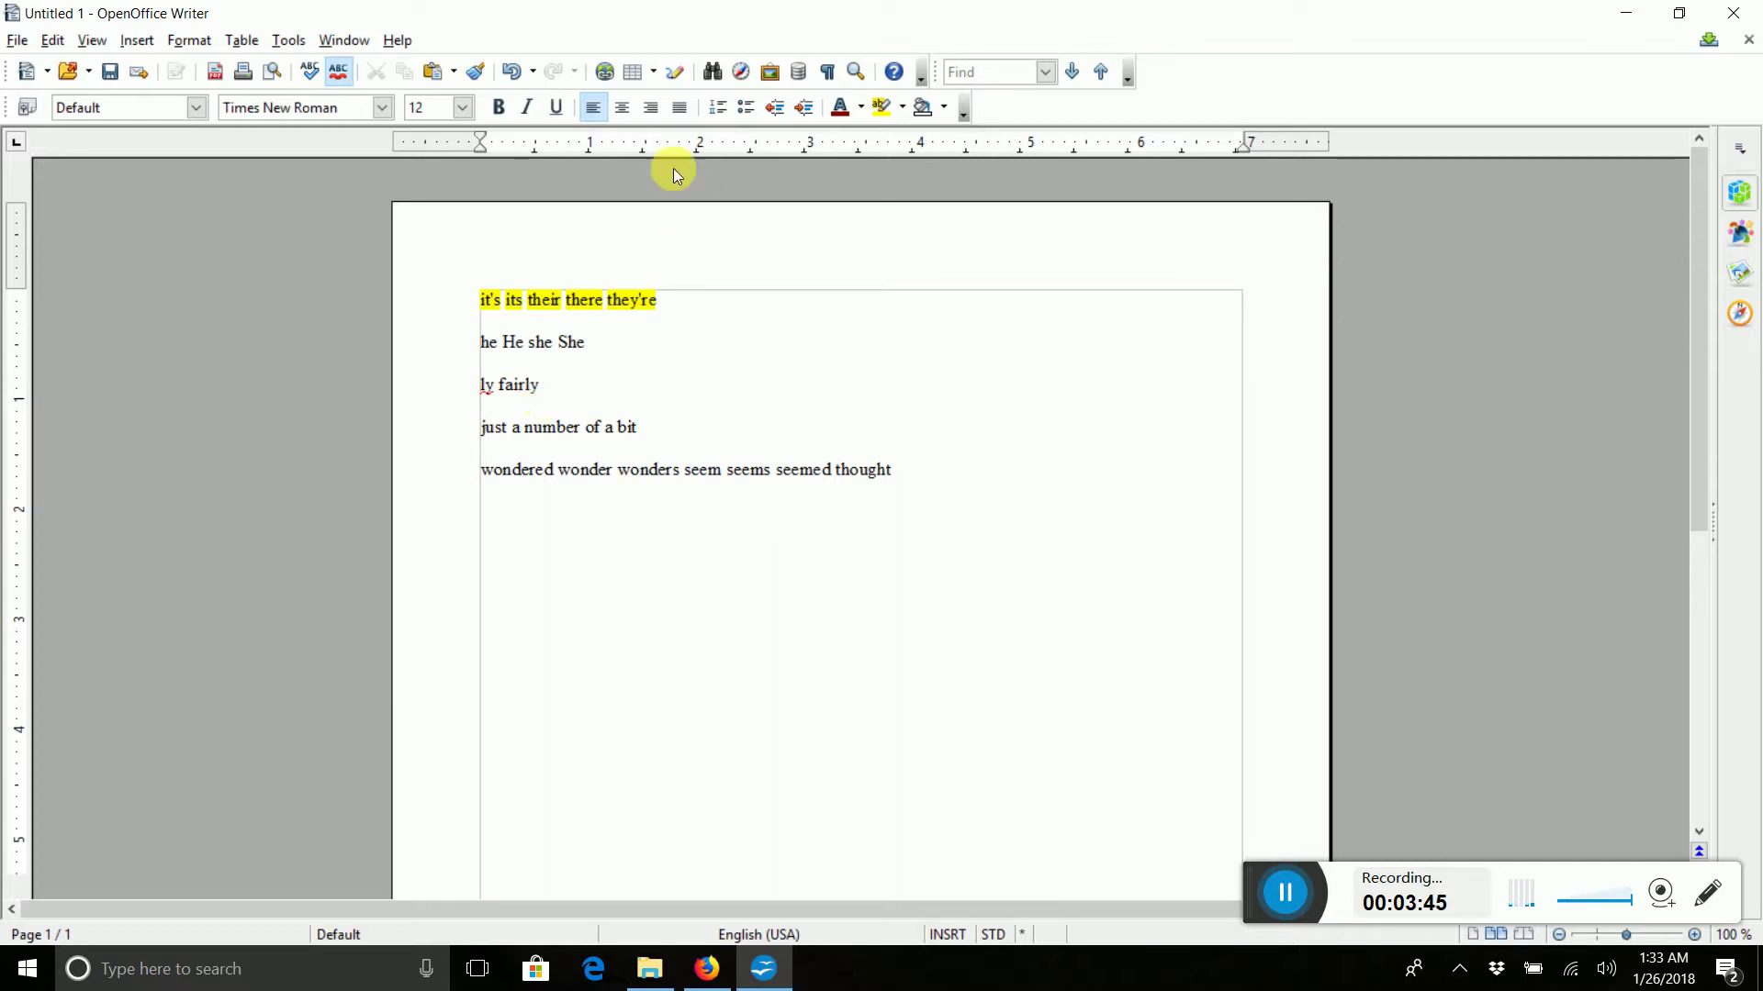
Start recording a new macro and open Find & Replace
left_click(292, 36)
mouse_move(317, 424)
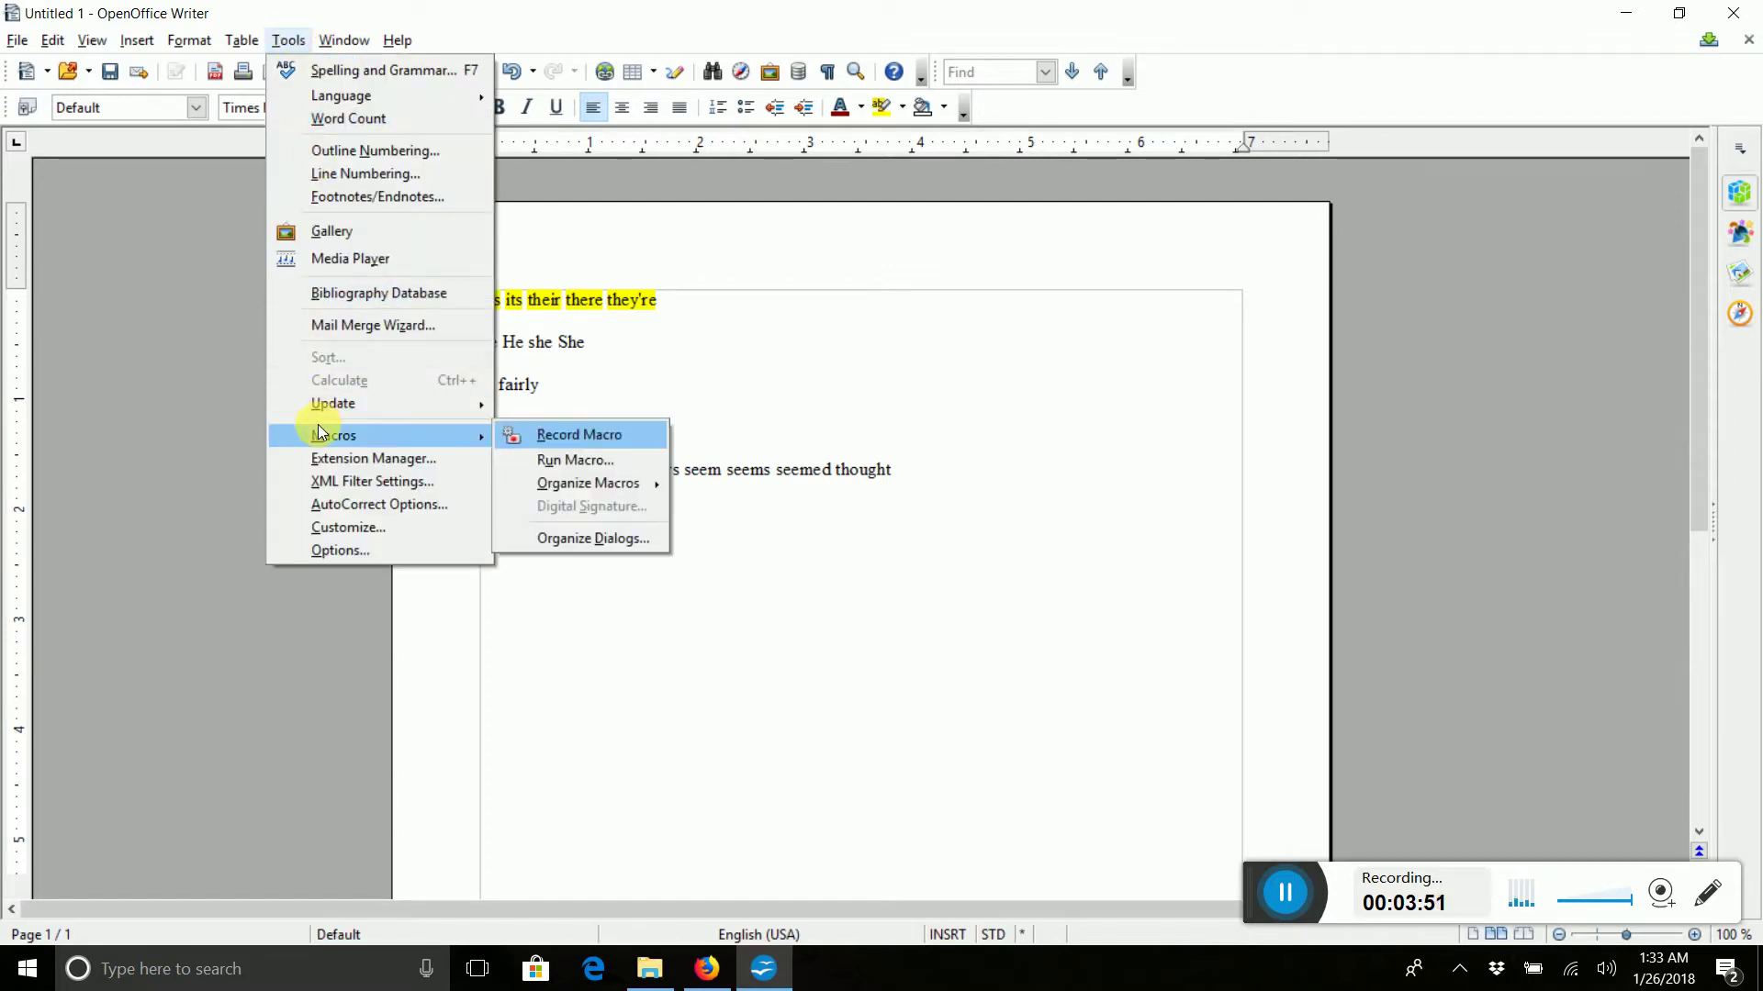
left_click(516, 433)
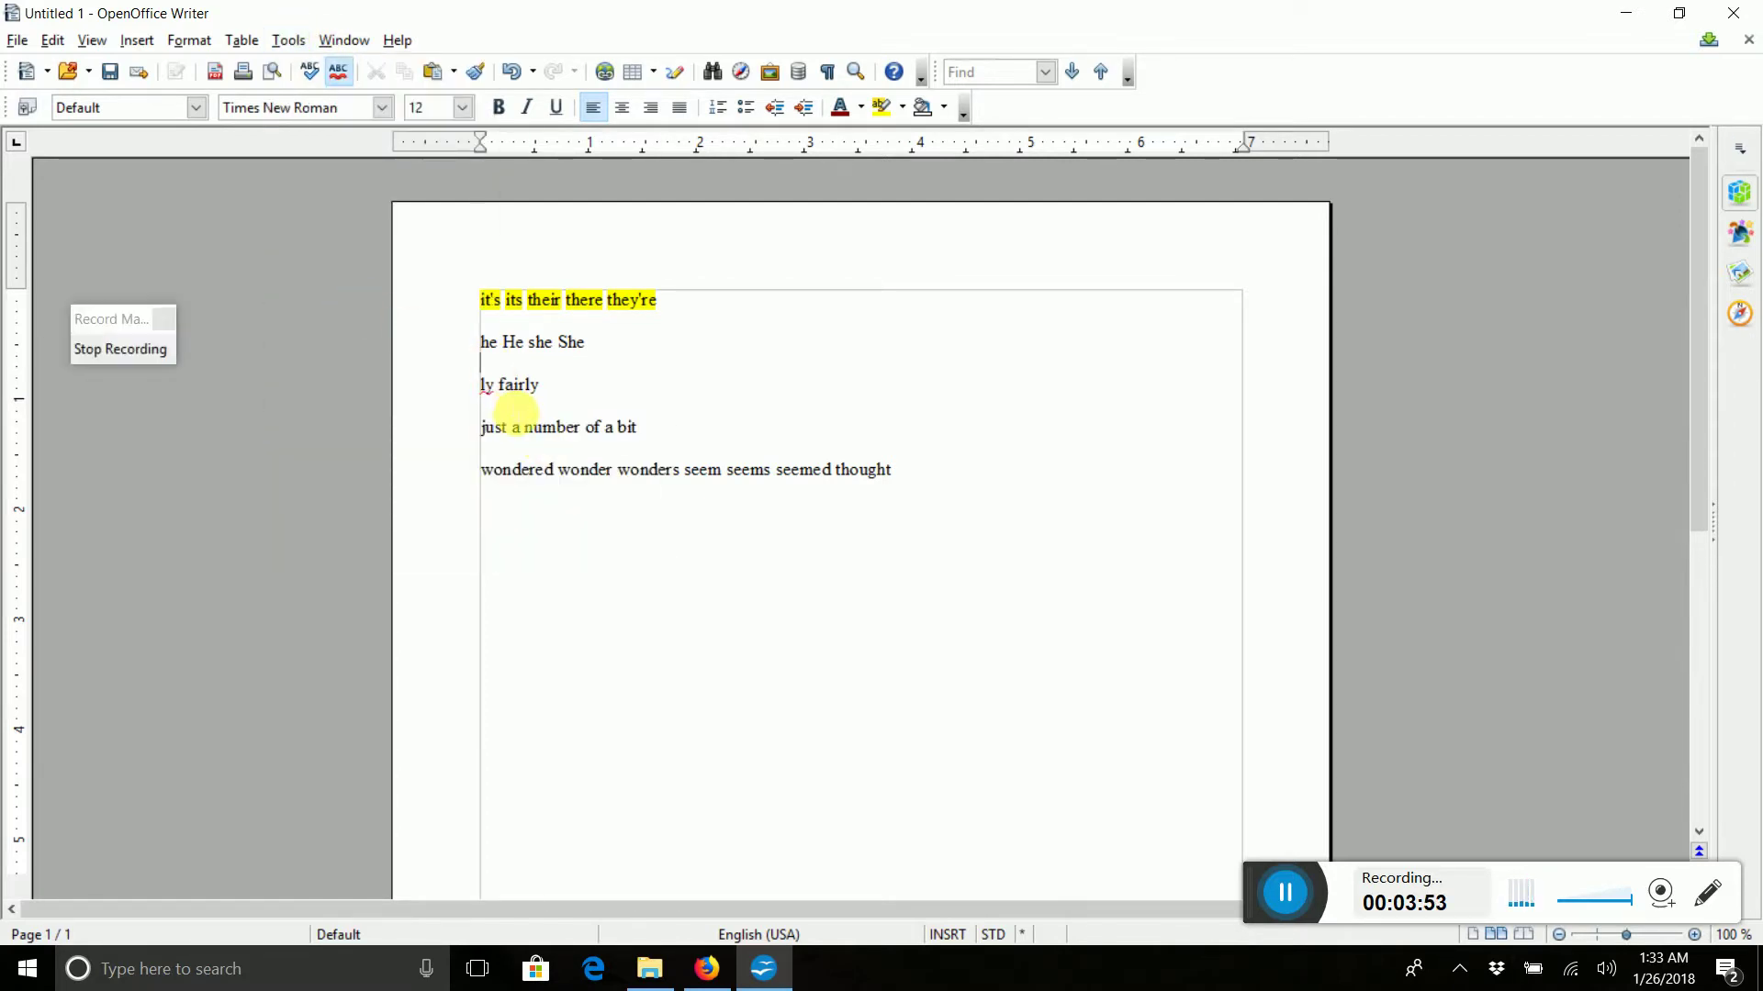
left_click(53, 39)
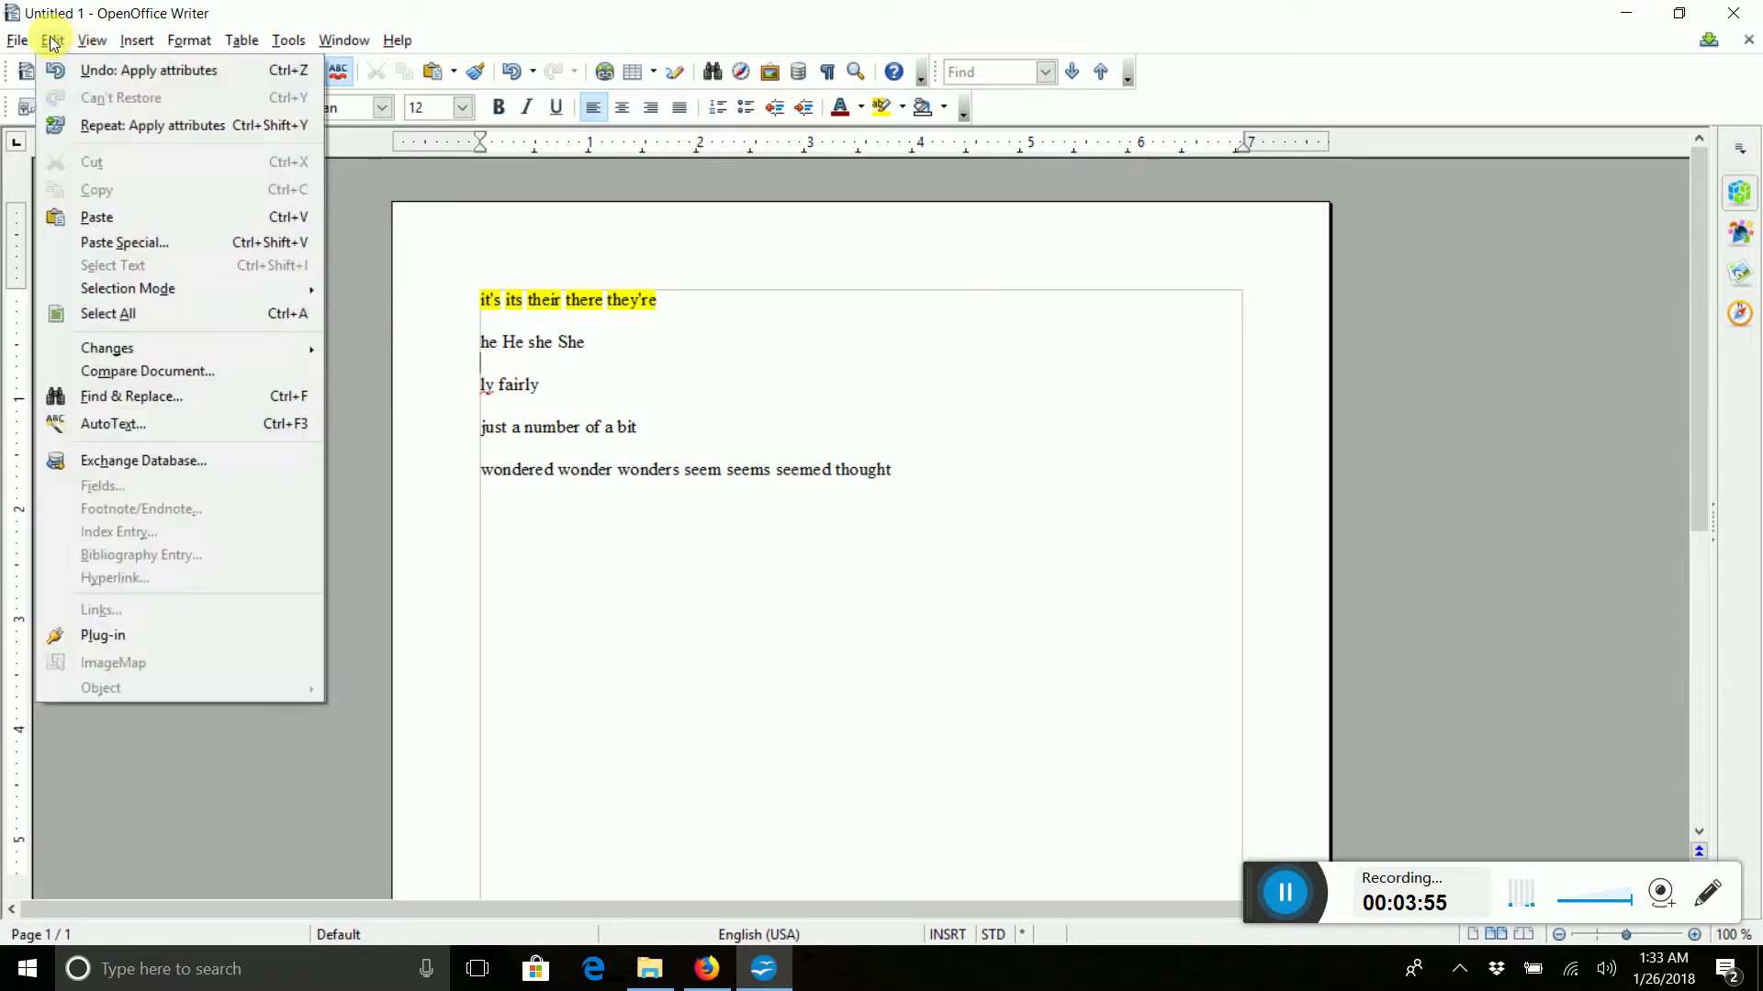
left_click(102, 396)
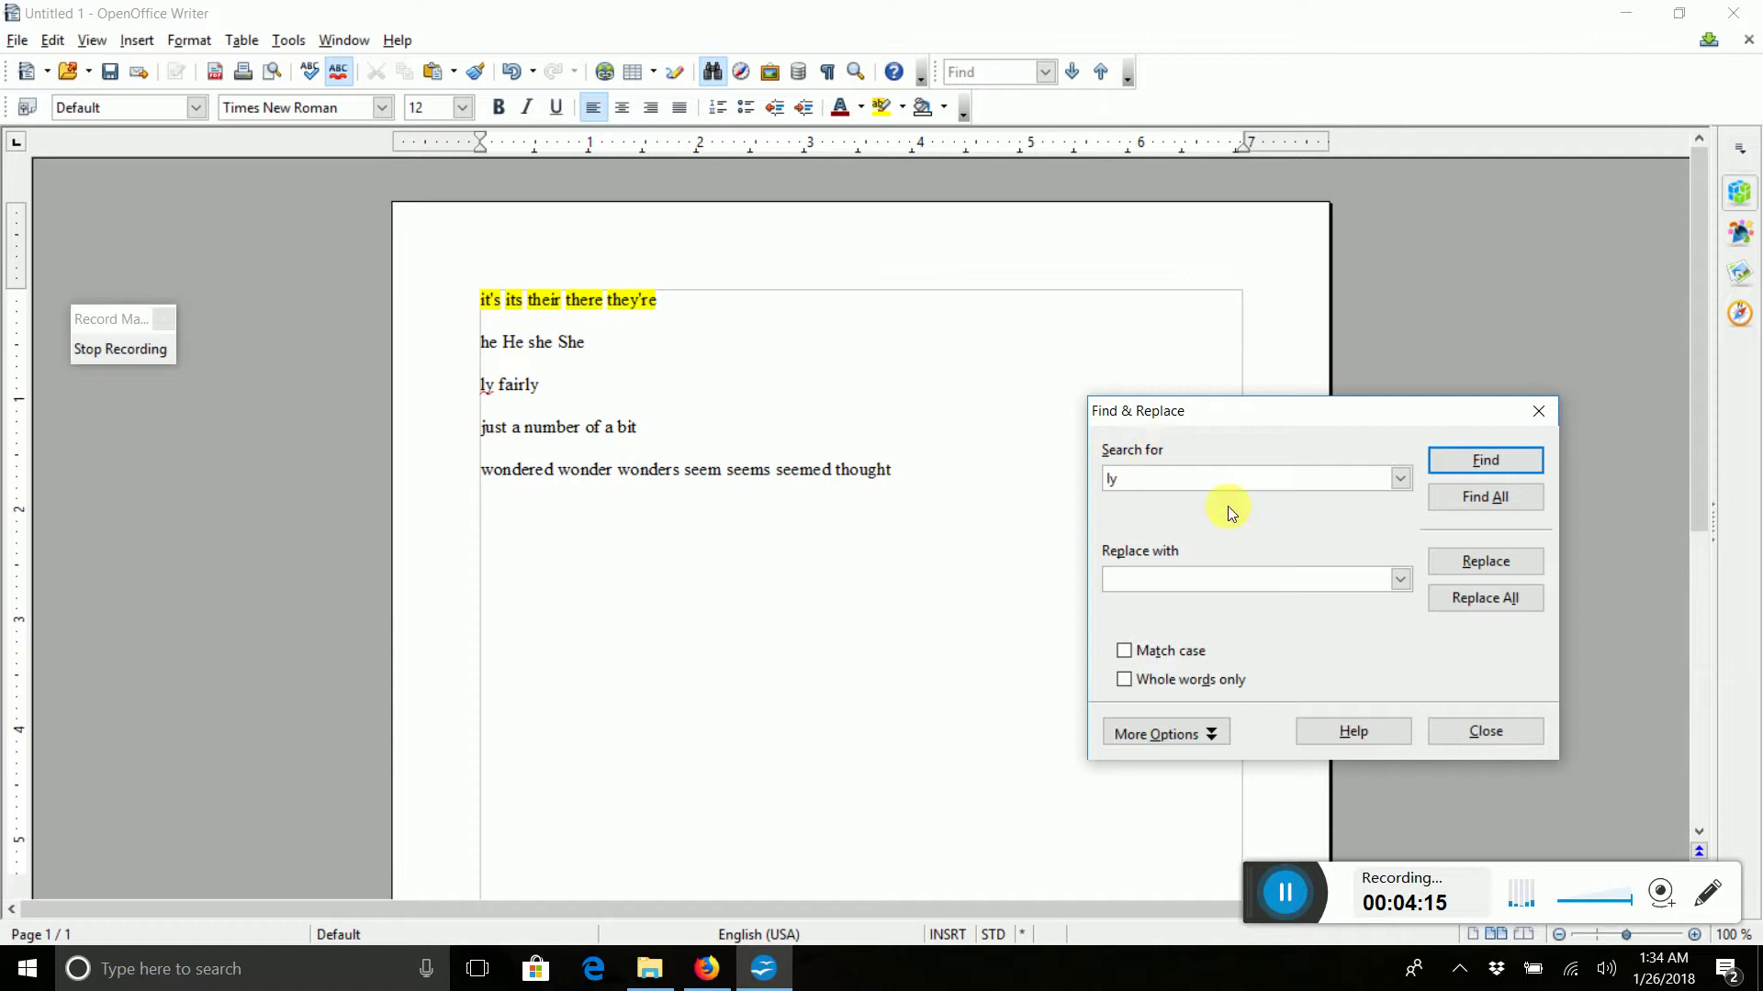
Find all case-matched 'ly' and highlight it in red
left_click(1534, 496)
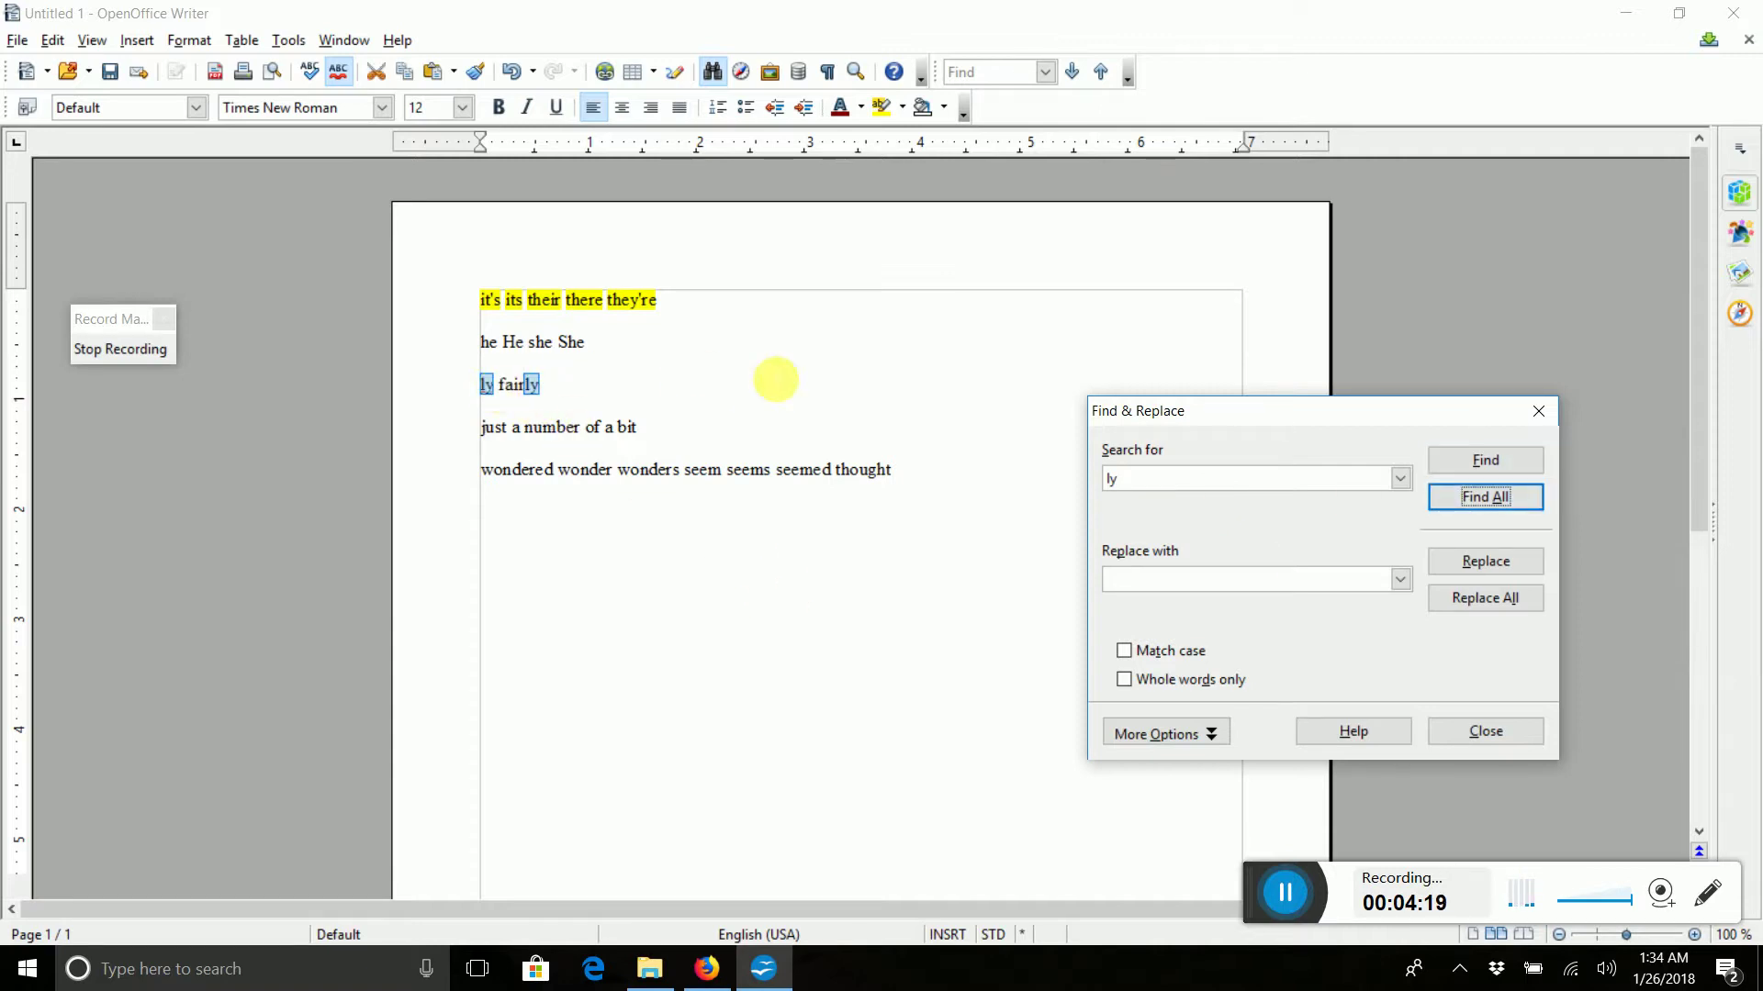
left_click(1121, 652)
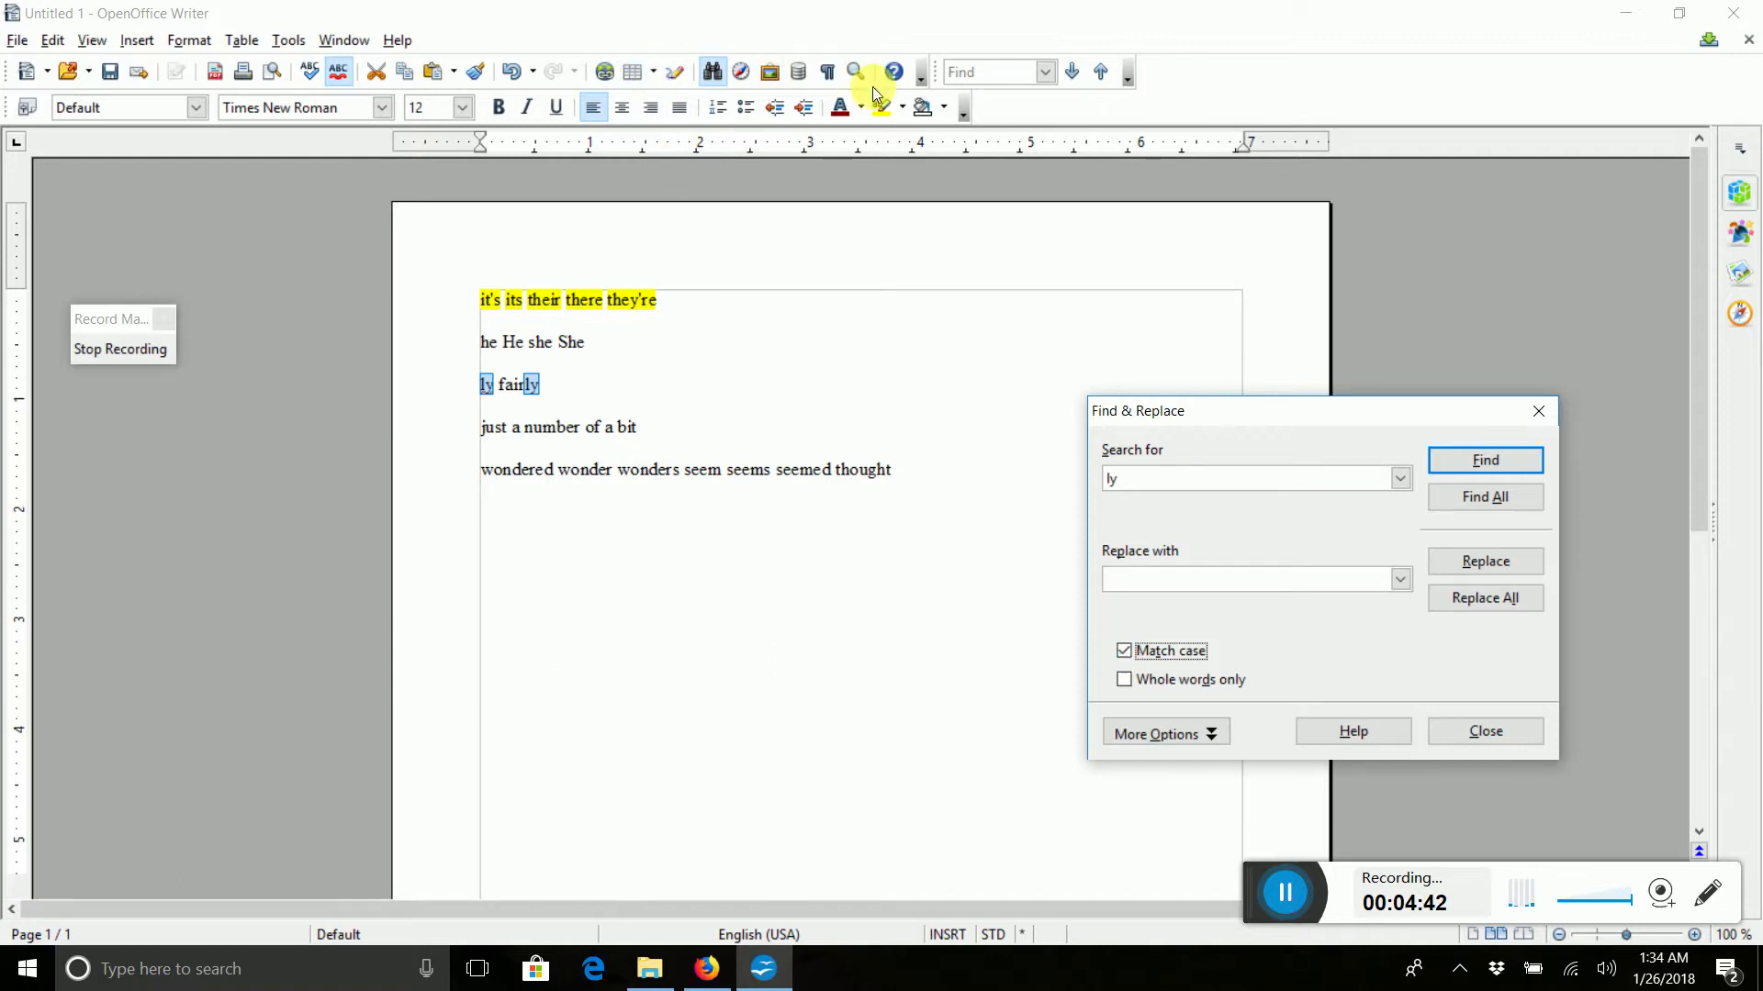
left_click(903, 106)
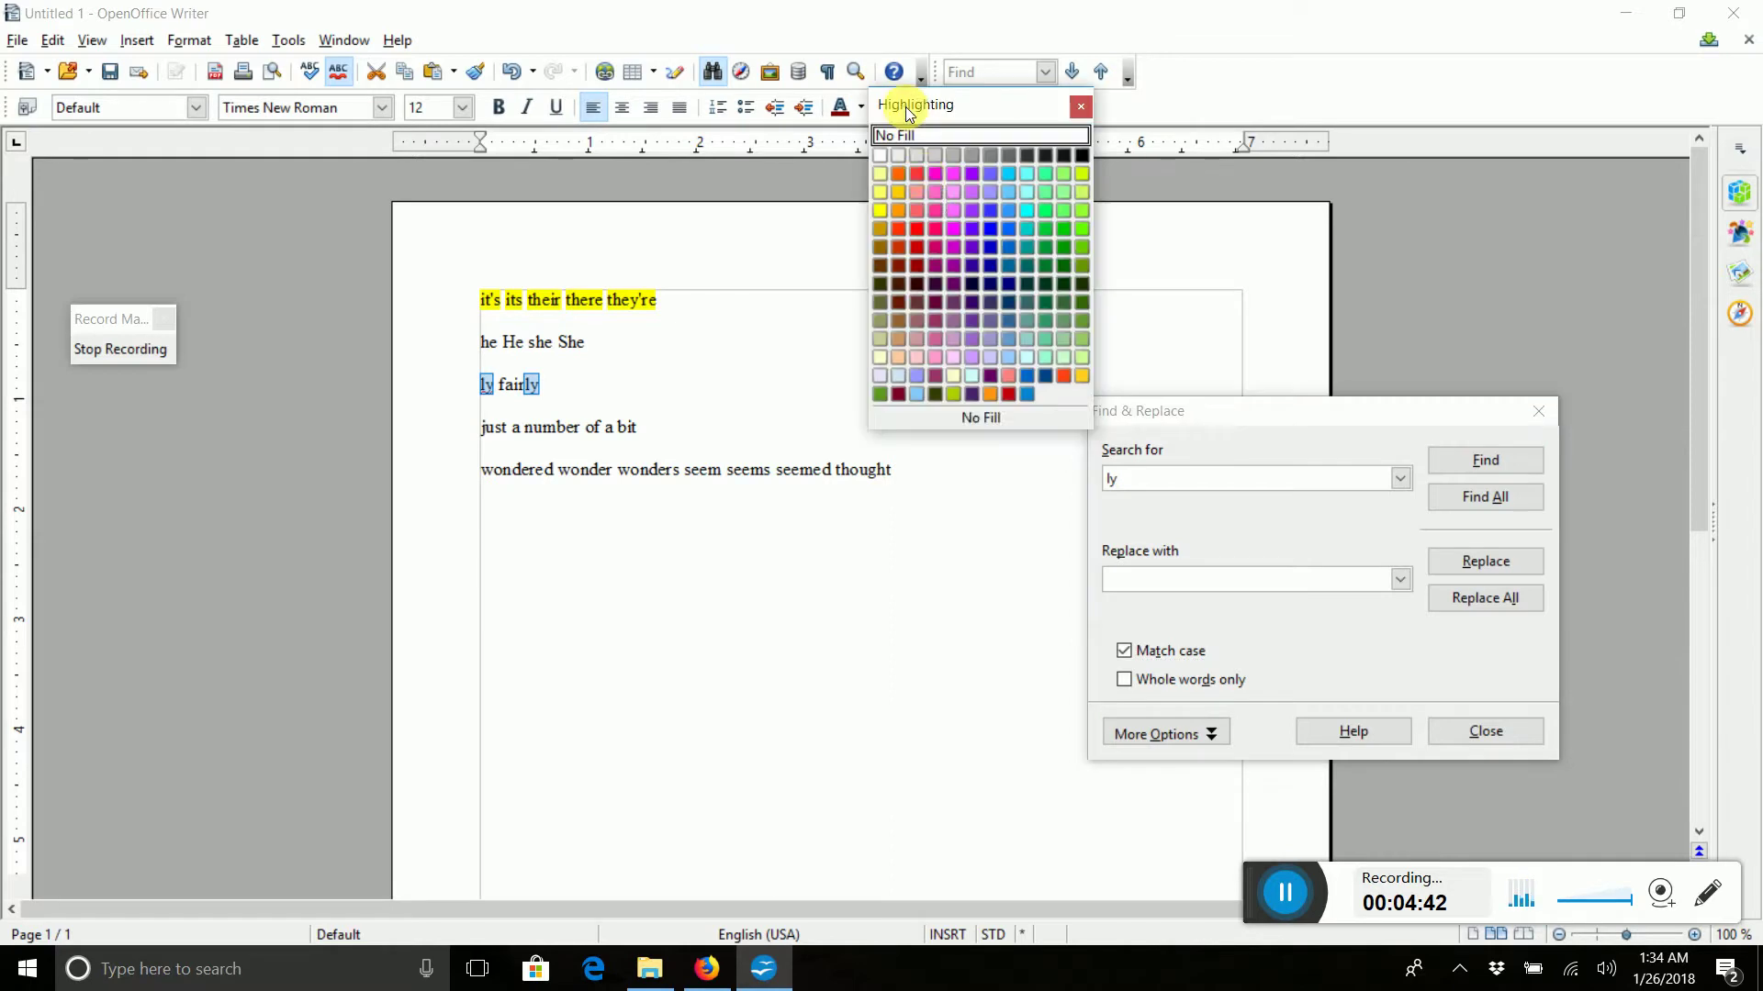
left_click(923, 176)
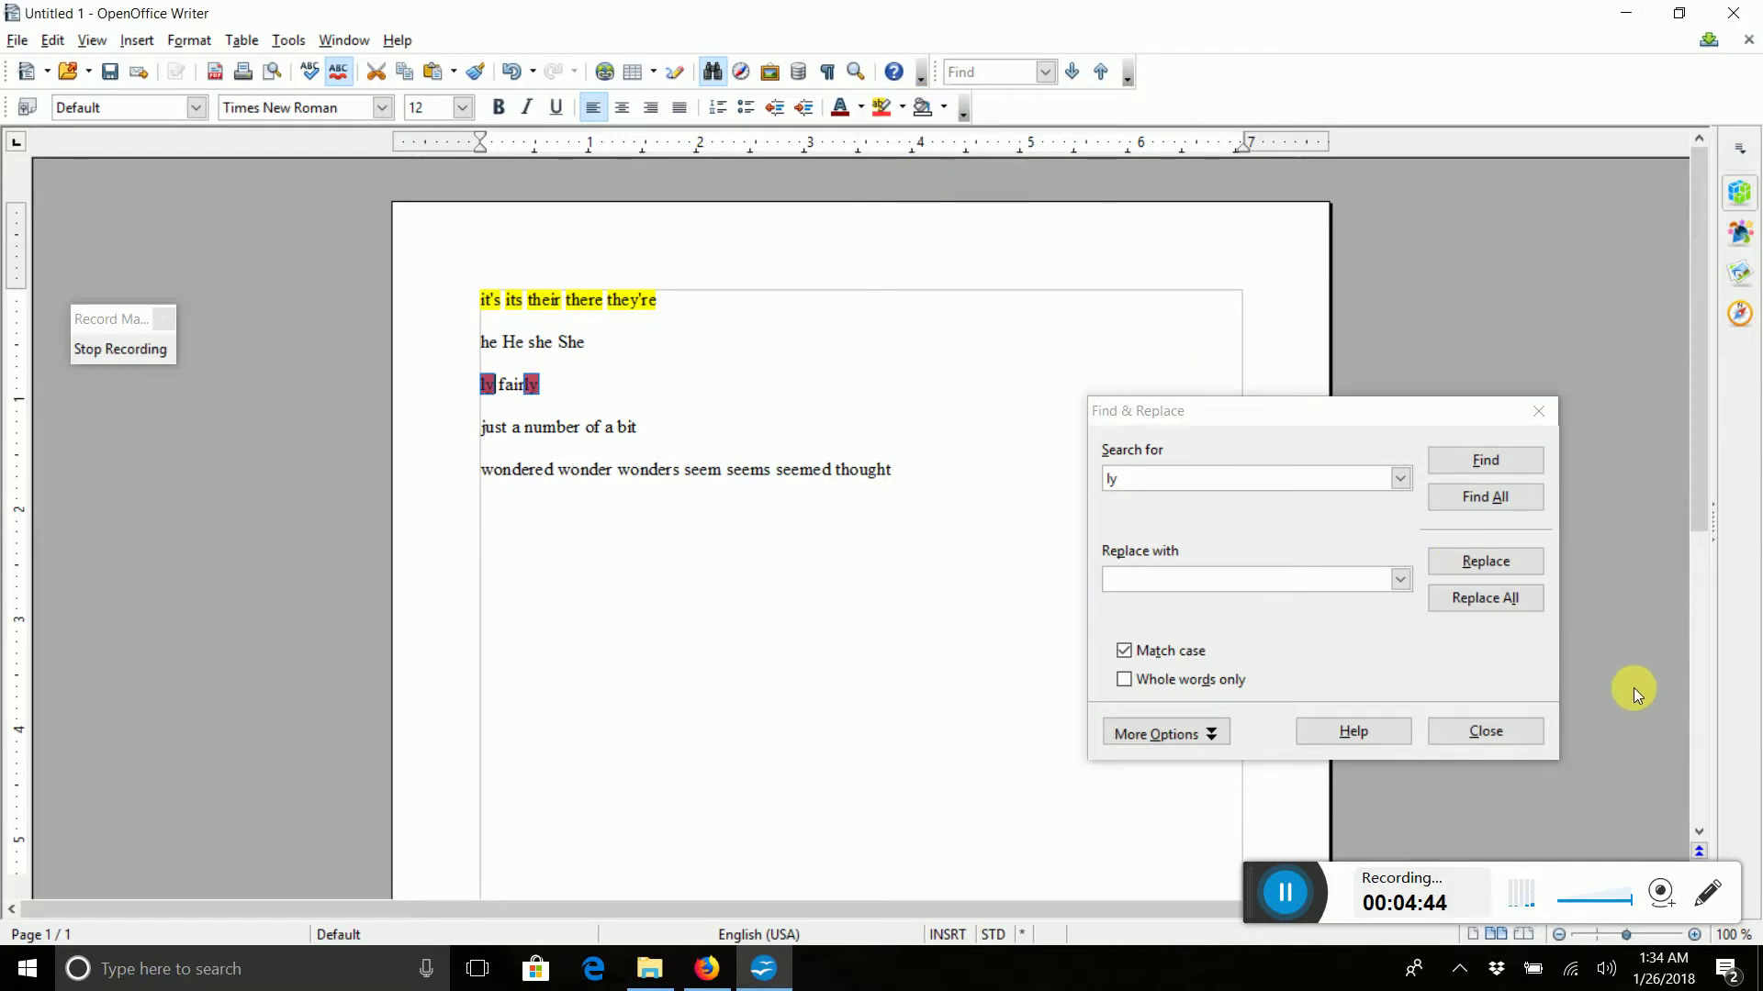
Stop recording and save the macro over the existing AdverbWeasels in Module1
left_click(1501, 723)
left_click(104, 346)
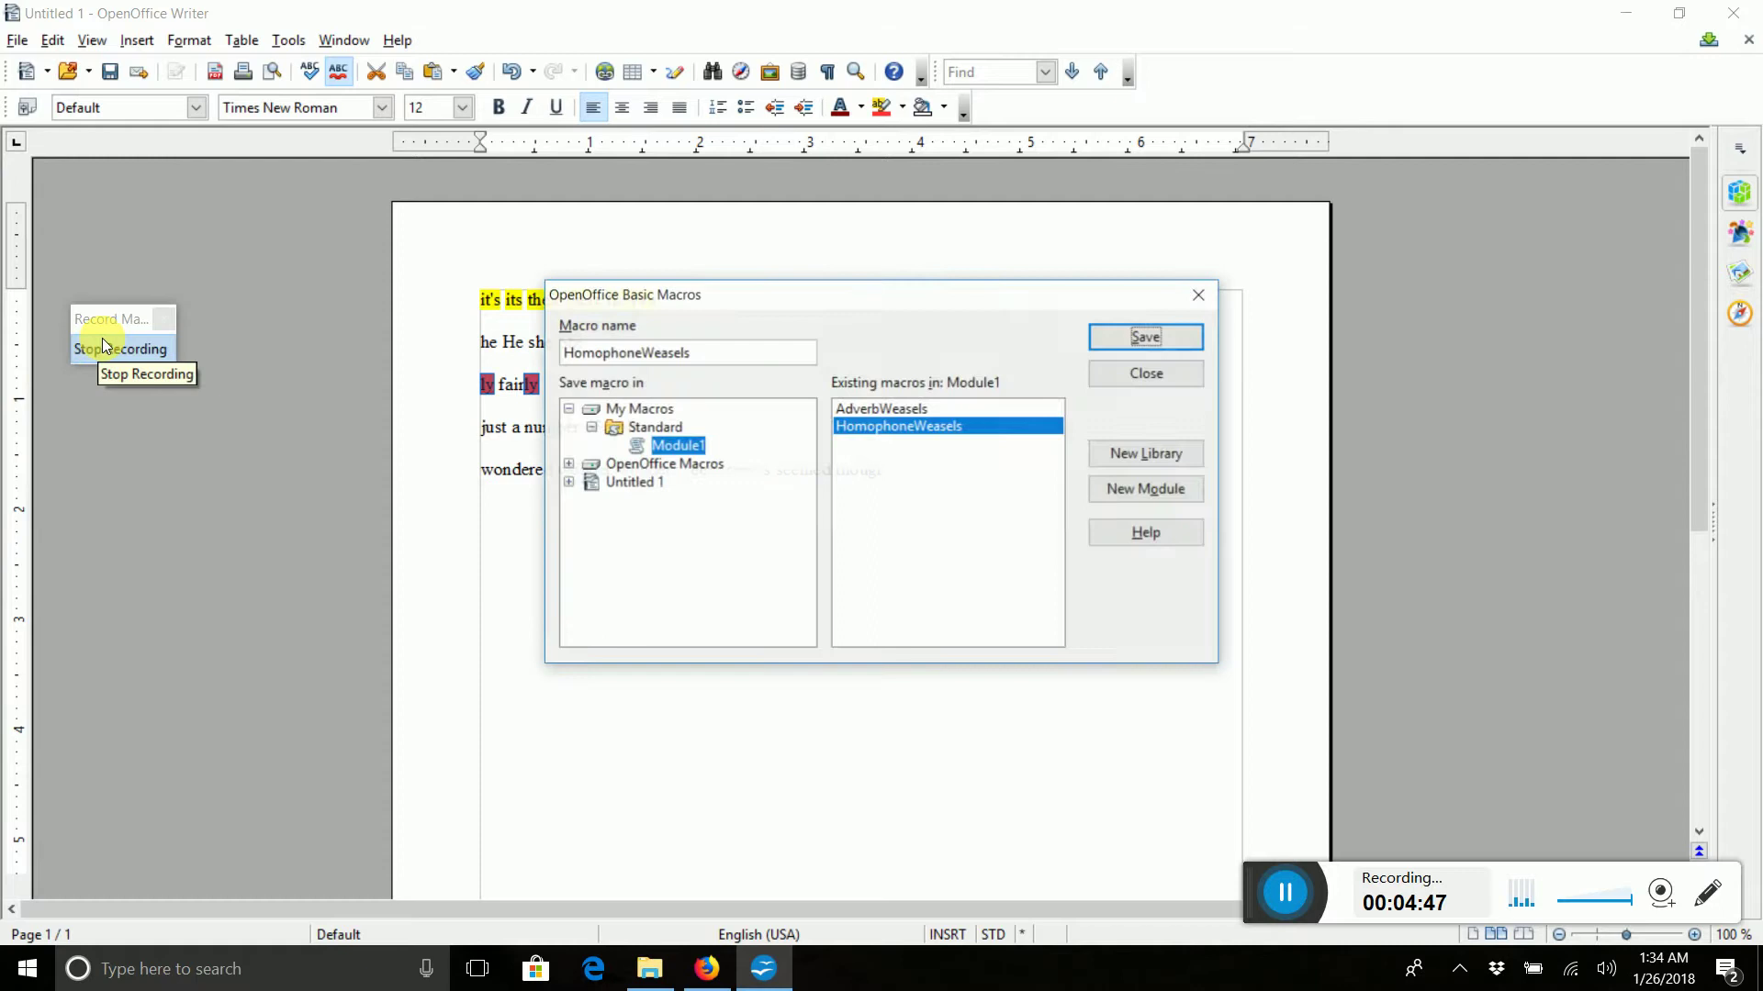
left_click(846, 409)
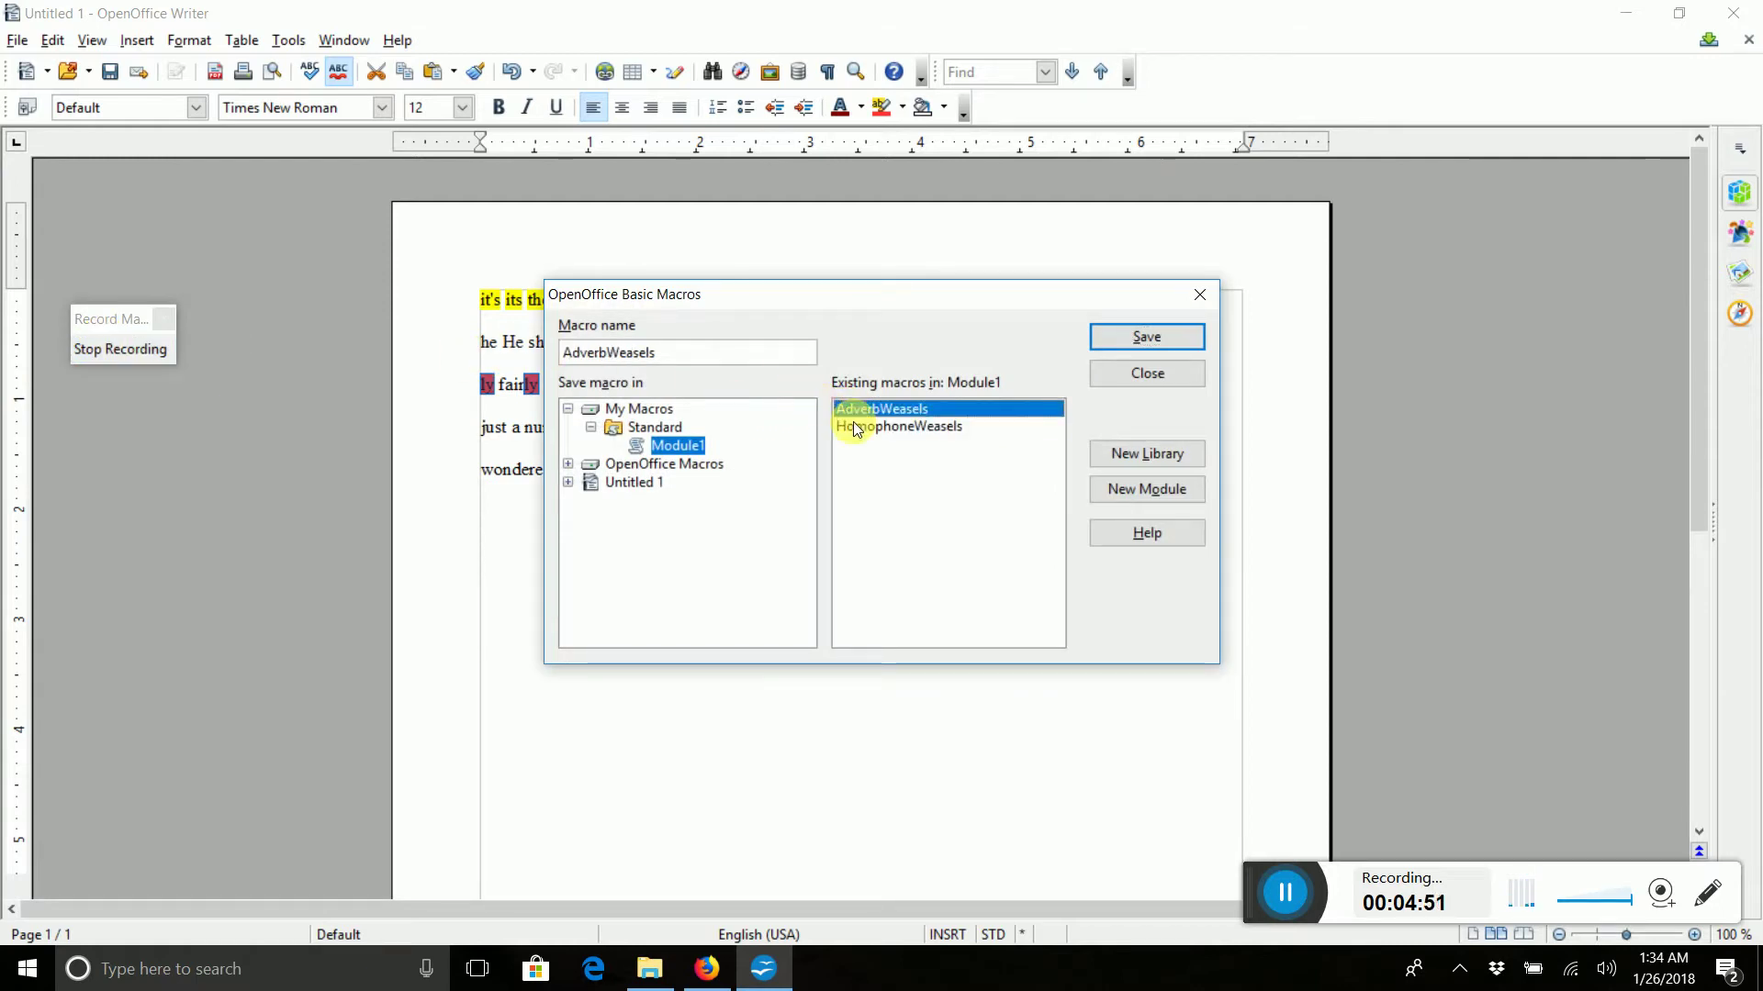
left_click(1131, 338)
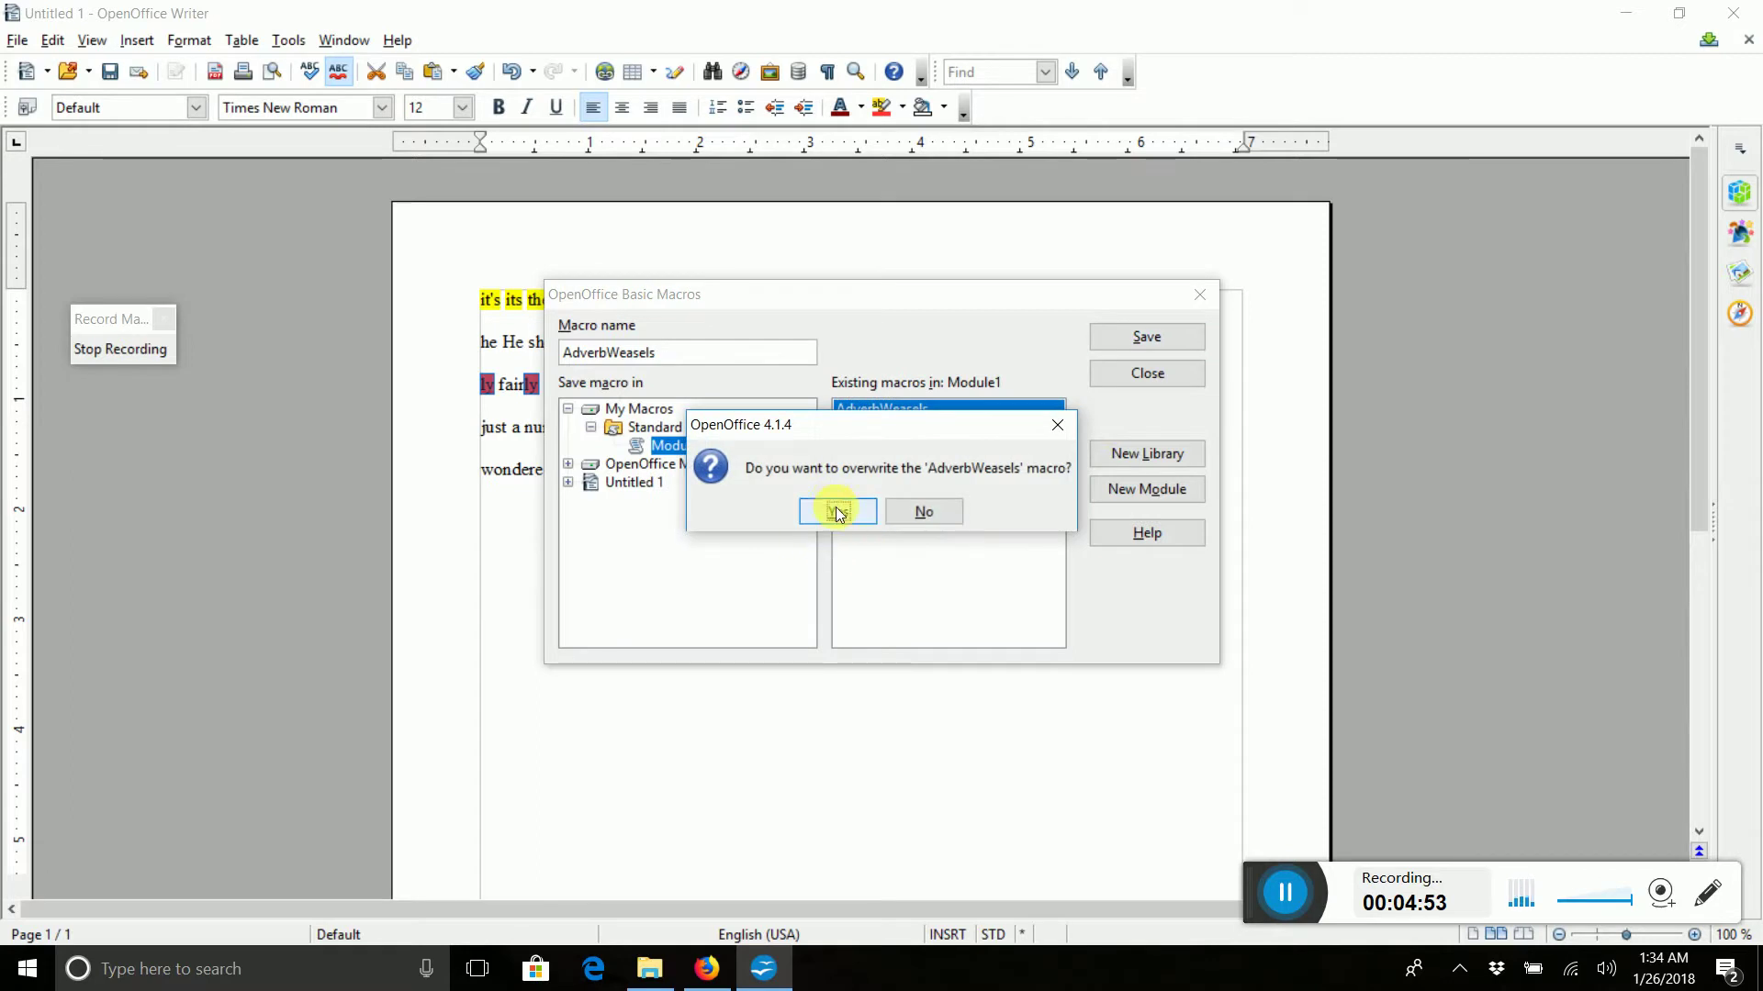
left_click(837, 511)
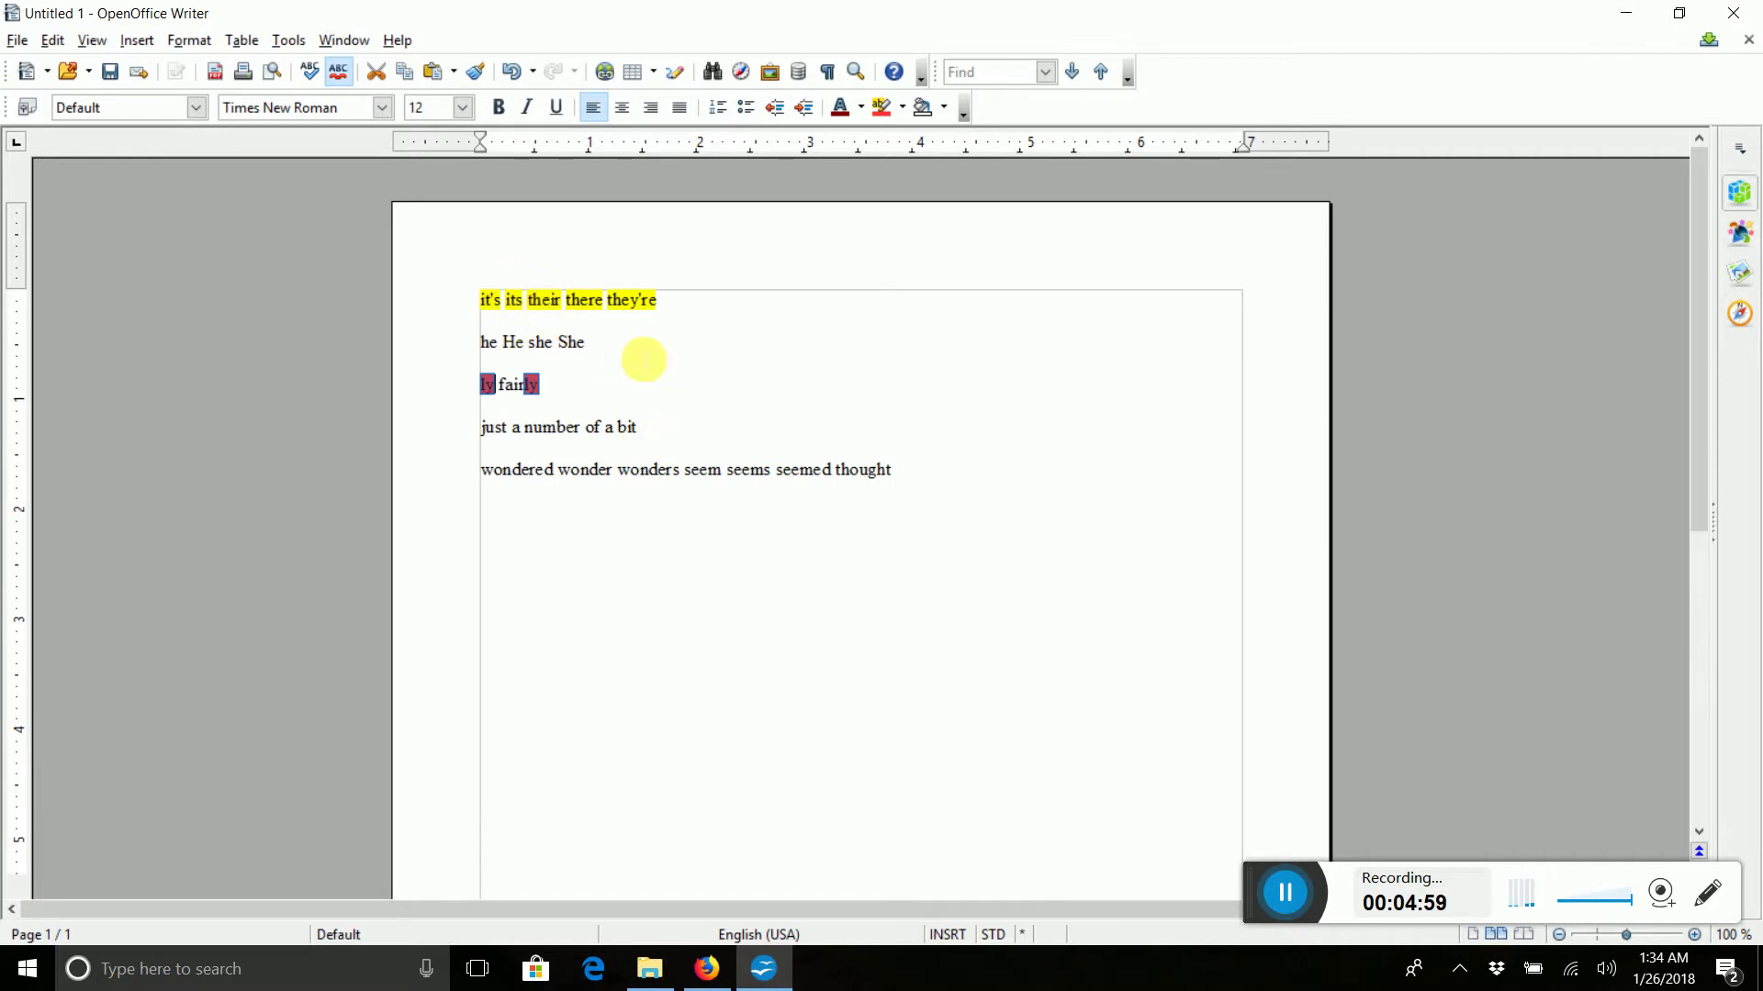
left_click_drag(588, 342, 476, 346)
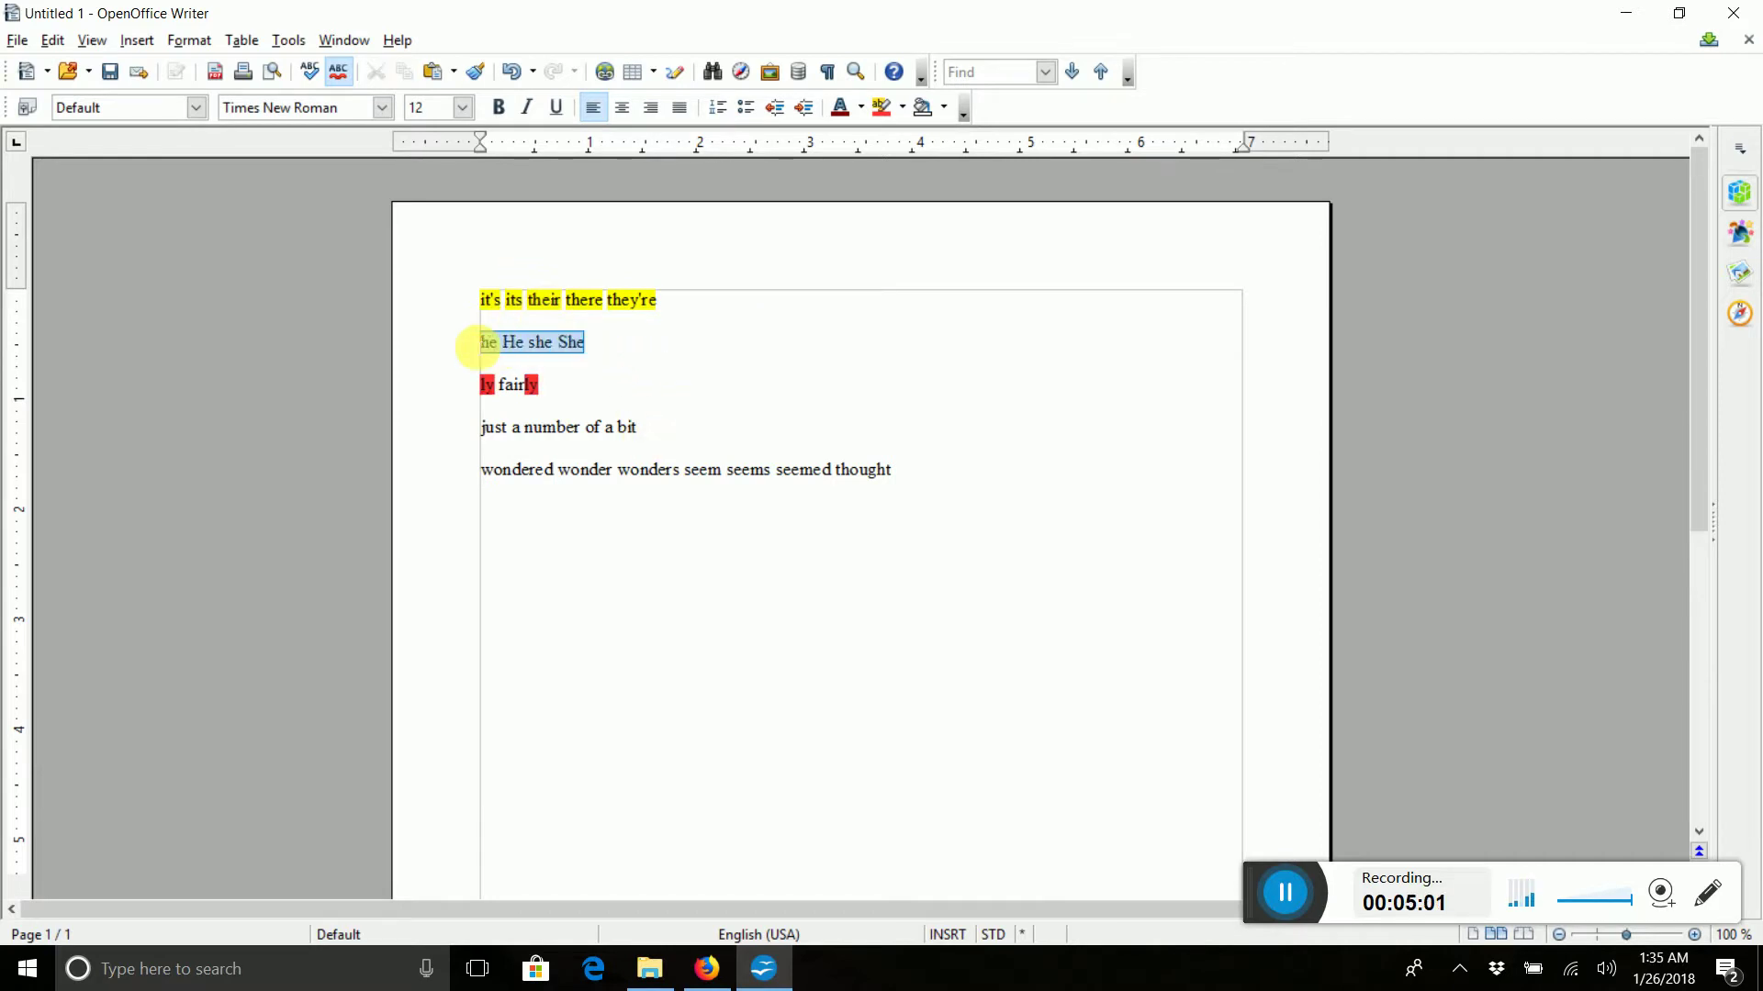
left_click(698, 389)
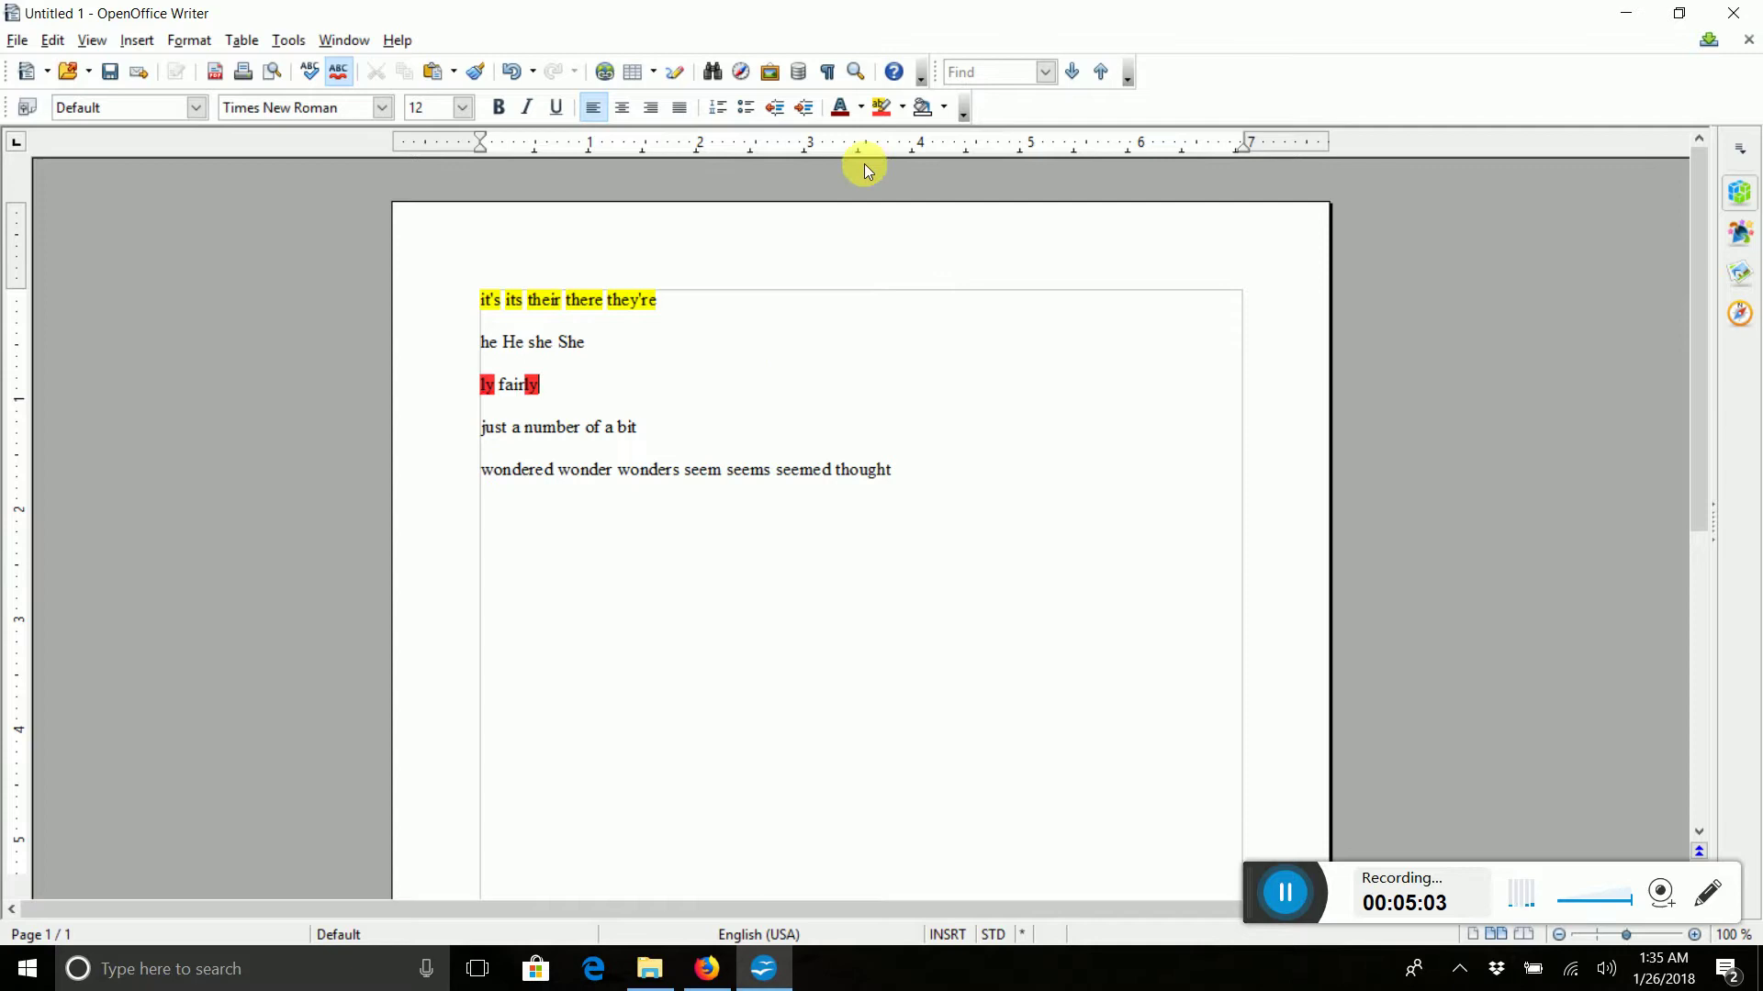
Restart macro recording and open Find & Replace
left_click(281, 42)
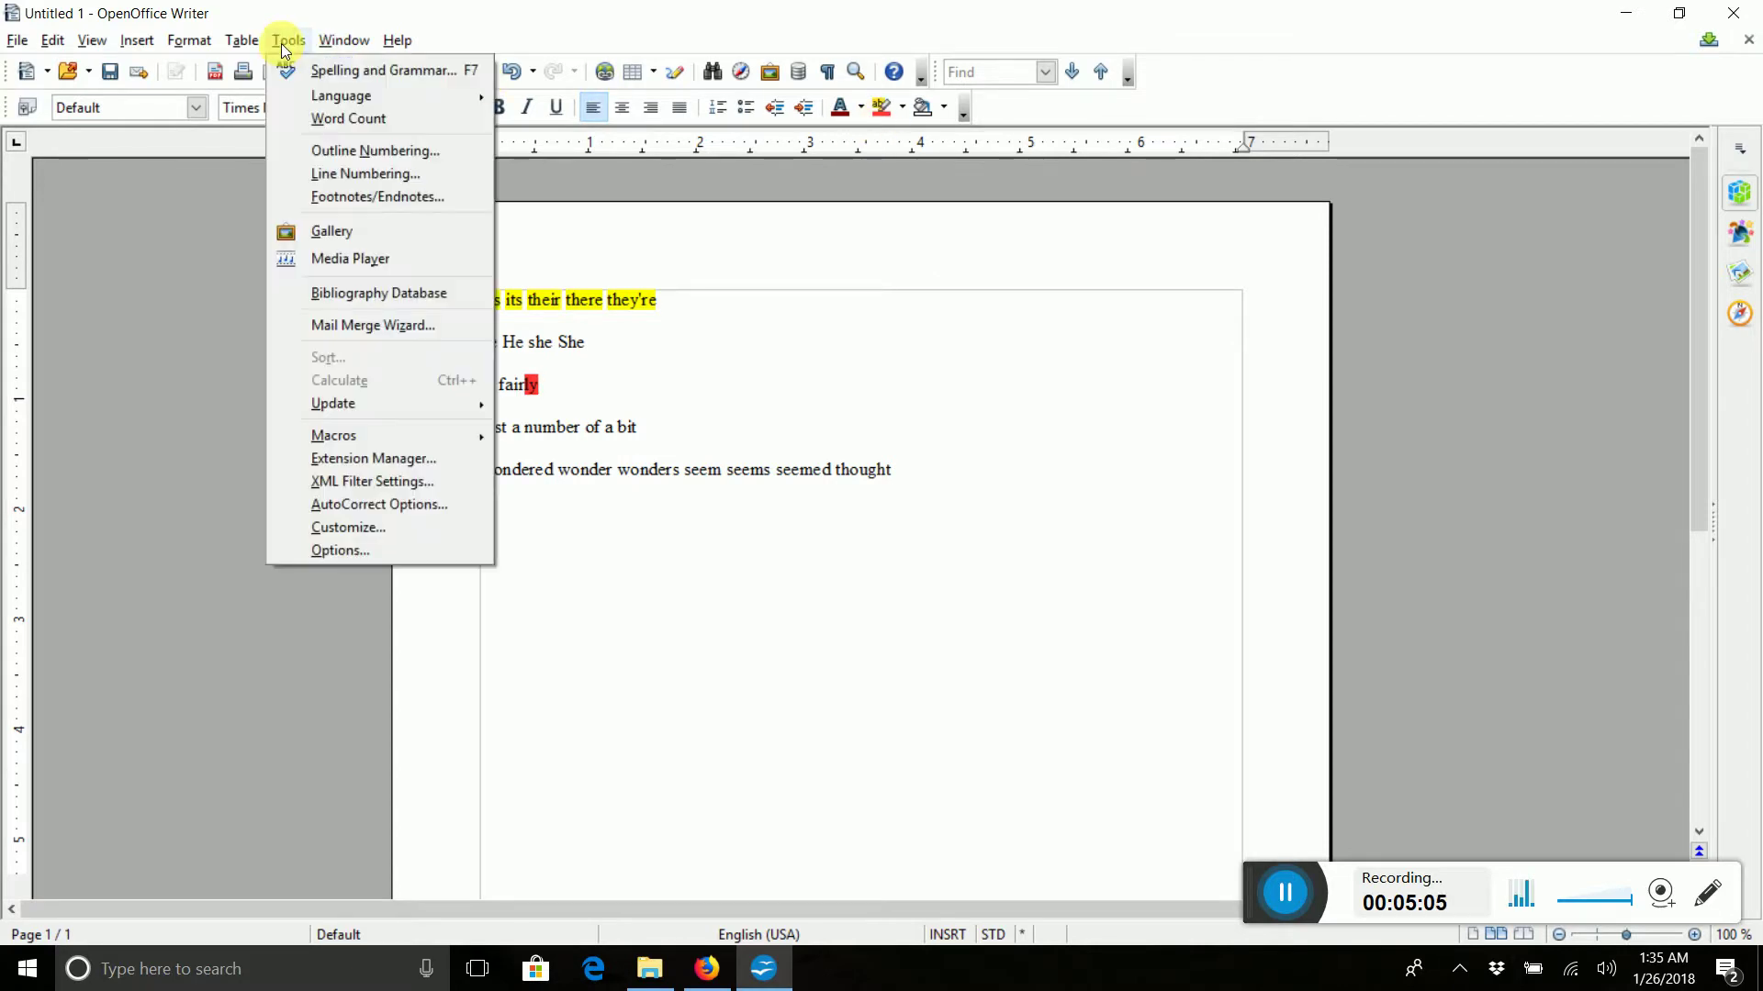
mouse_move(339, 428)
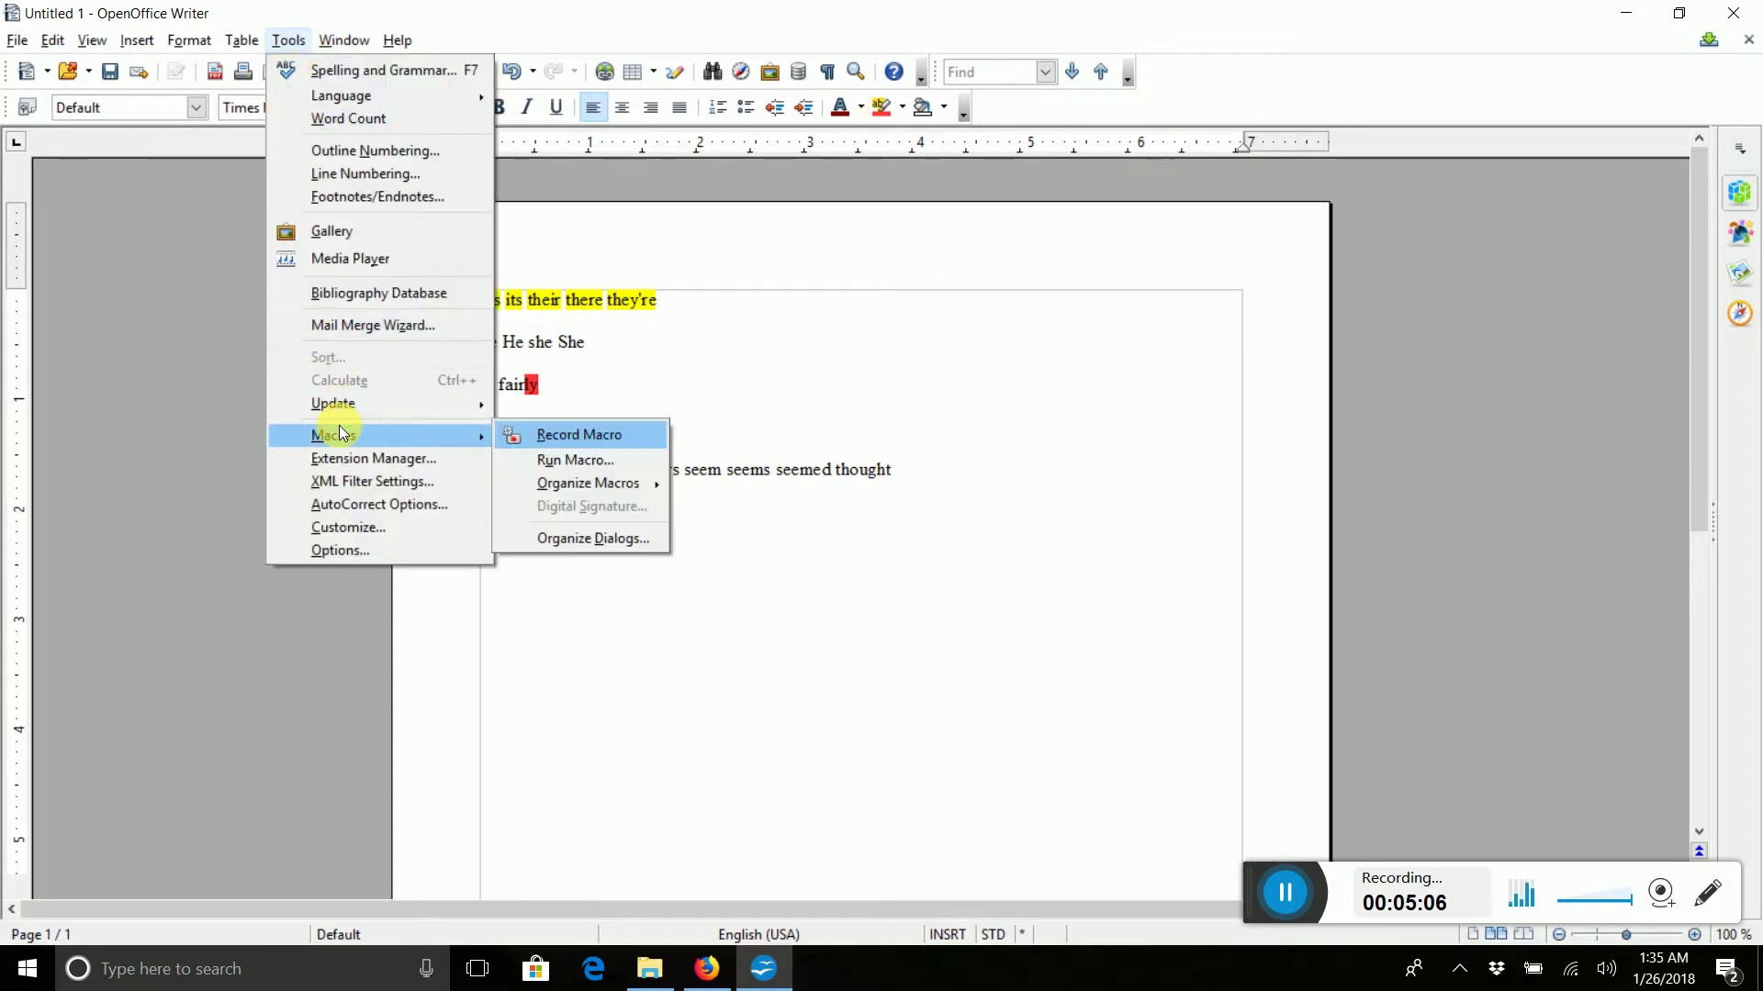
left_click(522, 432)
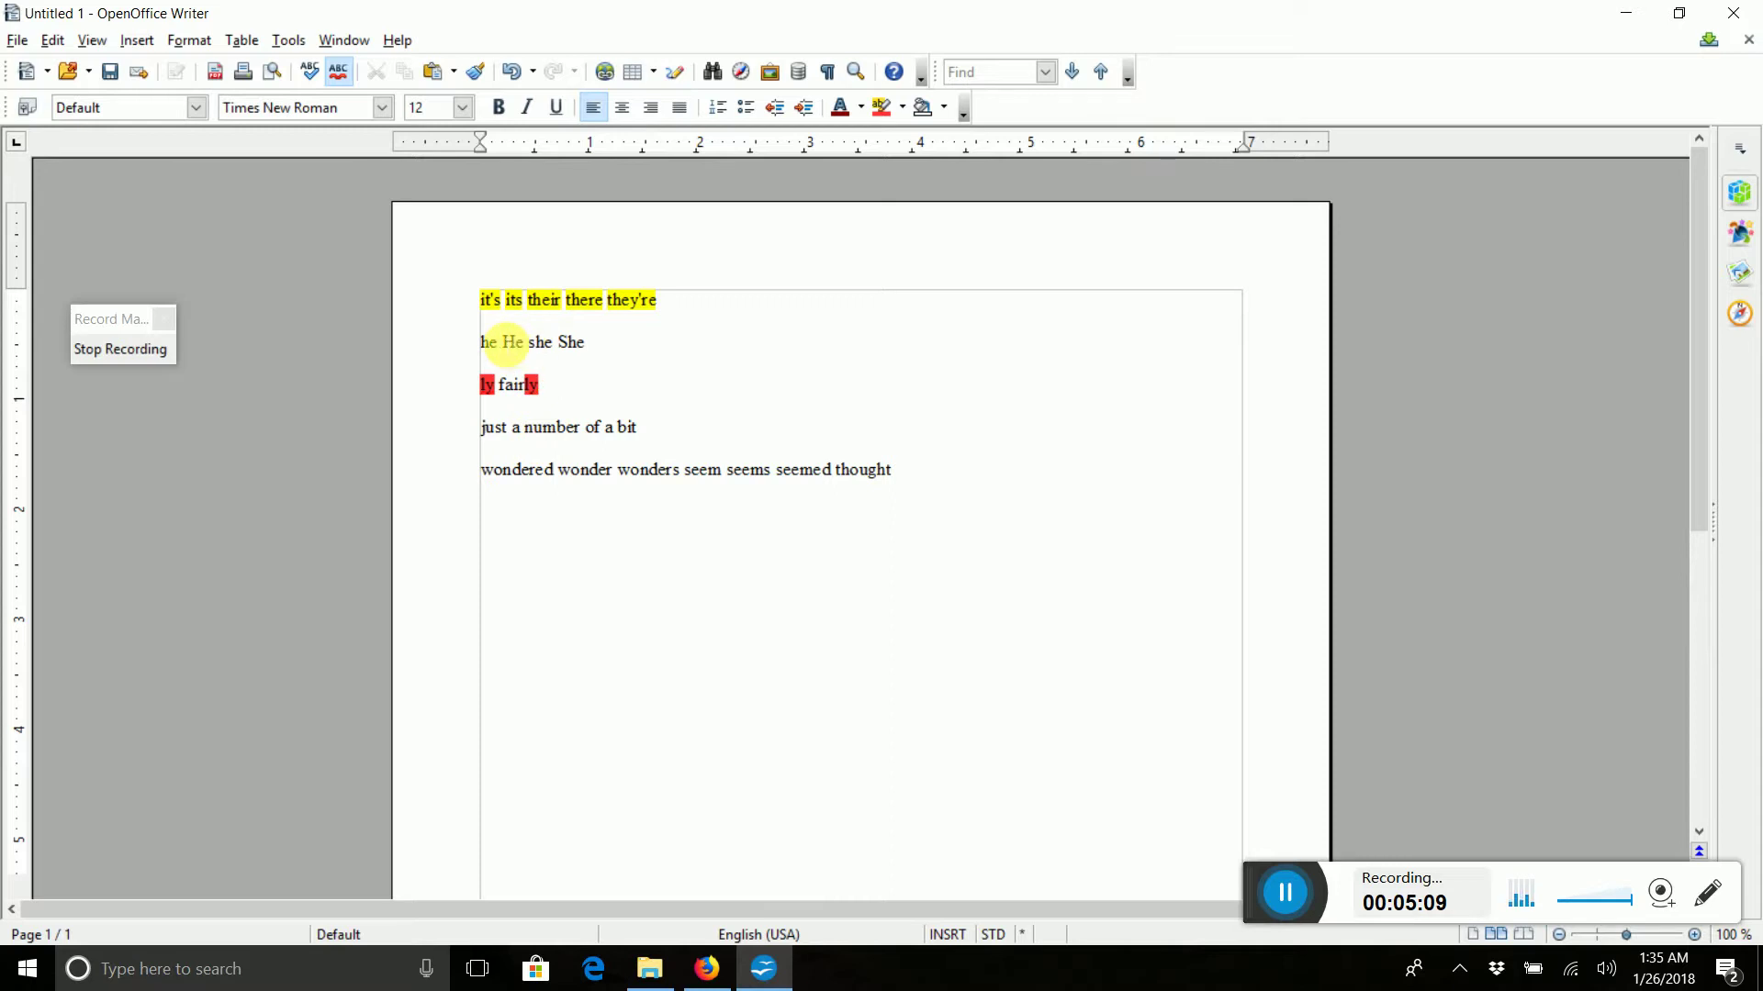
left_click(294, 44)
mouse_move(359, 441)
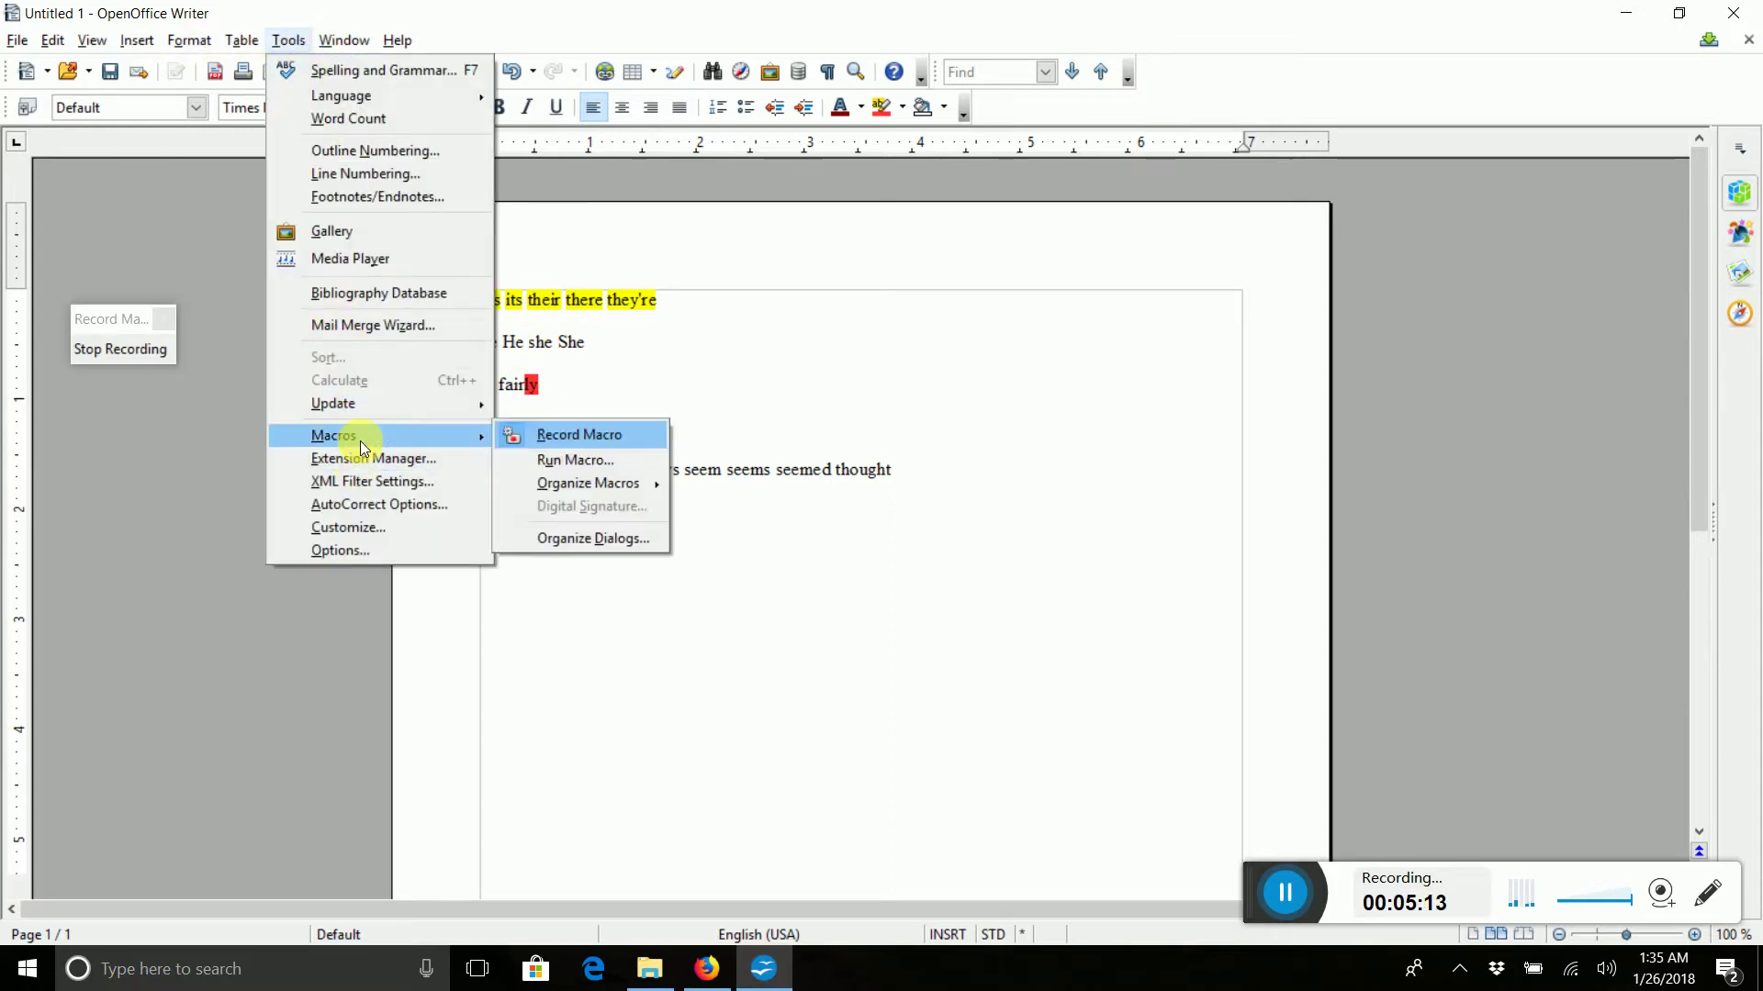
left_click(555, 439)
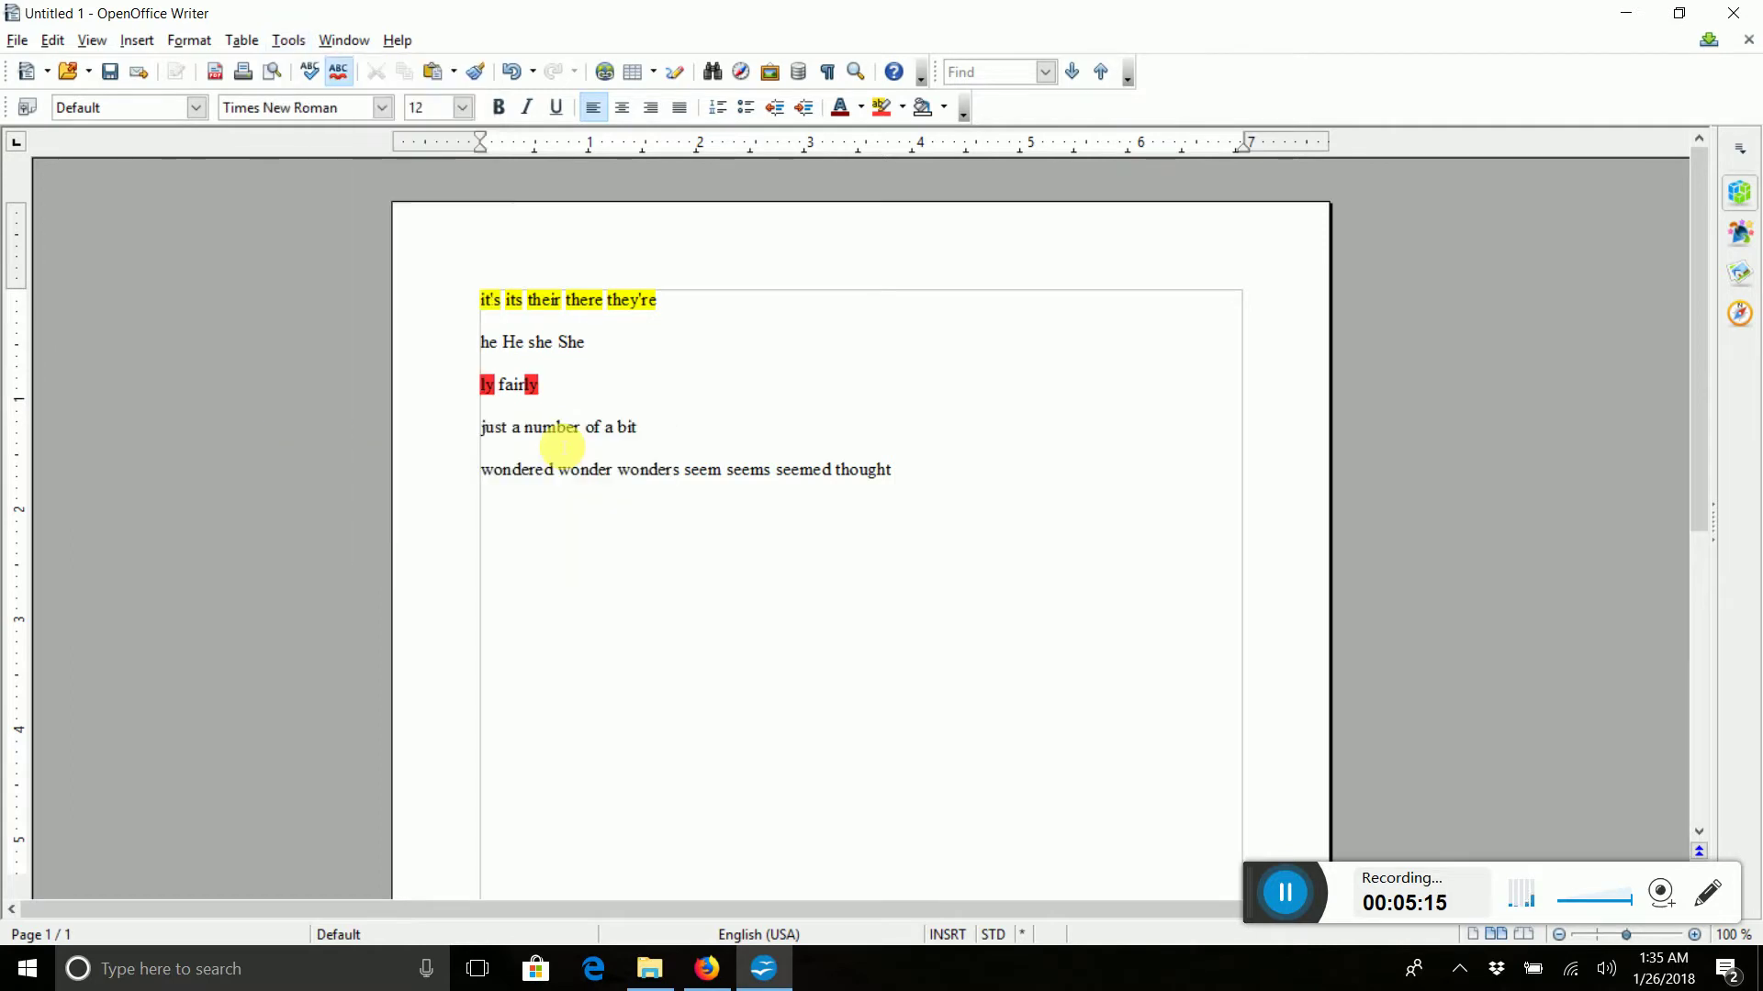
left_click(299, 46)
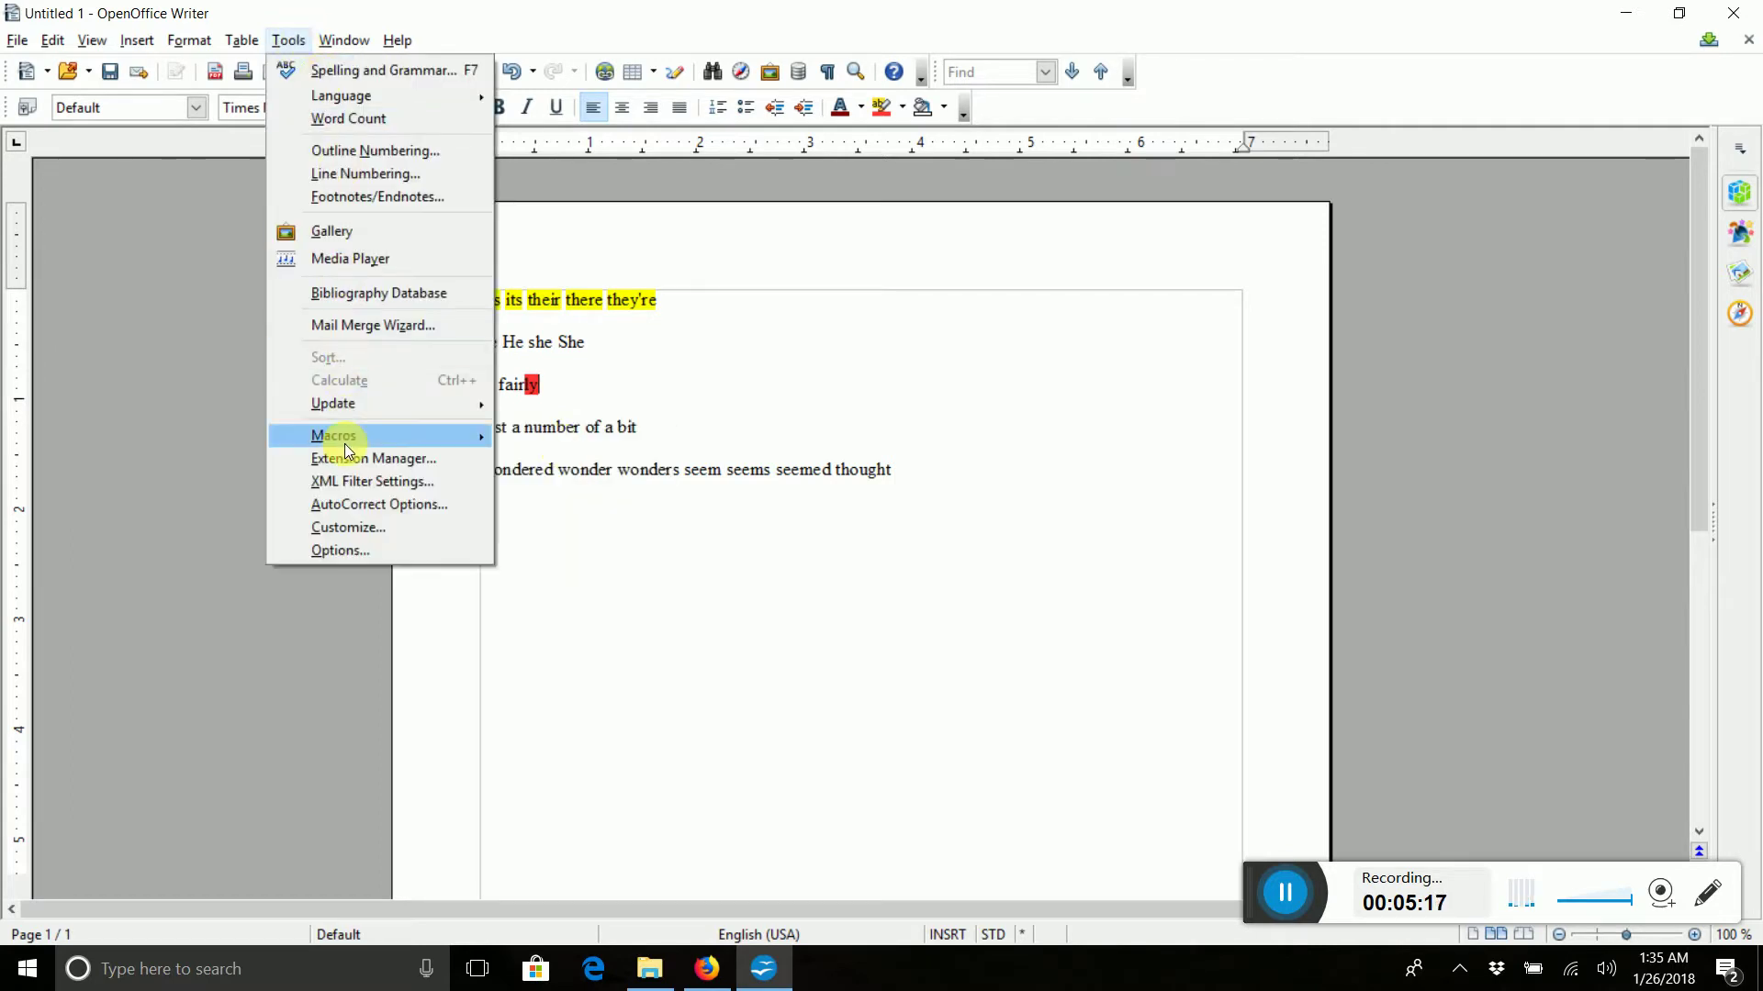
mouse_move(478, 433)
left_click(555, 436)
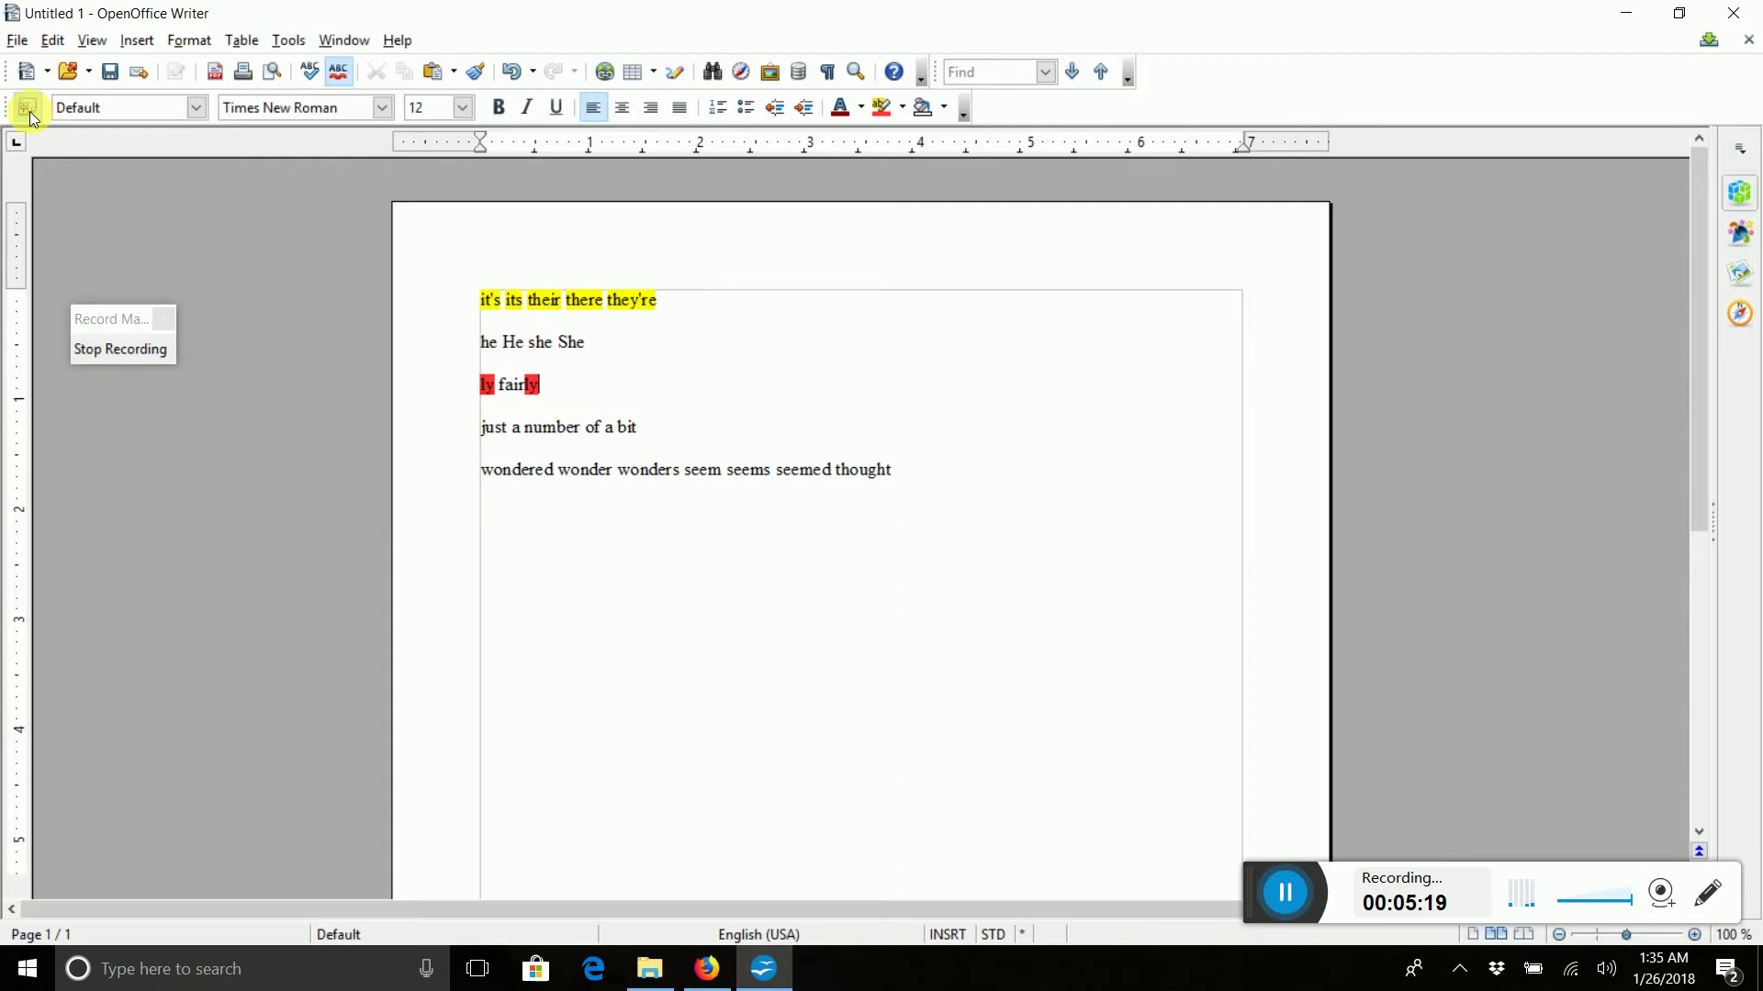
left_click(52, 40)
left_click(118, 396)
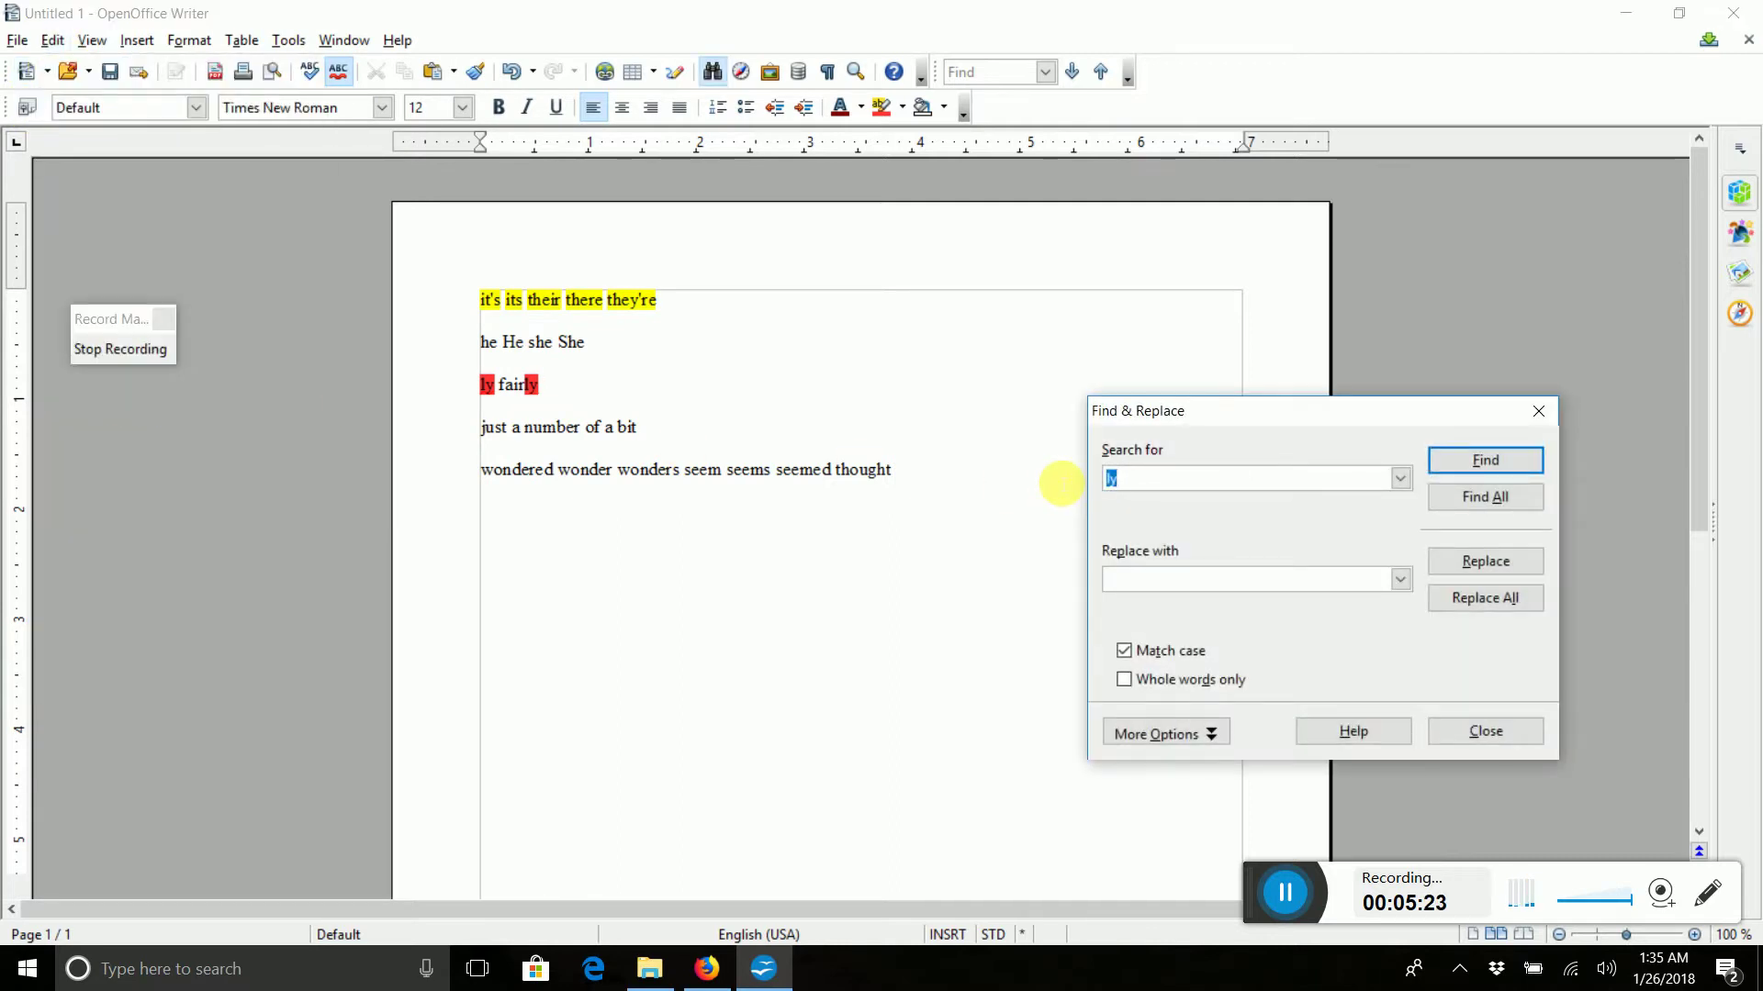
With whole words only, highlight all He in blue and all he in cyan
type("He")
left_click(1123, 680)
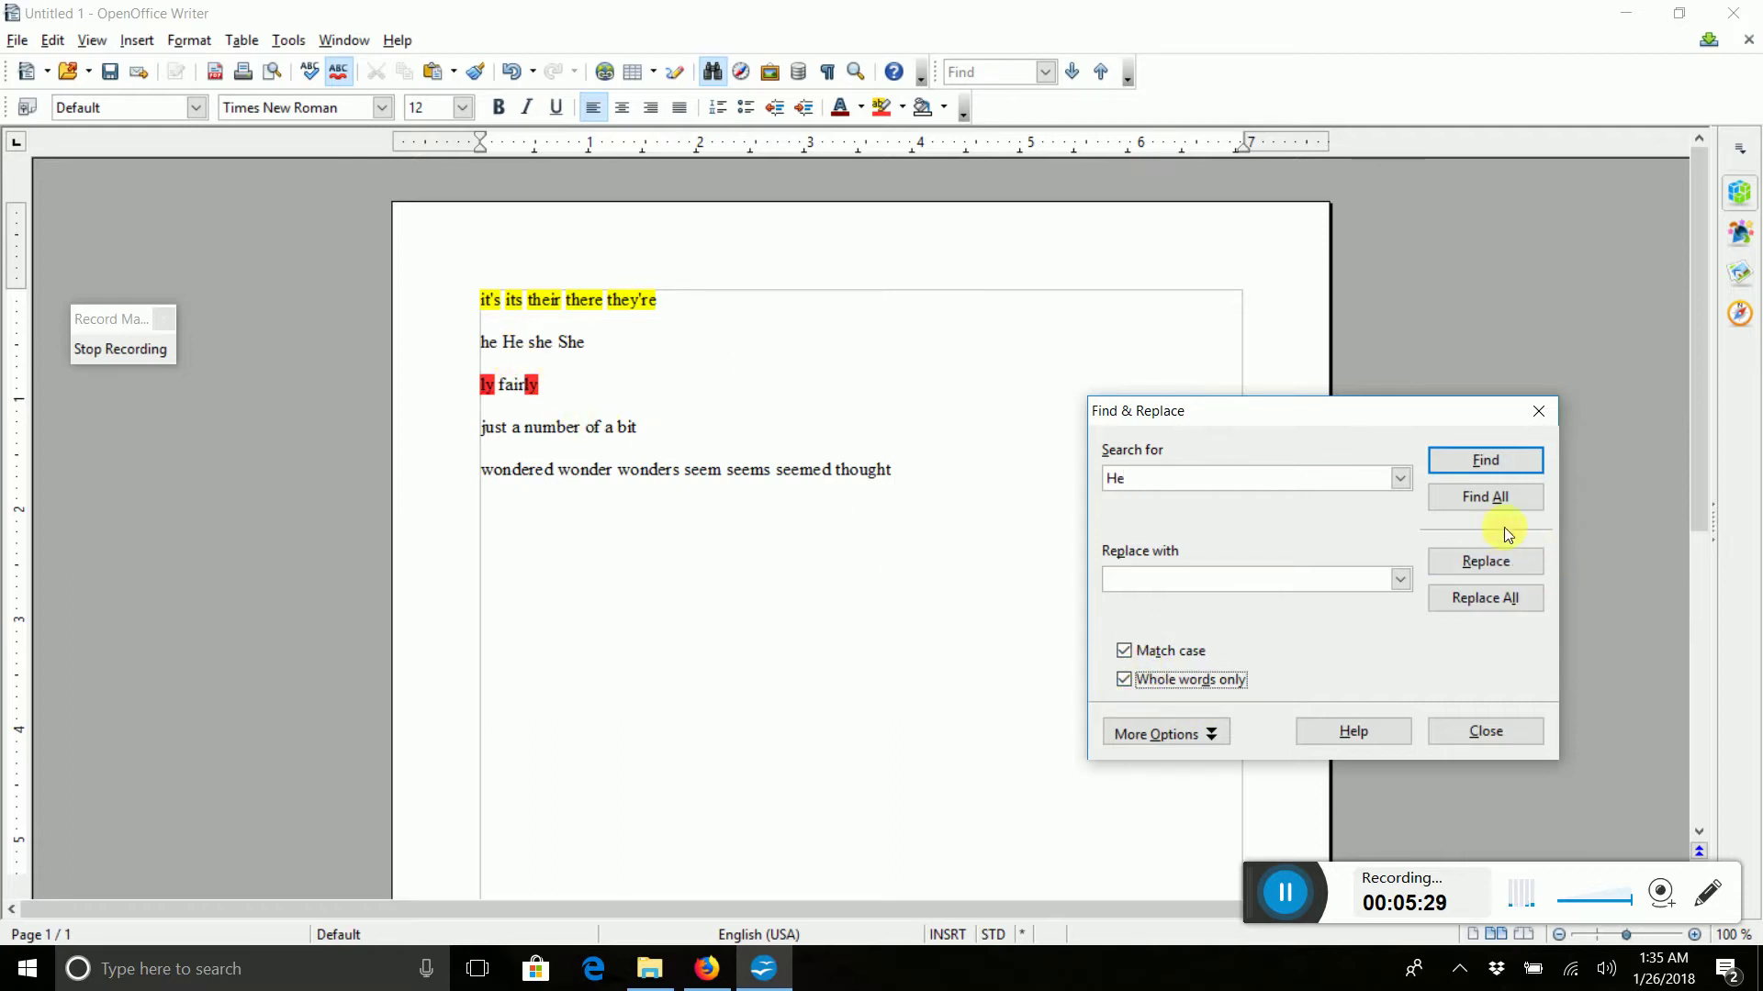
left_click(1507, 497)
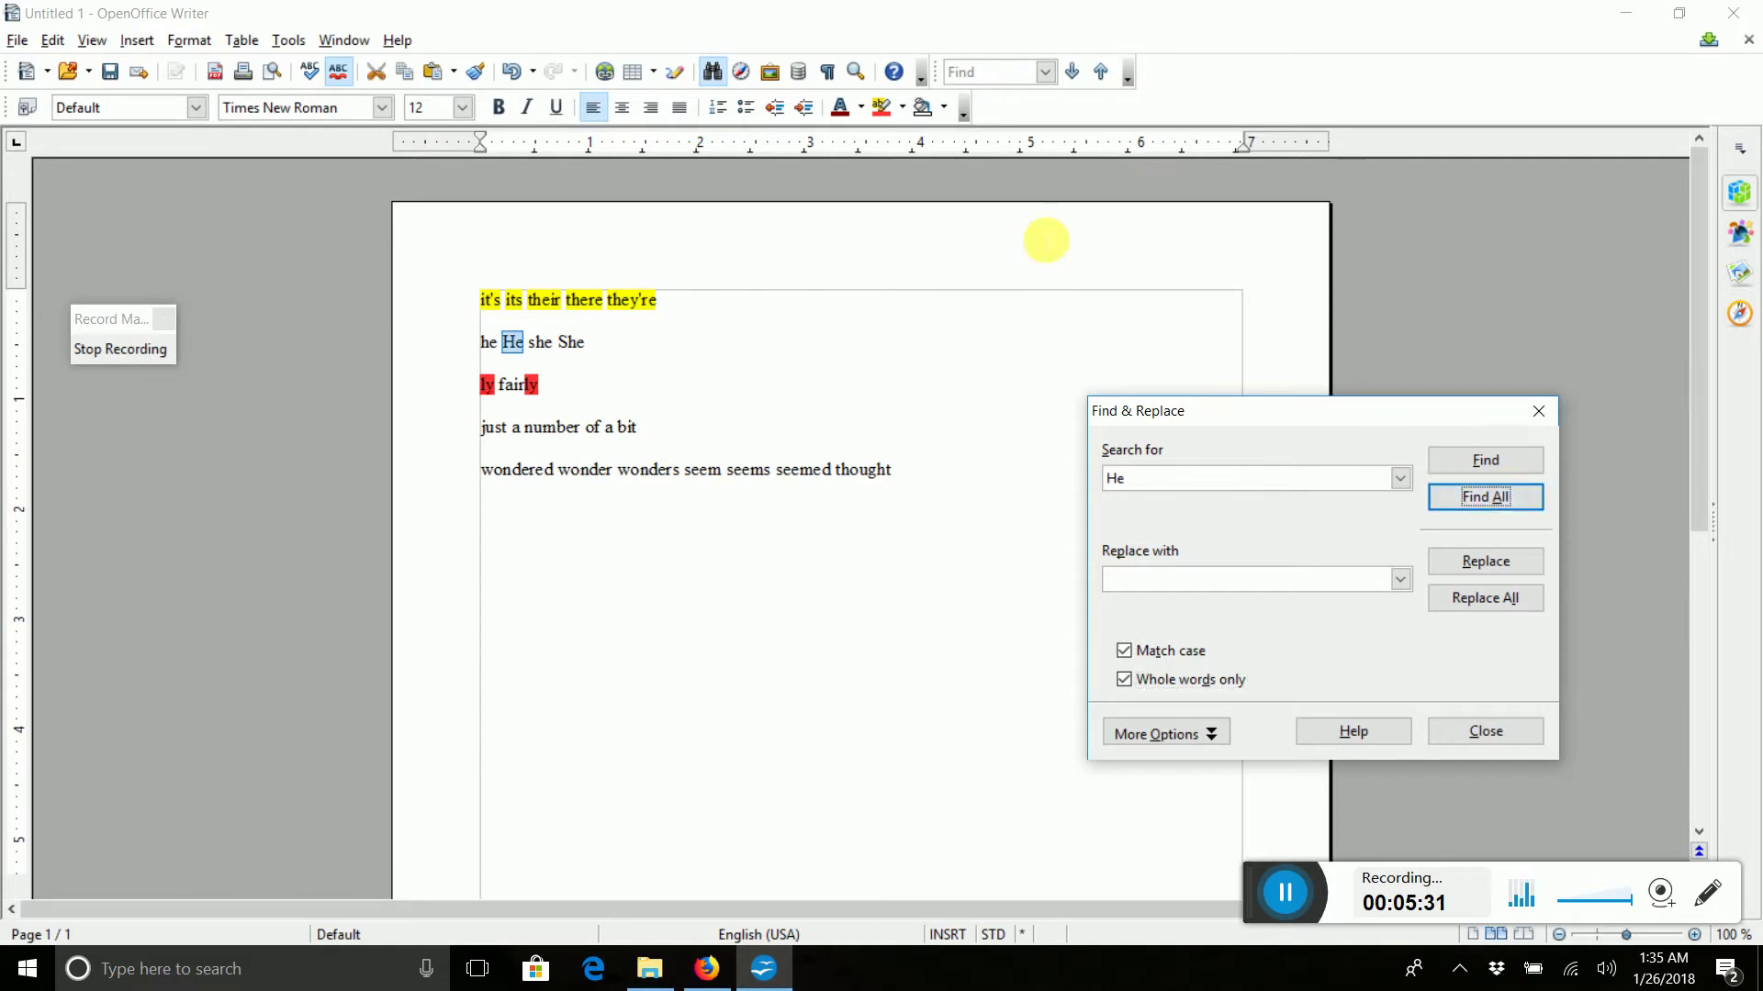
left_click(906, 109)
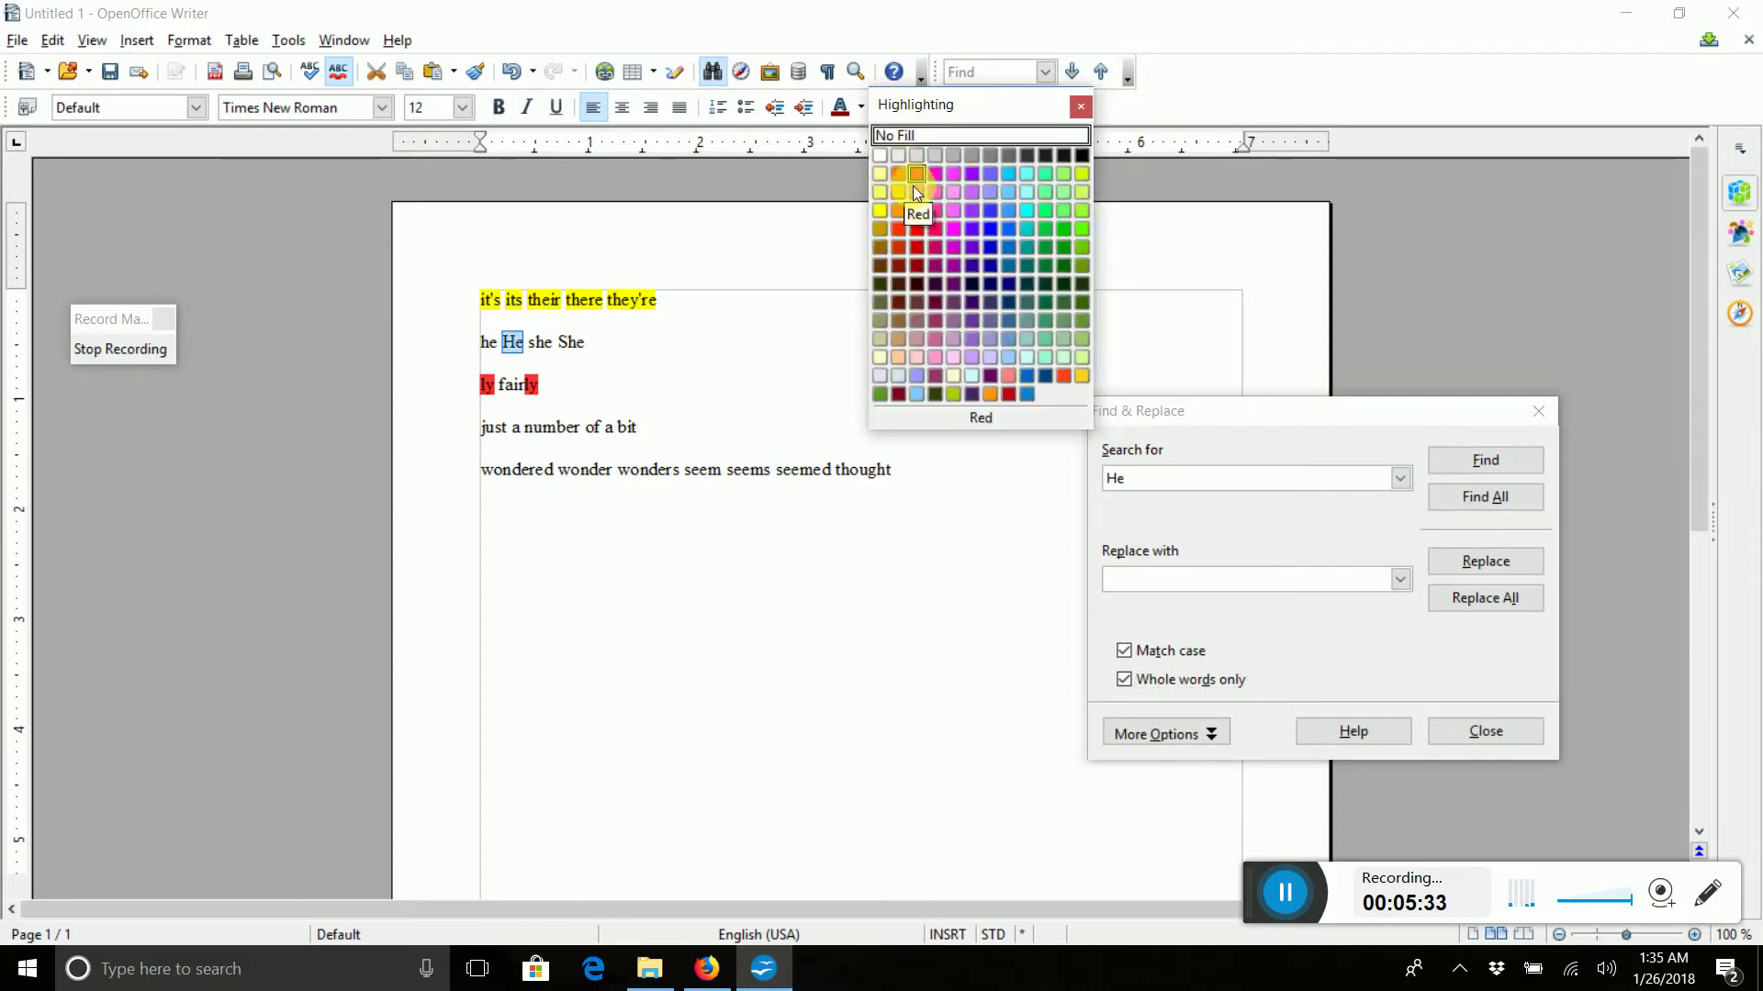
left_click(1014, 220)
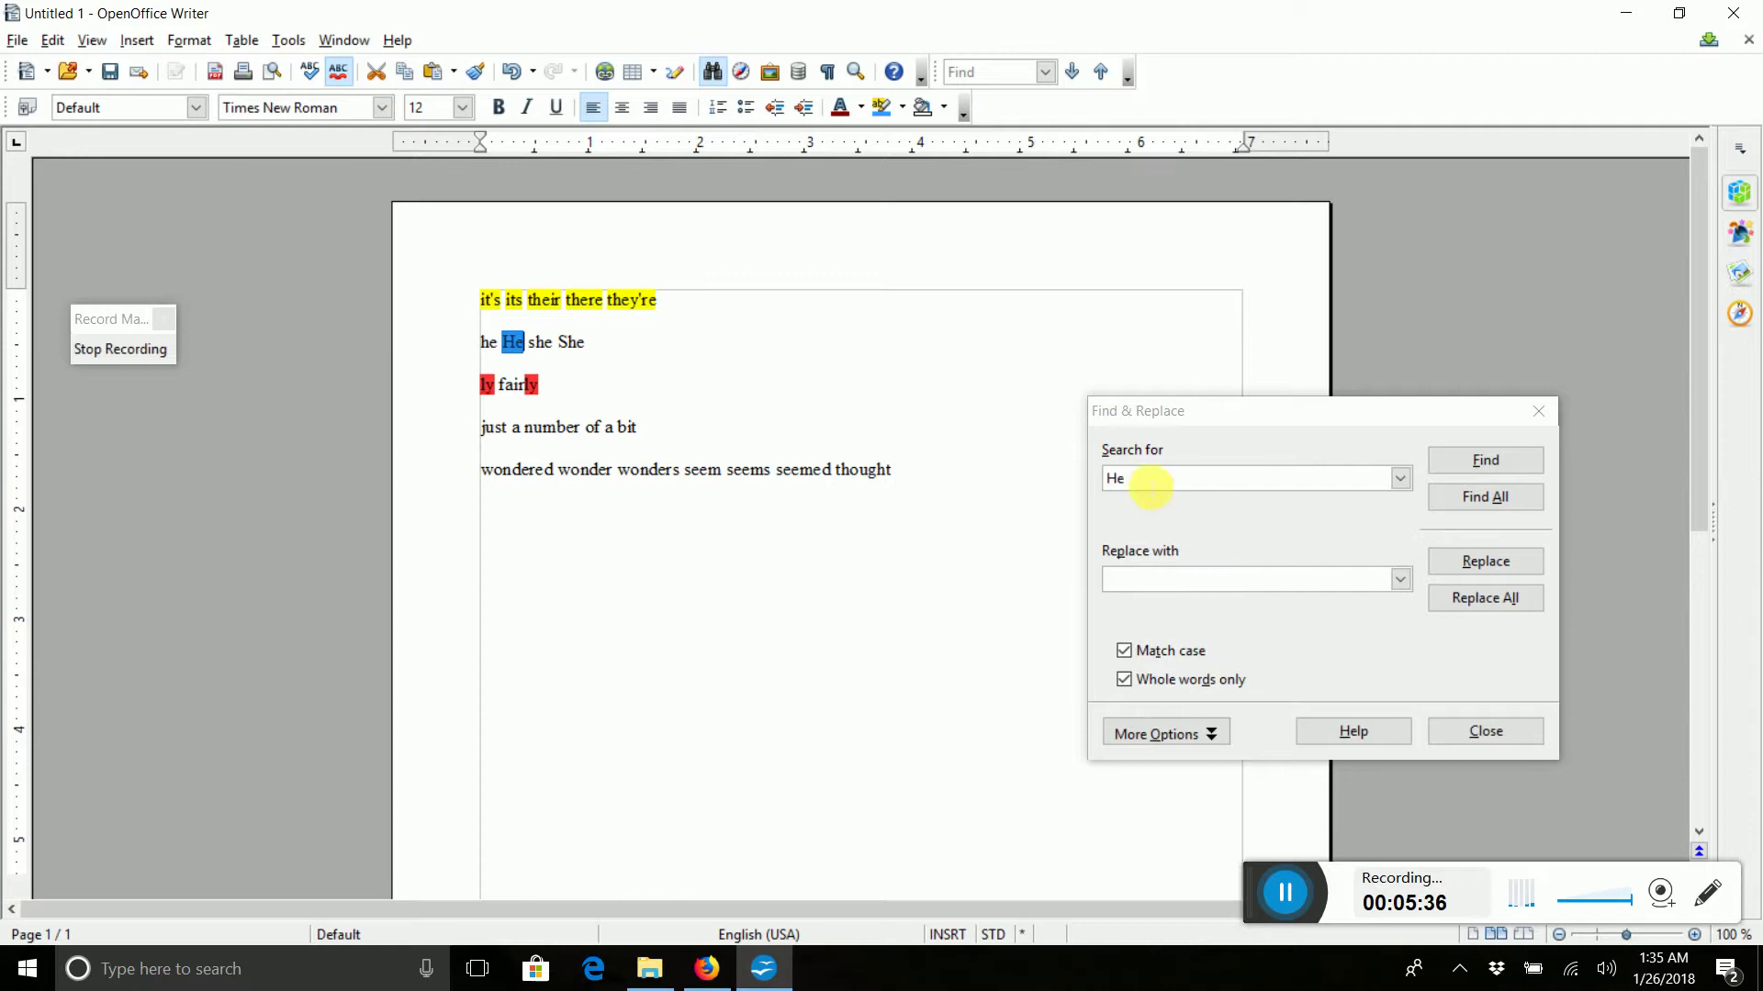
double_click(1153, 479)
type("h")
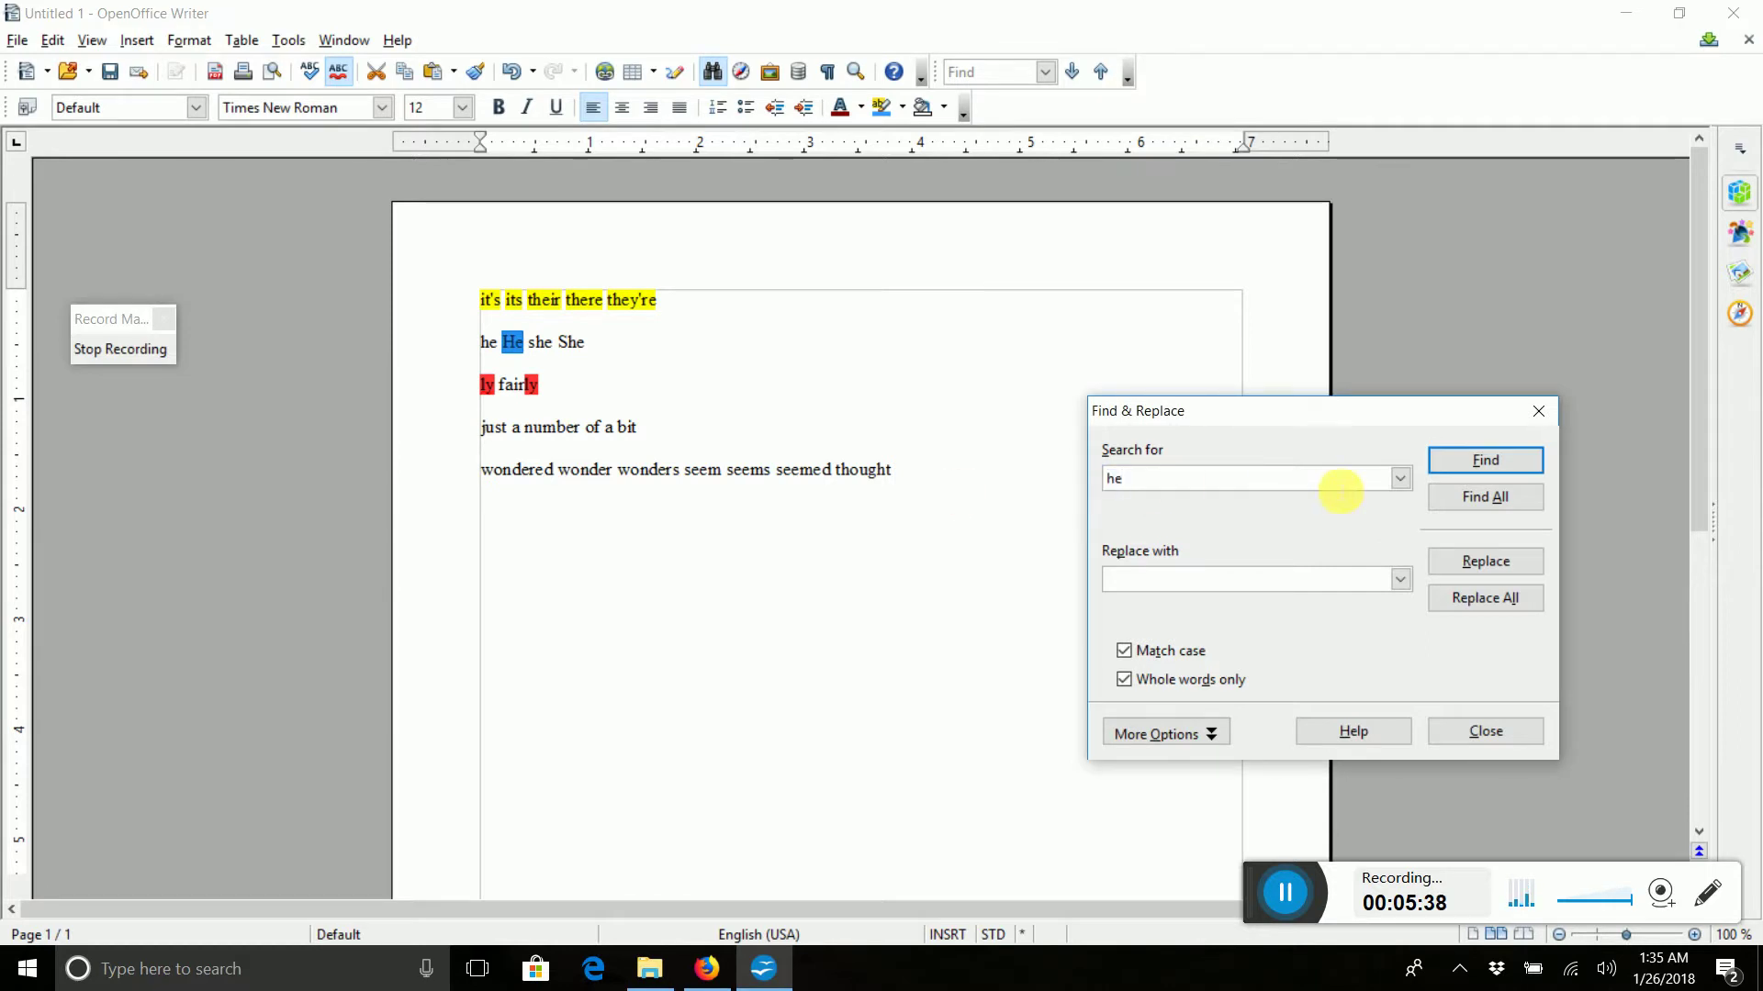
left_click(1477, 497)
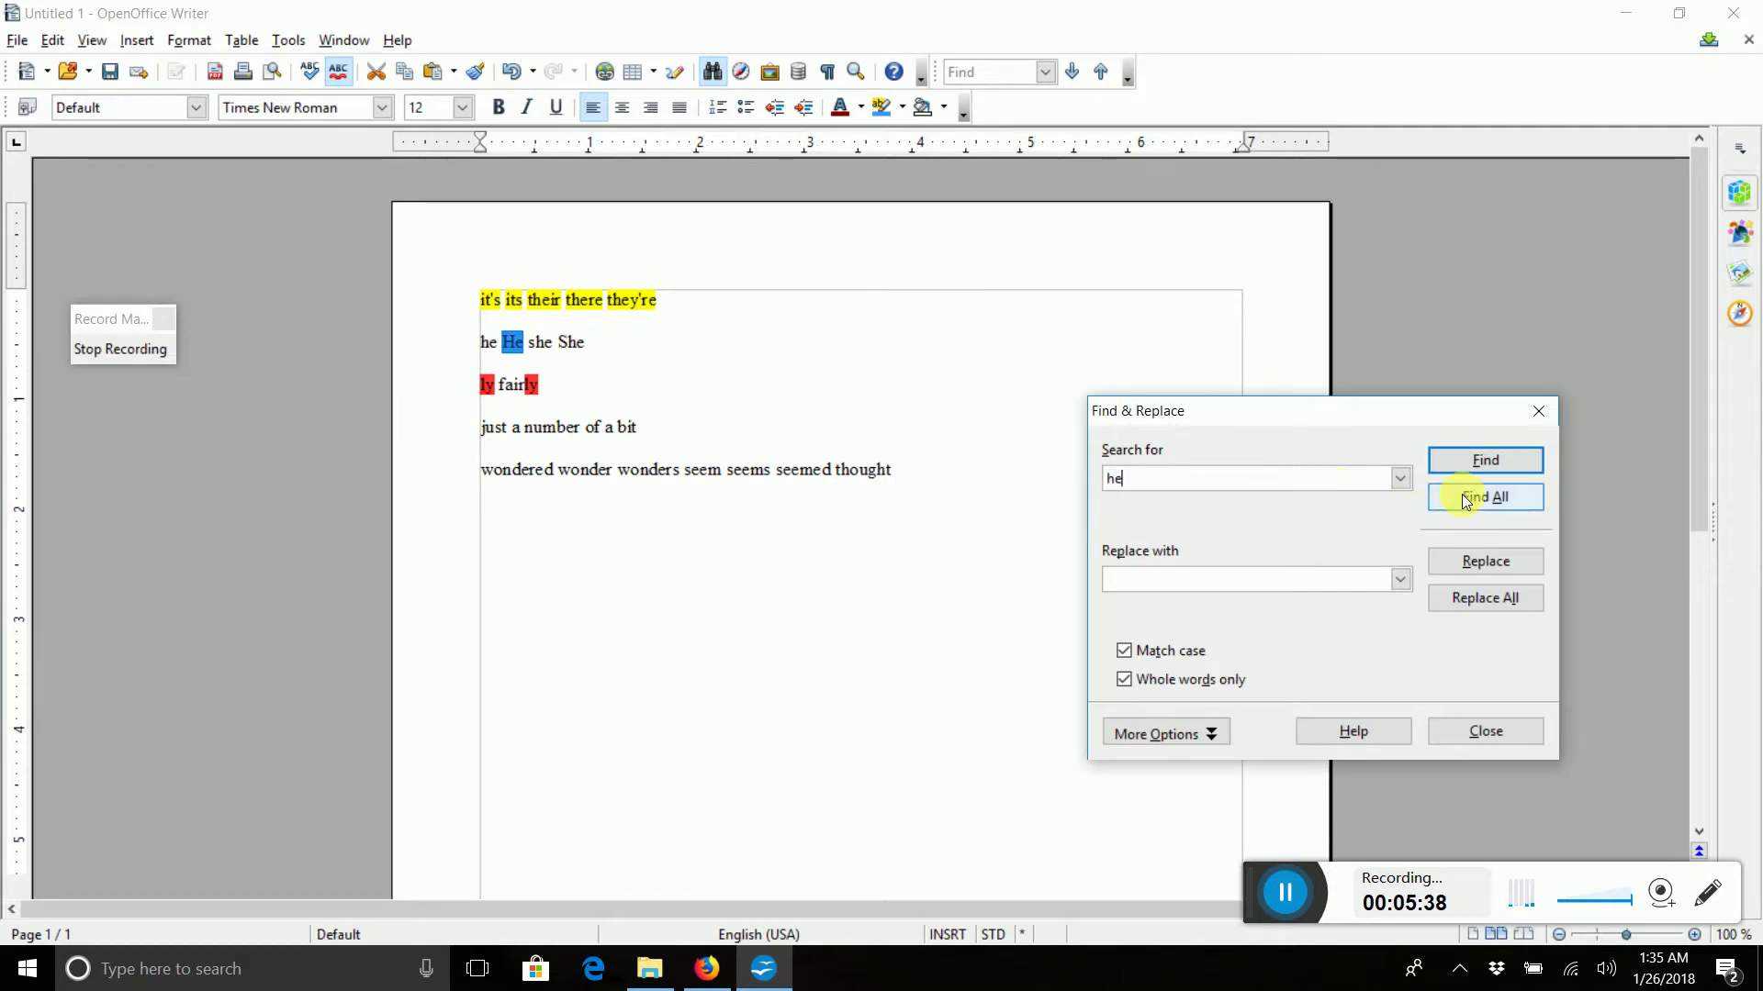
left_click(901, 107)
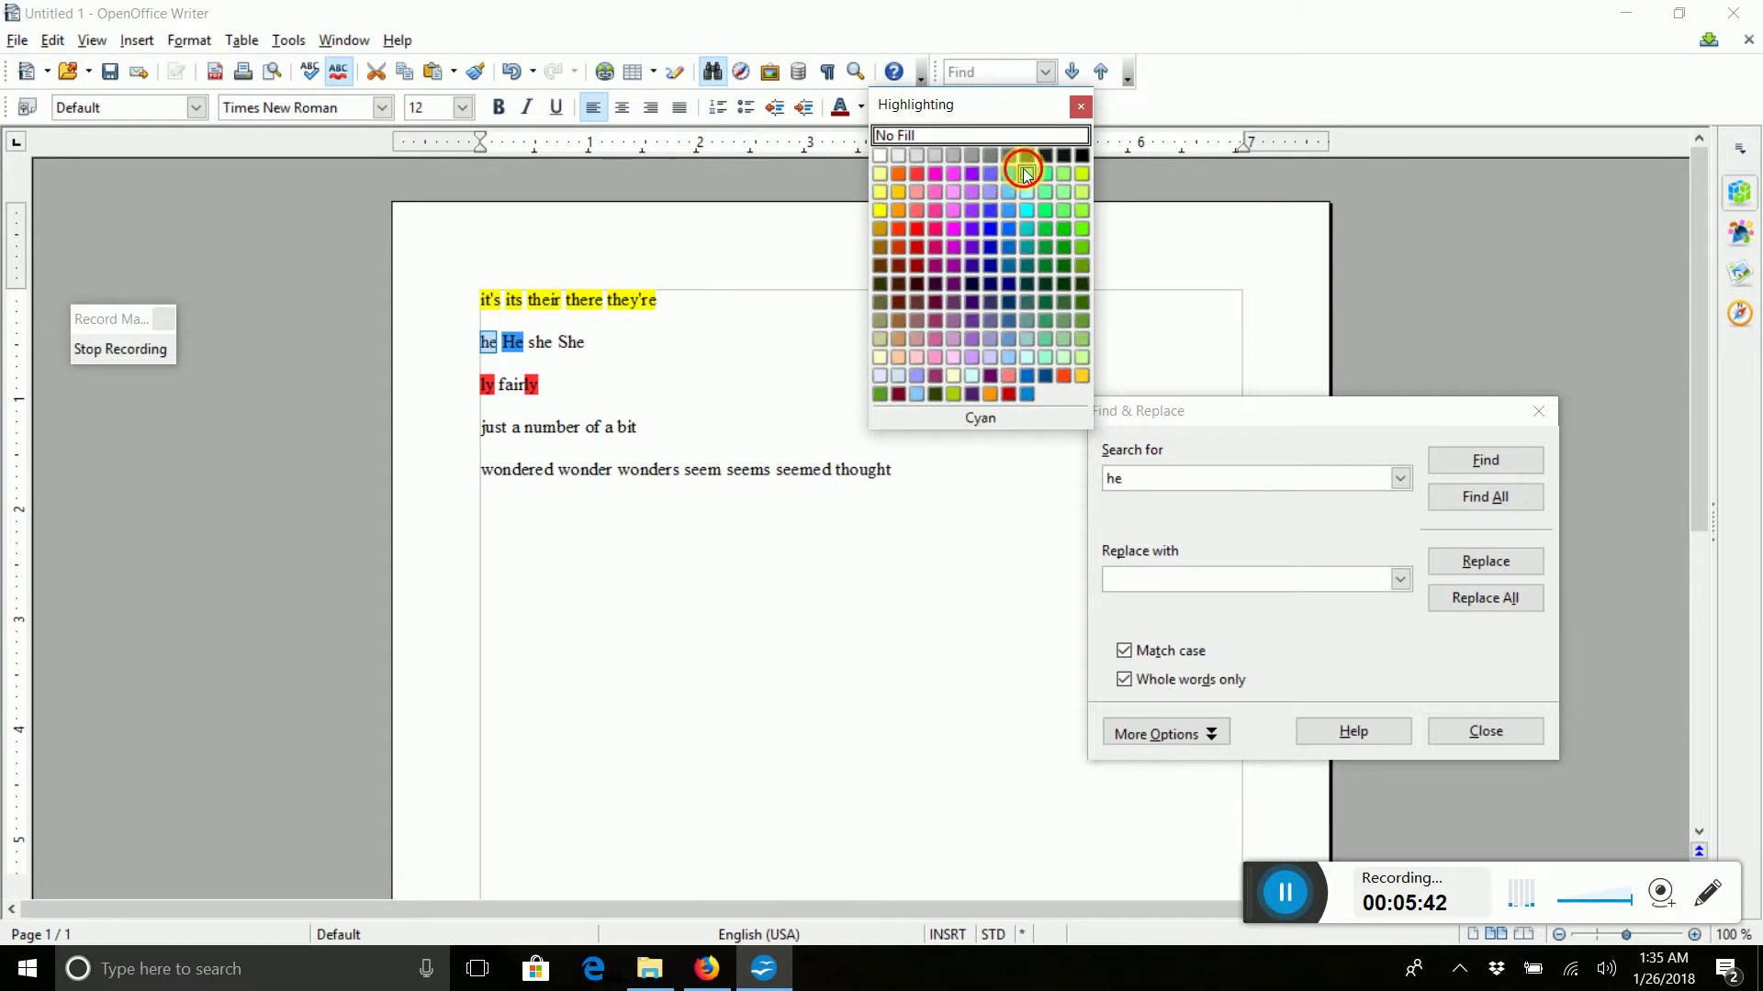
left_click(1024, 174)
Highlight all she in light pink and all She in purple
left_click(1084, 478)
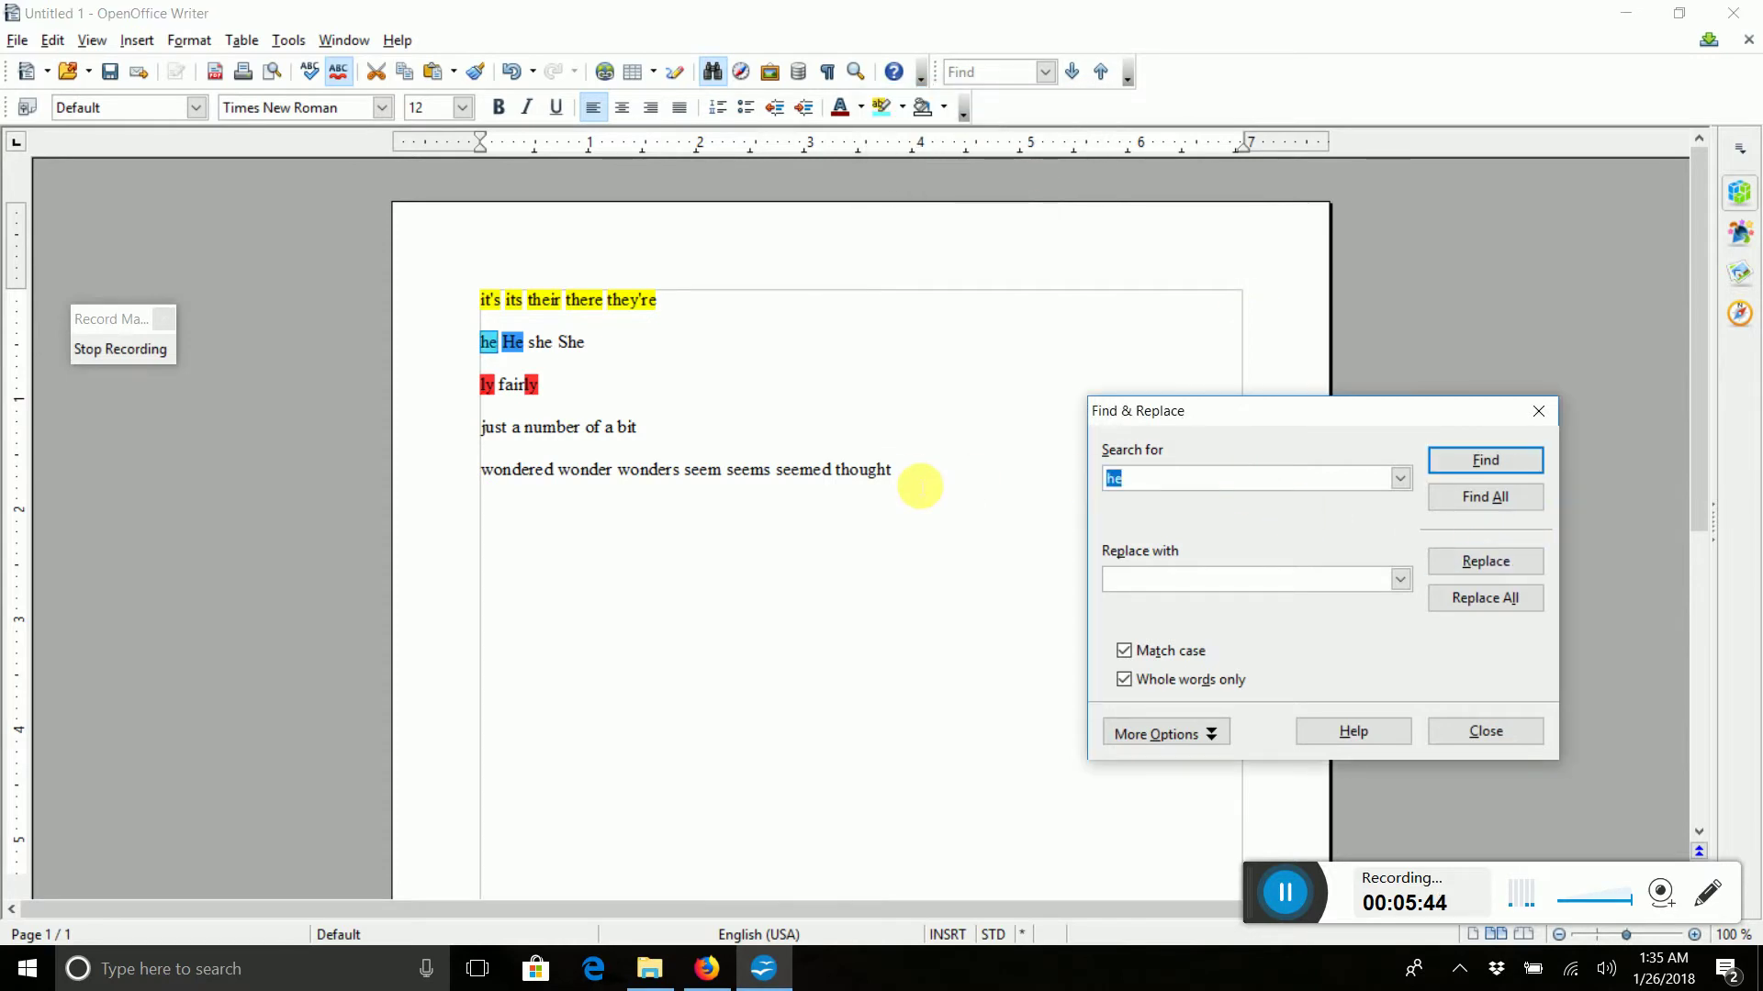
type("she")
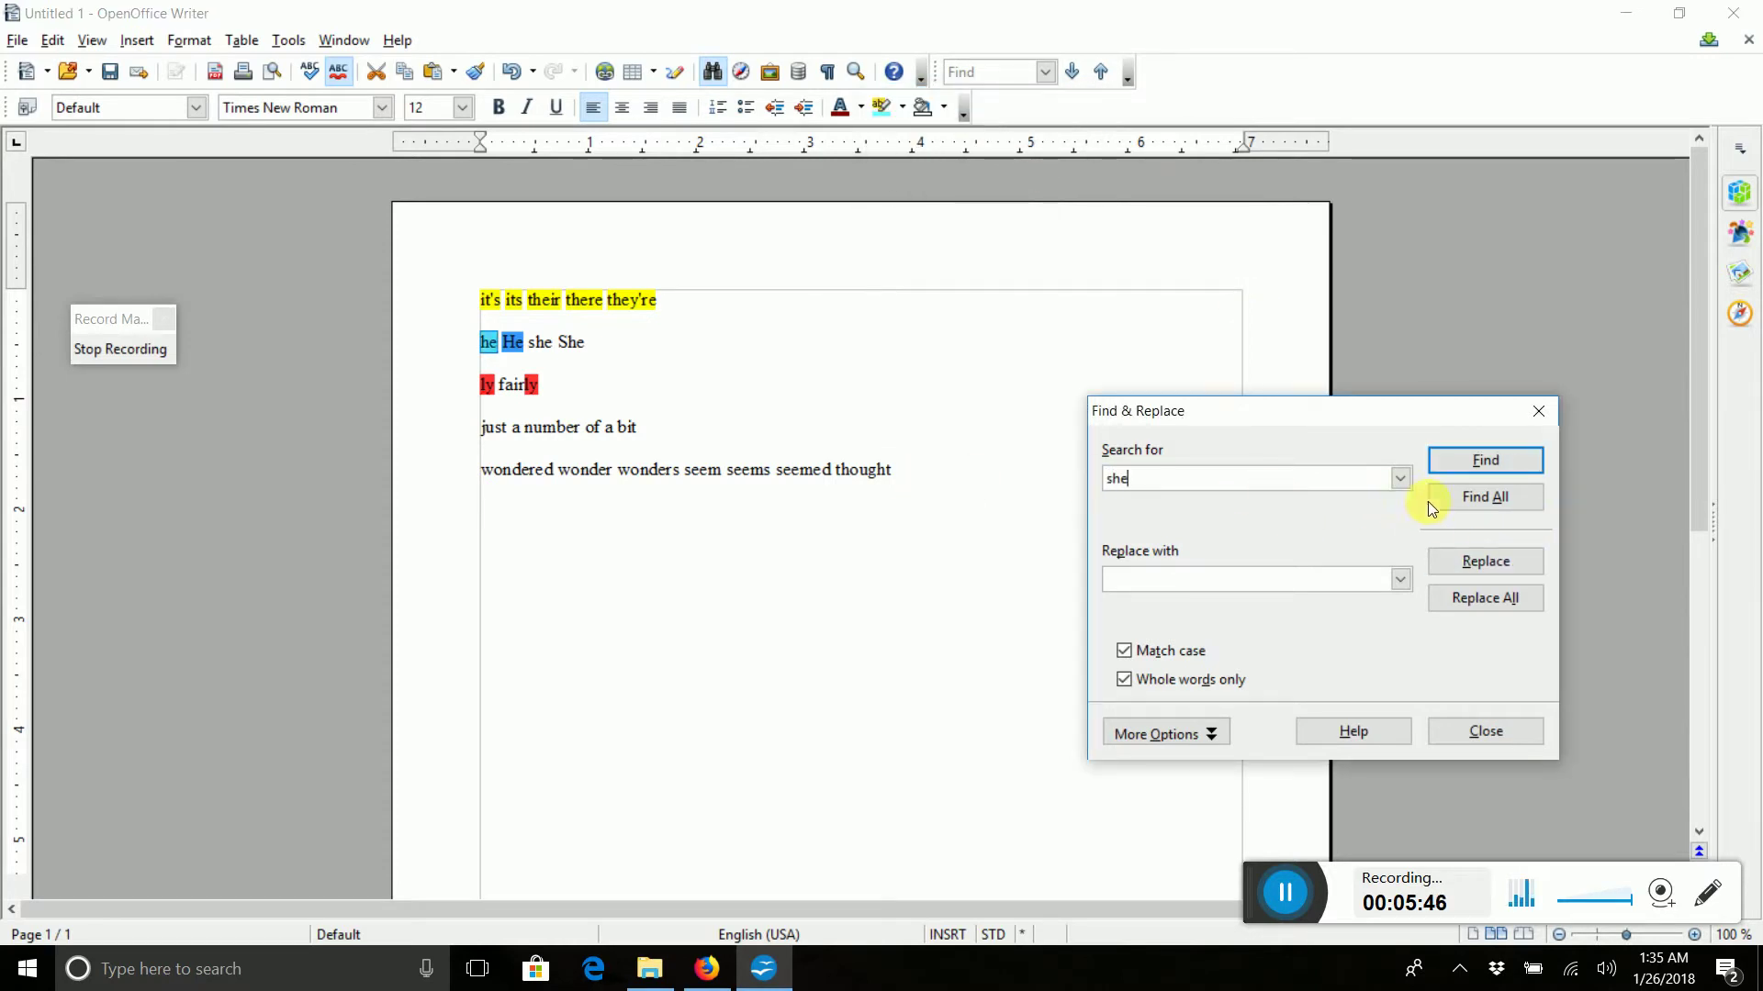
left_click(1472, 497)
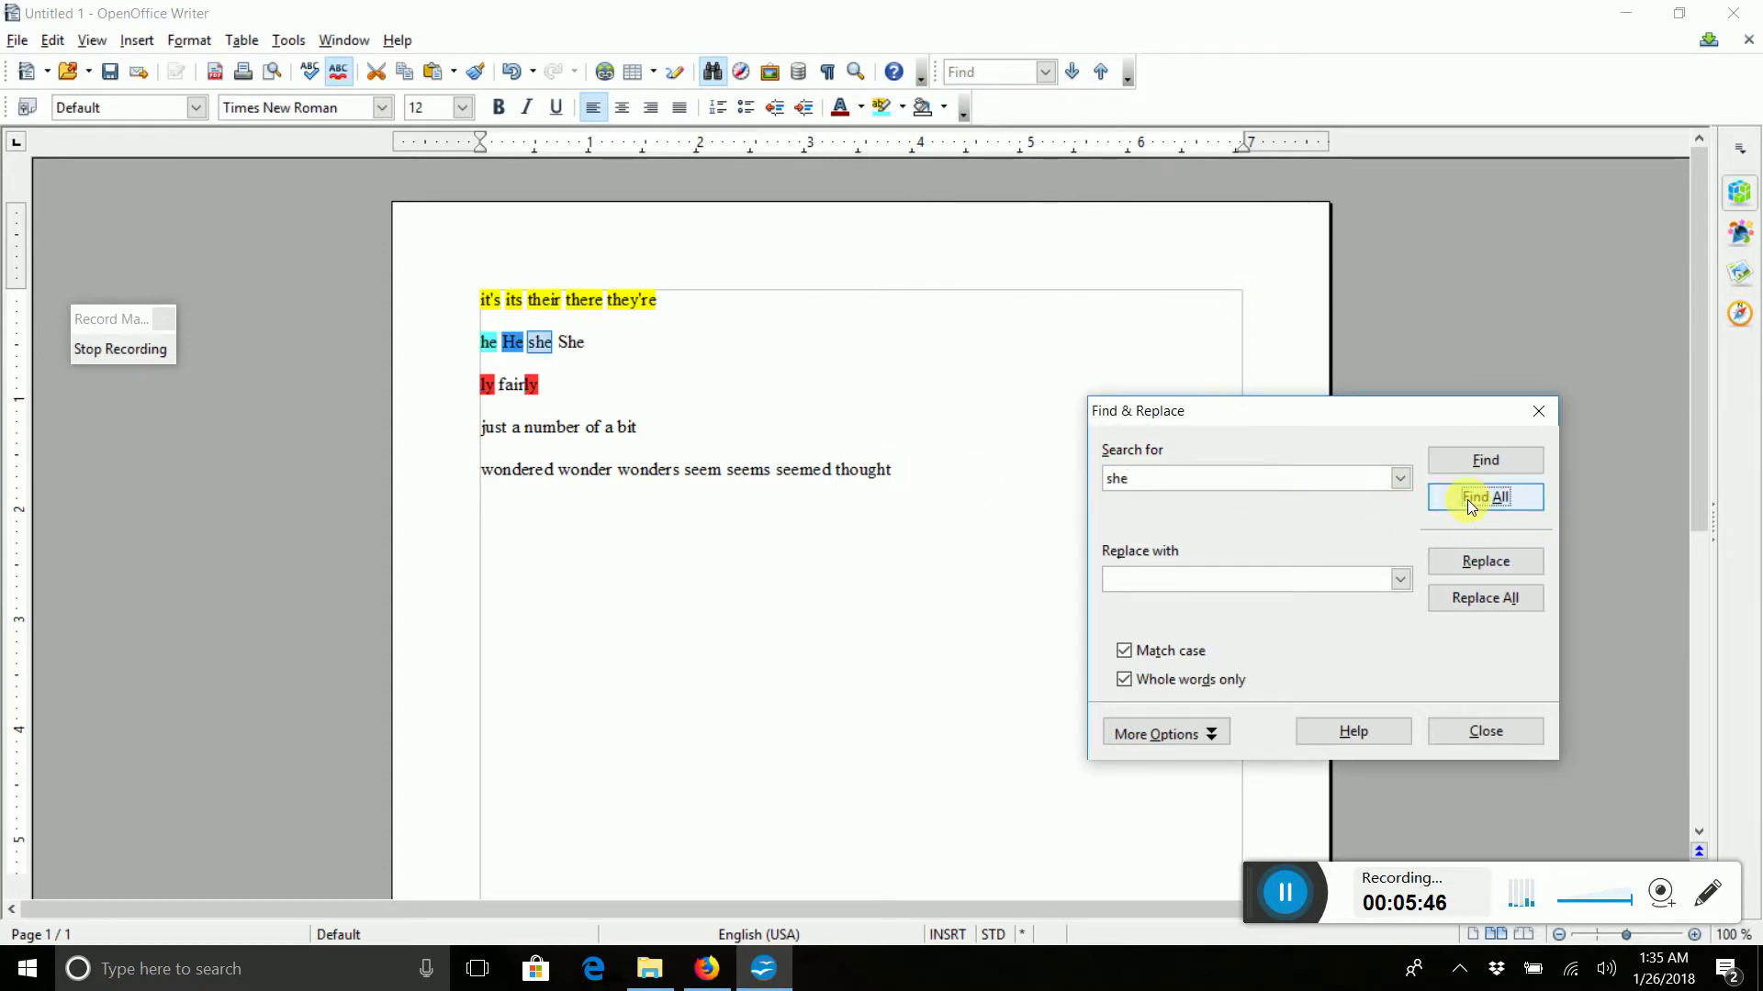
left_click(902, 107)
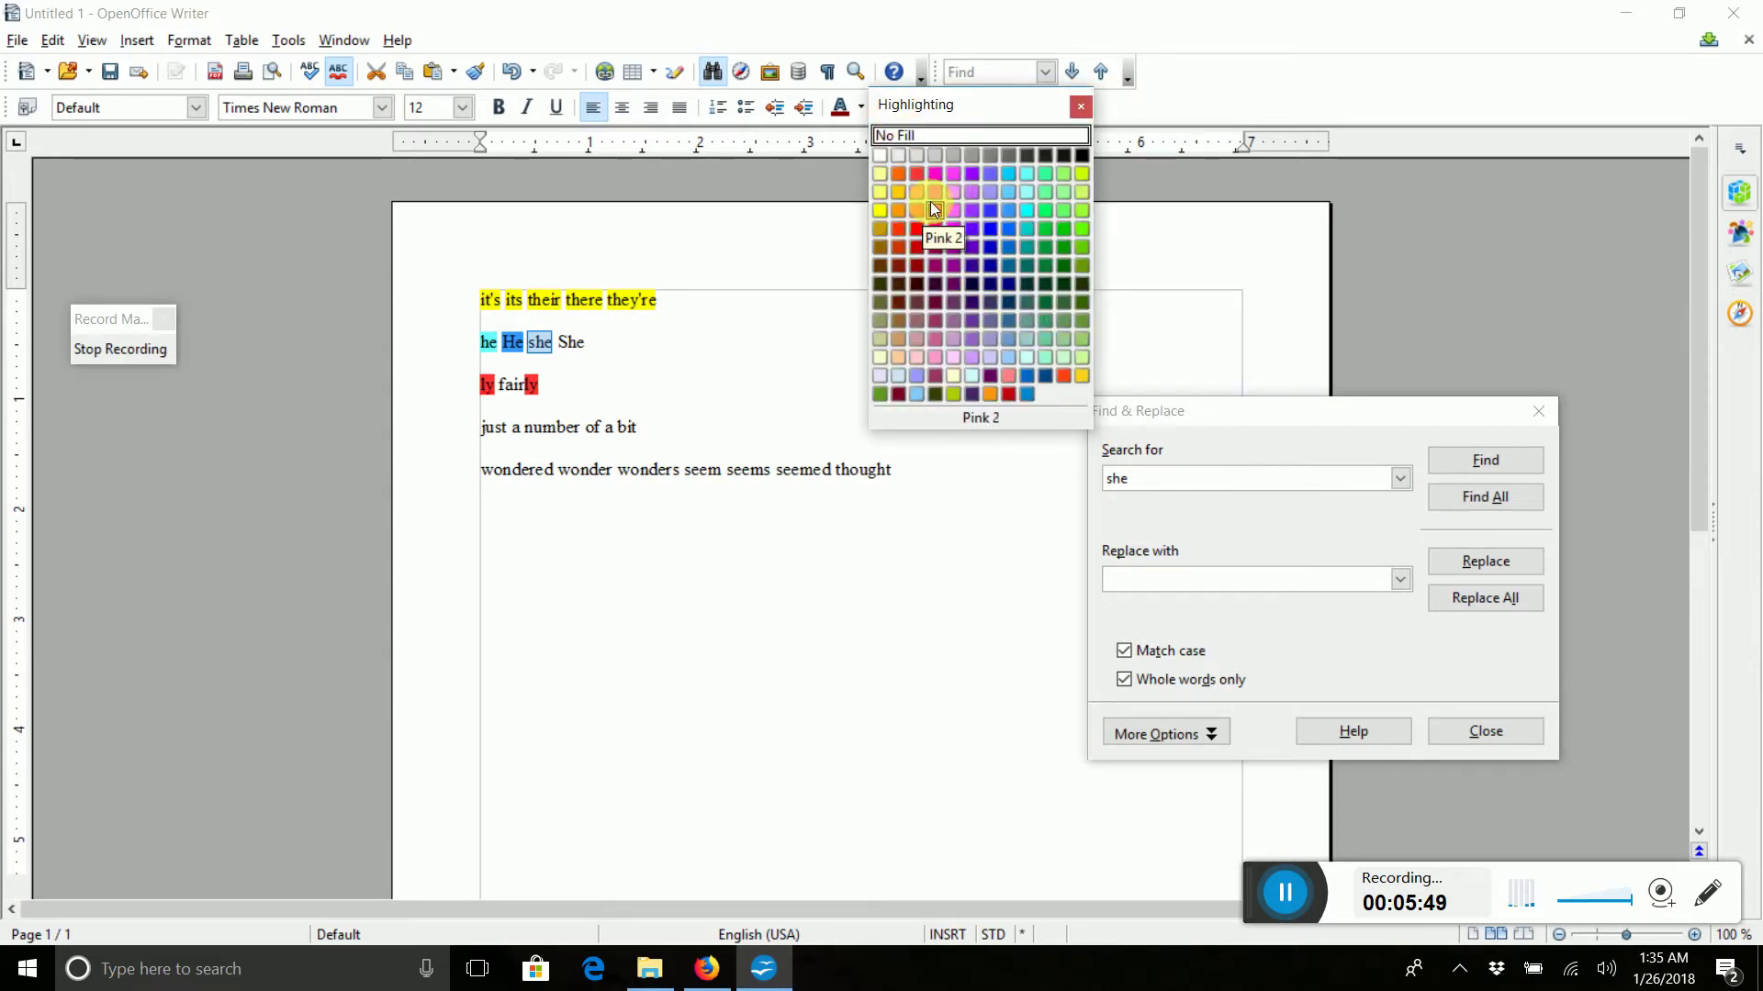
left_click(964, 194)
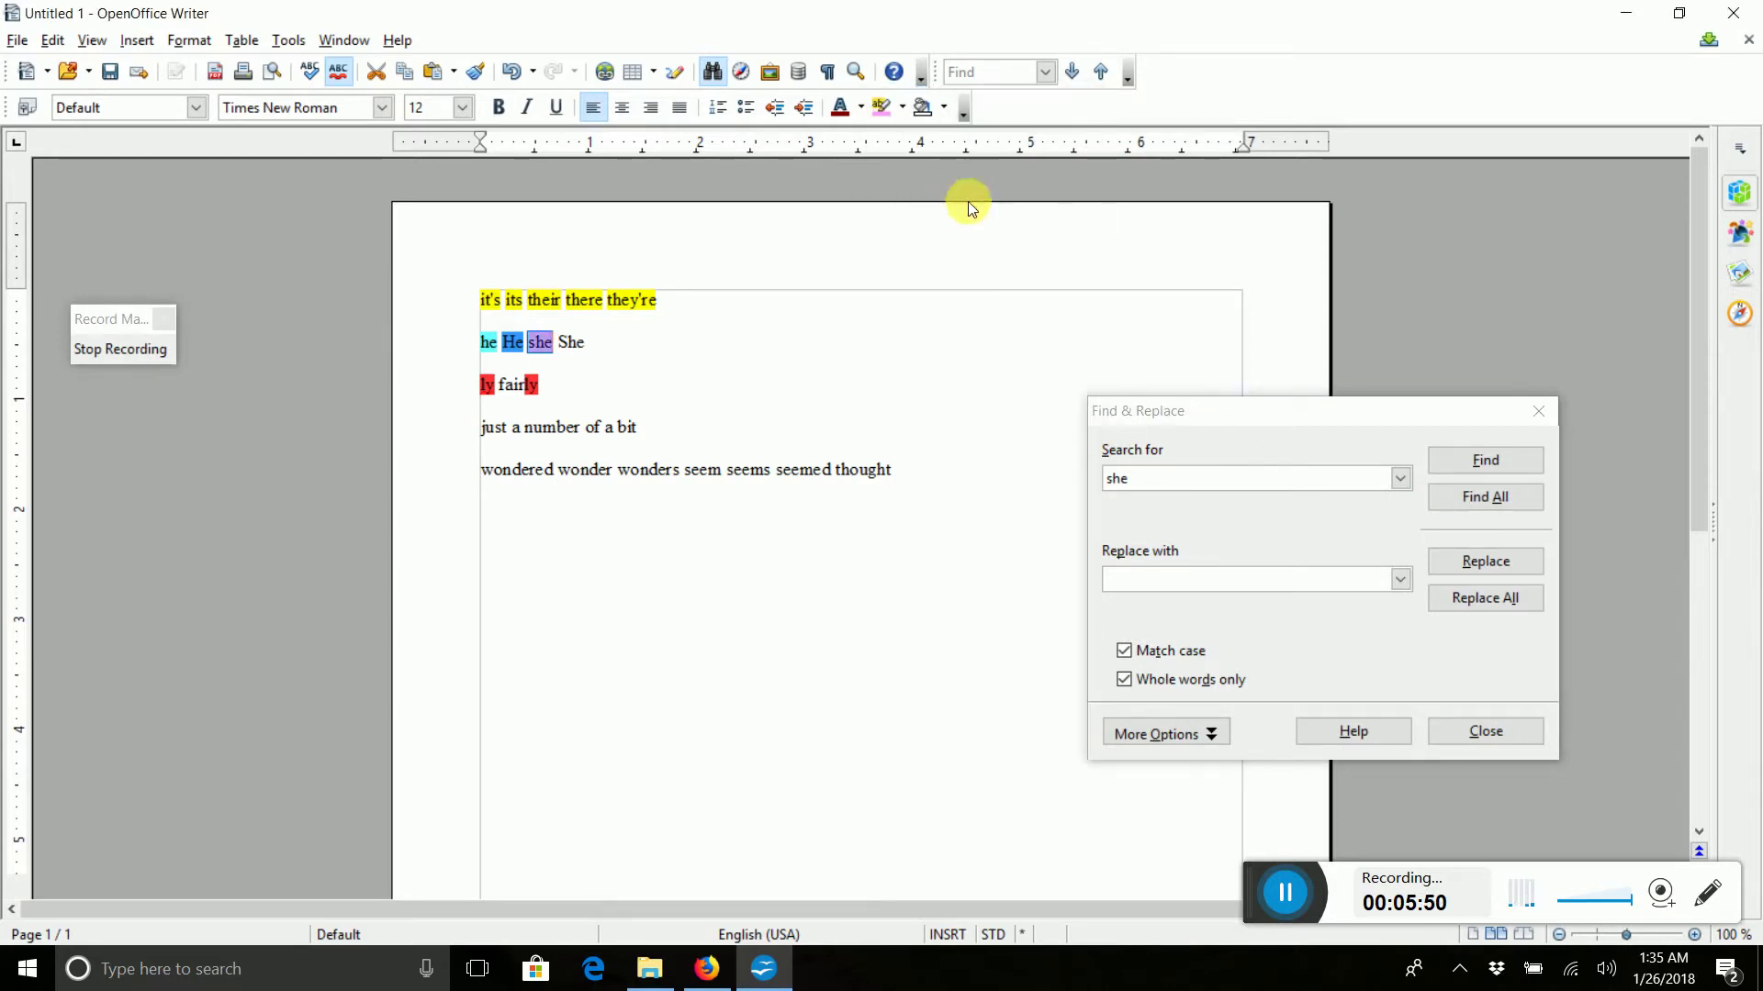
left_click(1182, 504)
type("She")
left_click(1432, 493)
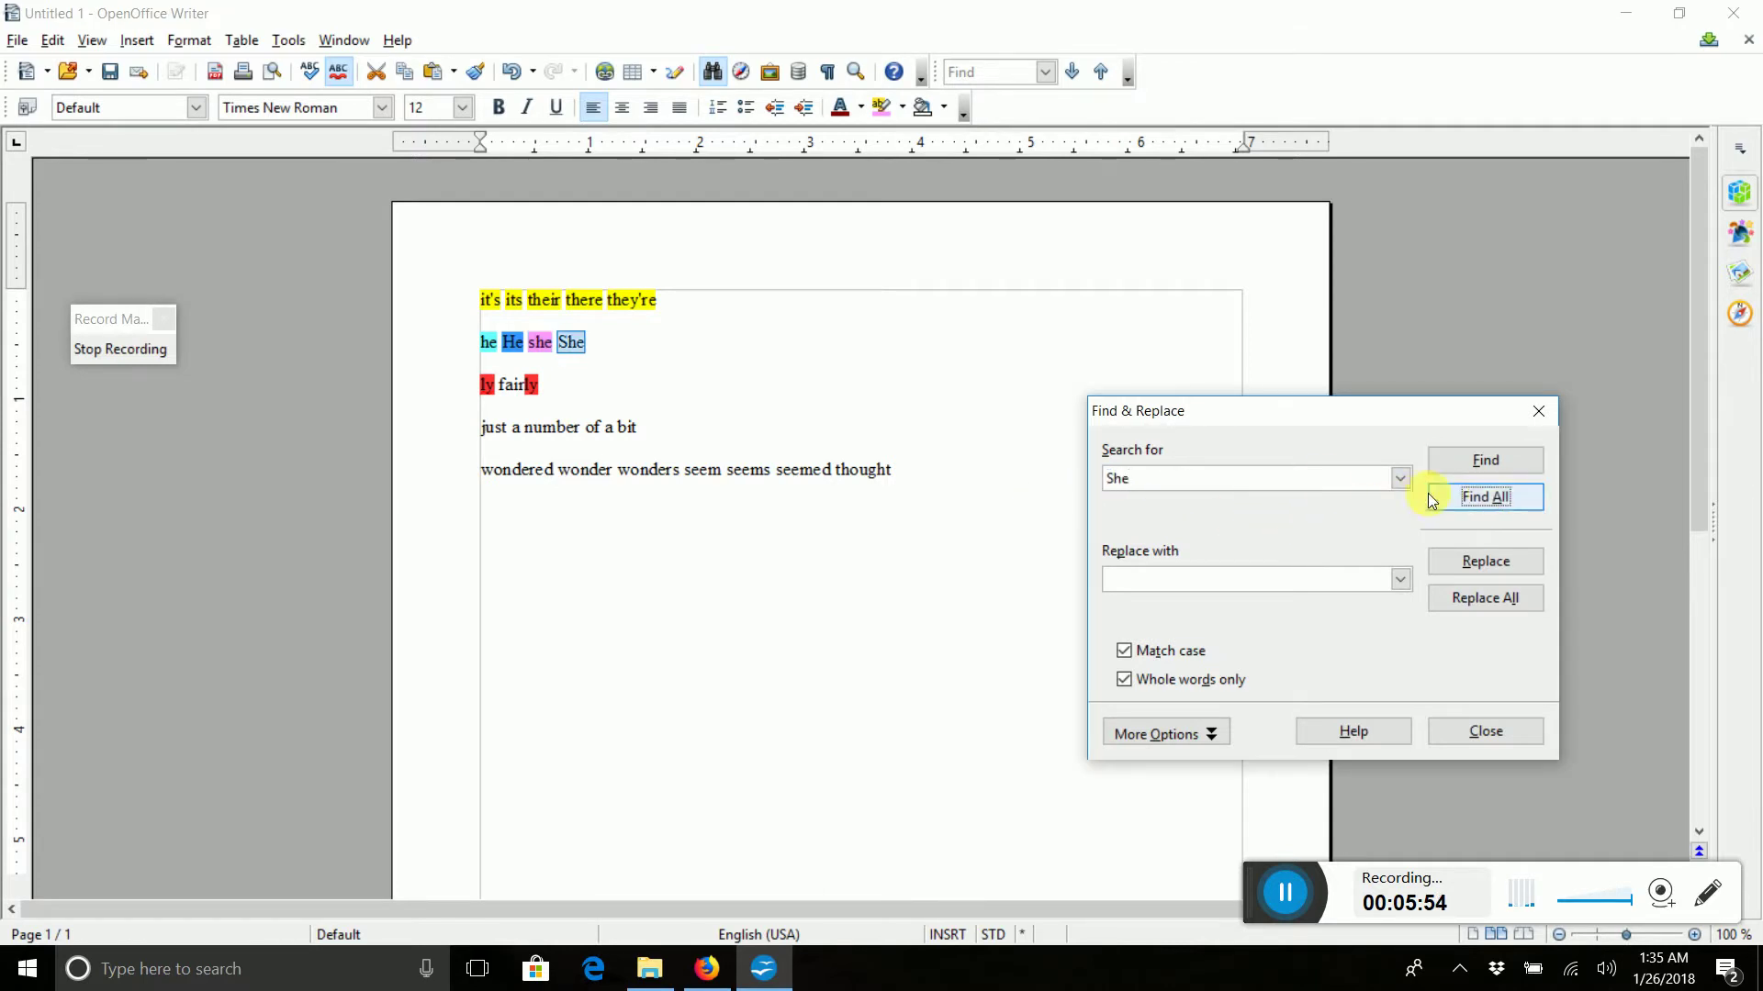
left_click(896, 117)
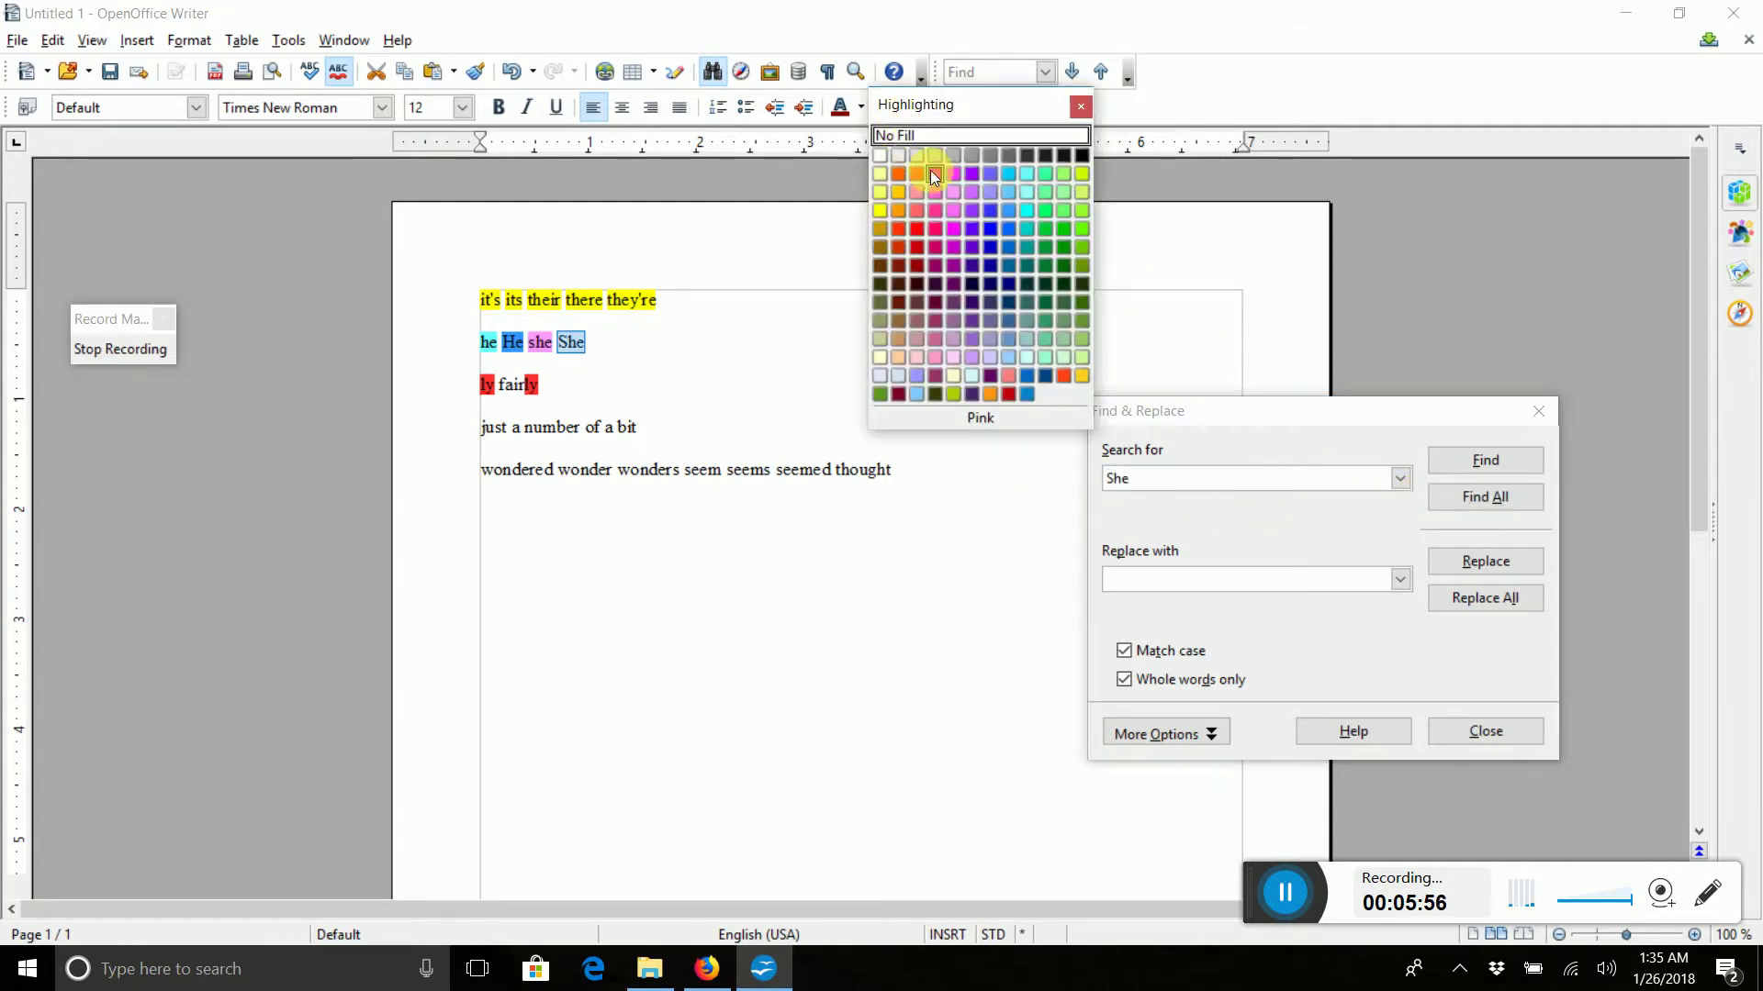
left_click(972, 197)
Close Find & Replace, stop recording, and save the macro as PronounClusterWeasels in Module1
left_click(1480, 731)
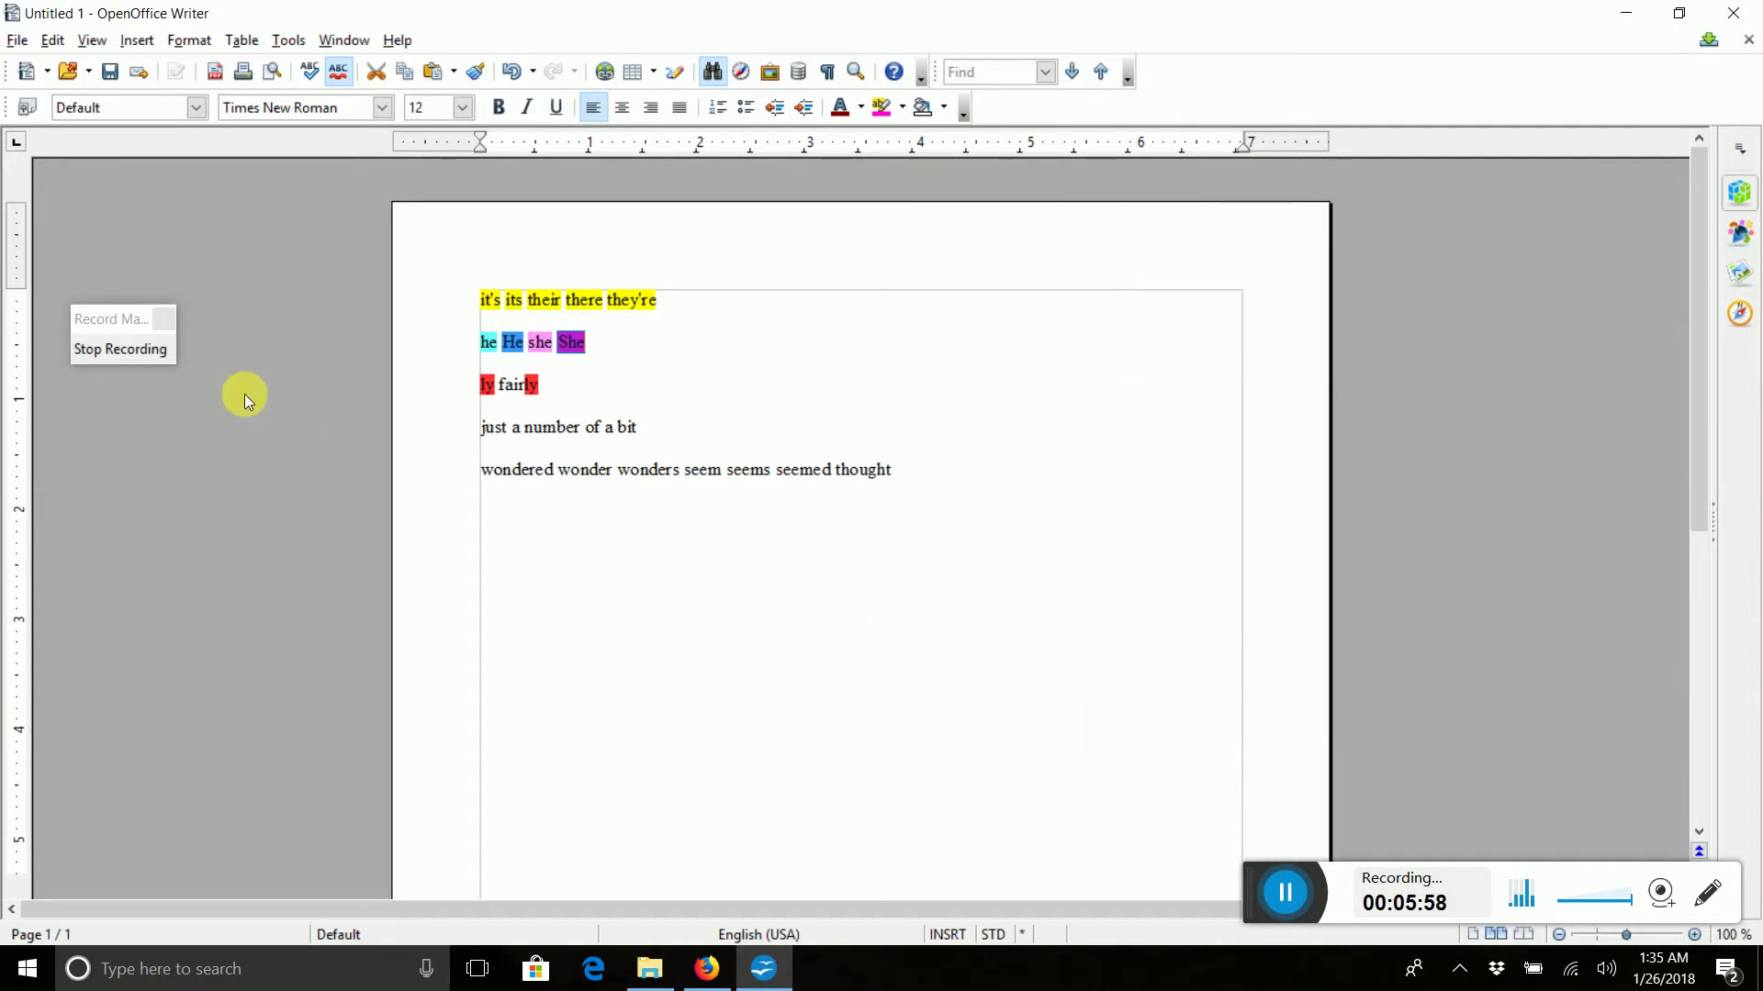
left_click(152, 356)
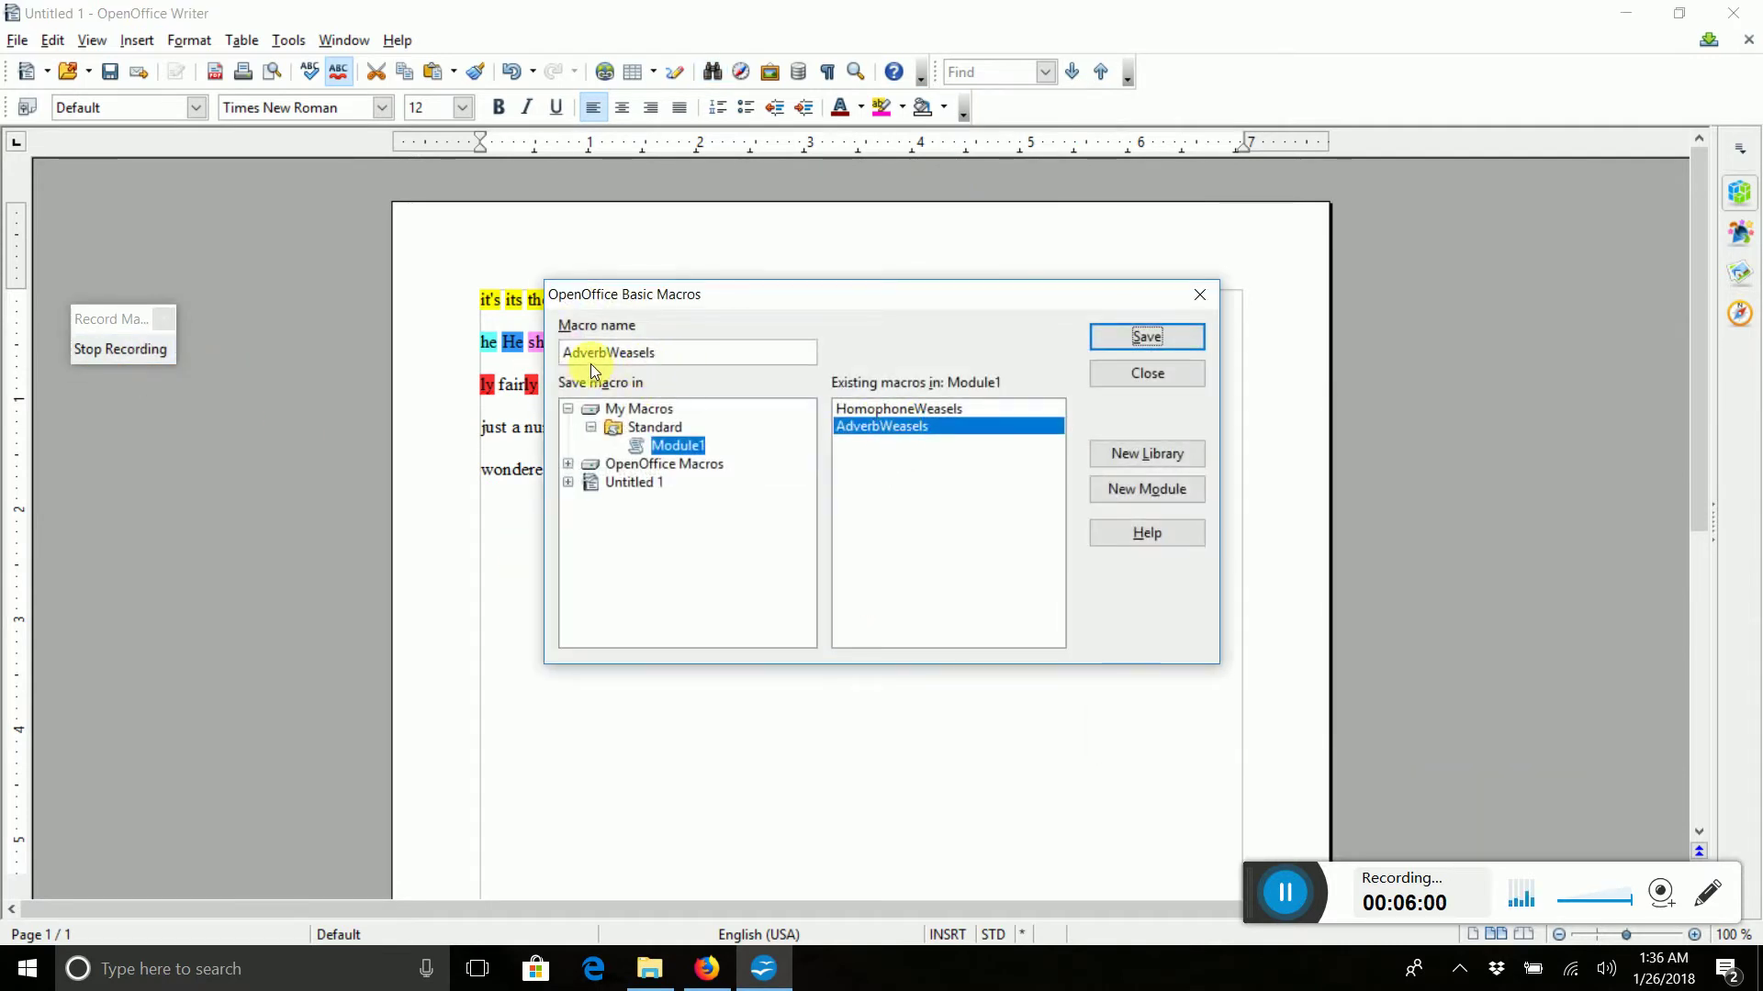
left_click_drag(609, 357, 511, 354)
type("Pronoun")
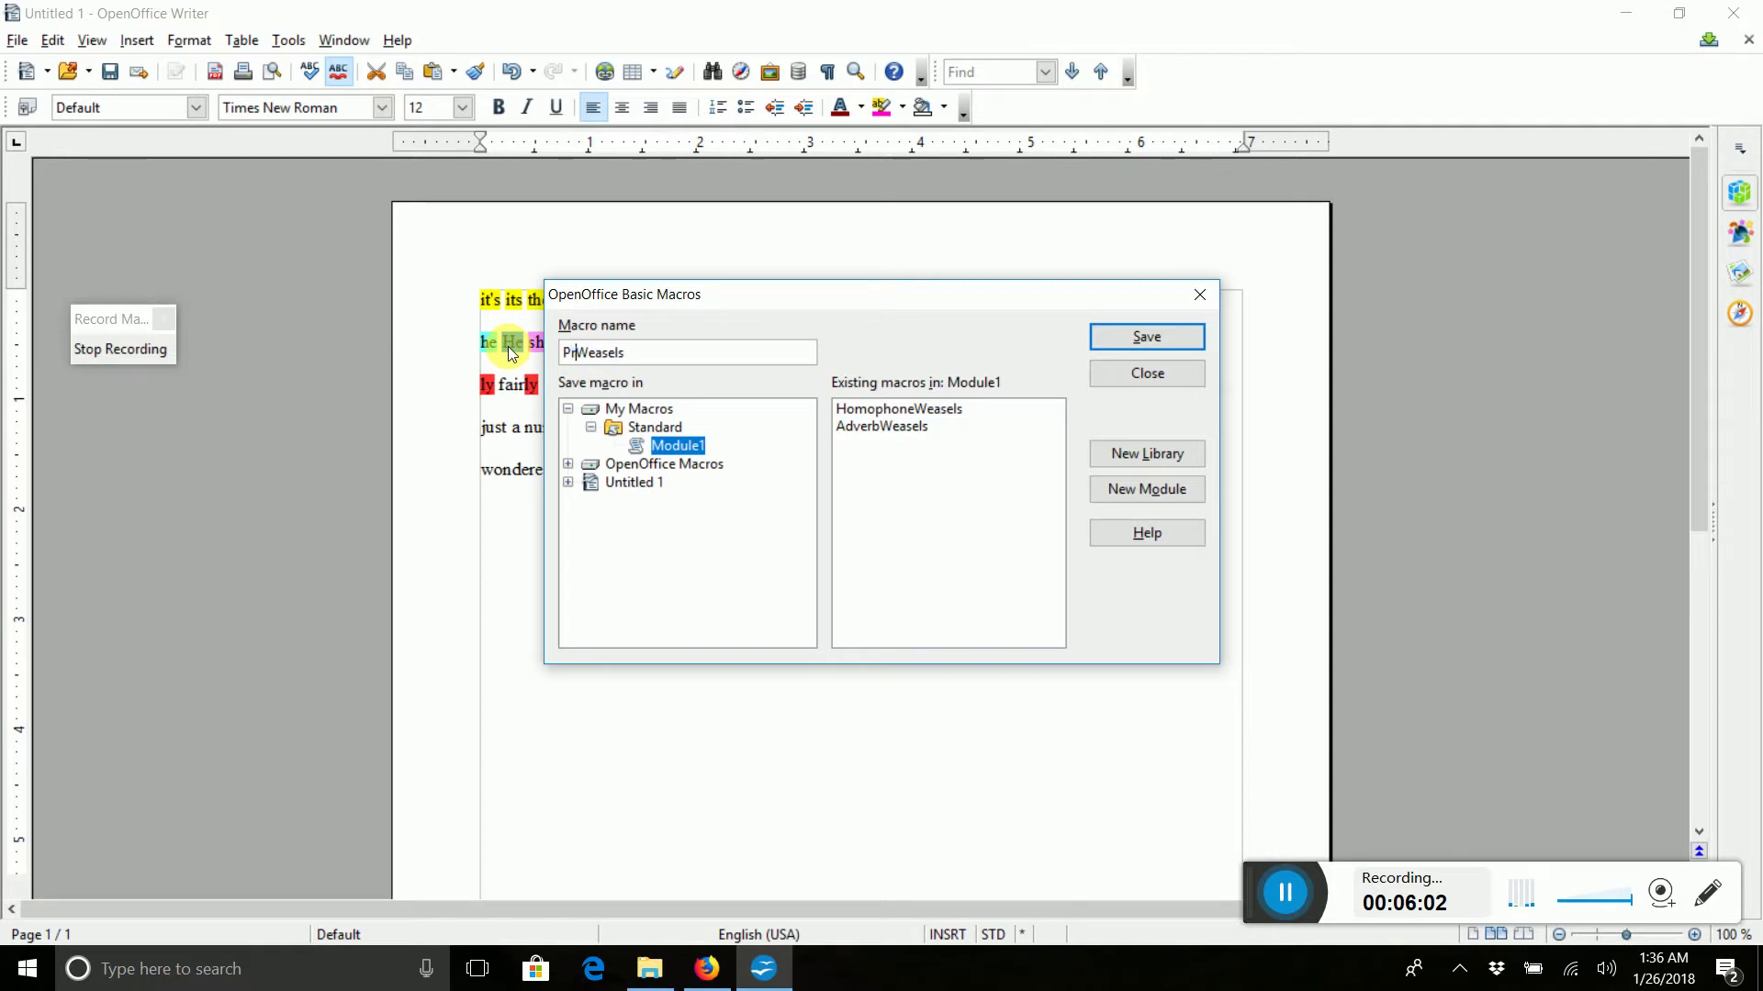
key("BackSpace")
key("BackSpace")
key("BackSpace")
type("ounCluster")
left_click(1144, 338)
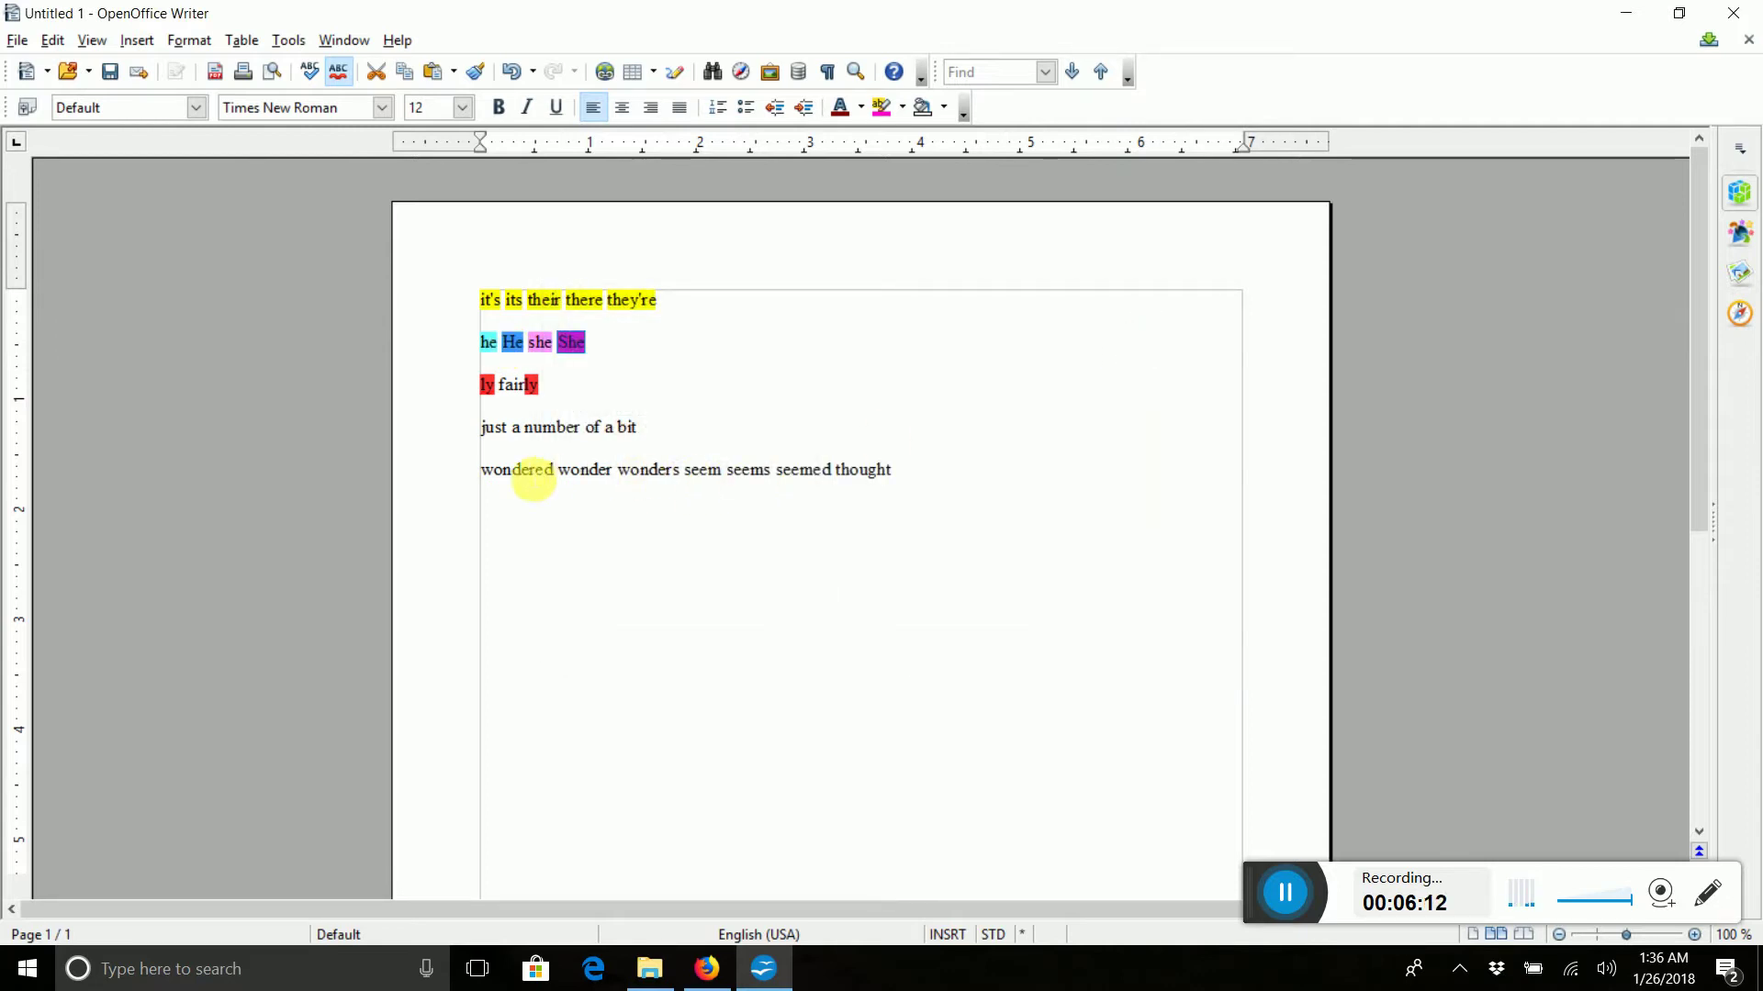
left_click(557, 432)
Delete the line "just a number of a bit" from the document
left_click_drag(672, 434, 487, 427)
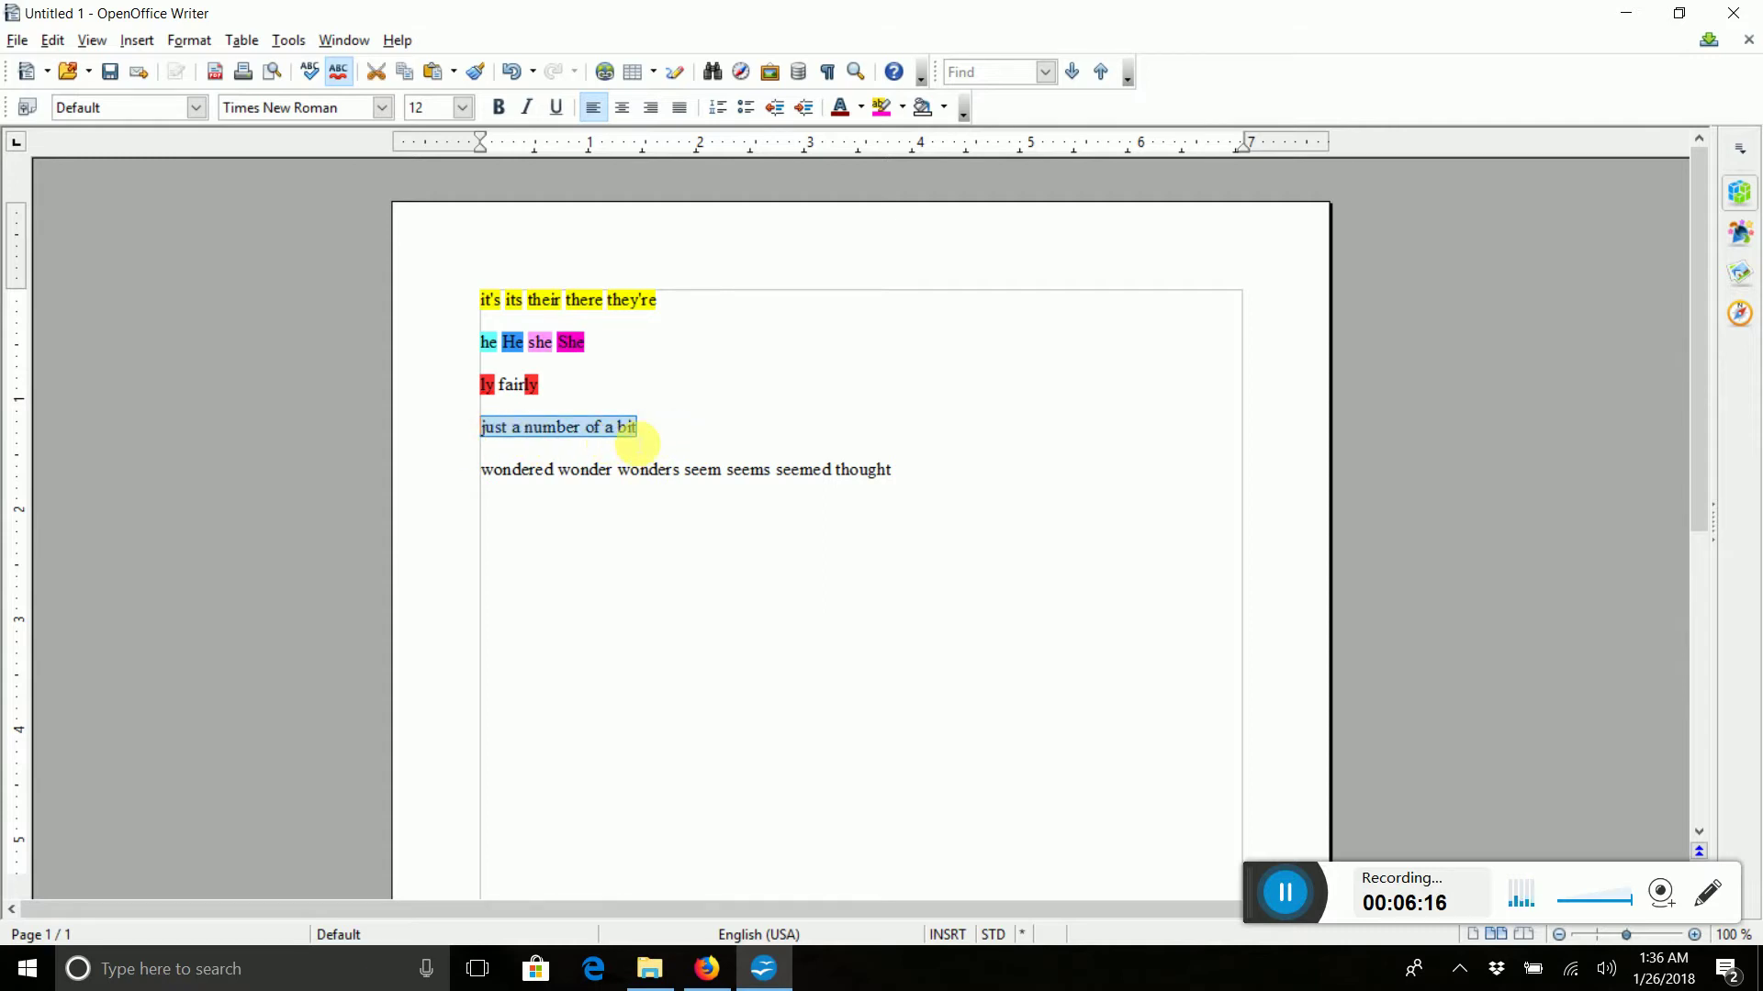
left_click(638, 439)
left_click_drag(663, 448, 483, 430)
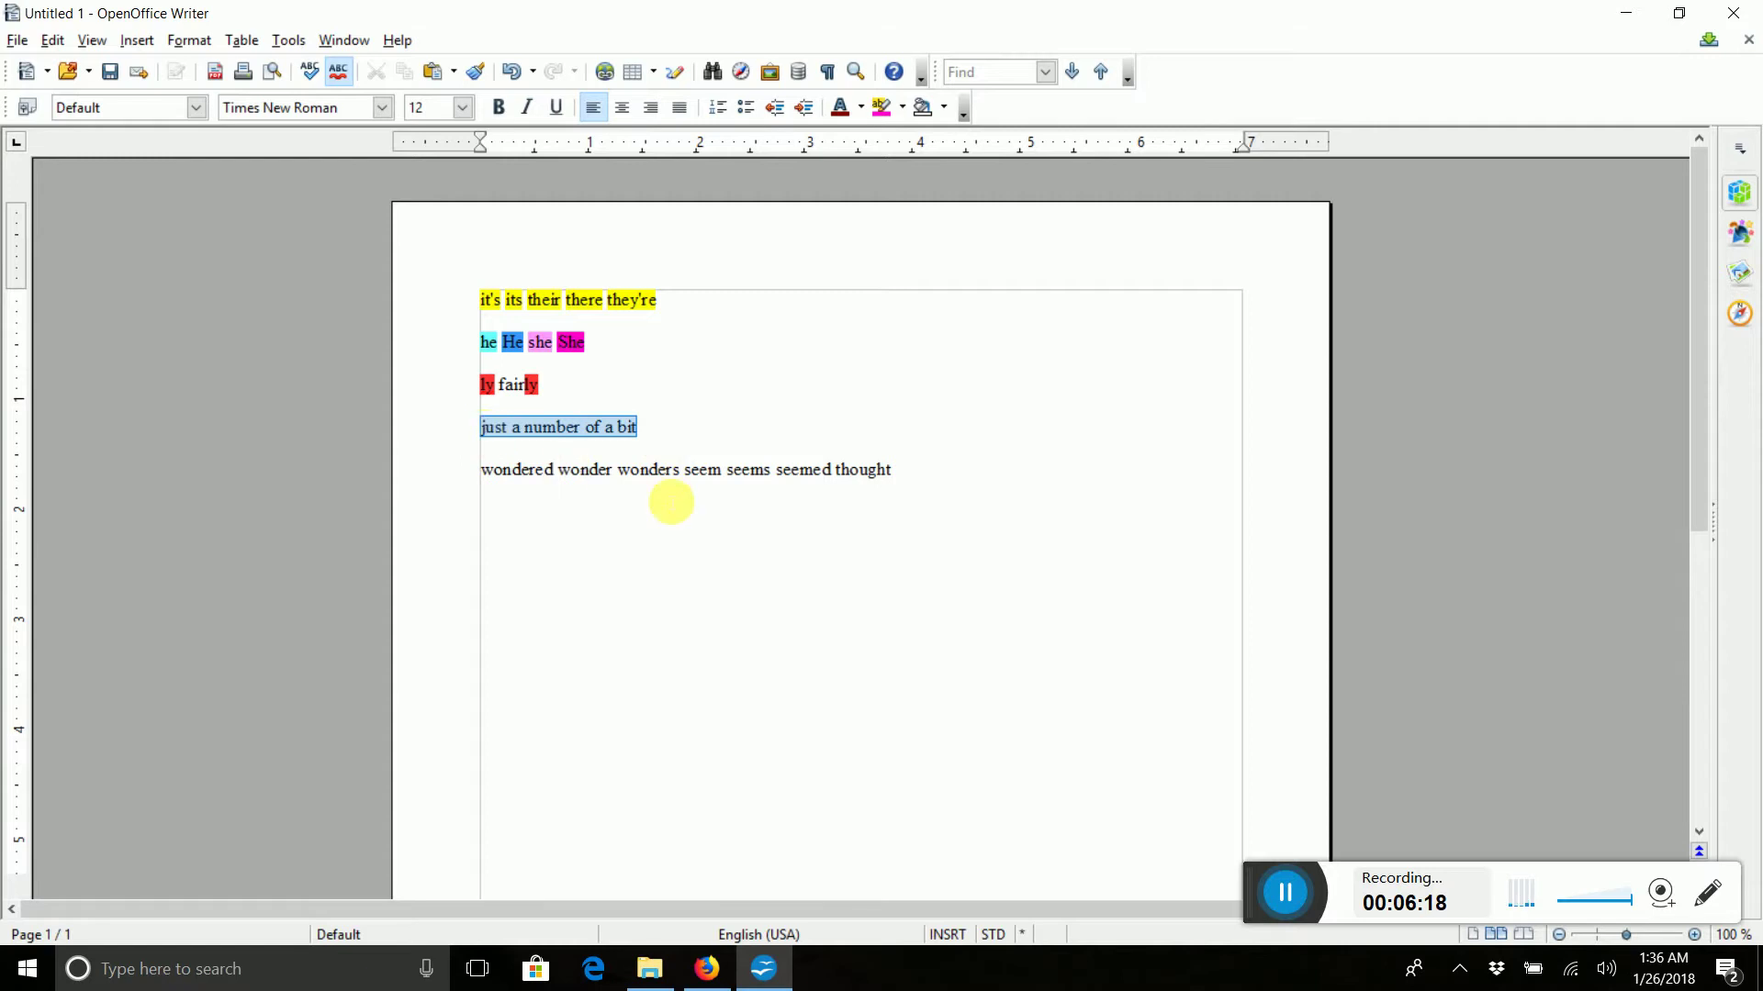
key("BackSpace")
key("BackSpace")
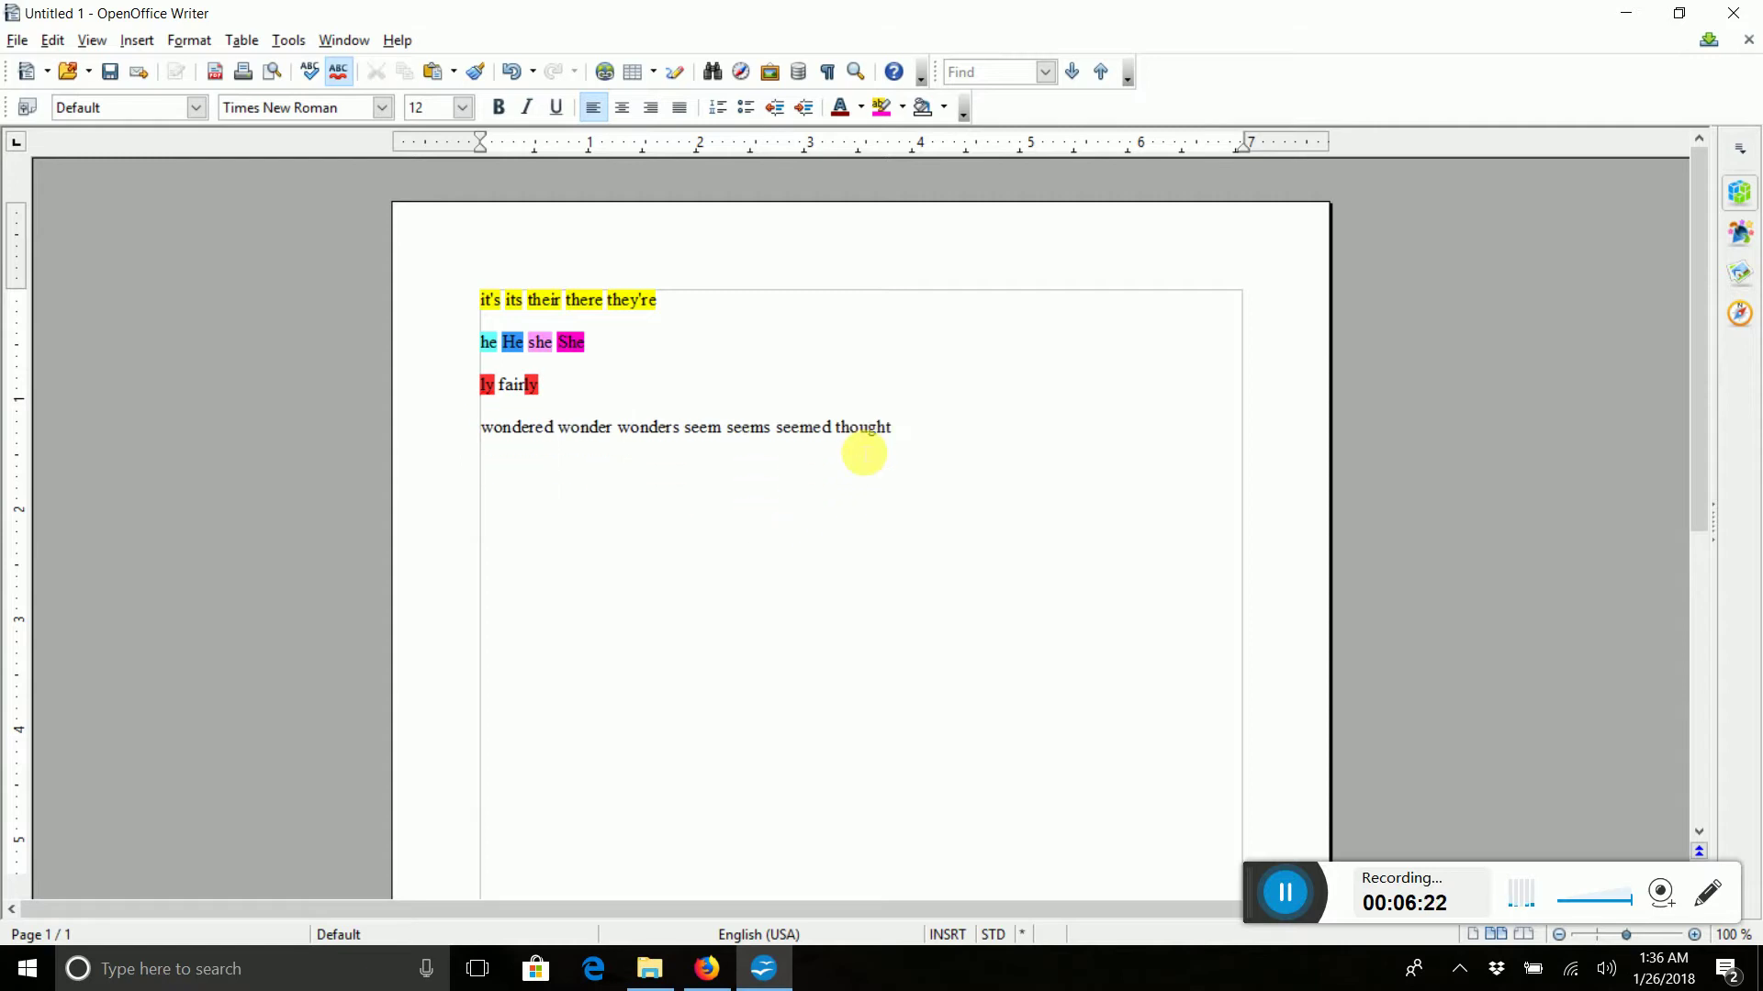
left_click_drag(895, 431, 425, 437)
left_click(746, 526)
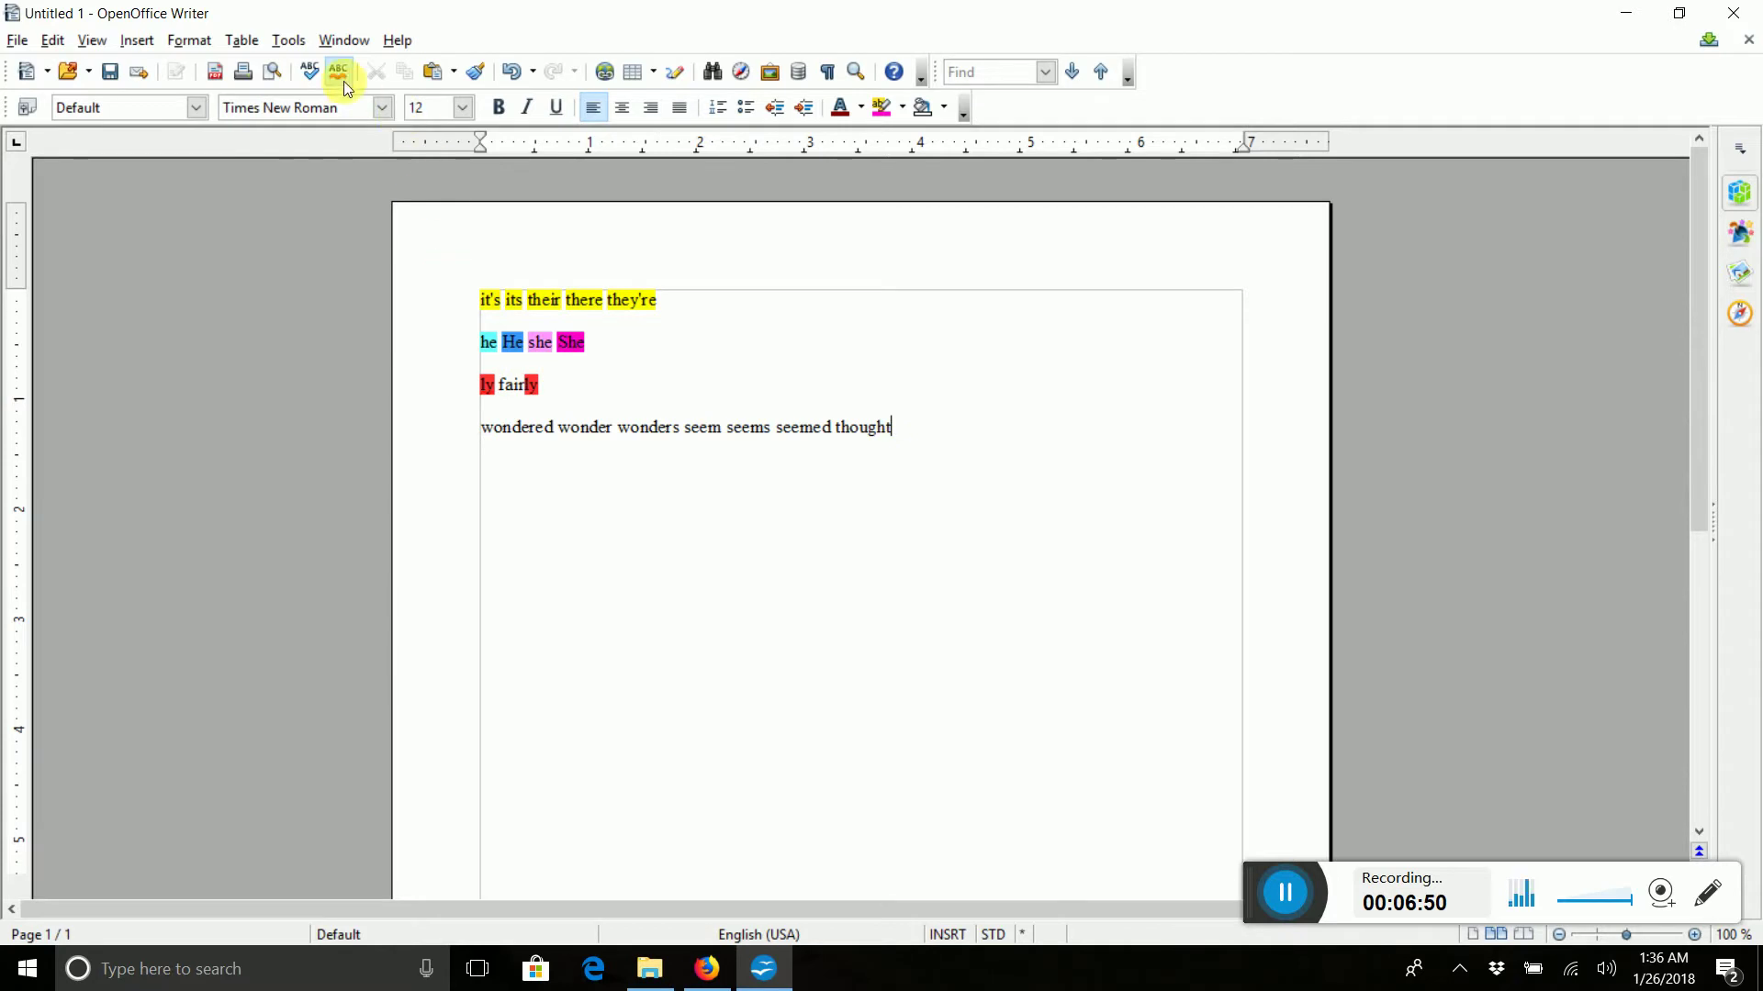
Open the Tools menu to reach the macro commands
left_click(300, 37)
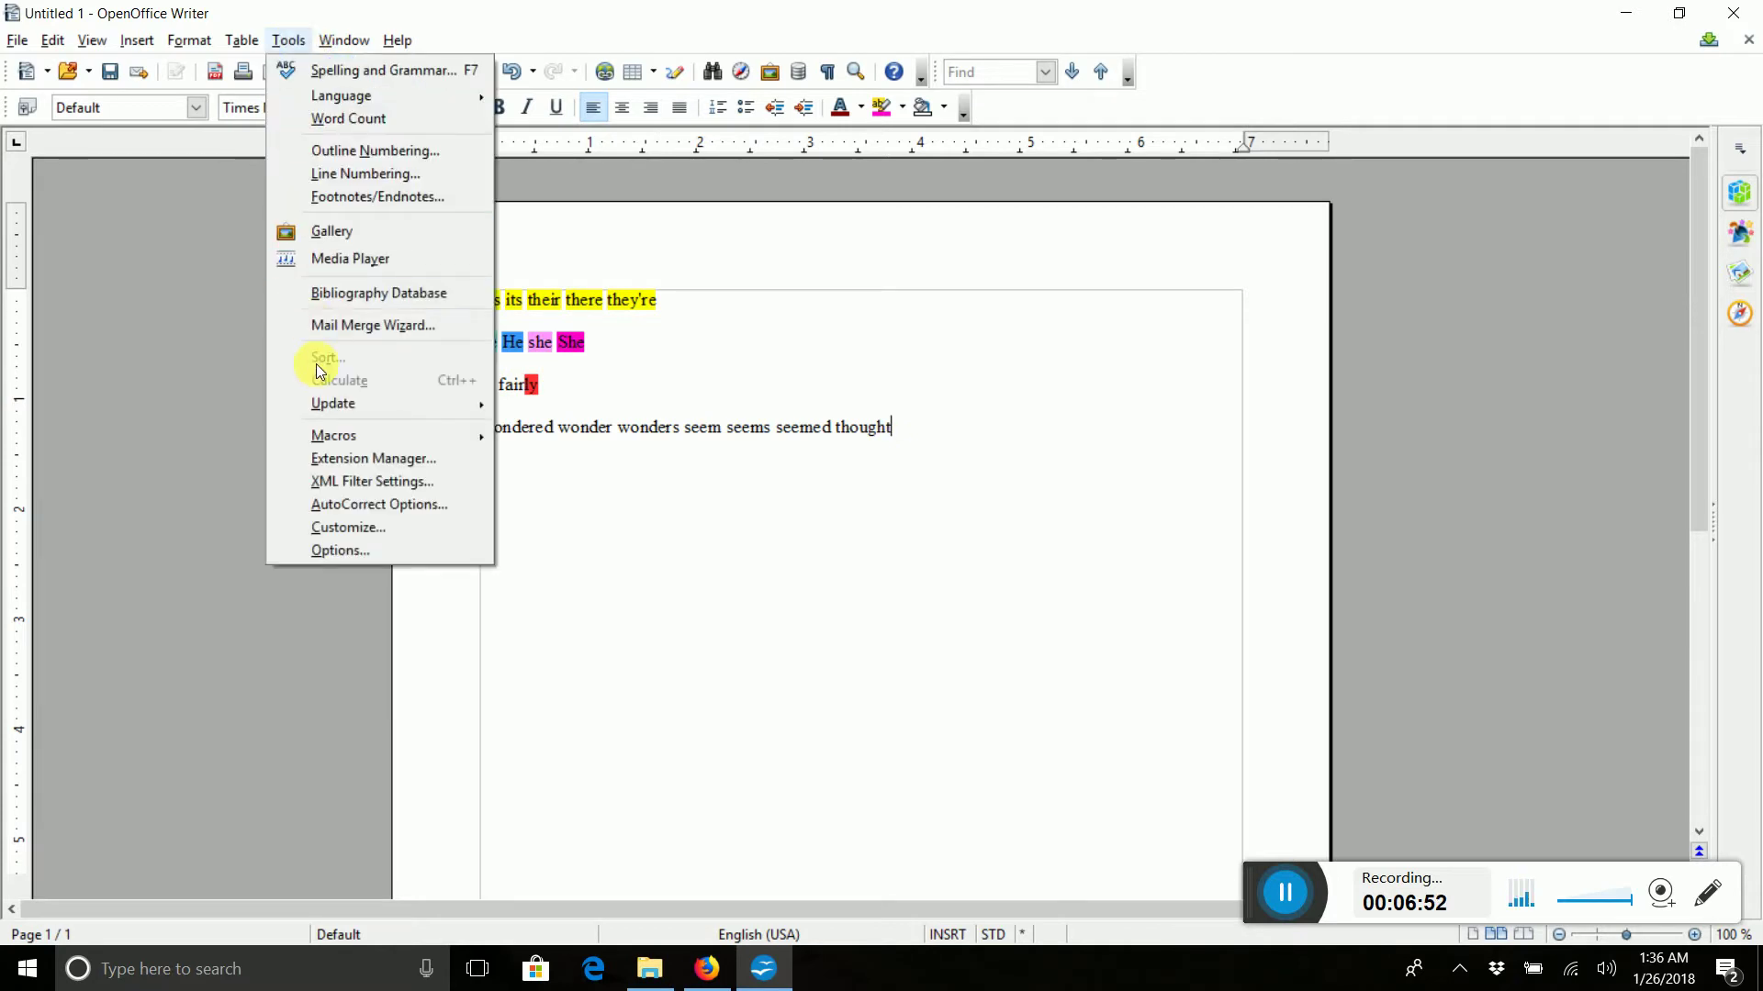
Start recording a new macro and open Find & Replace with Match case turned off
mouse_move(326, 439)
left_click(530, 437)
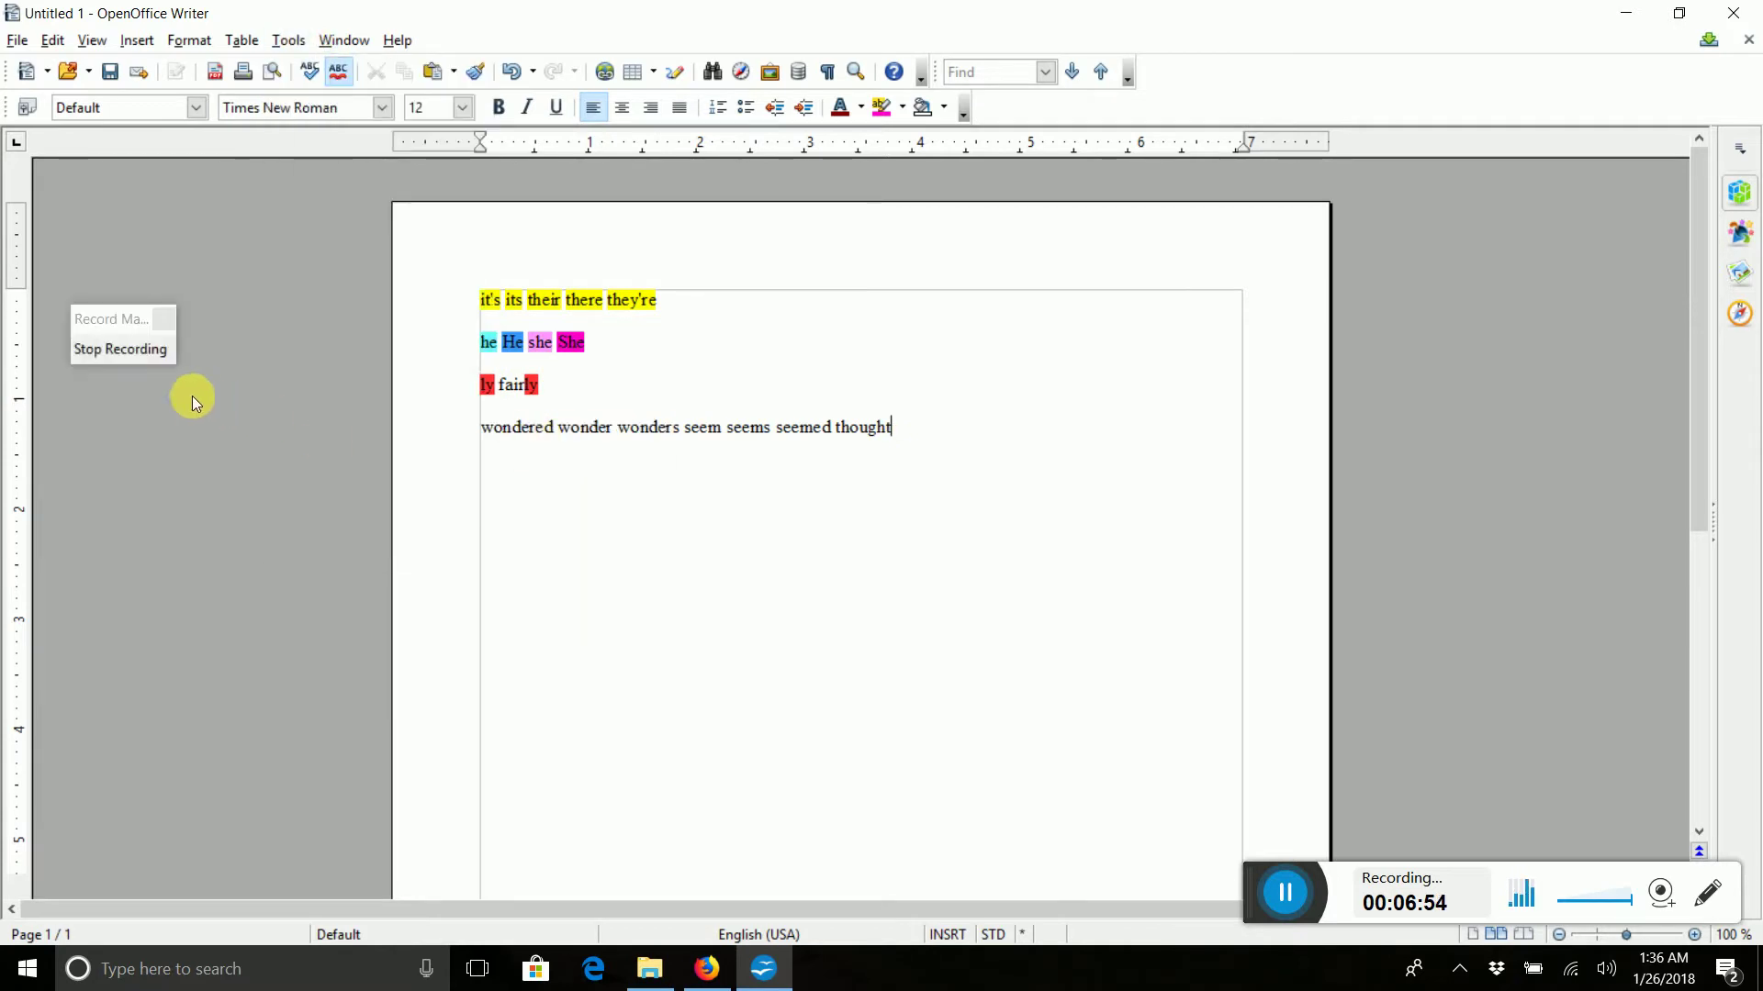
left_click(57, 40)
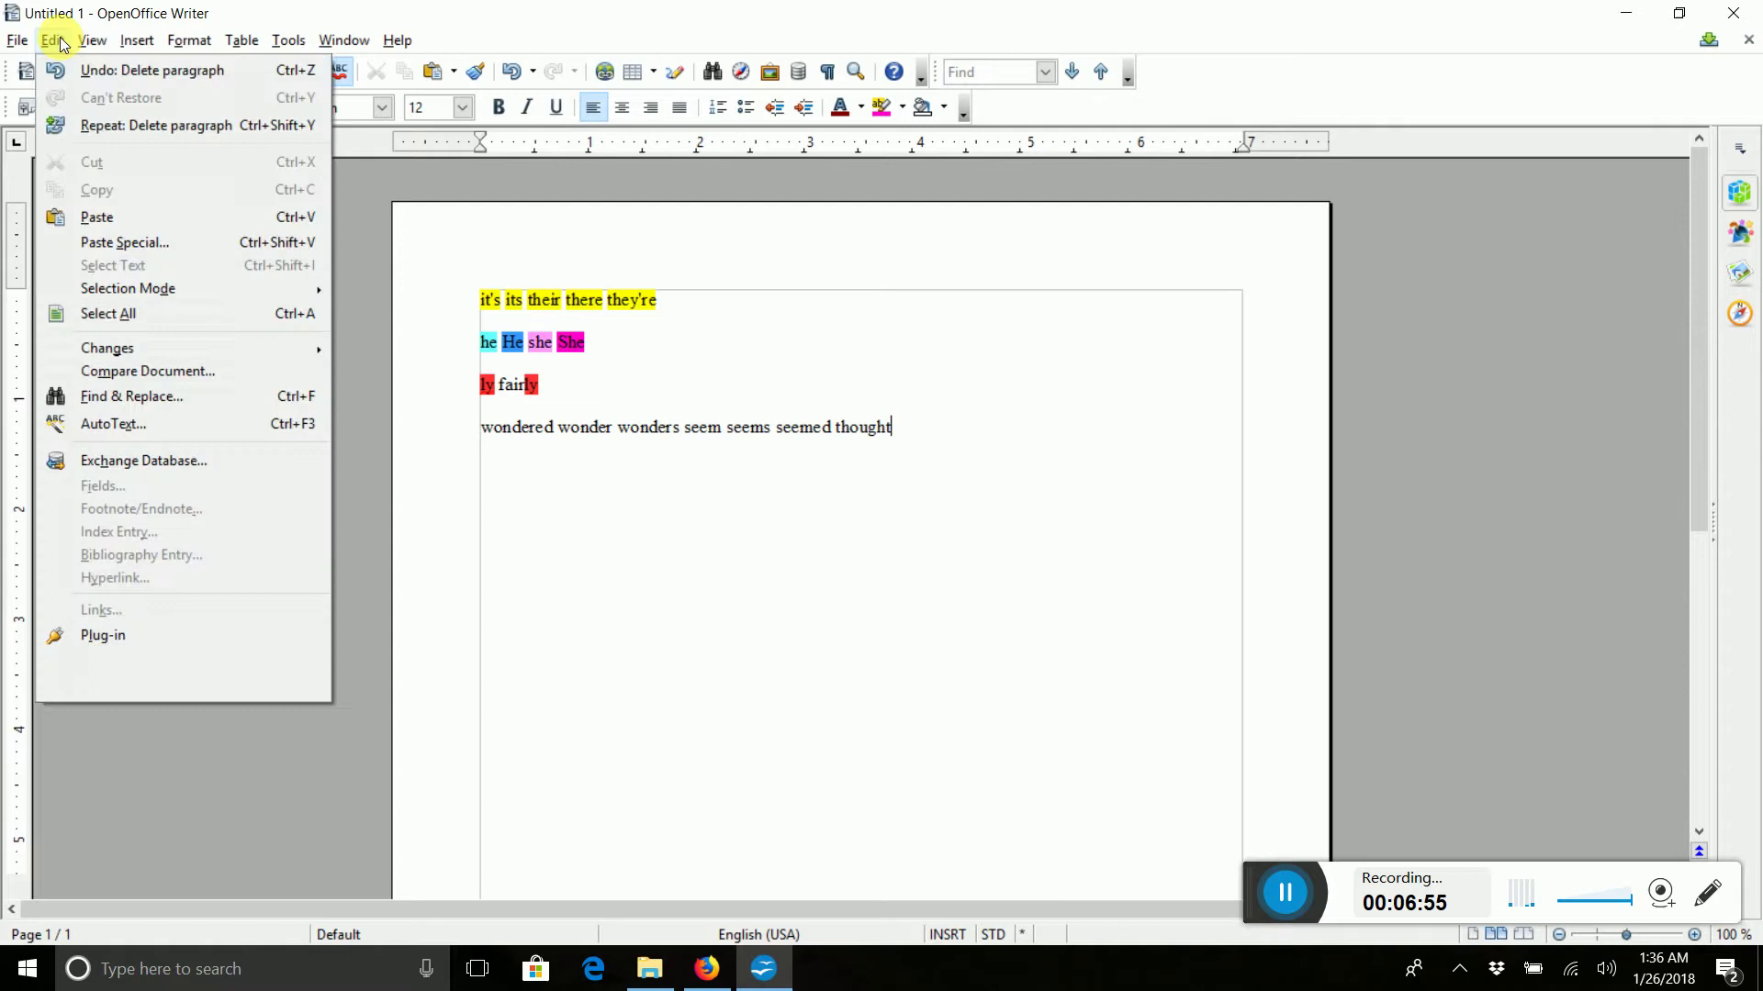
left_click(91, 404)
left_click(1124, 685)
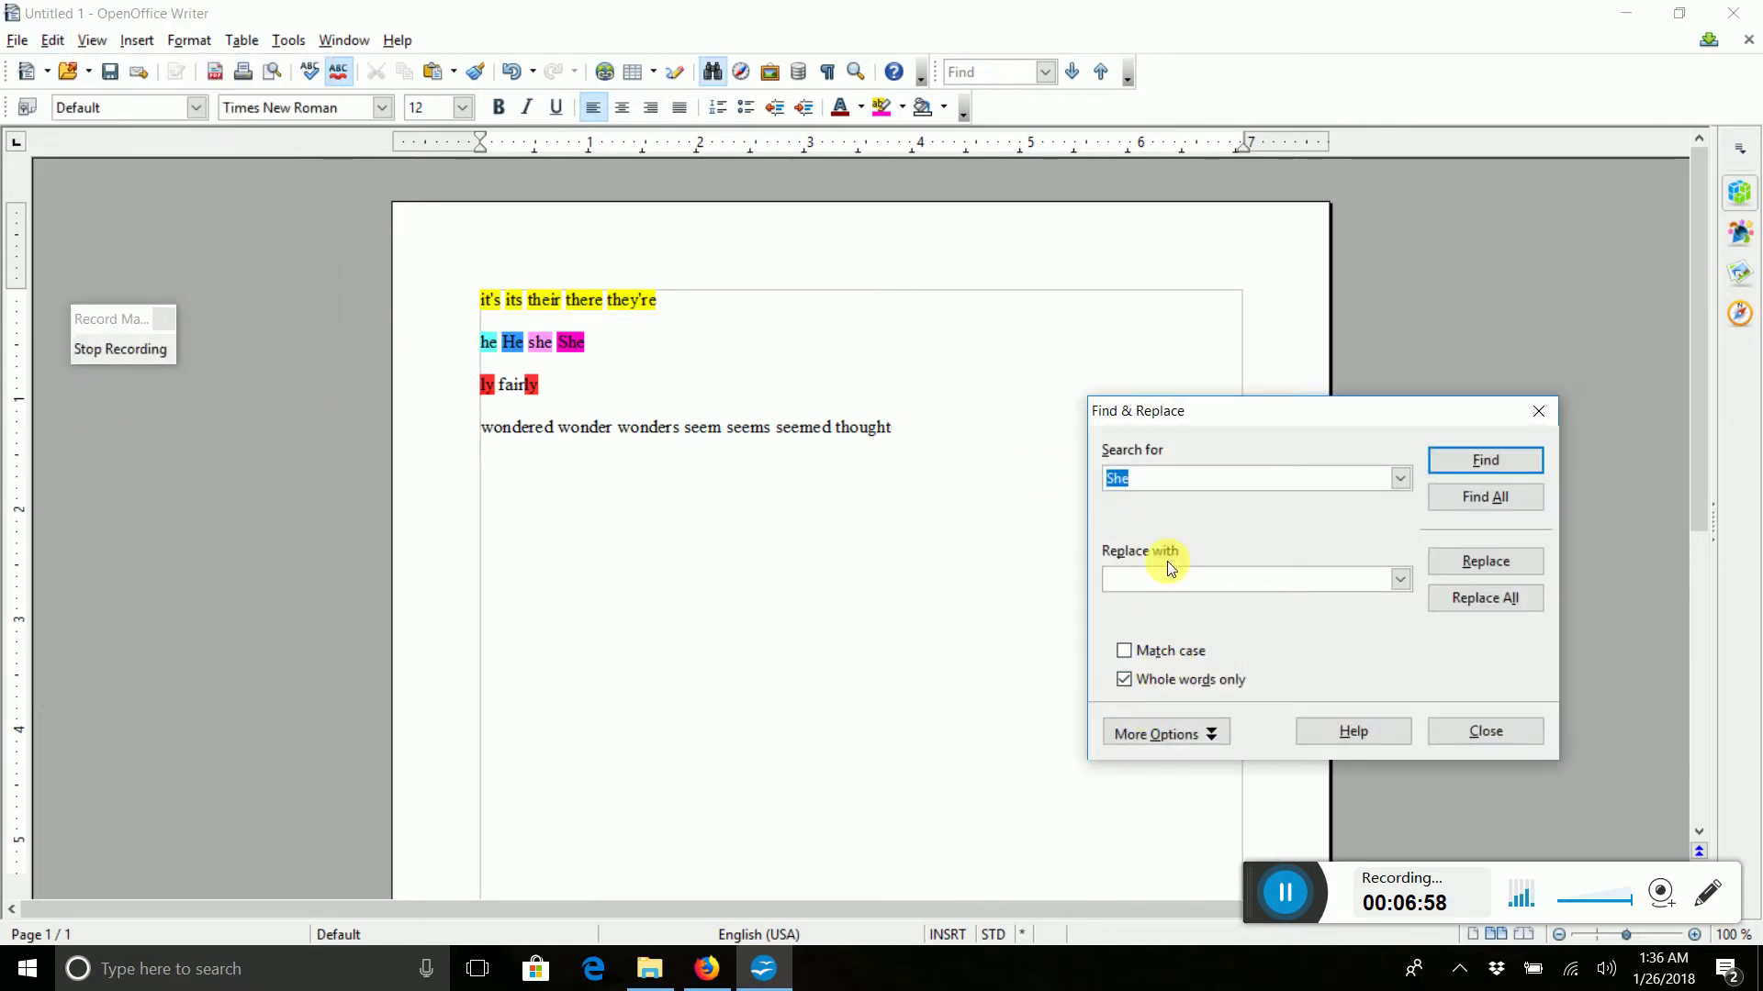
Find all wonder, wonders and wondered and highlight them in green
type("wonder")
left_click(1467, 500)
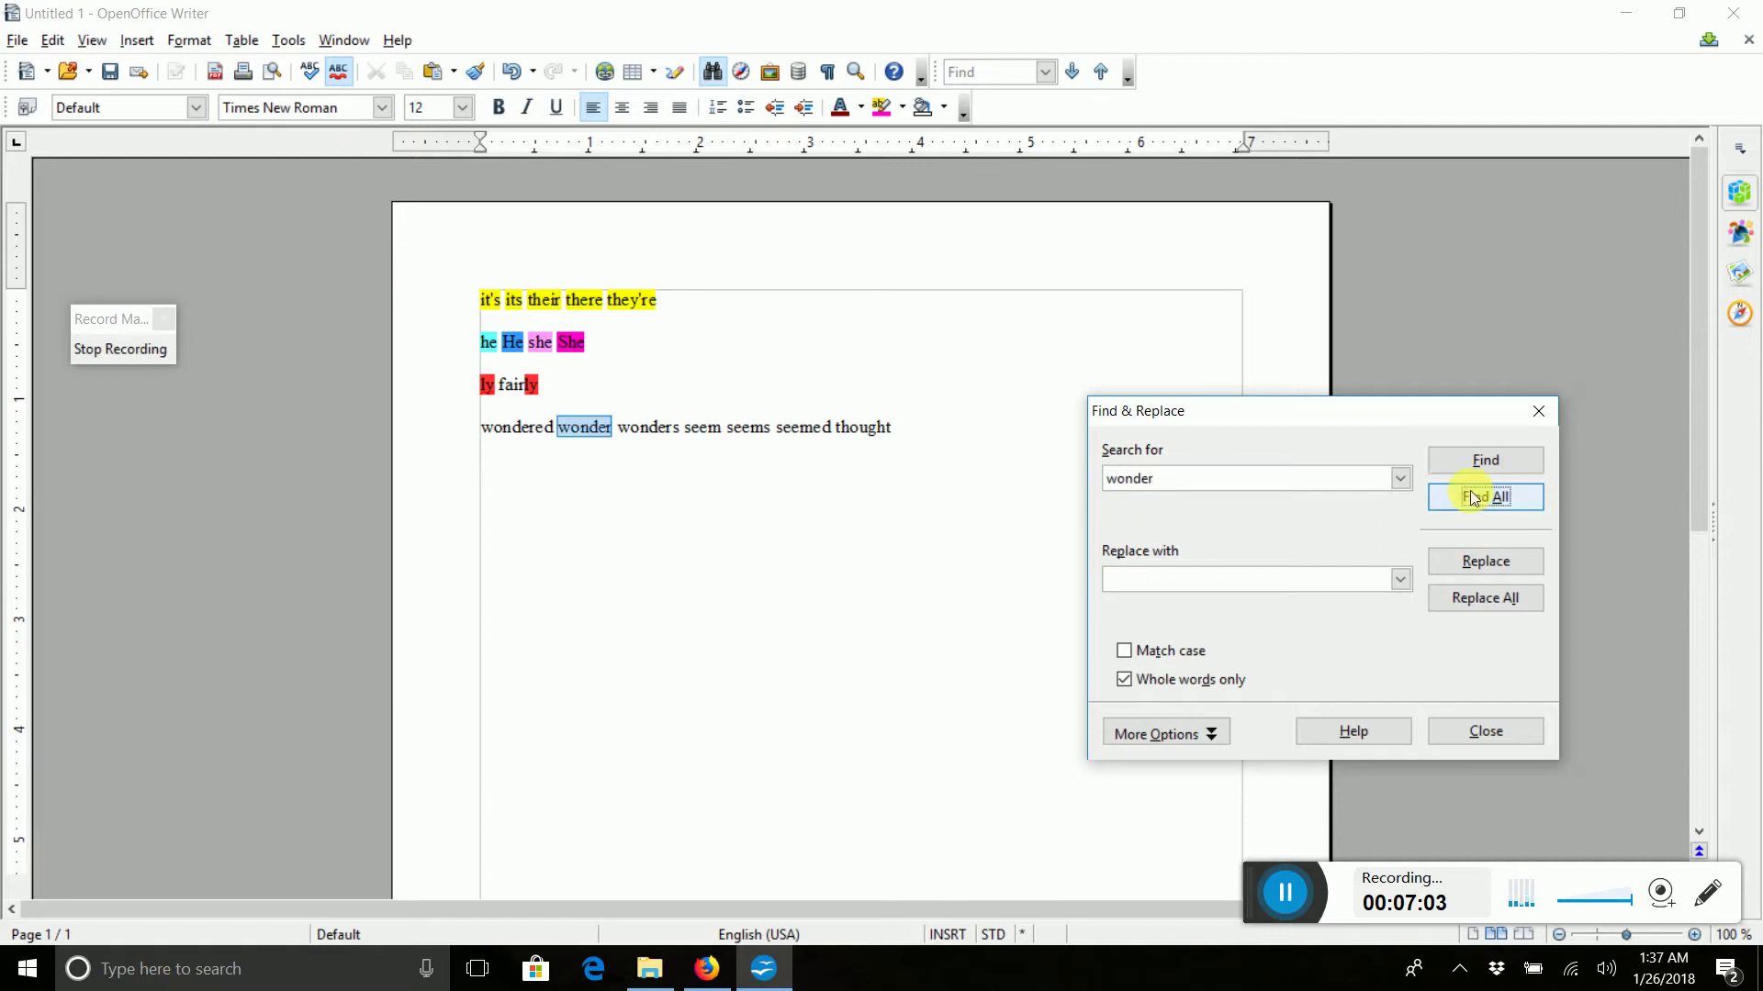
left_click(900, 114)
left_click(1060, 165)
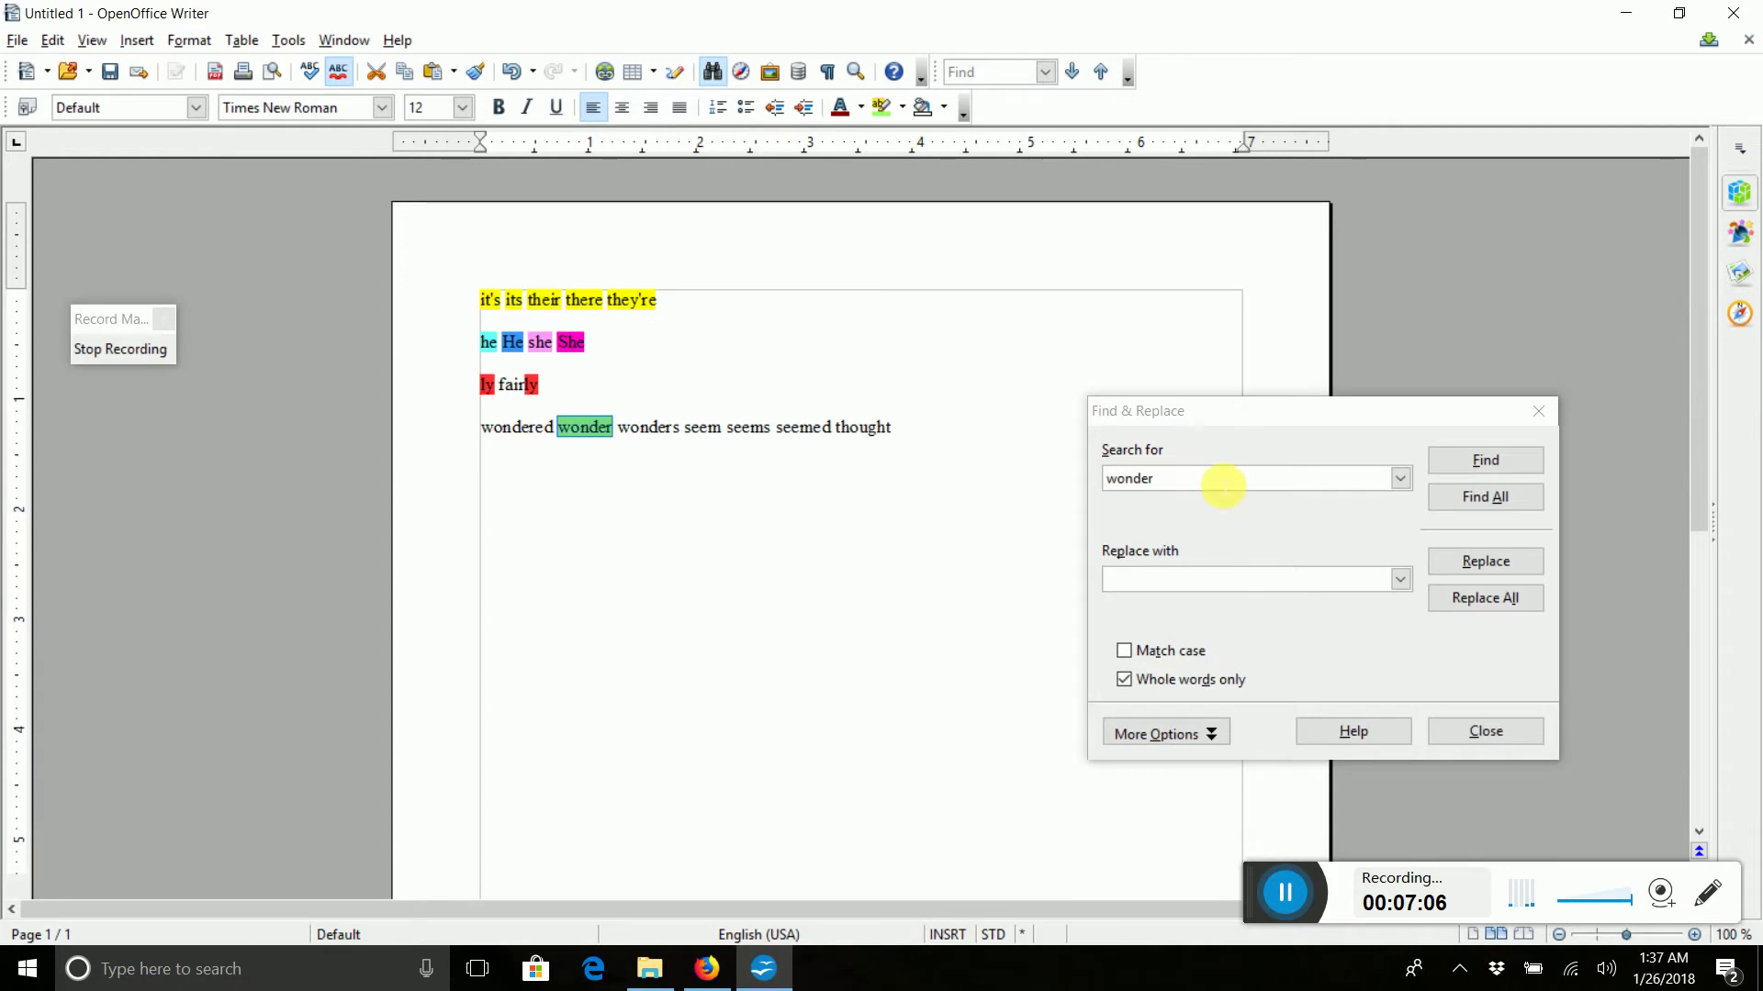
left_click(1222, 486)
type("s")
left_click(1514, 500)
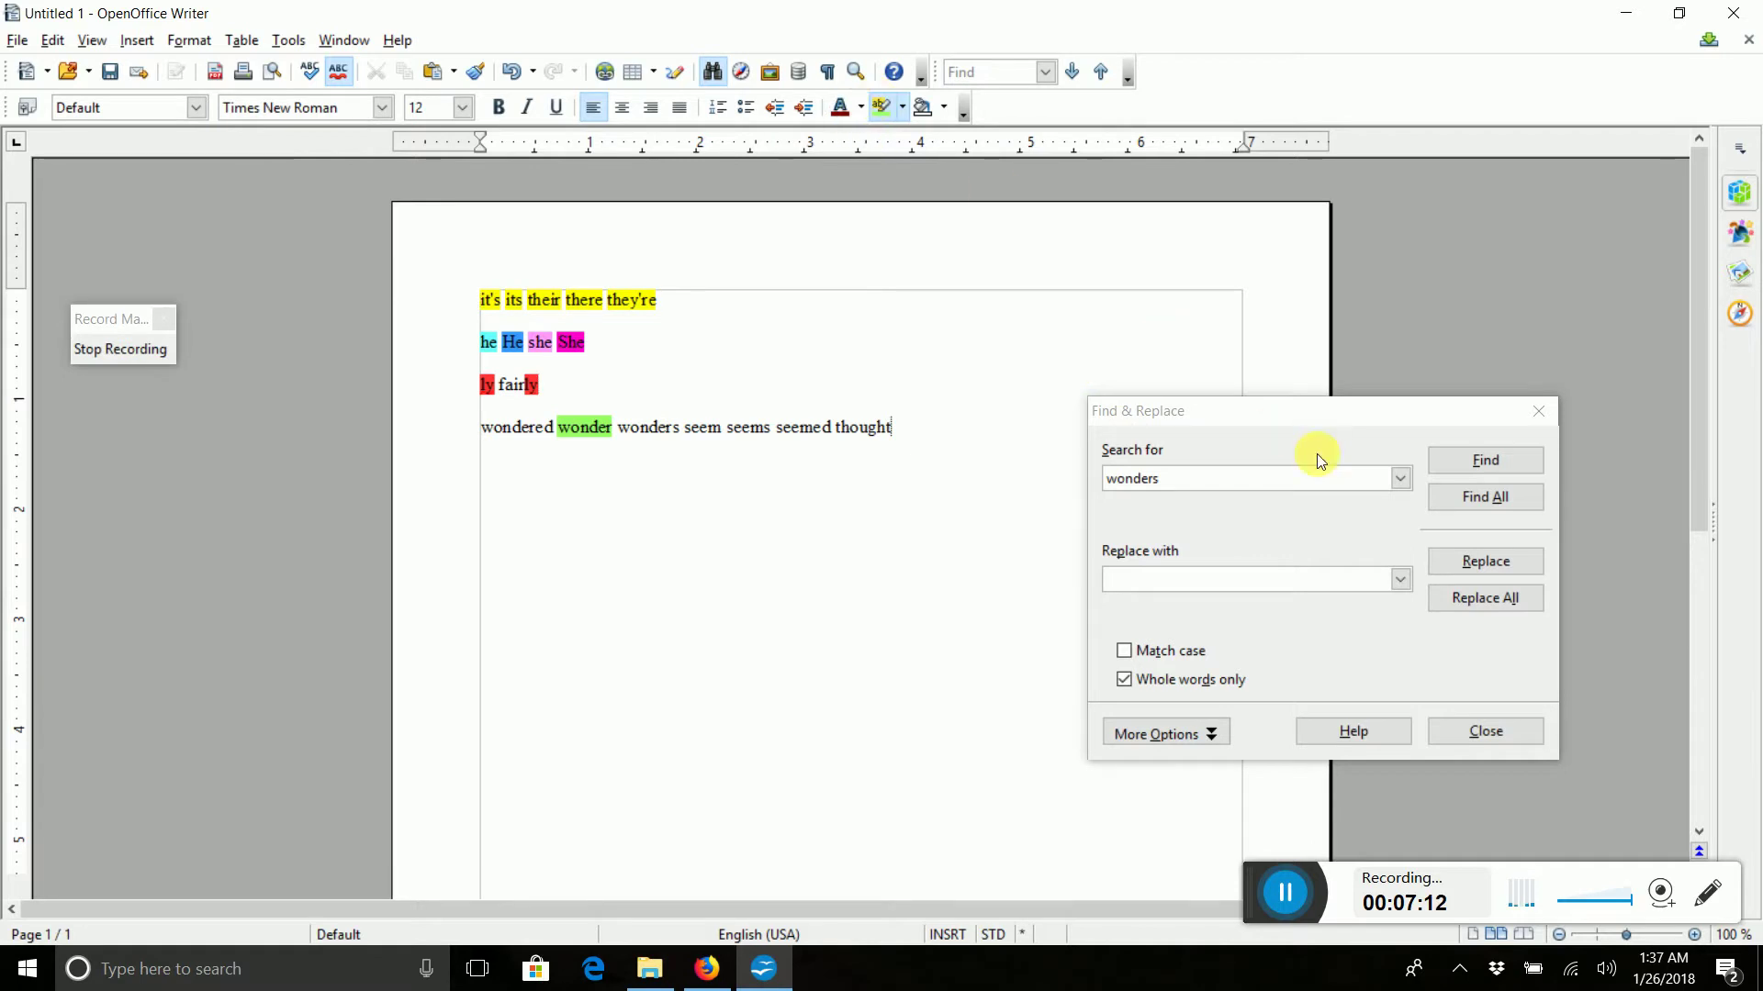
left_click(1485, 496)
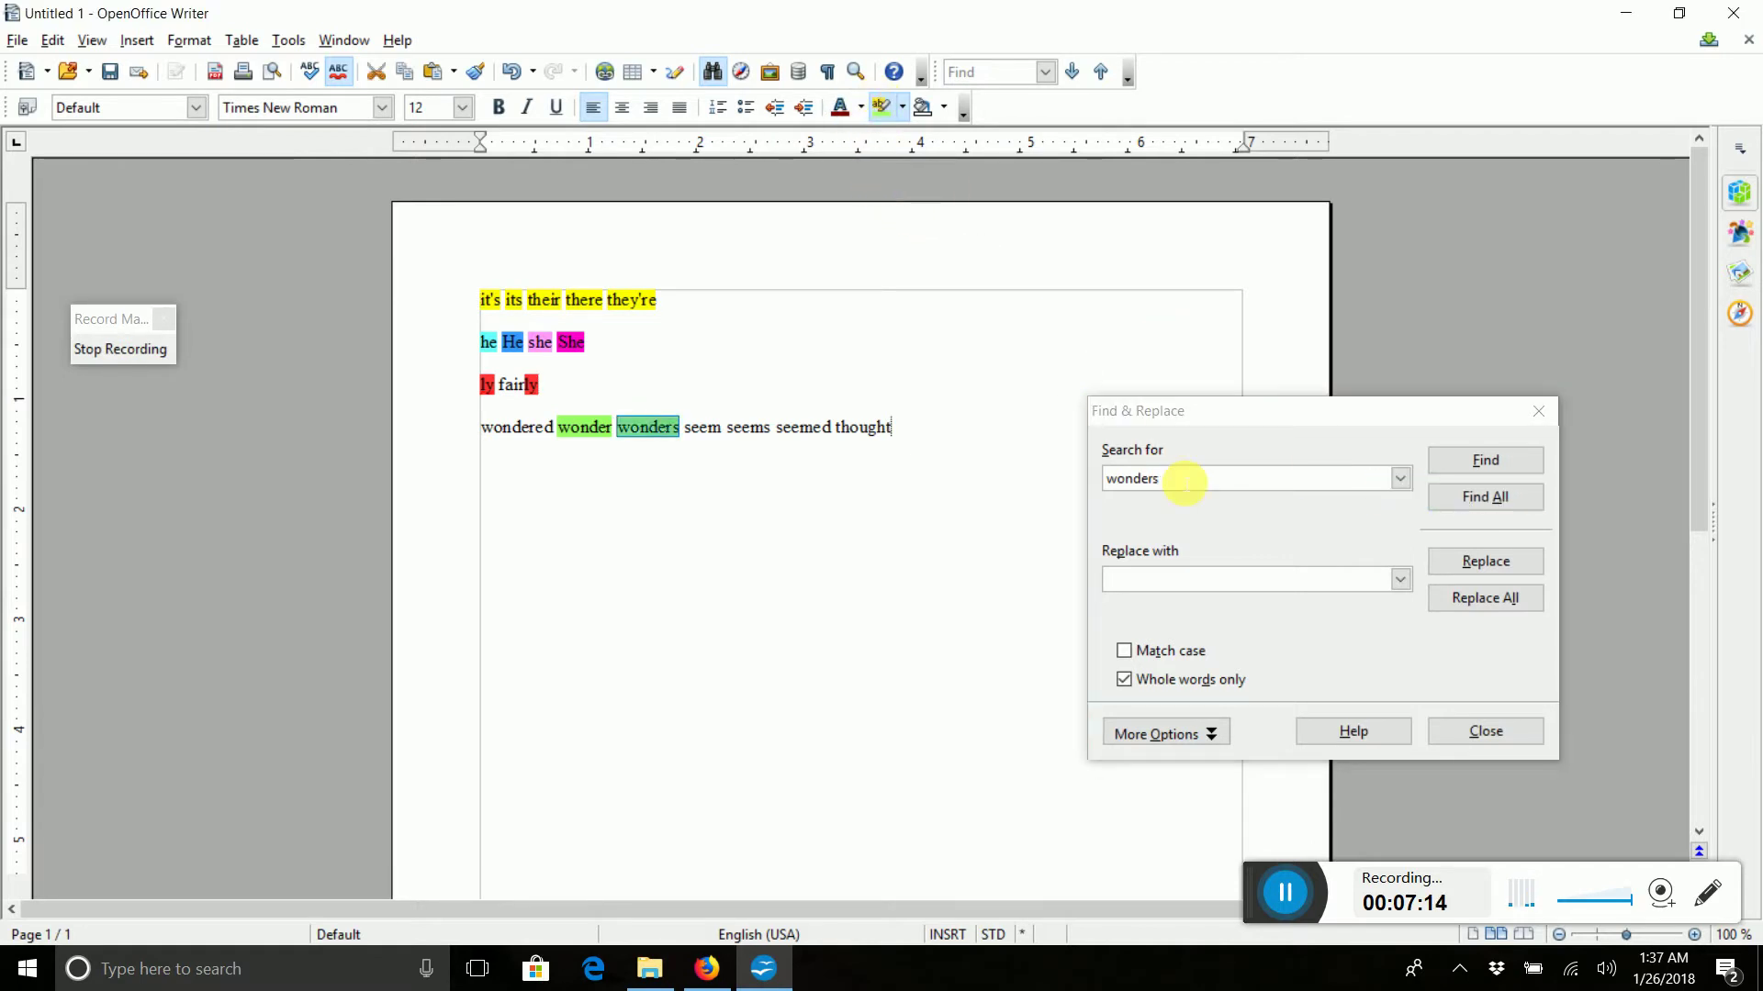
left_click(1185, 483)
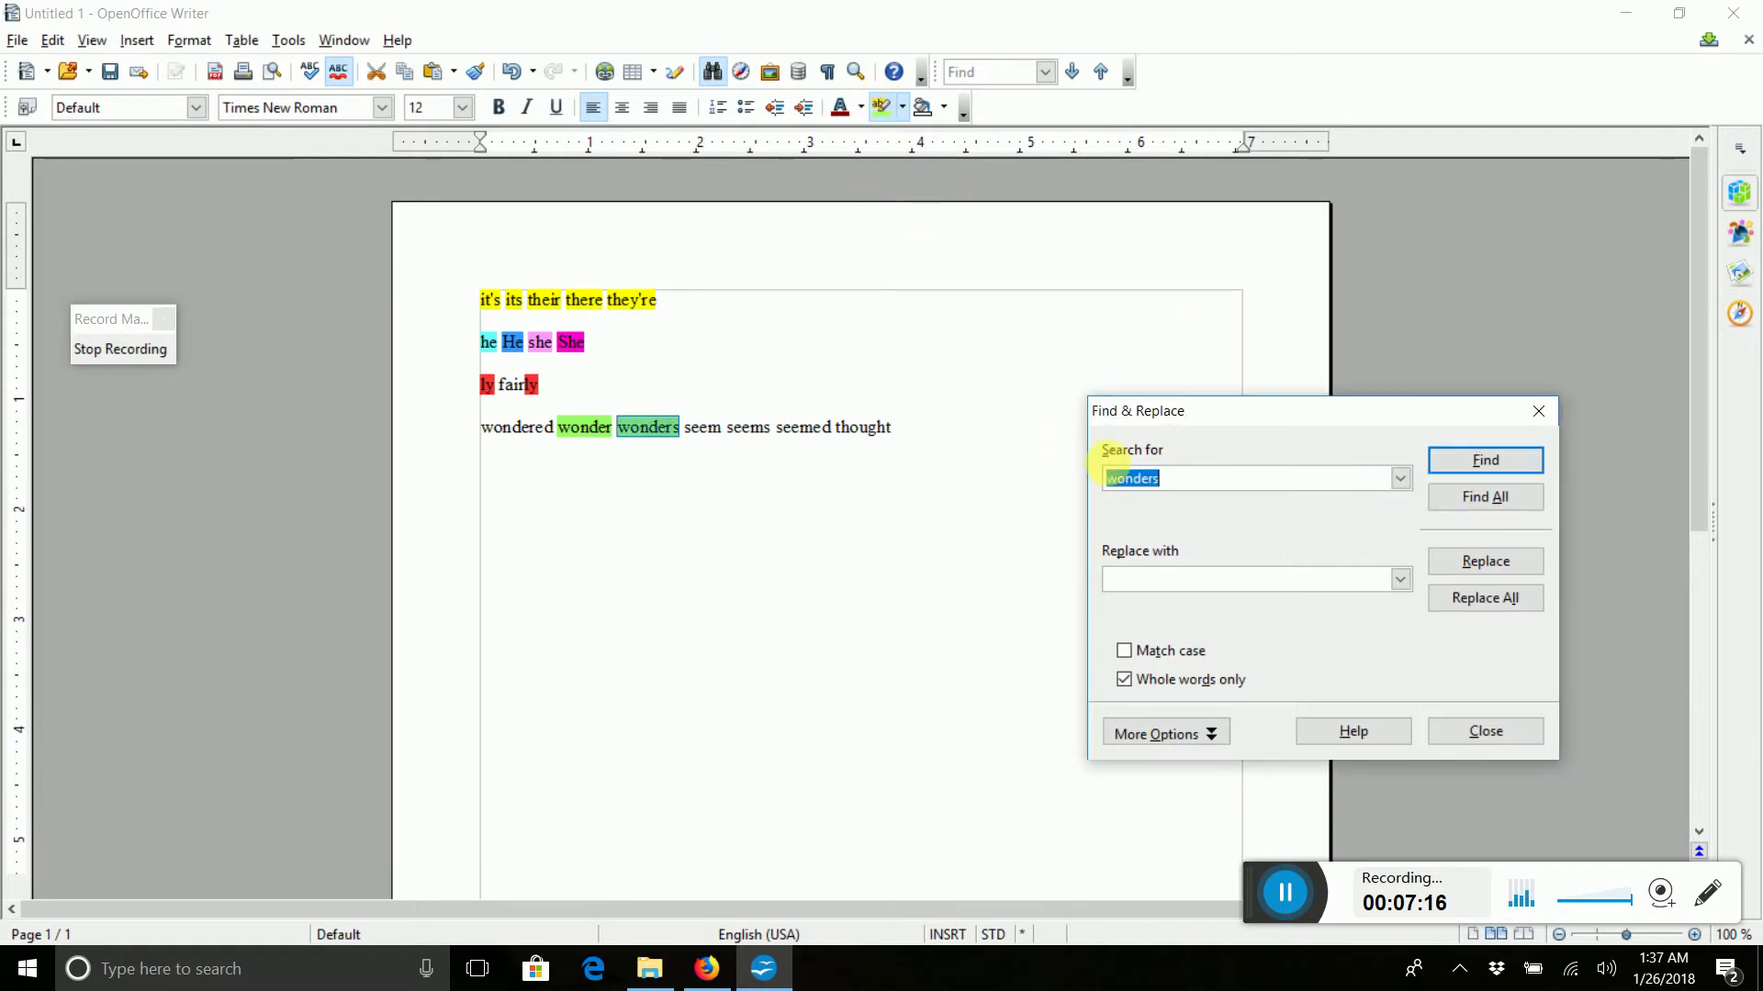
left_click(1194, 484)
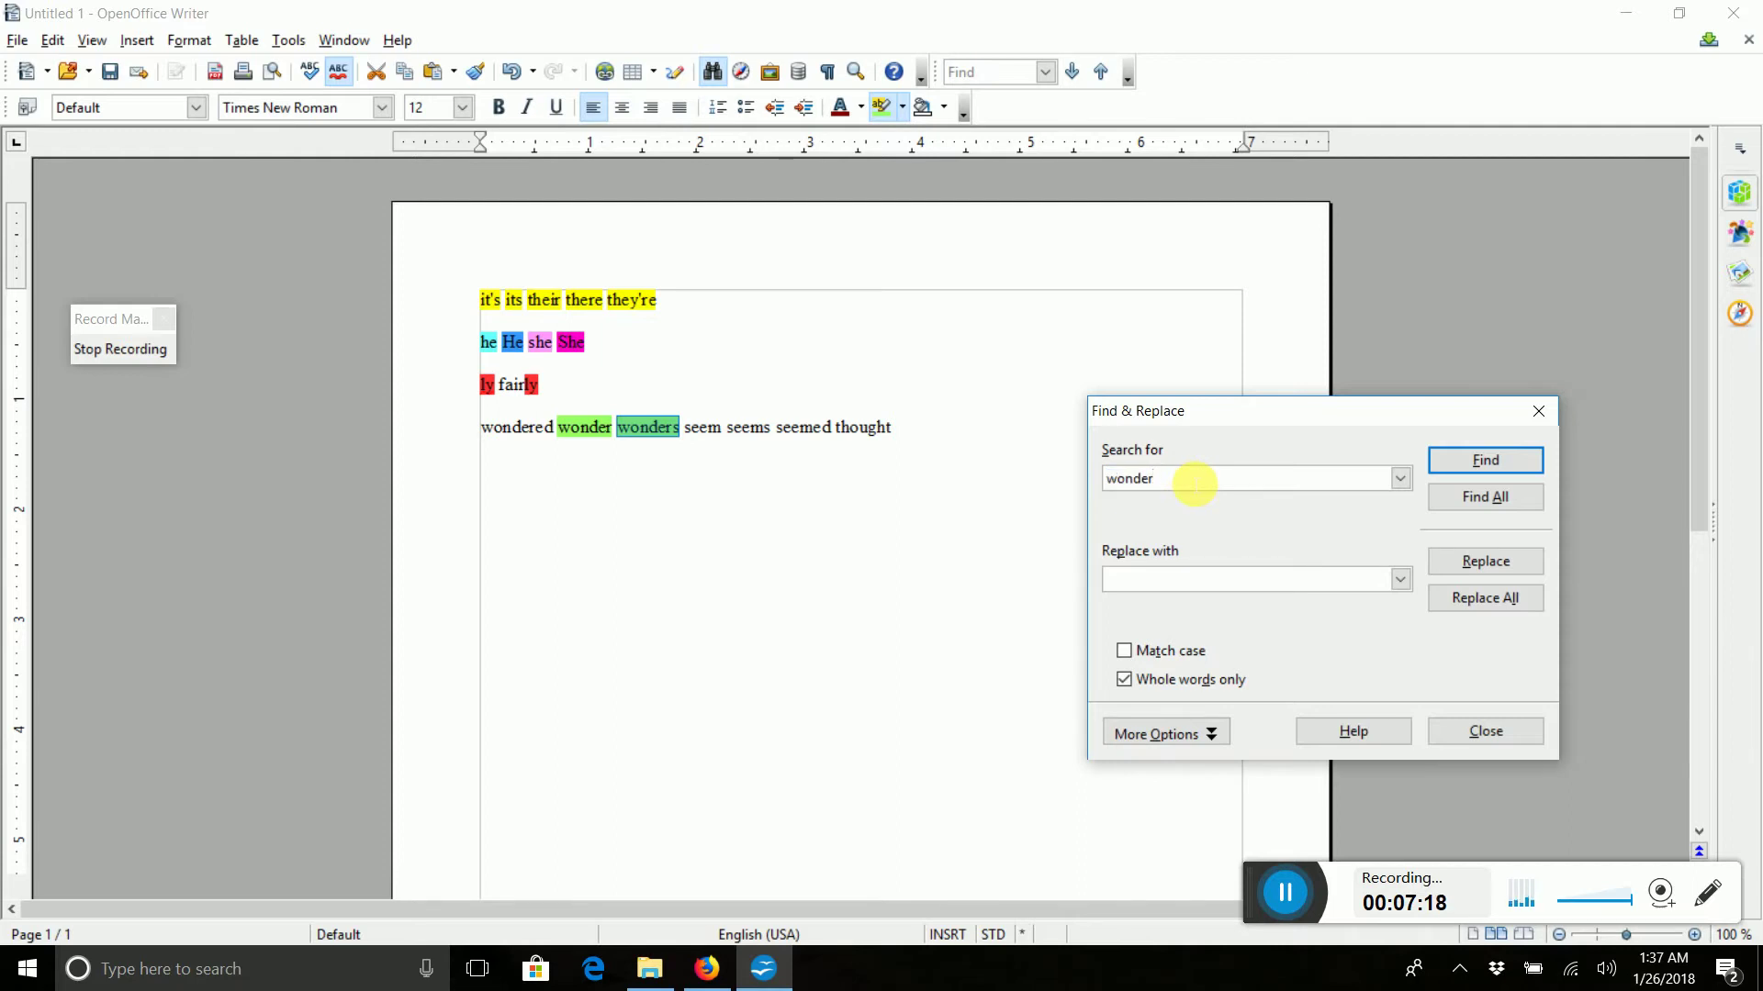
left_click(1484, 498)
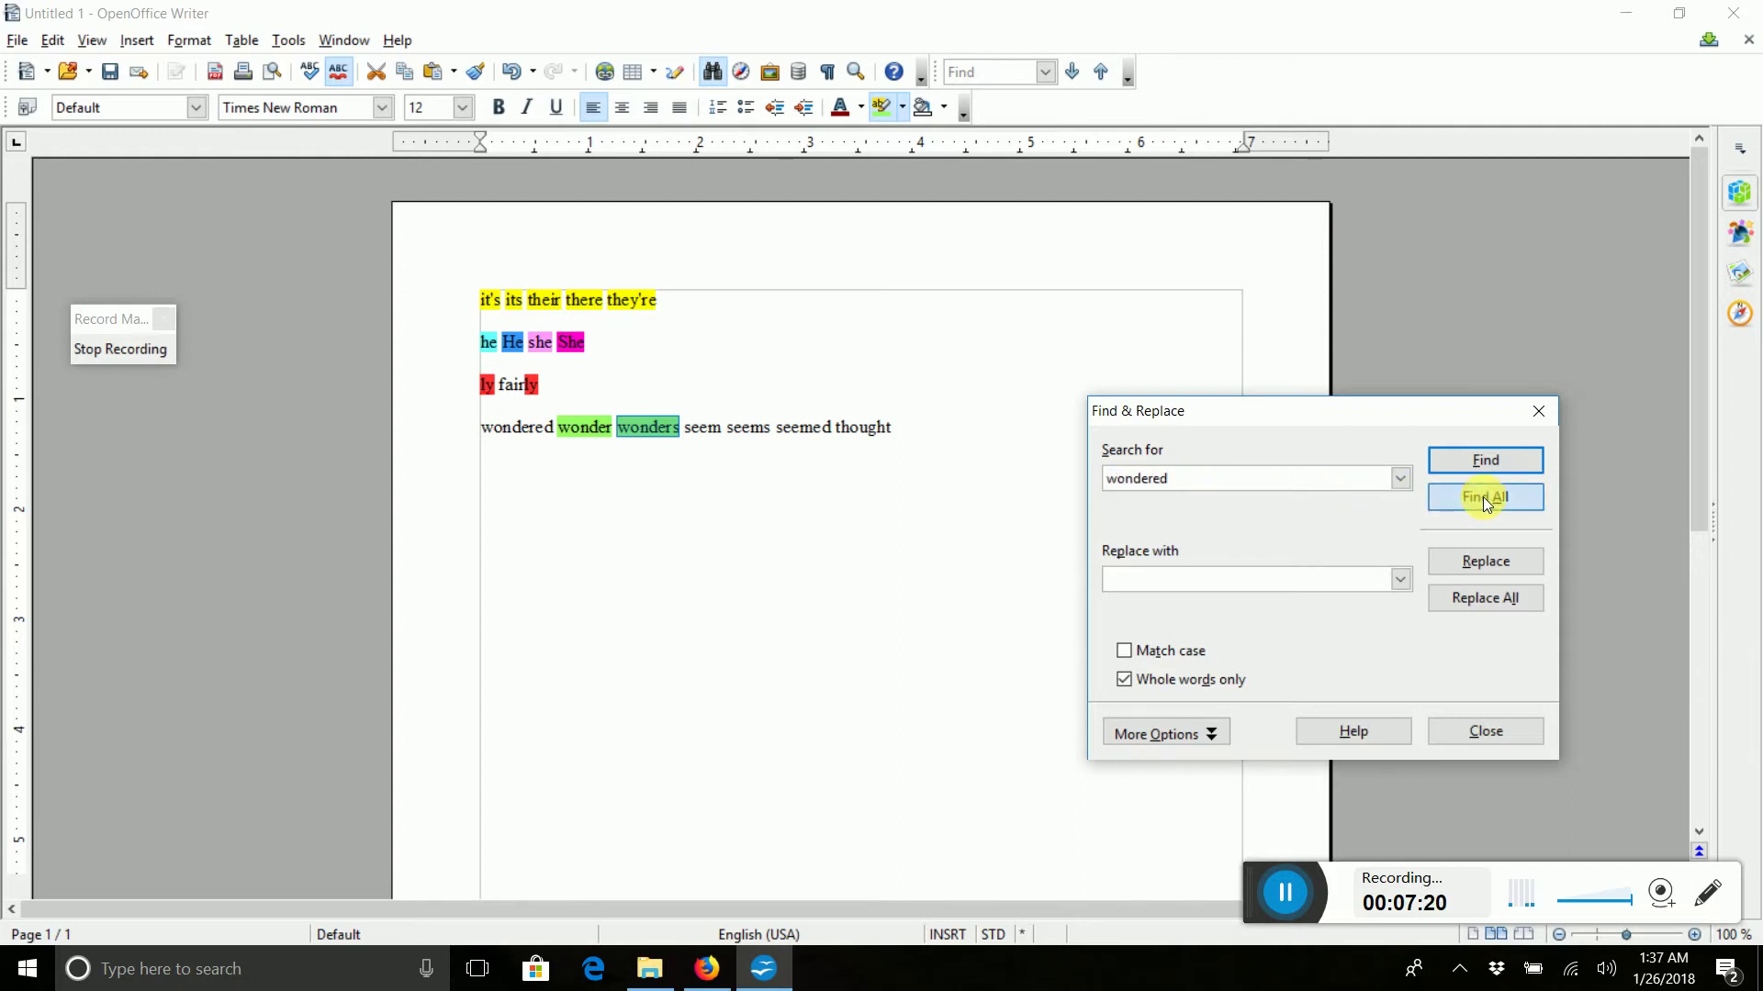
left_click(885, 116)
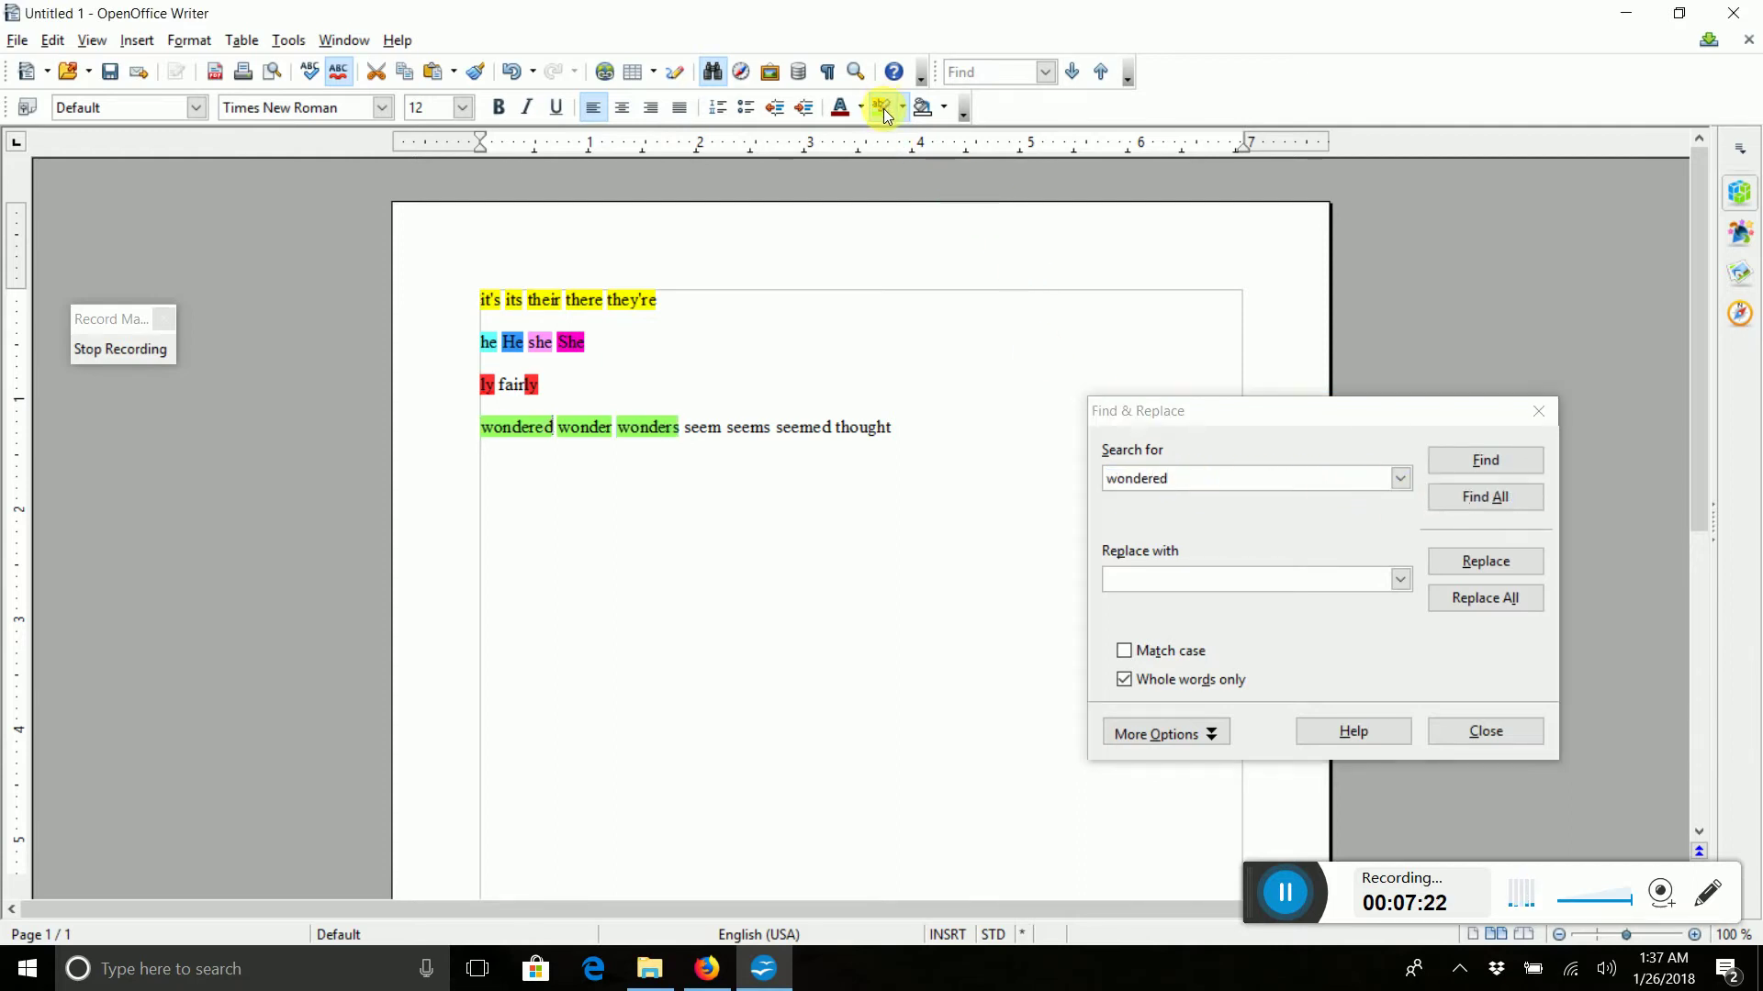
Highlight all seem and seems in green, then close Find & Replace
left_click(1221, 487)
type("seem")
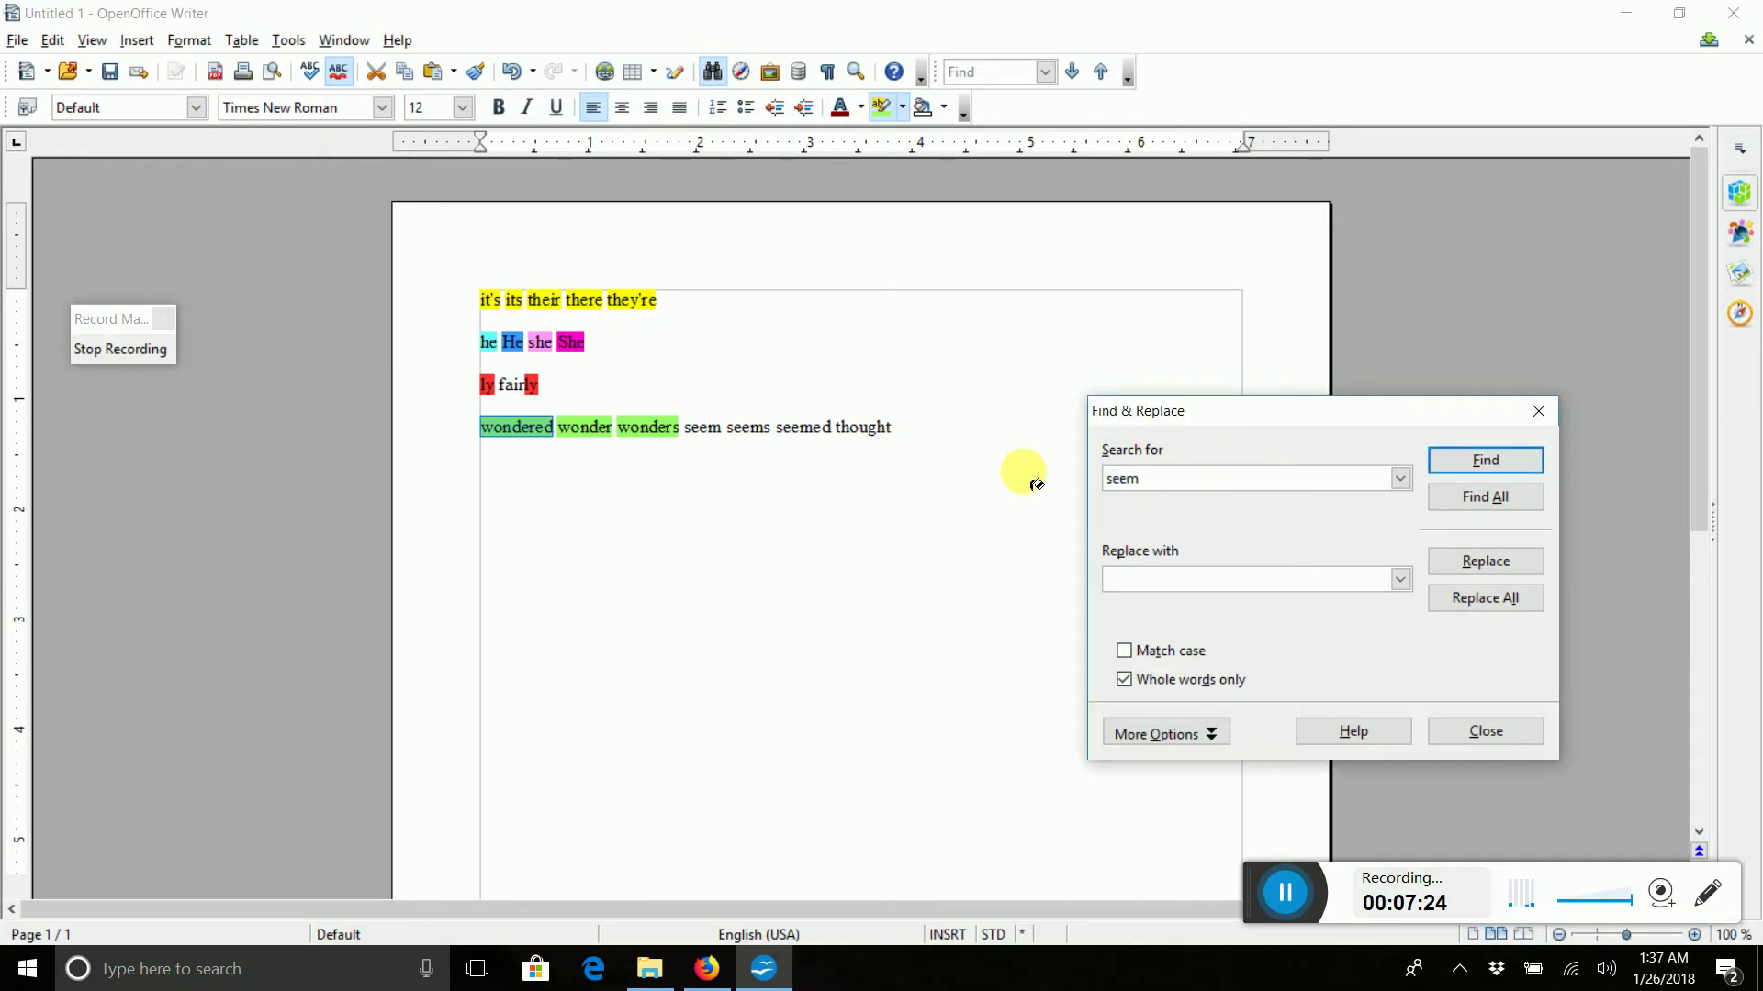
left_click(1483, 496)
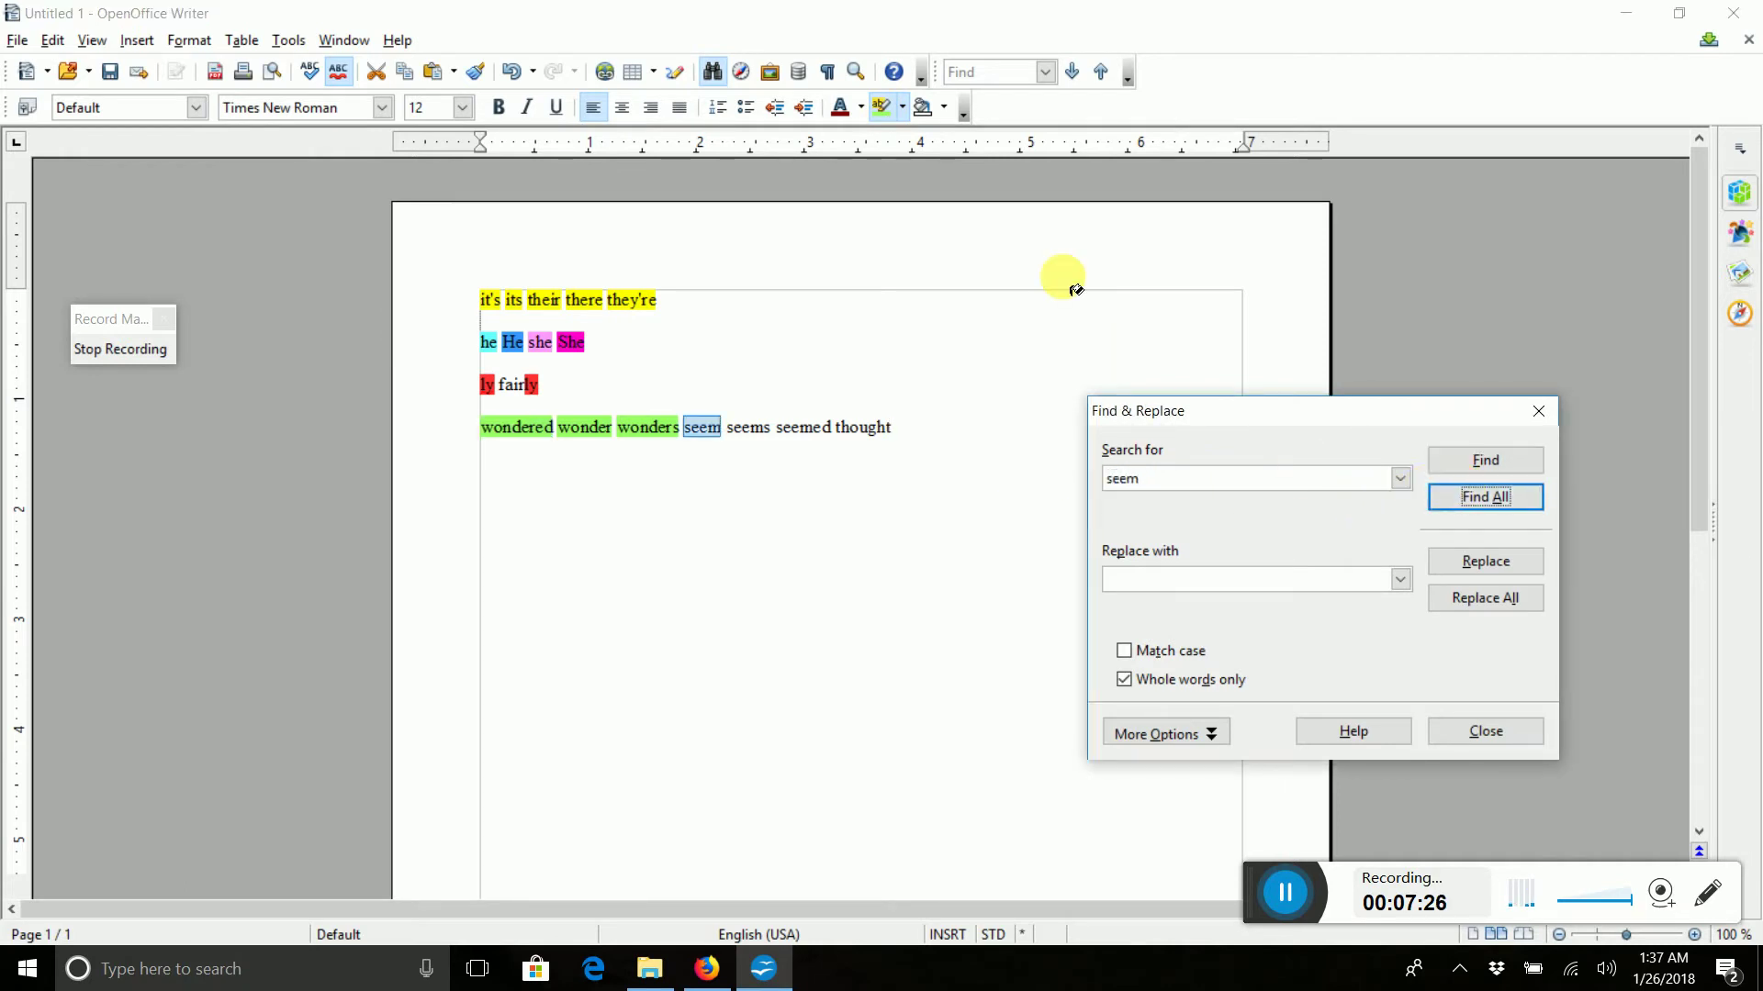
left_click(892, 107)
left_click(1150, 478)
type("s")
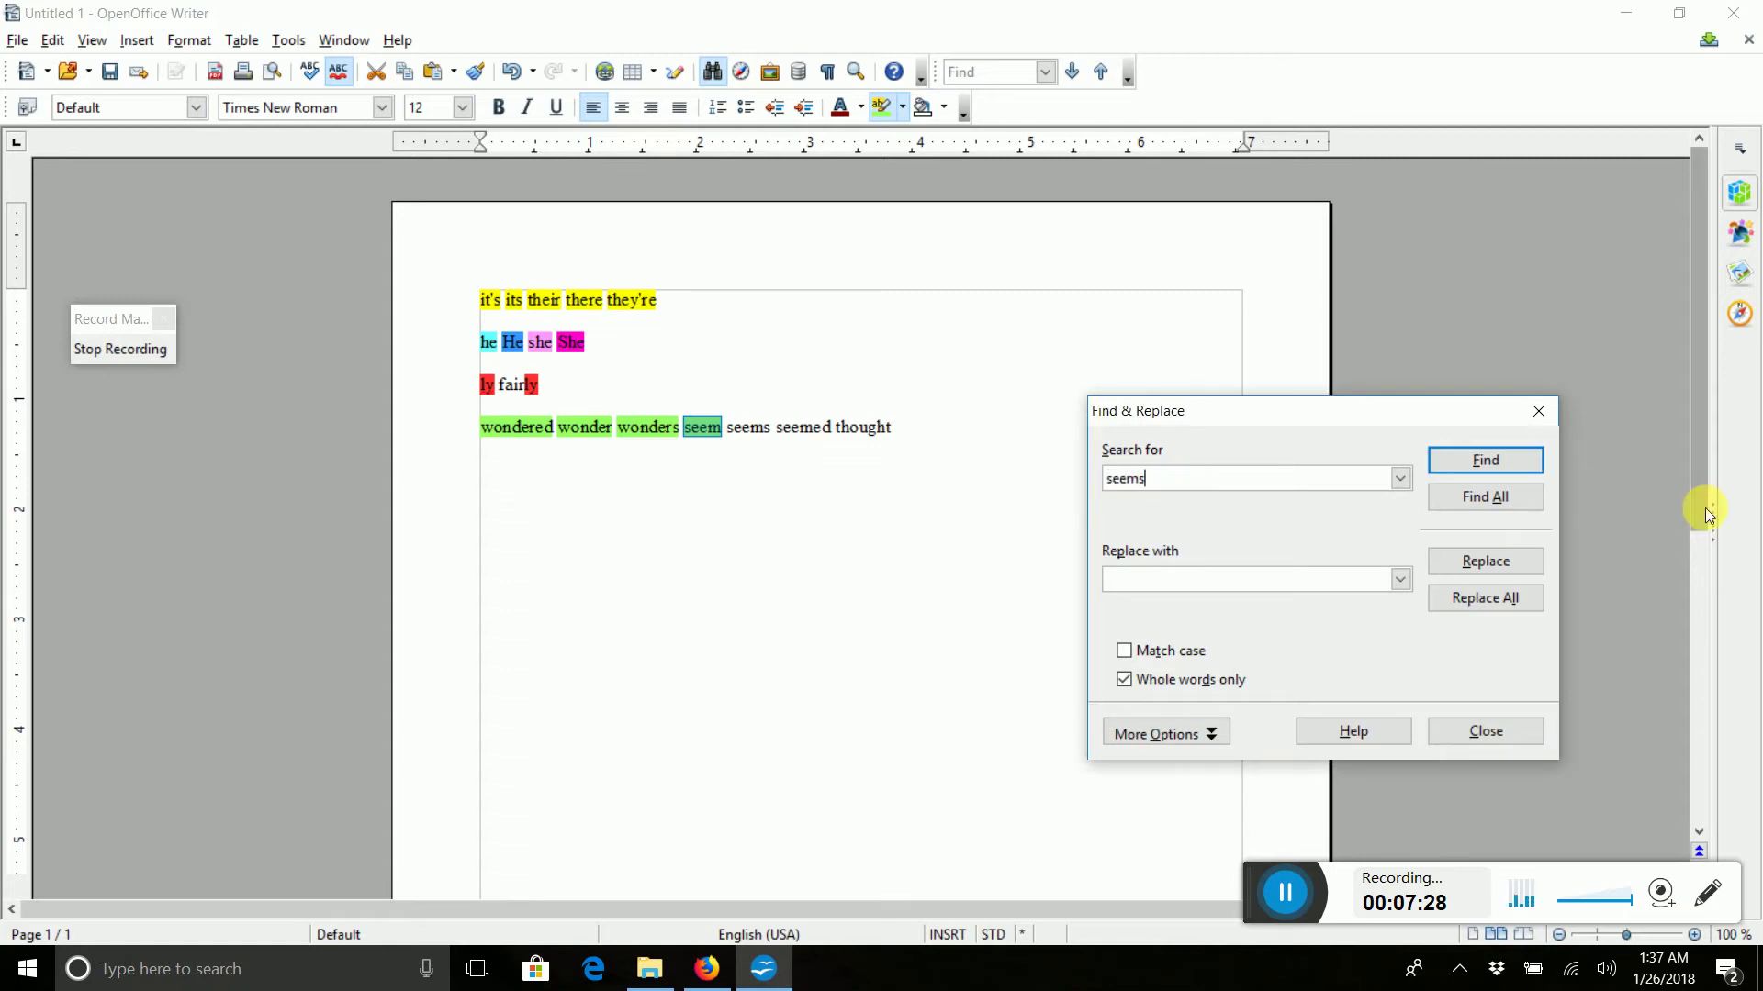
left_click(1507, 497)
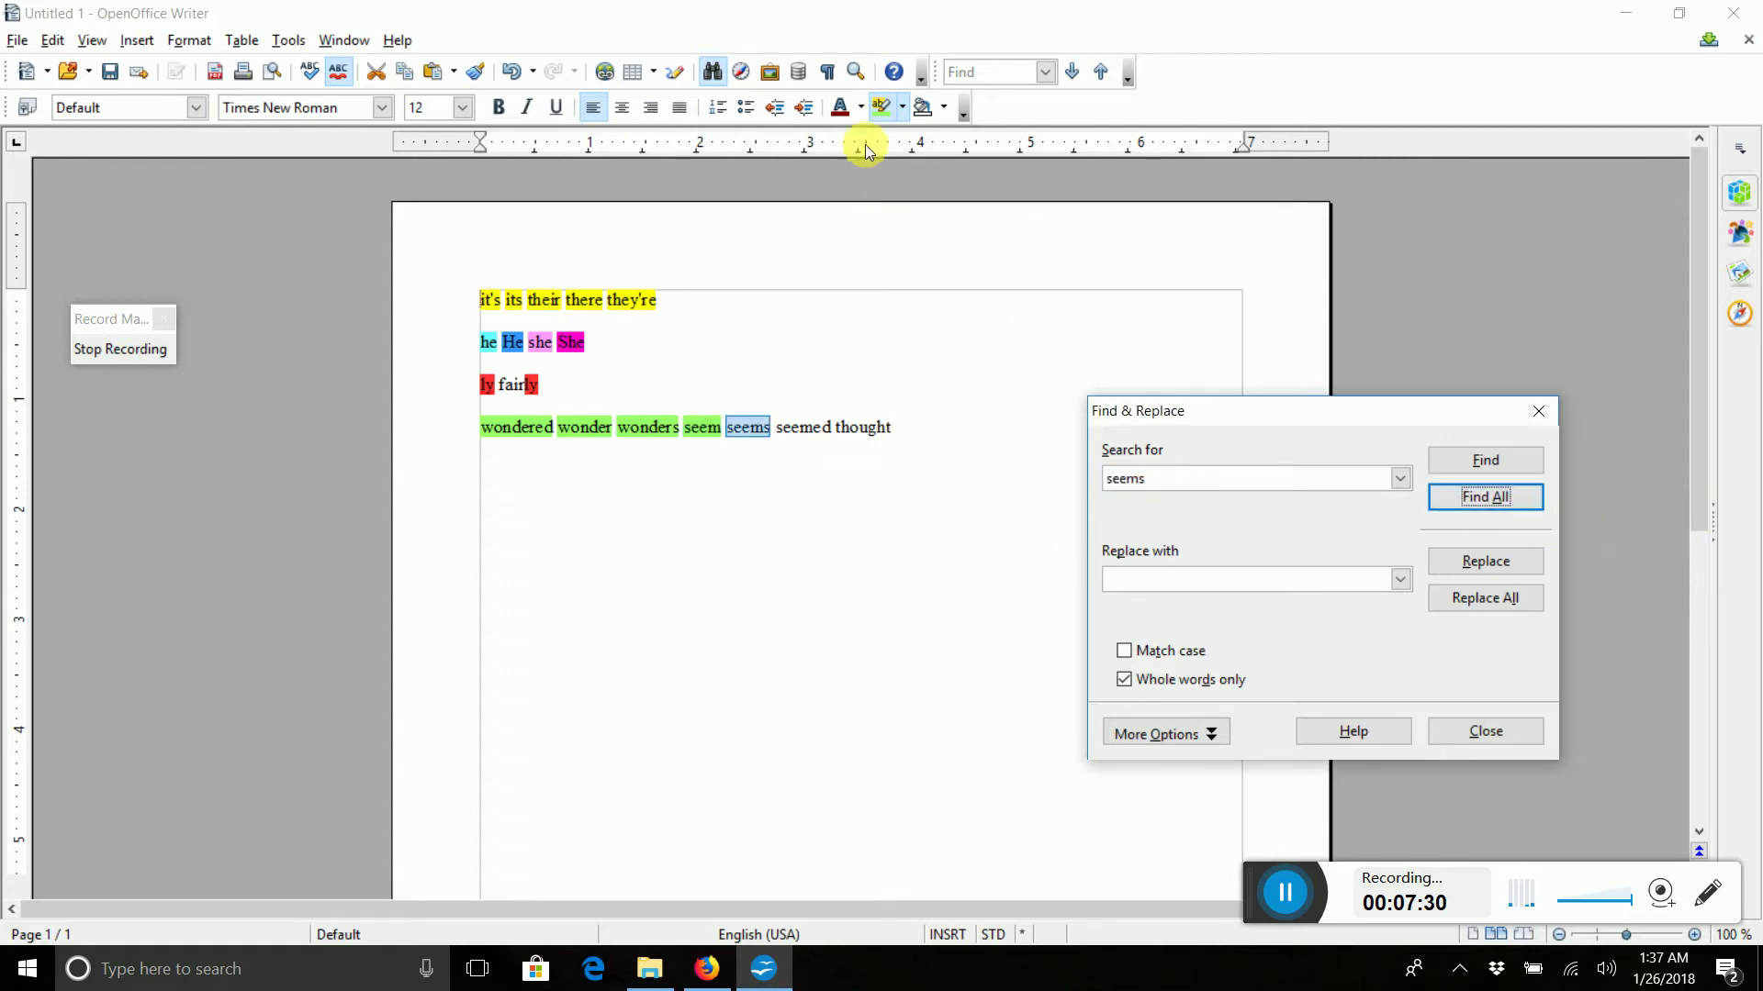
left_click(870, 109)
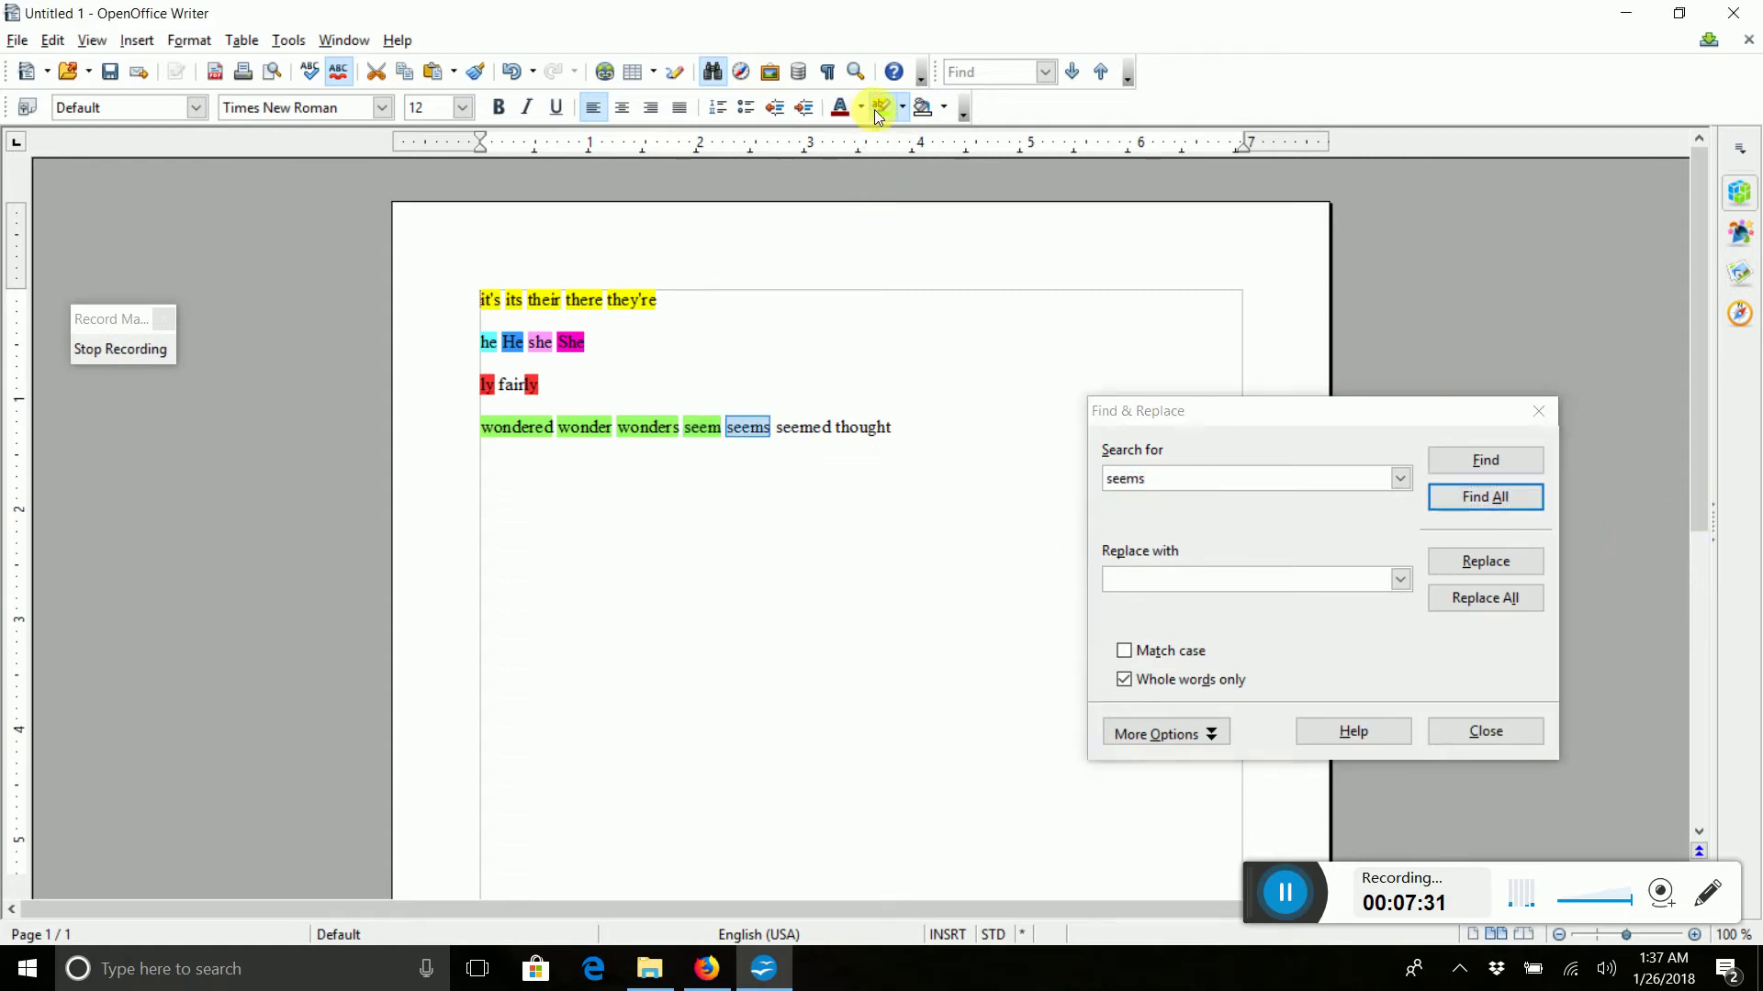
left_click(1489, 732)
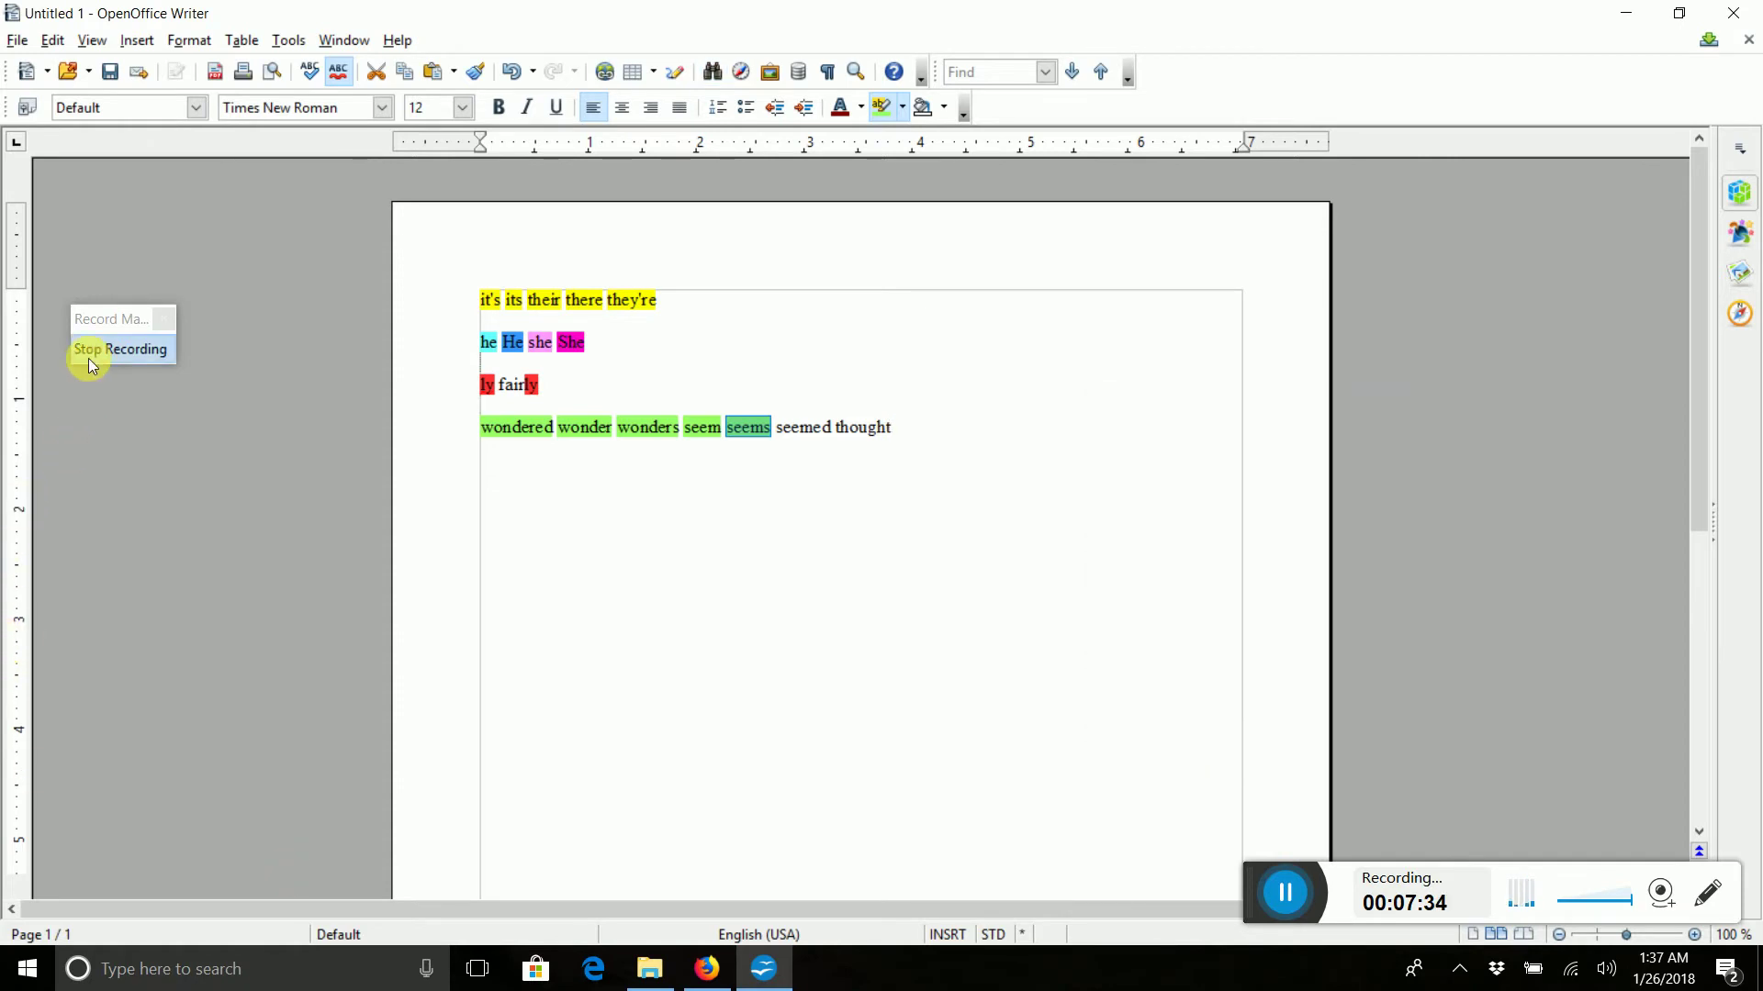
Stop recording and save the green-highlight macro as ShallowPOVWeasels in Module1
left_click(88, 358)
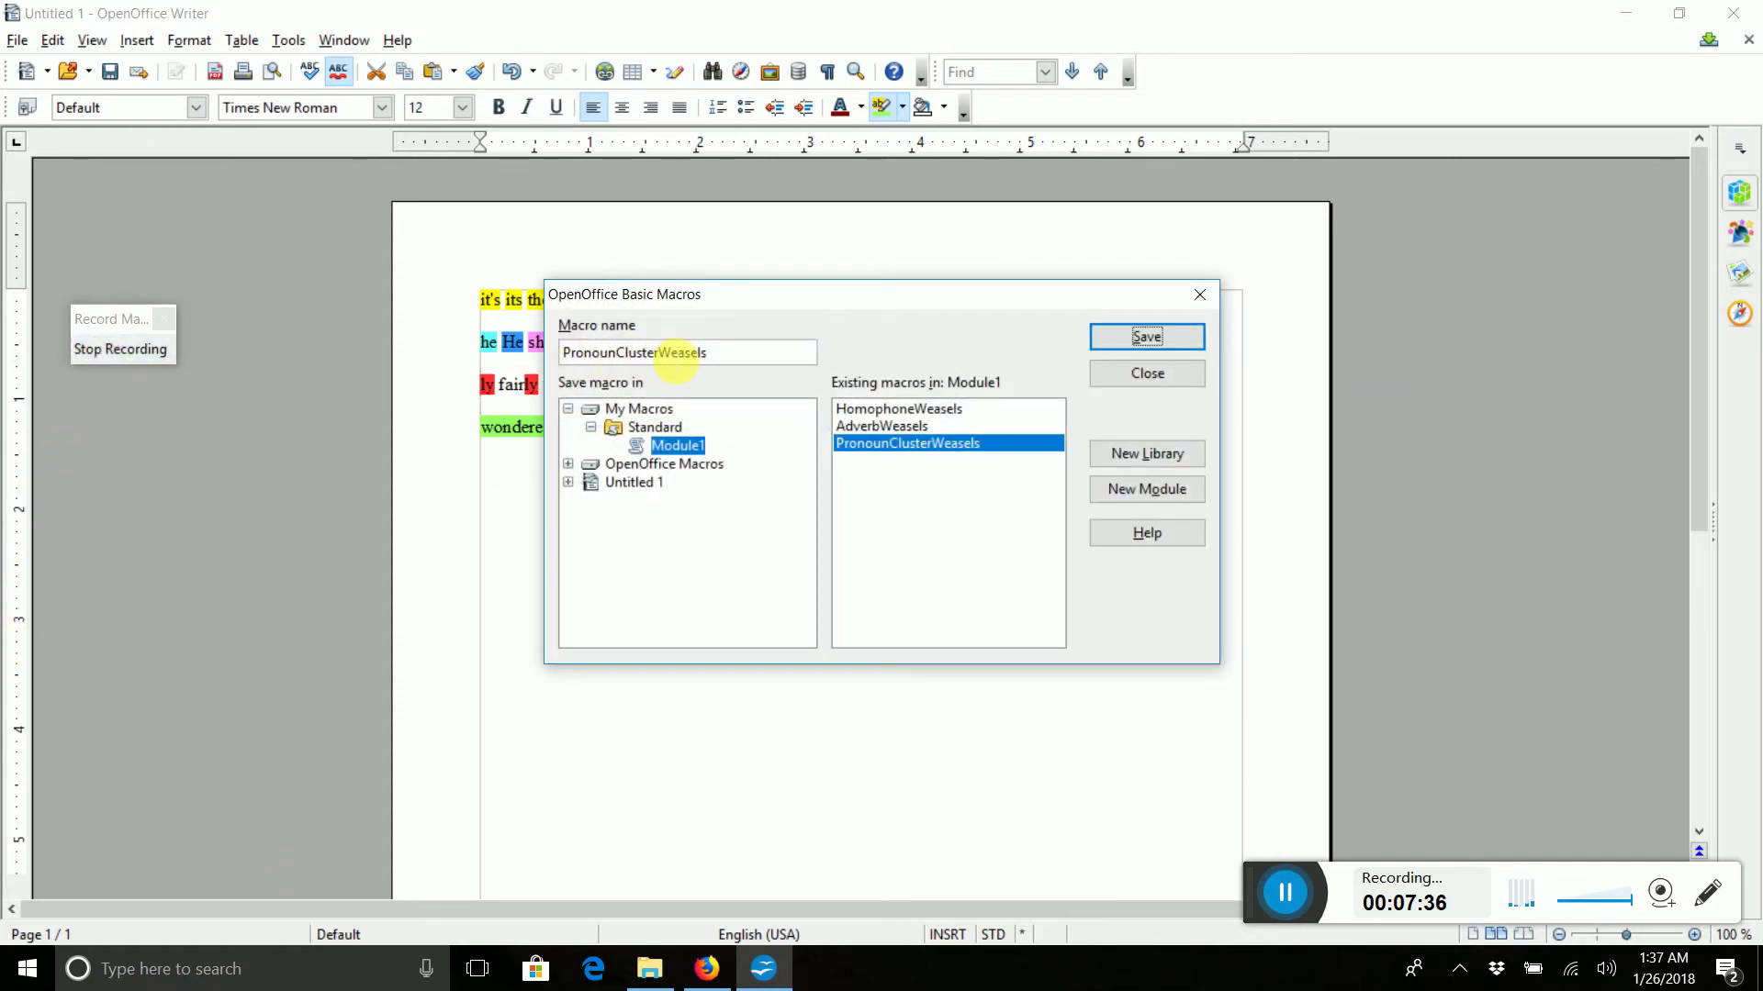
left_click_drag(648, 355, 464, 355)
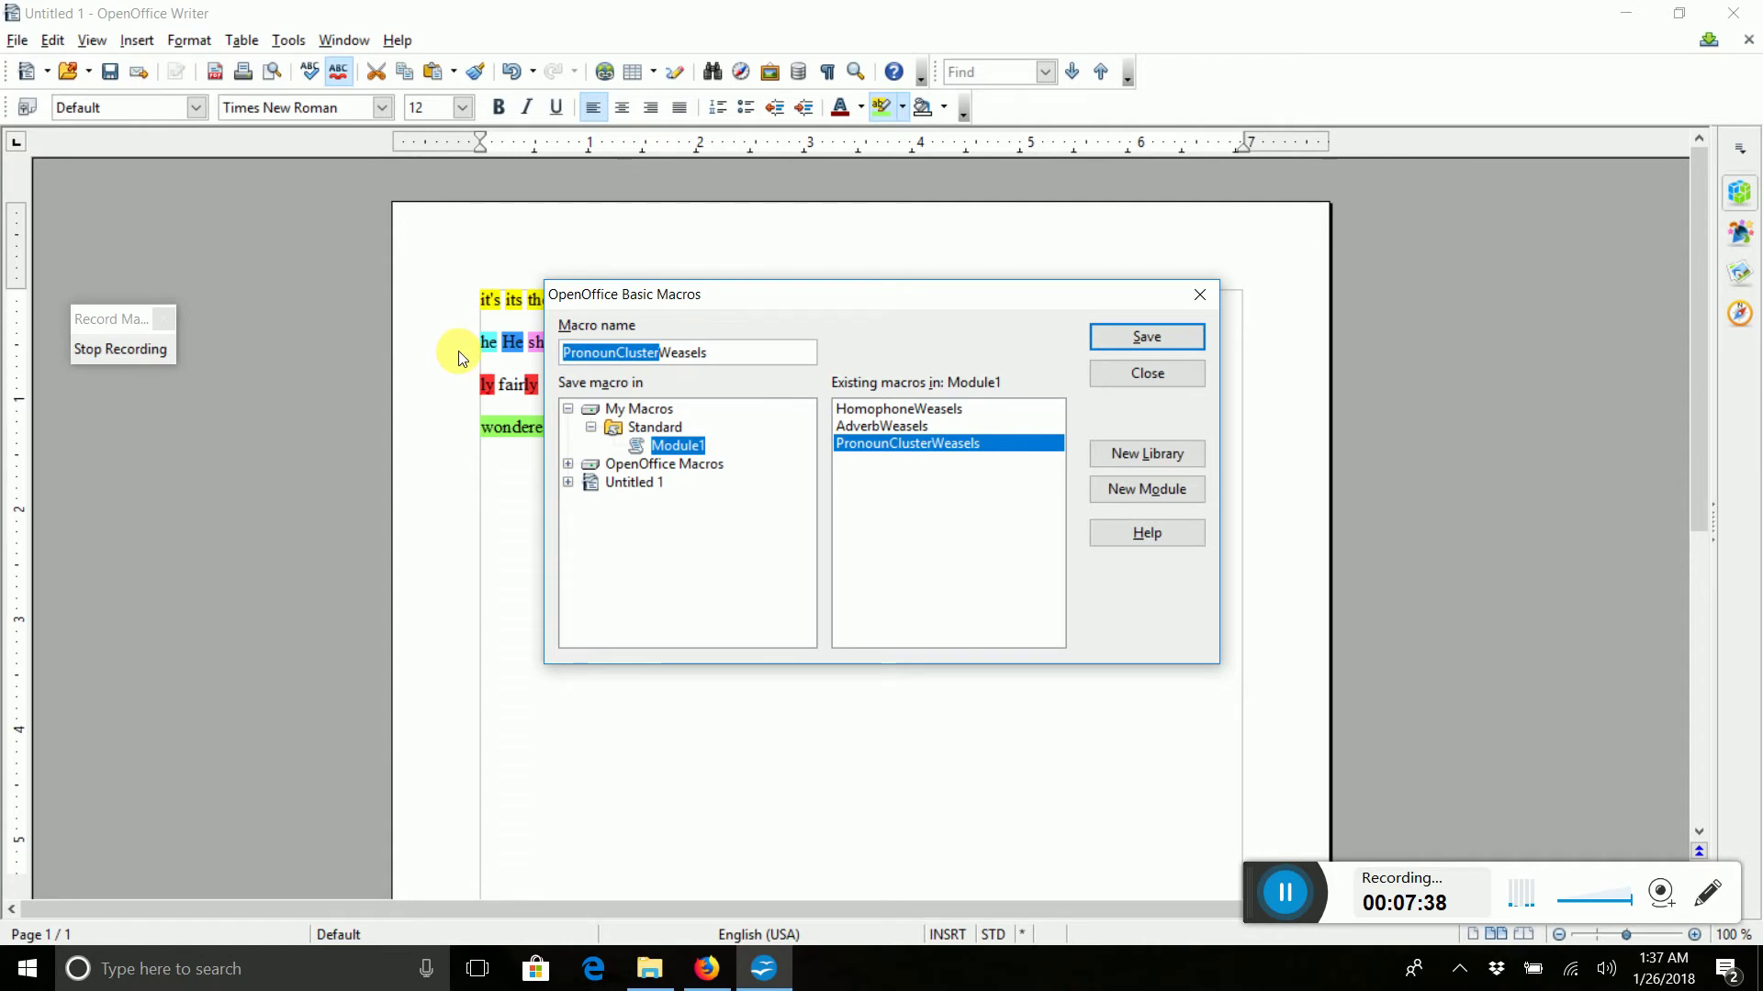
type("ShallowPOV")
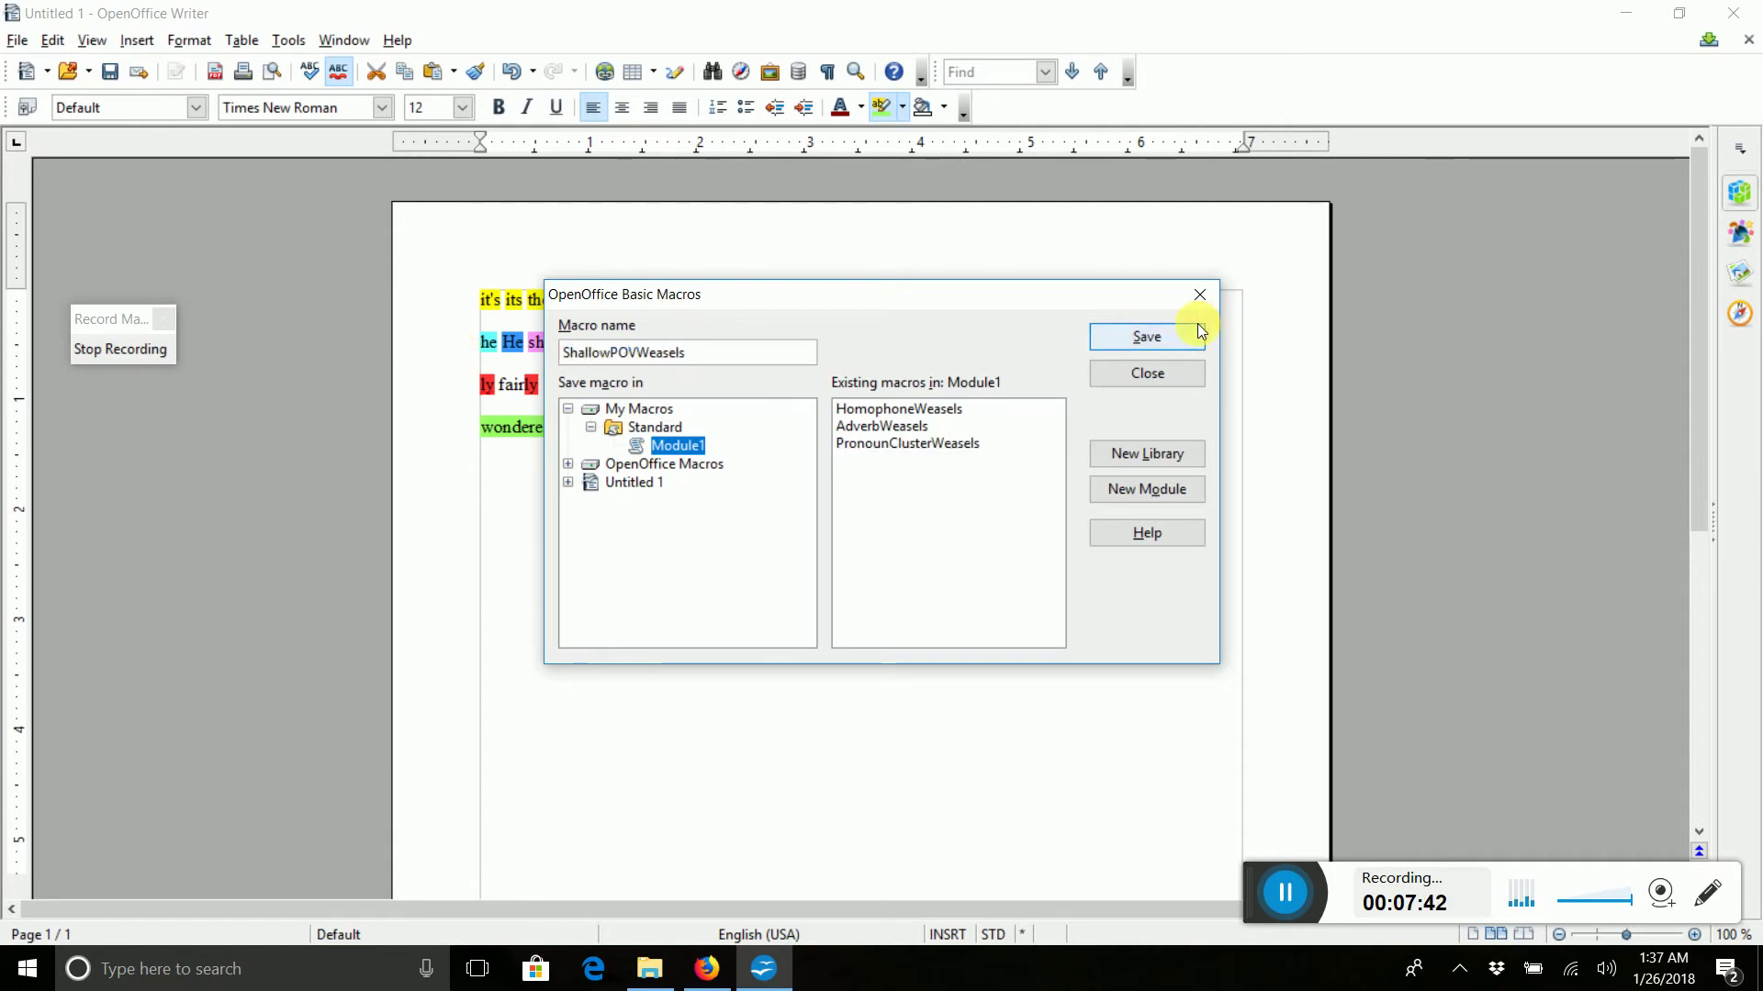
left_click(1168, 336)
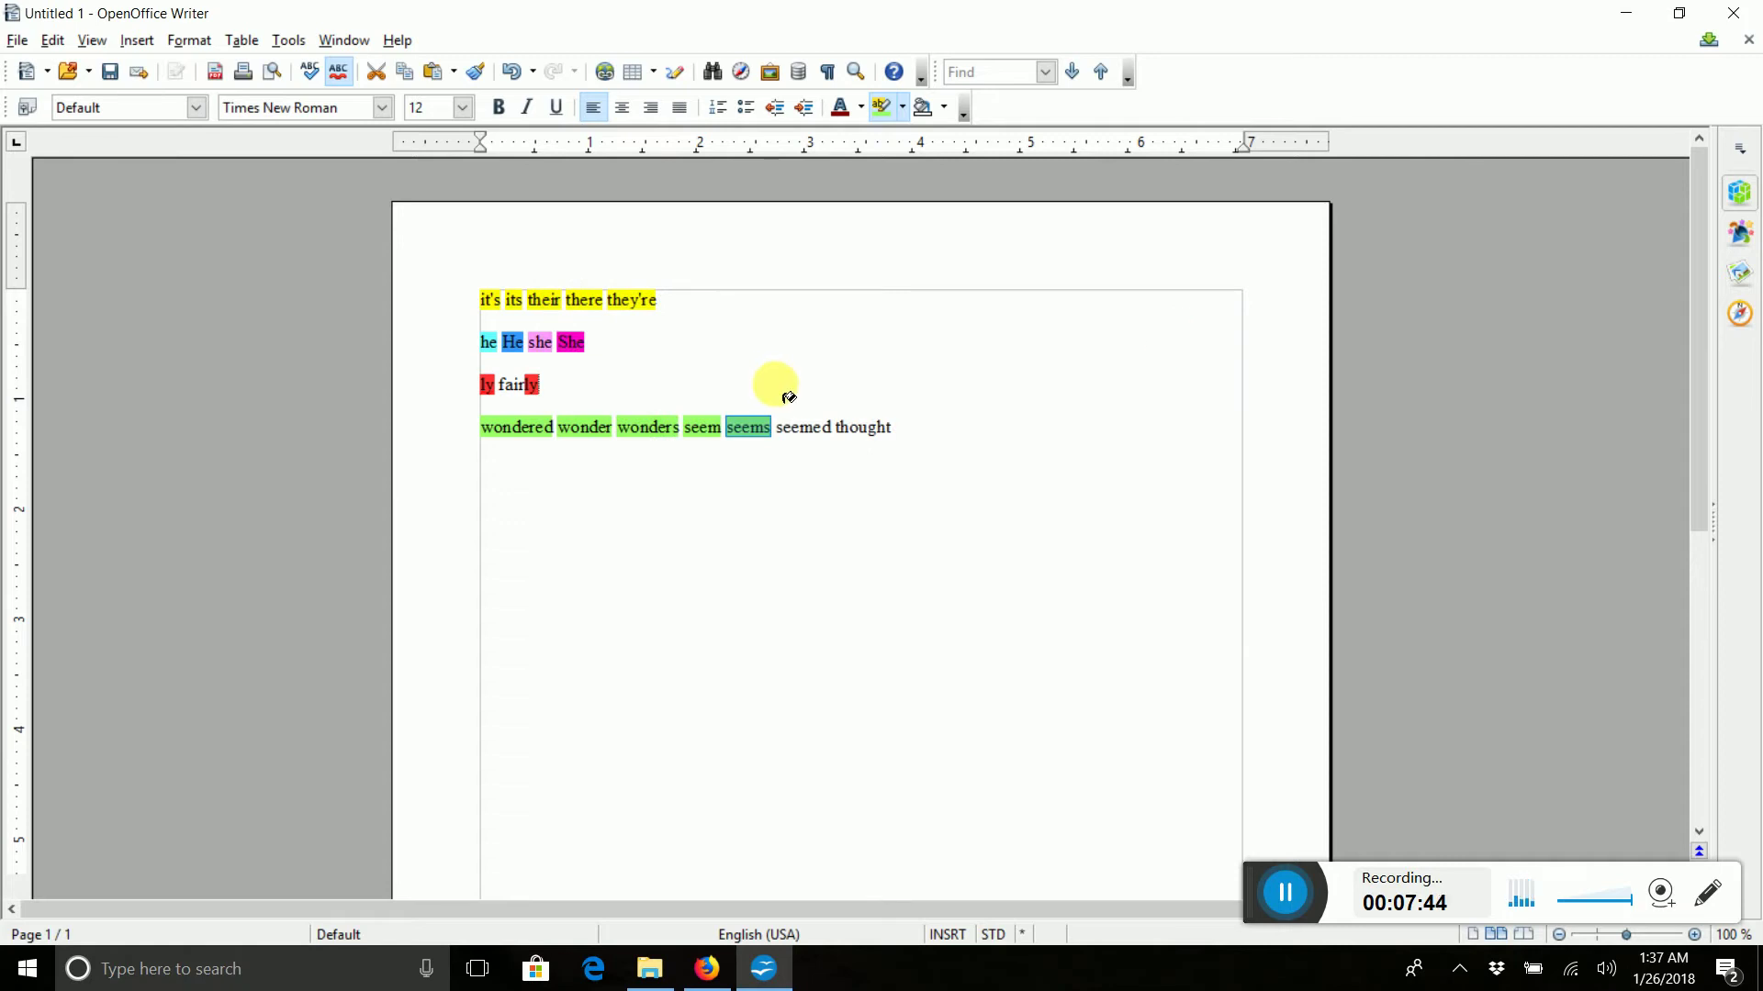
left_click(904, 411)
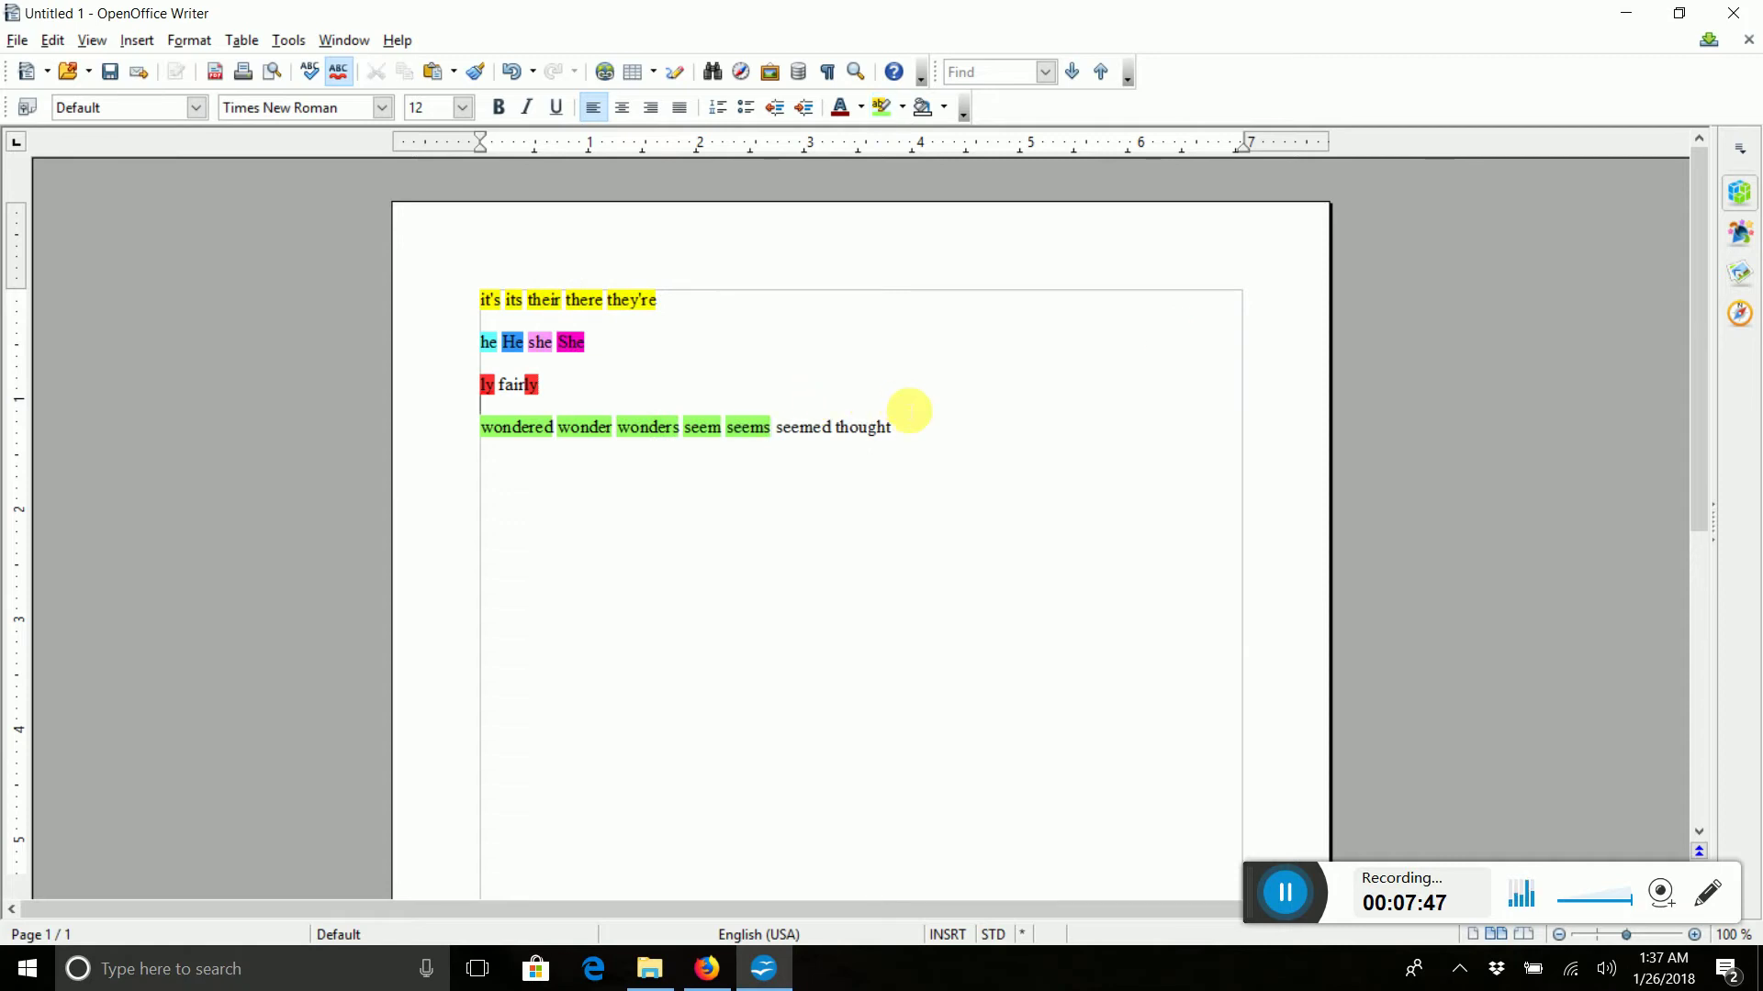
Clear all highlighting with No Fill, then add 'wonder wonder' after 'thought' on the last line
key("ctrl+a")
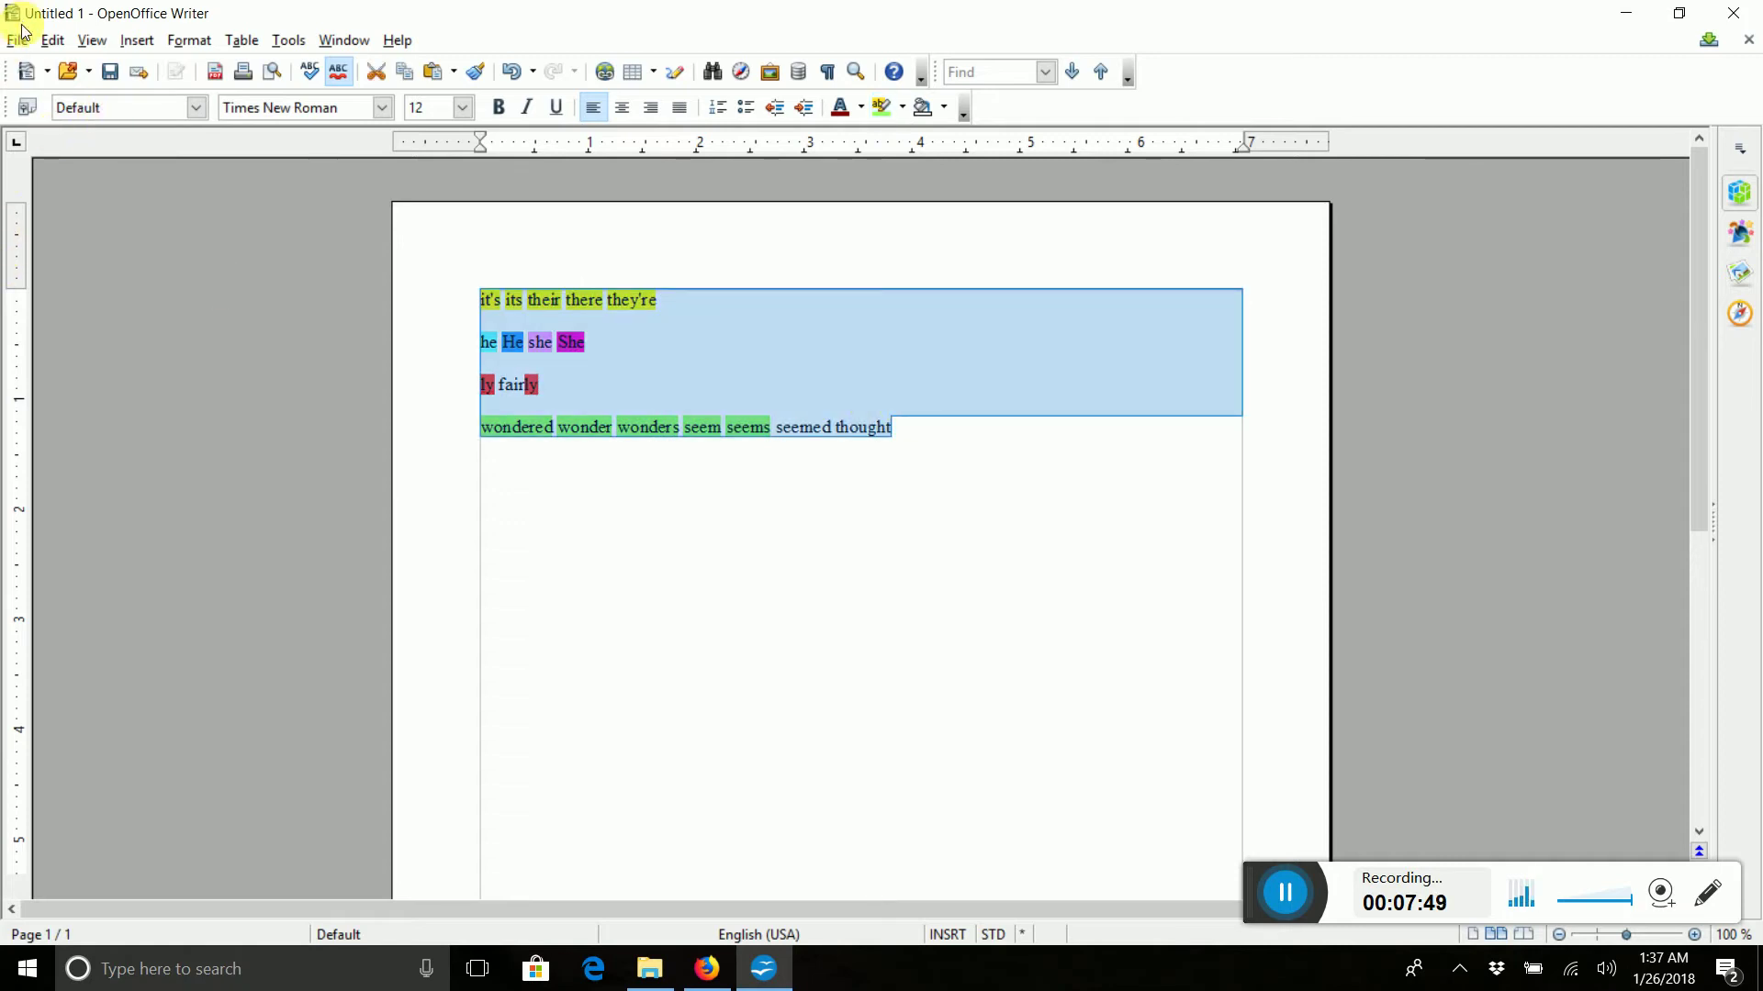
left_click(899, 115)
left_click(901, 129)
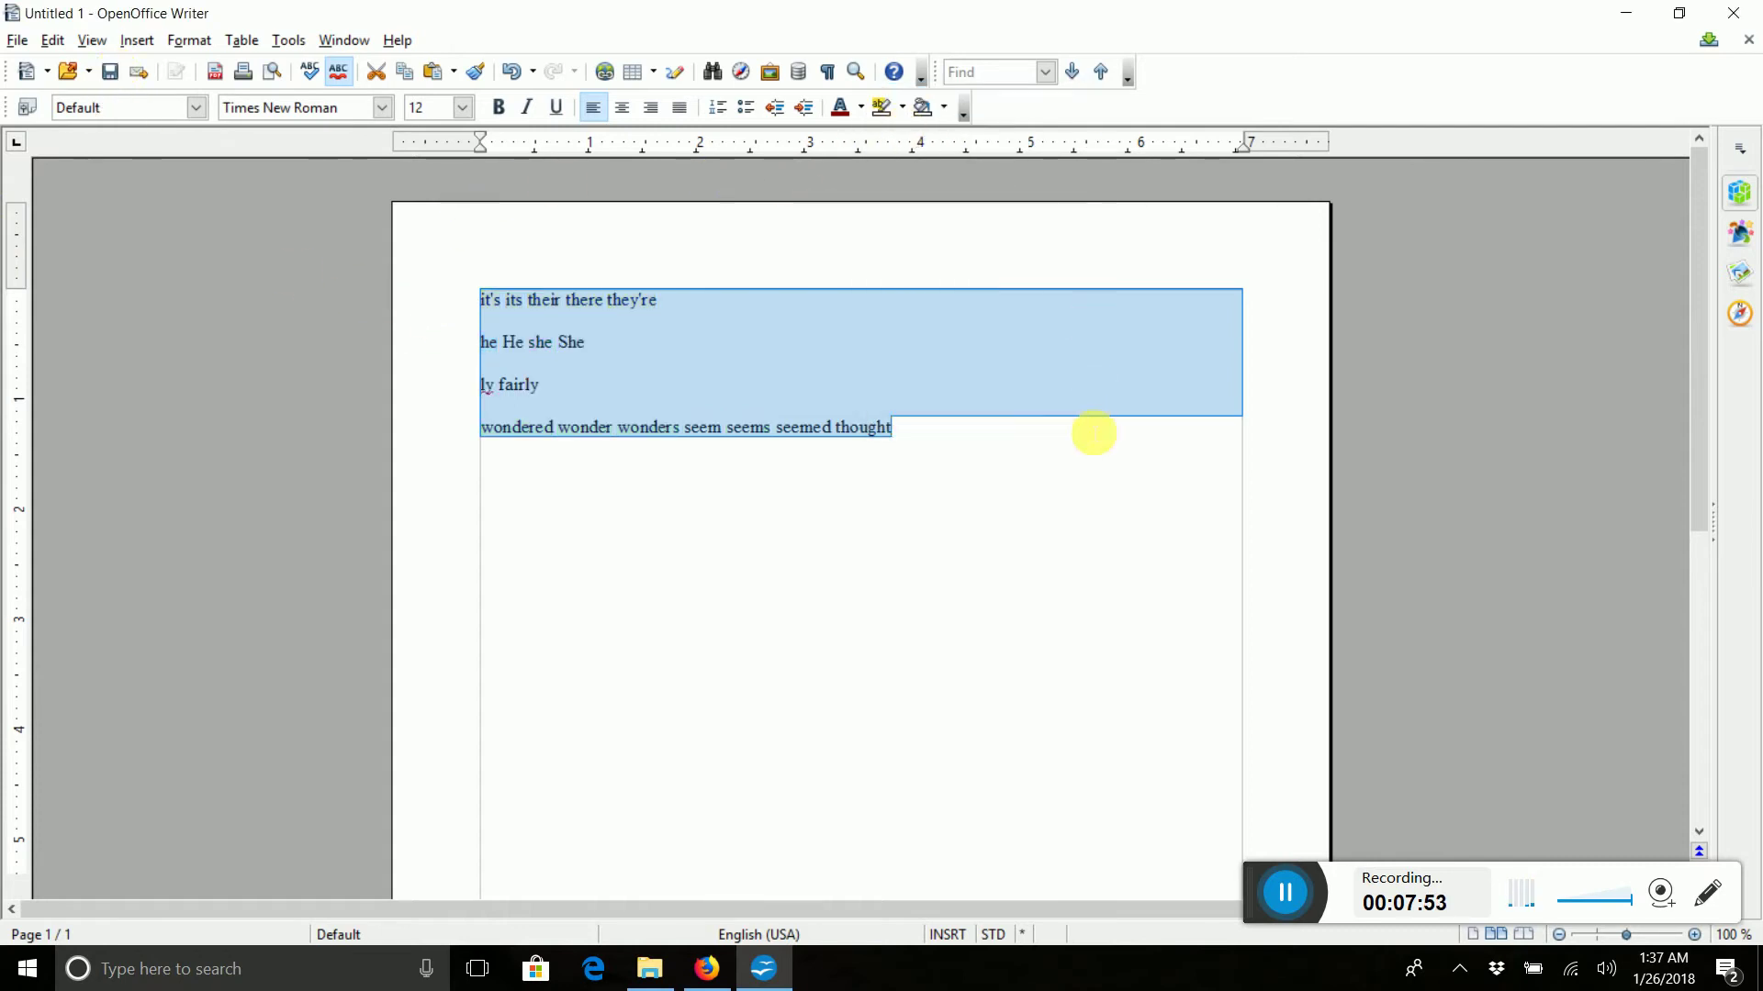
left_click(1092, 432)
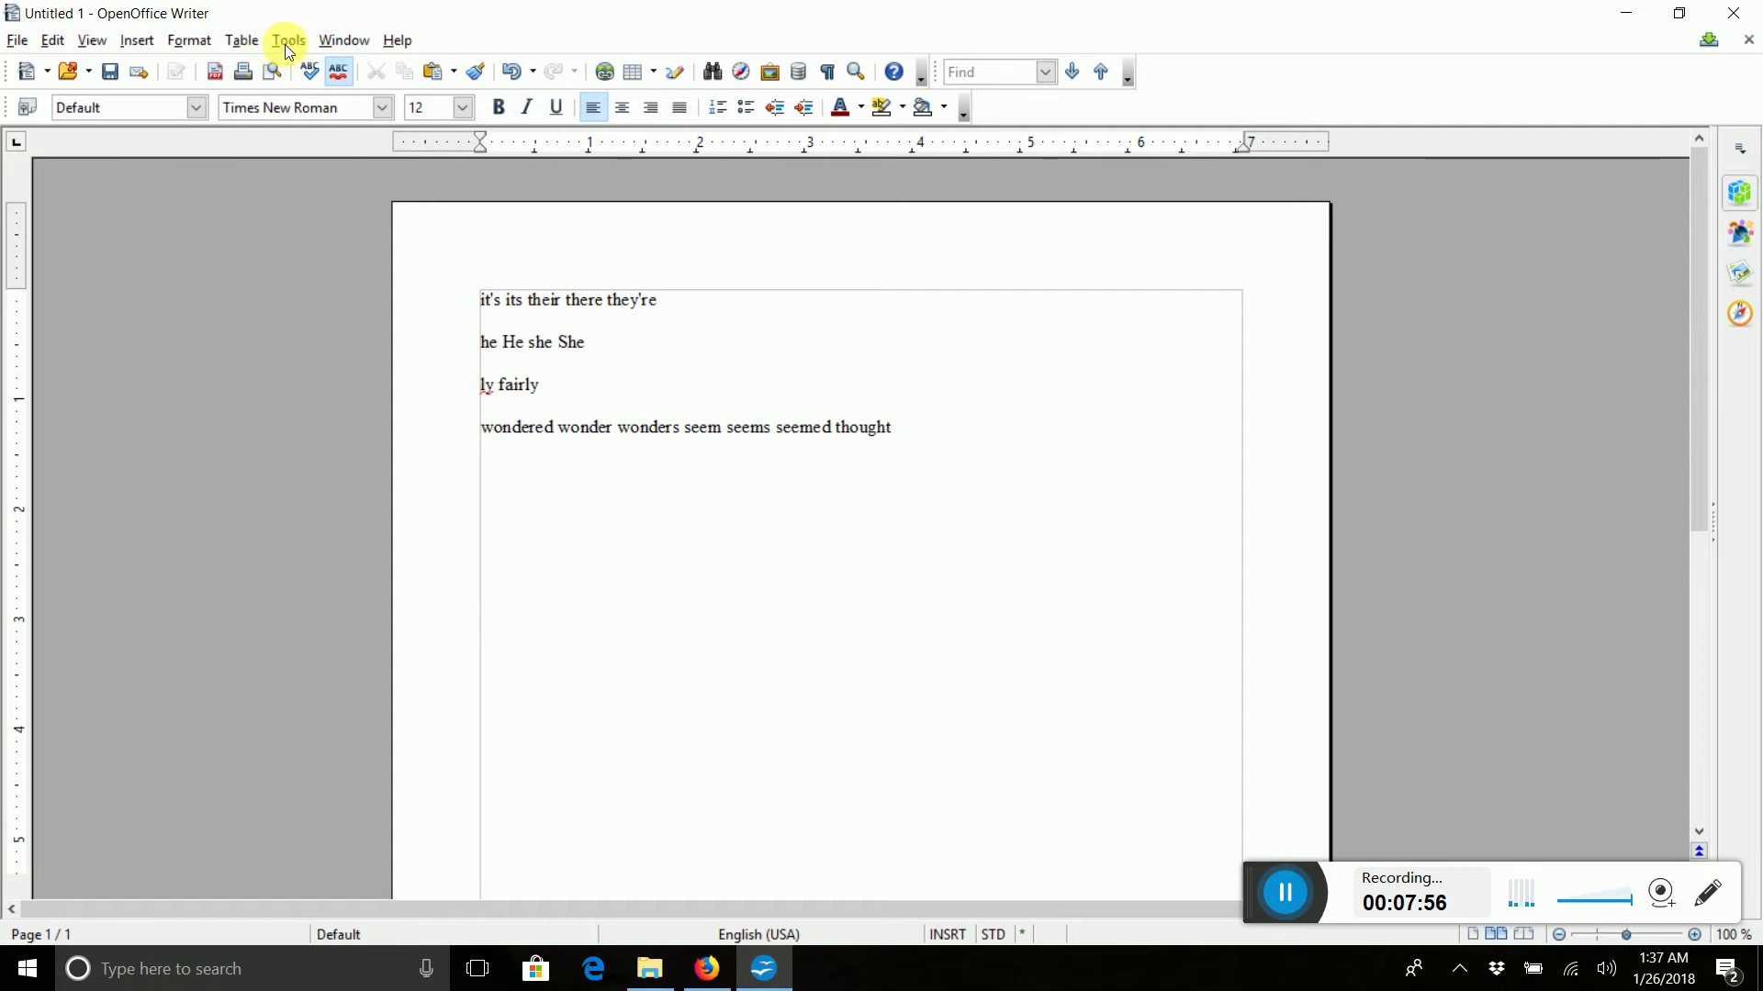
type("won")
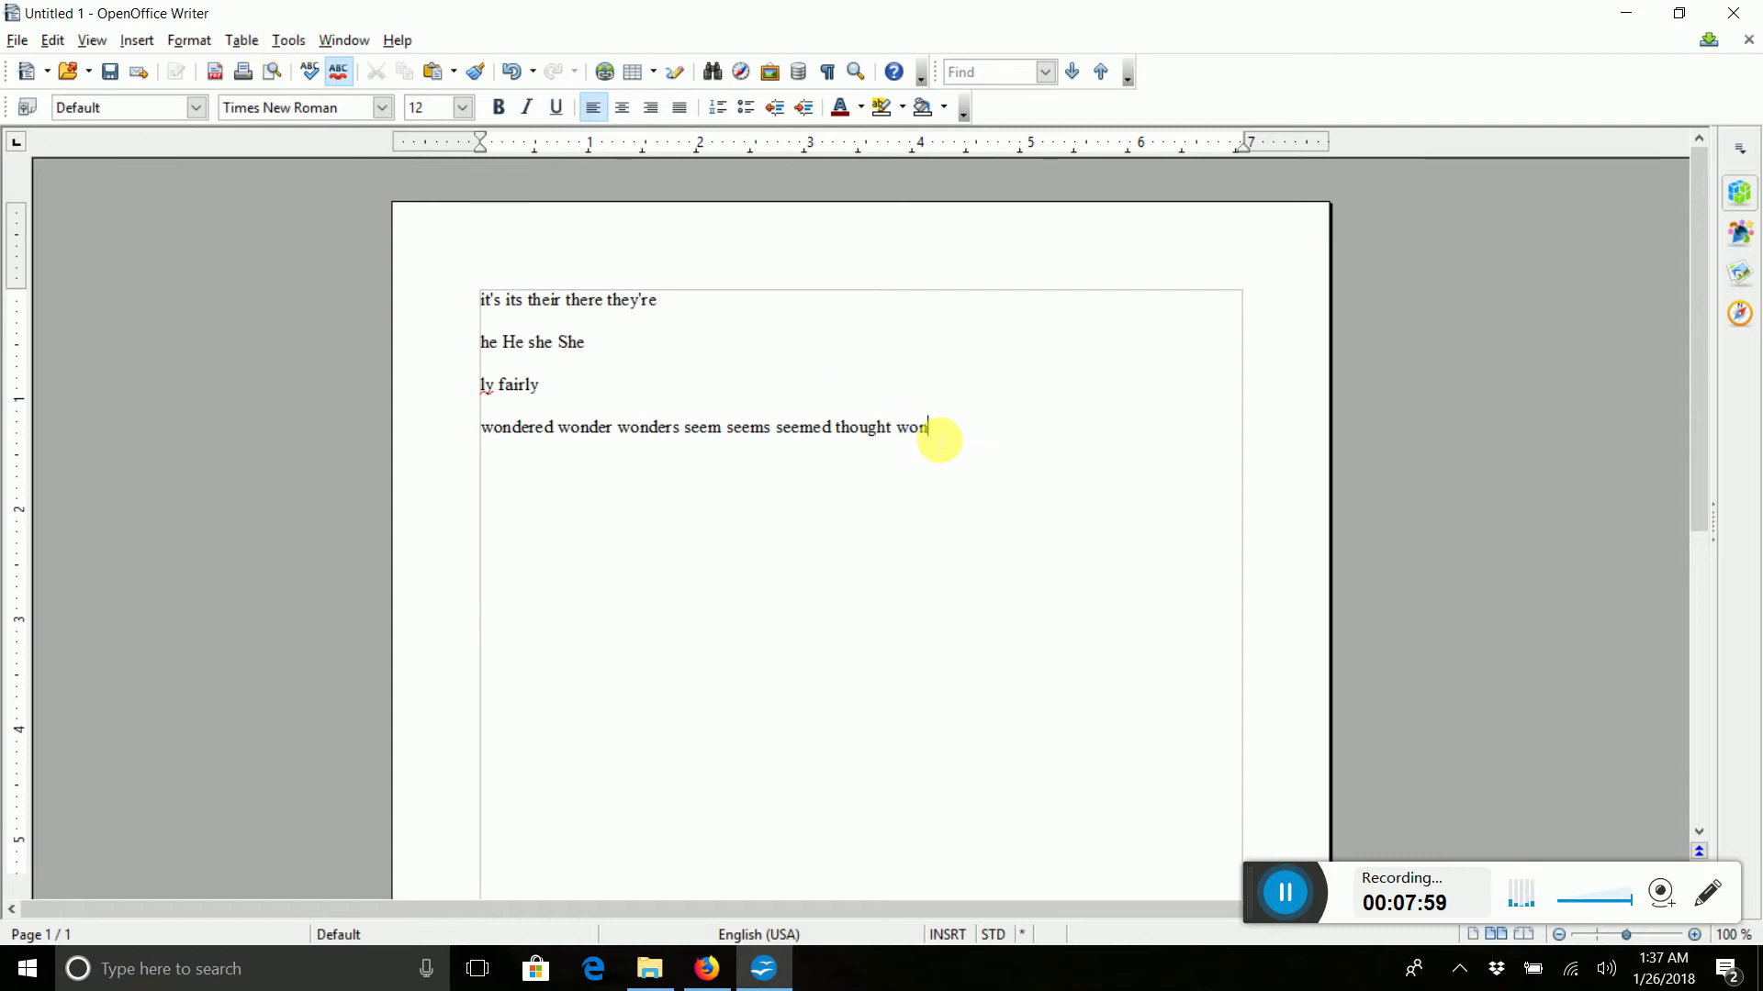
type("der wo")
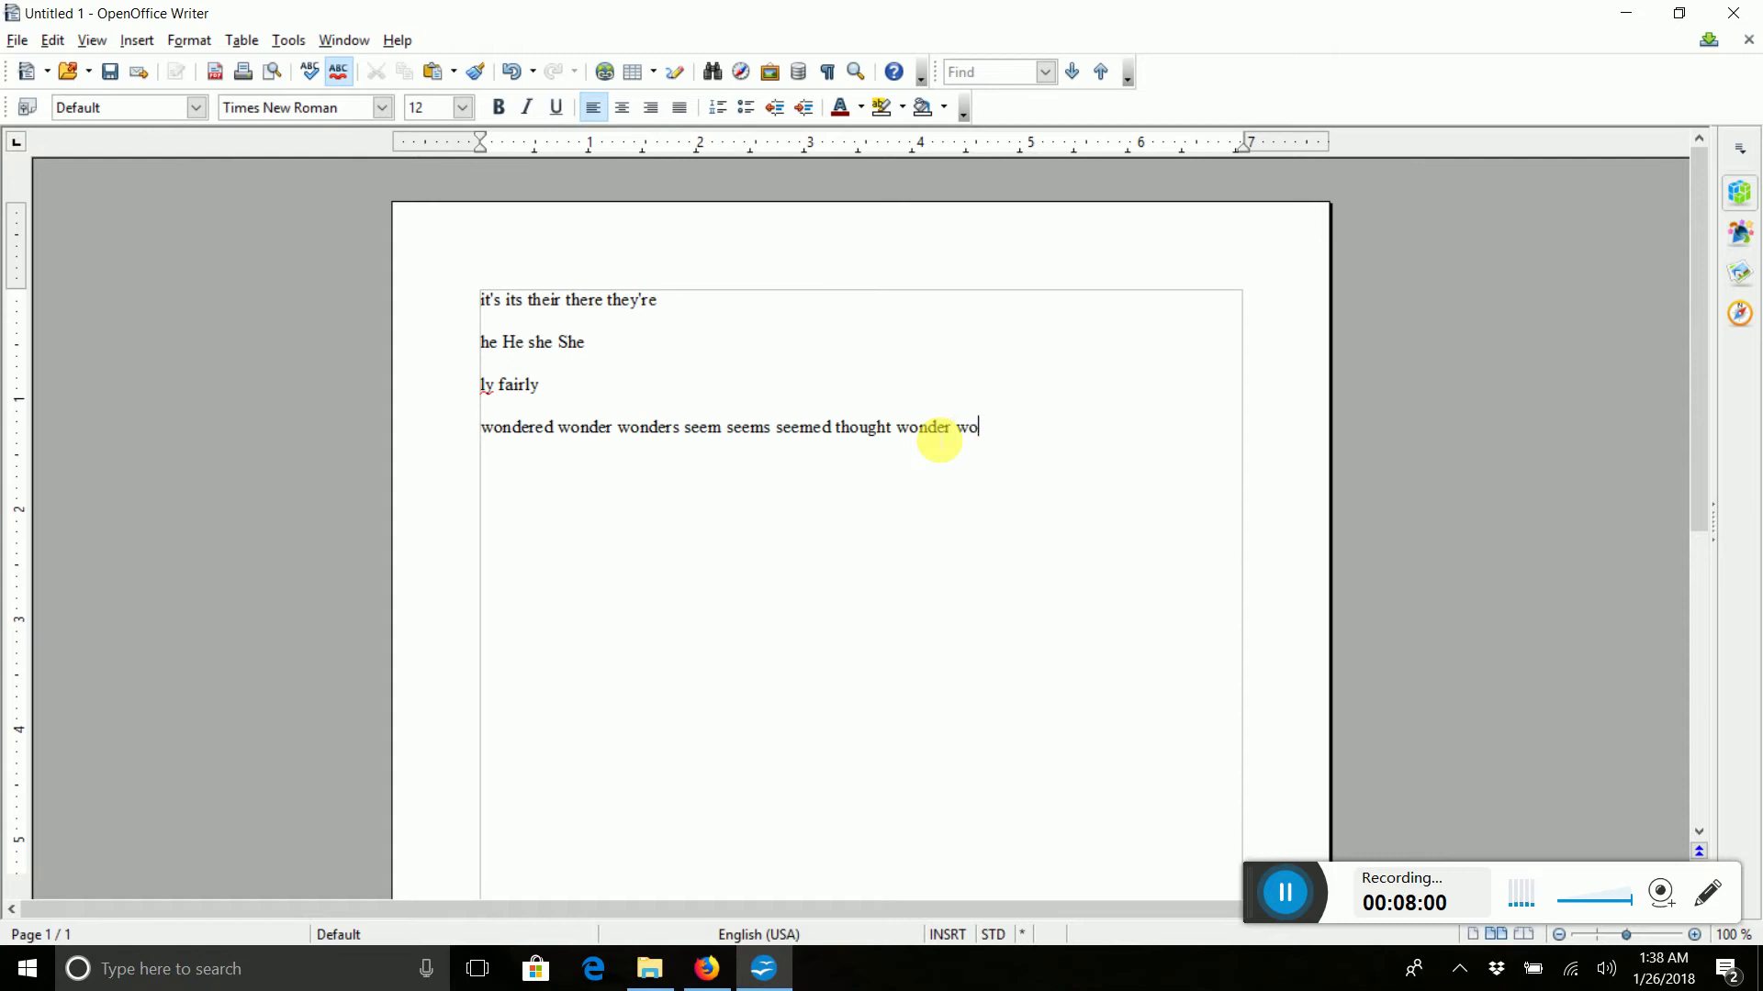
type("nderfully")
Run the AdverbWeasels macro from My Macros > Standard > Module1, turning every 'ly' red
left_click(288, 40)
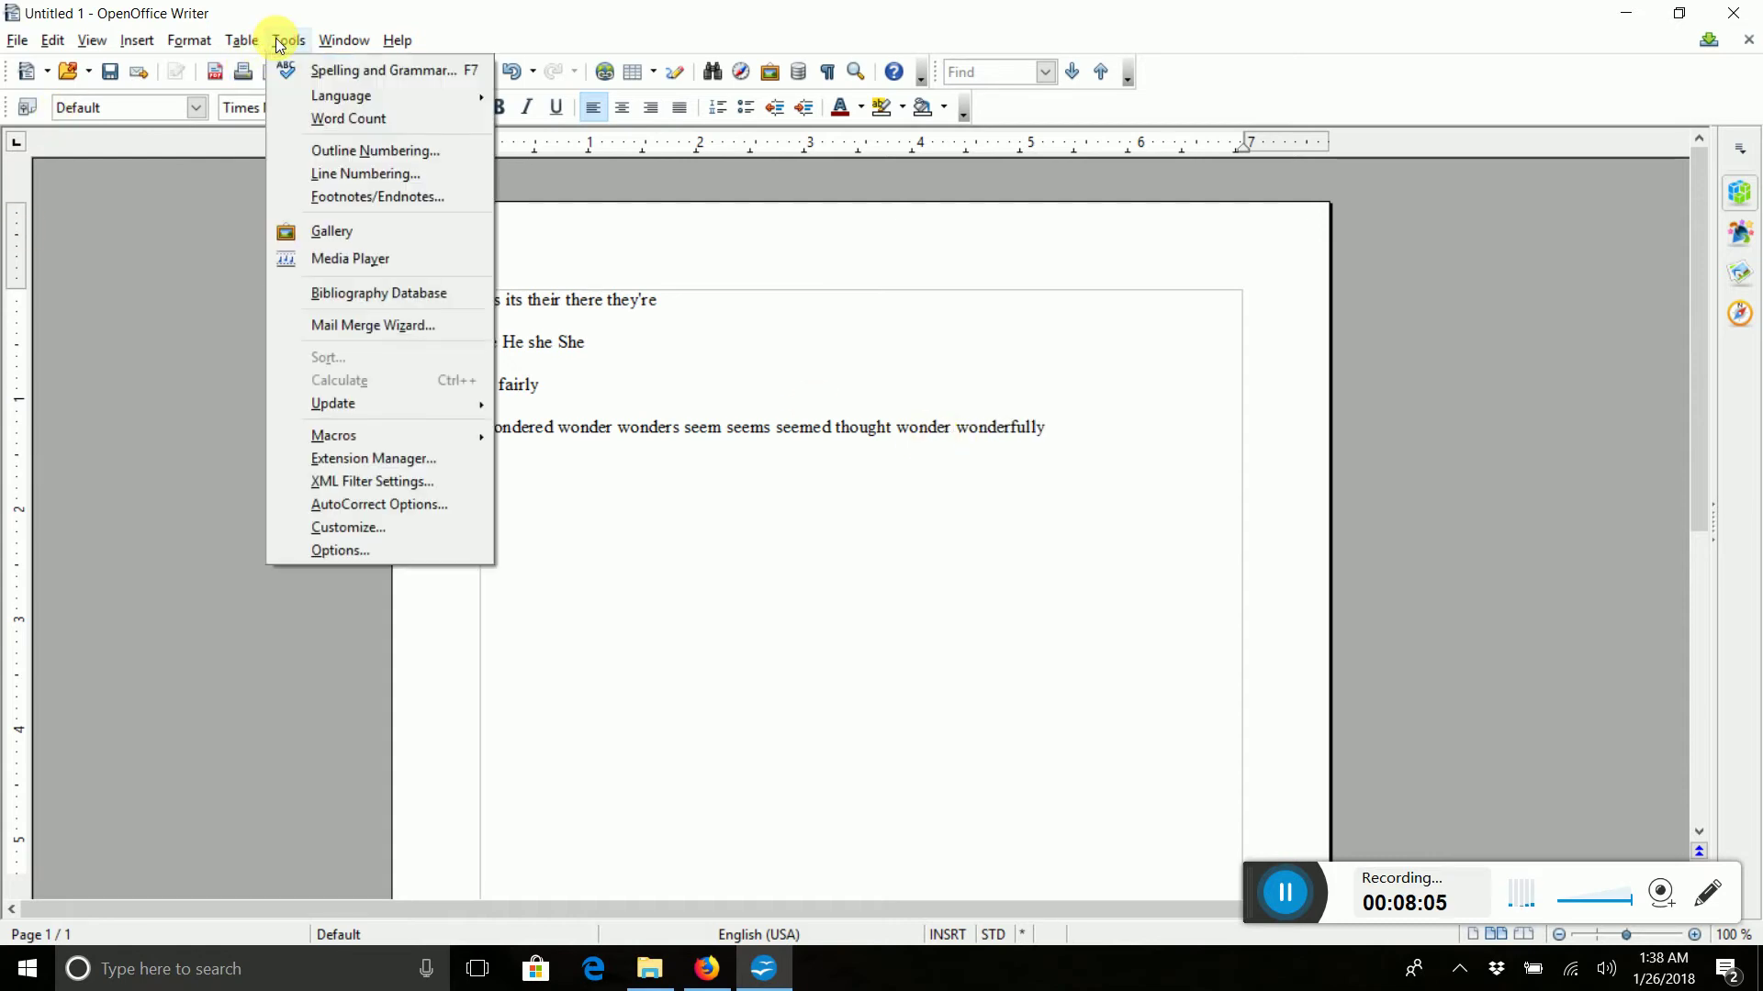
mouse_move(327, 435)
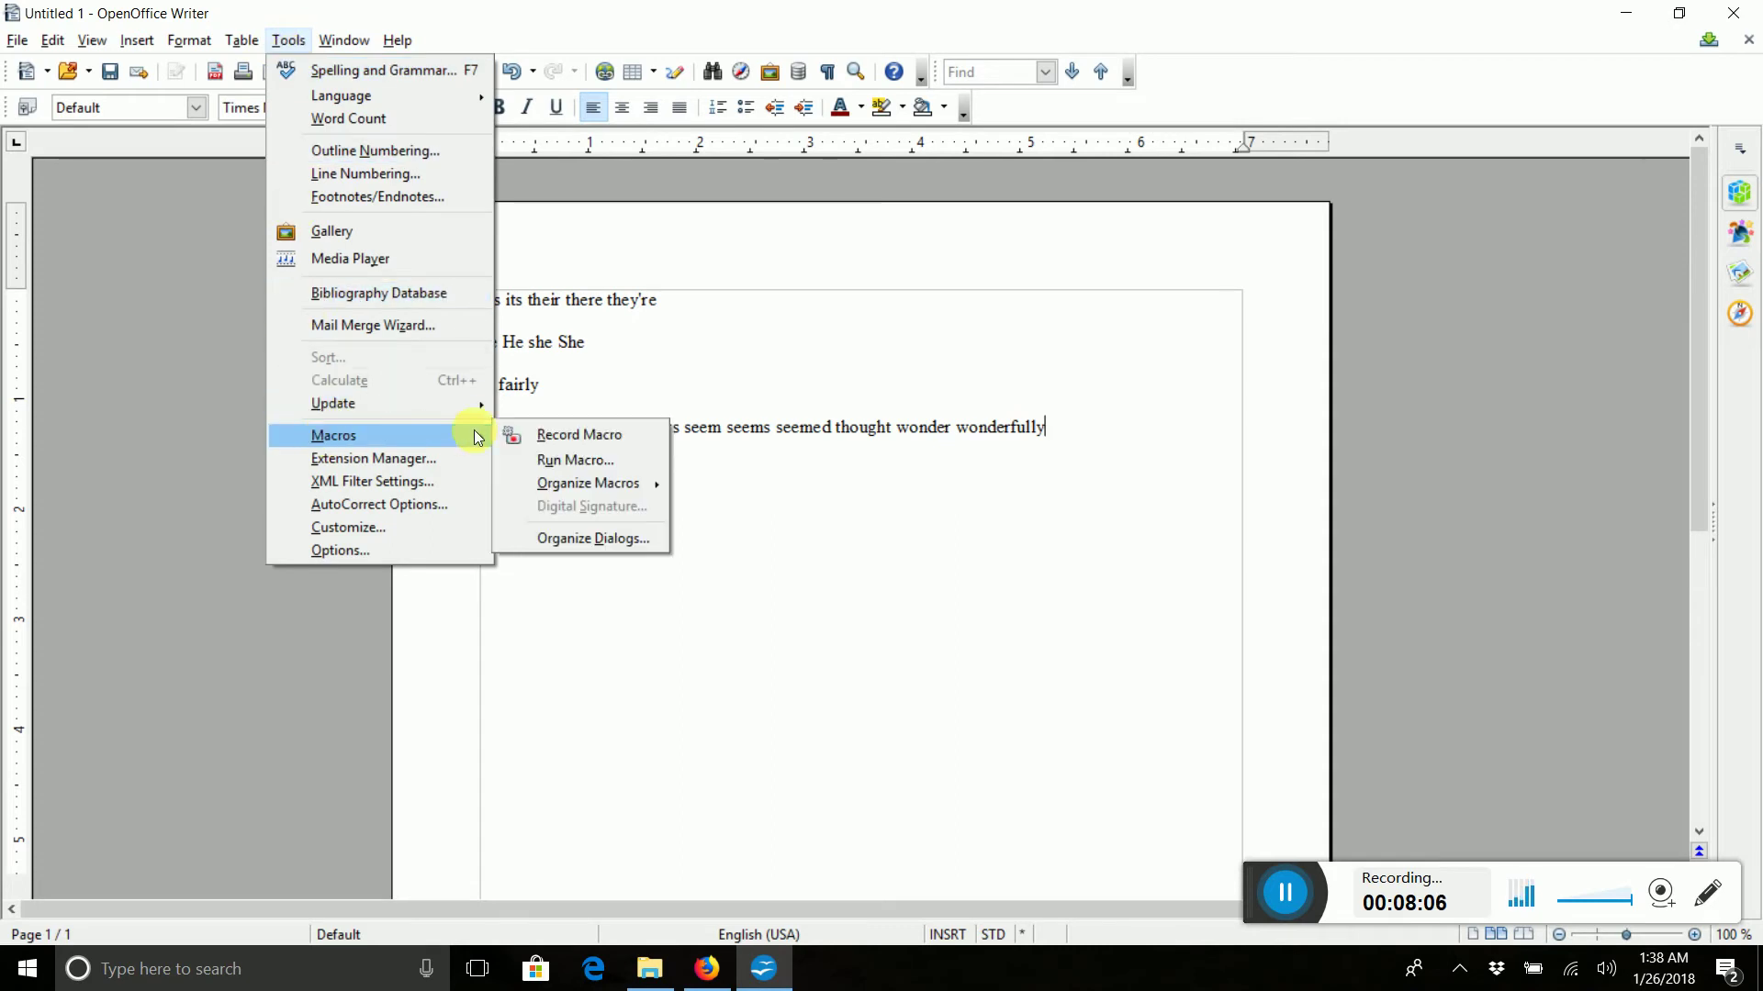
left_click(560, 461)
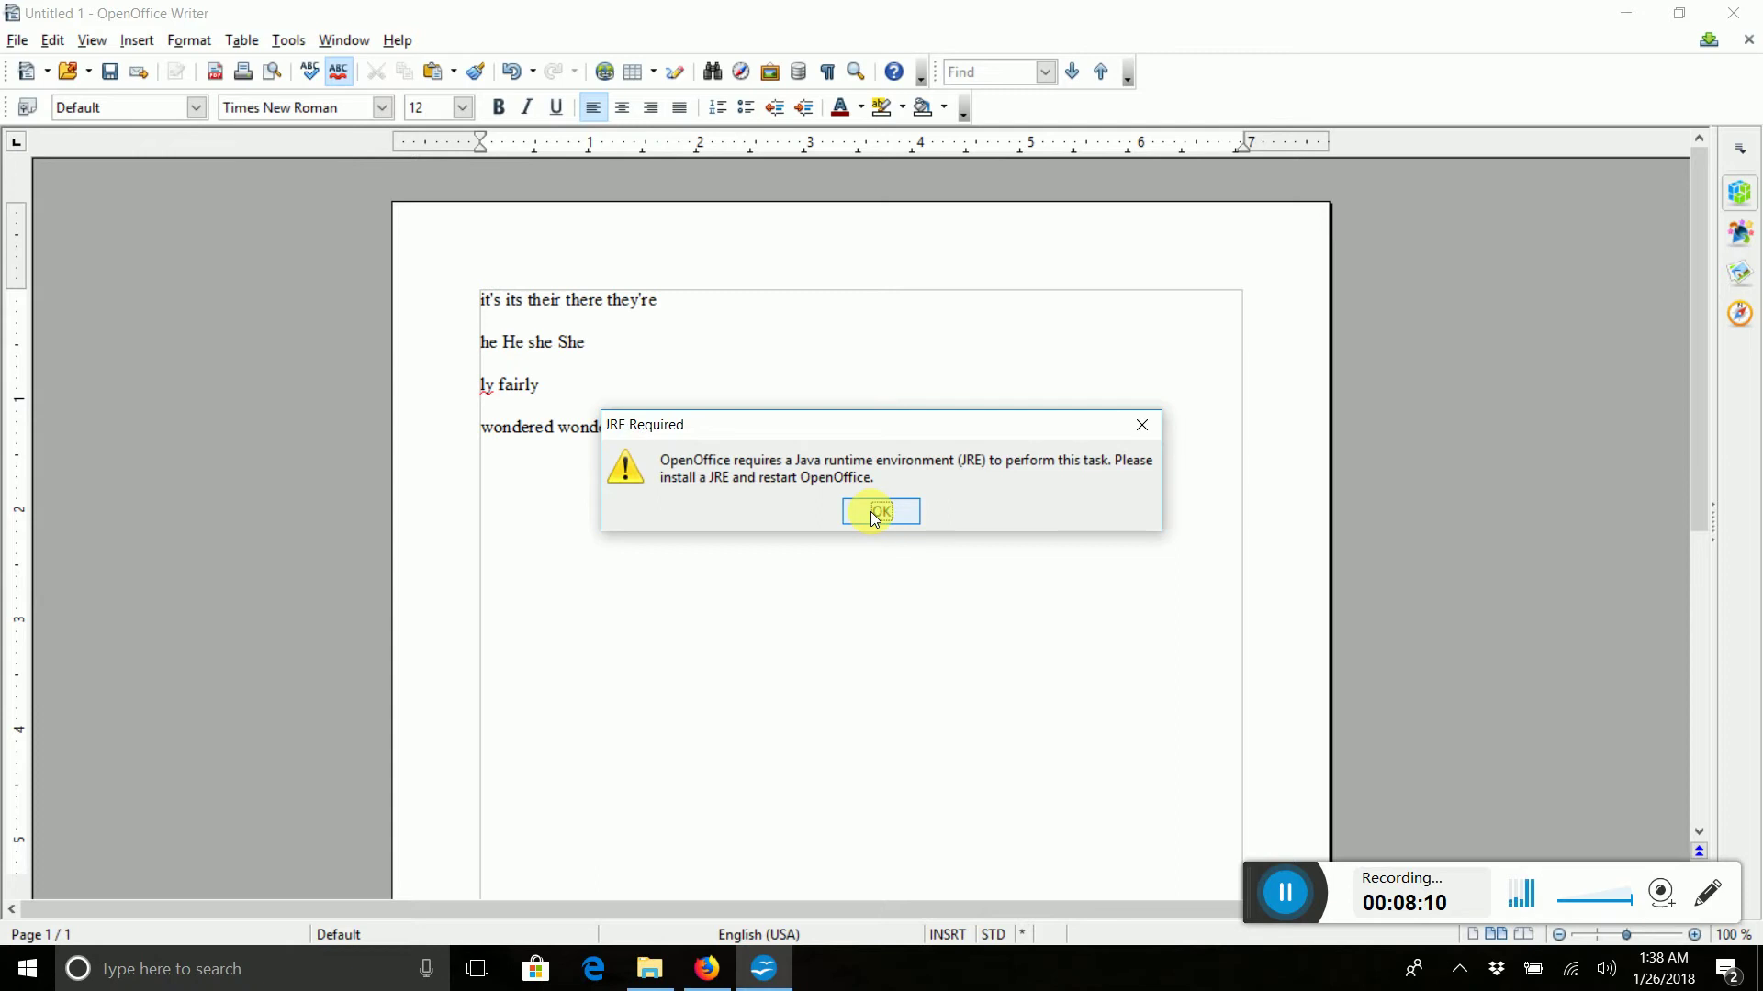
left_click(874, 514)
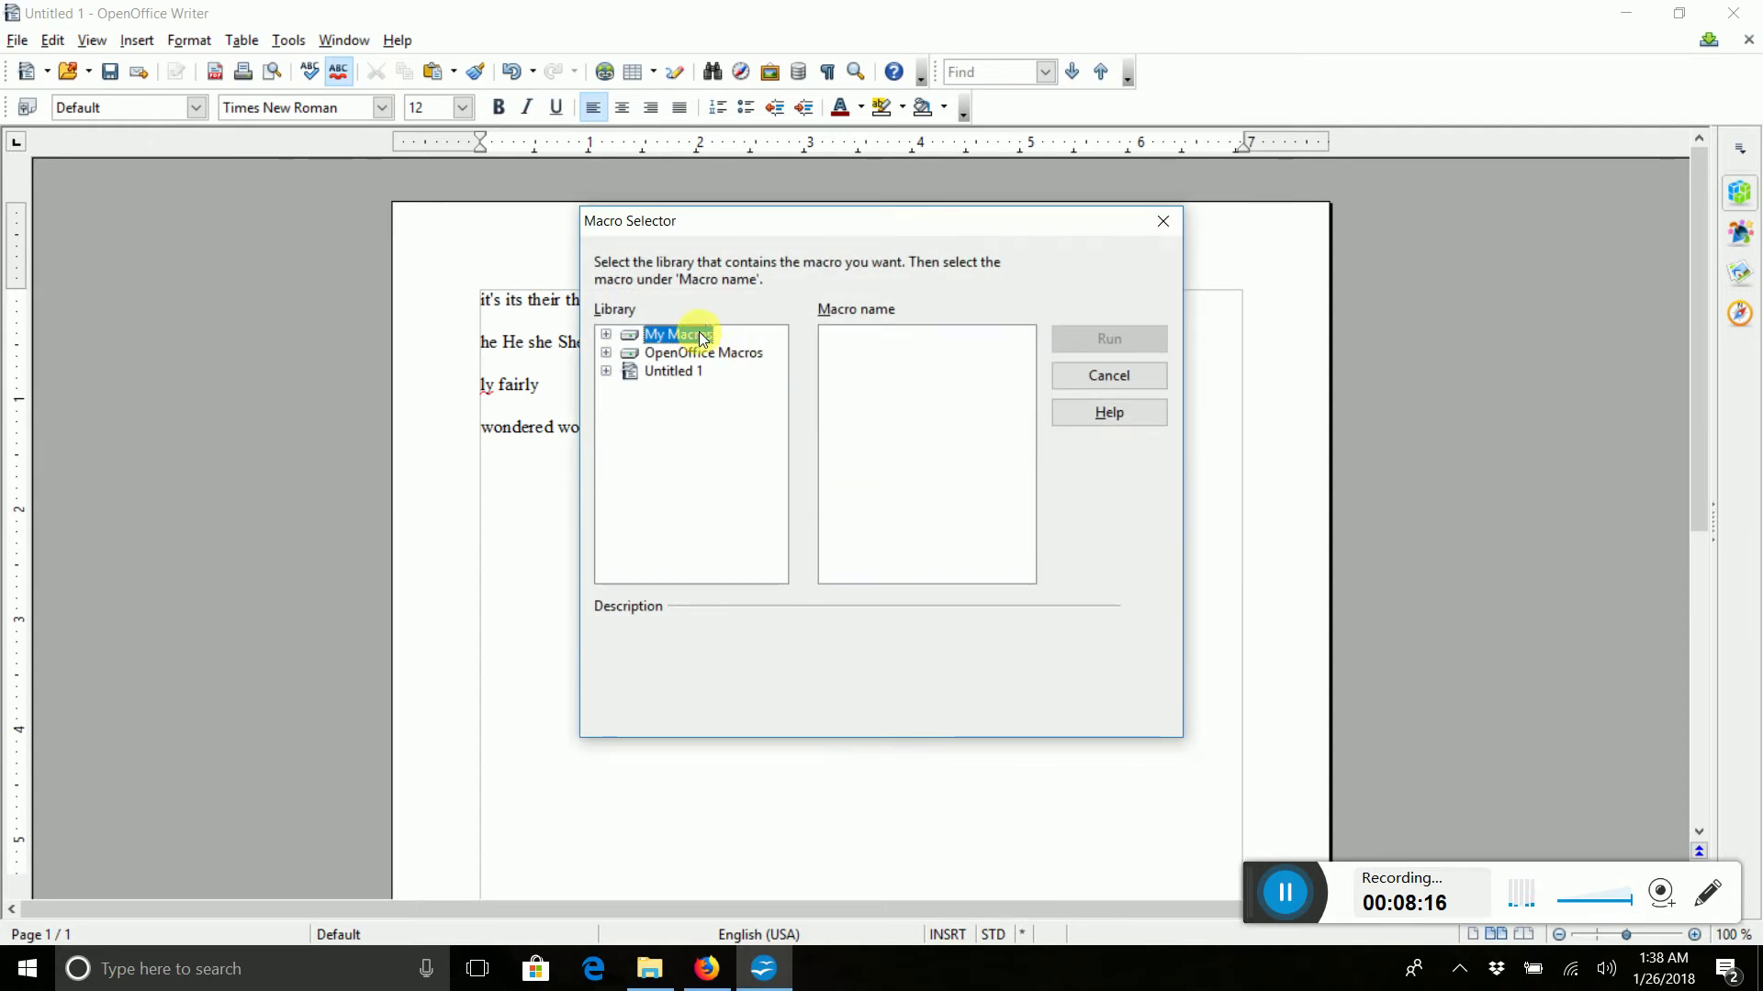
left_click(606, 335)
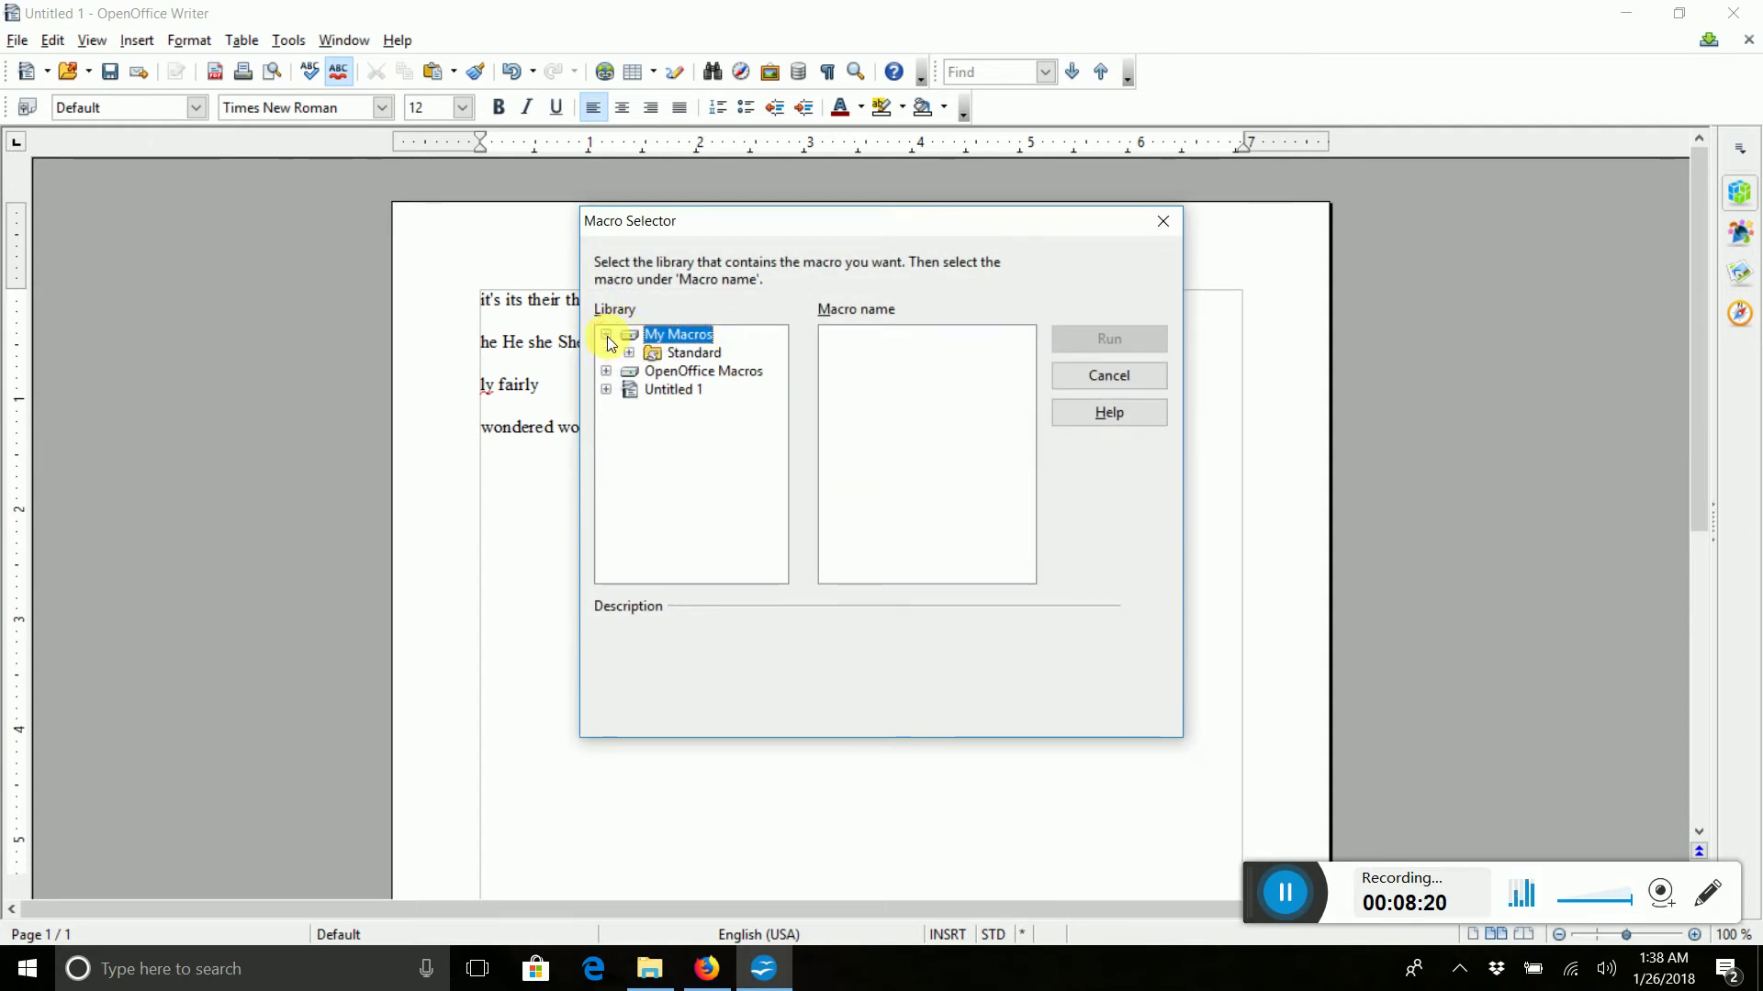
left_click(630, 353)
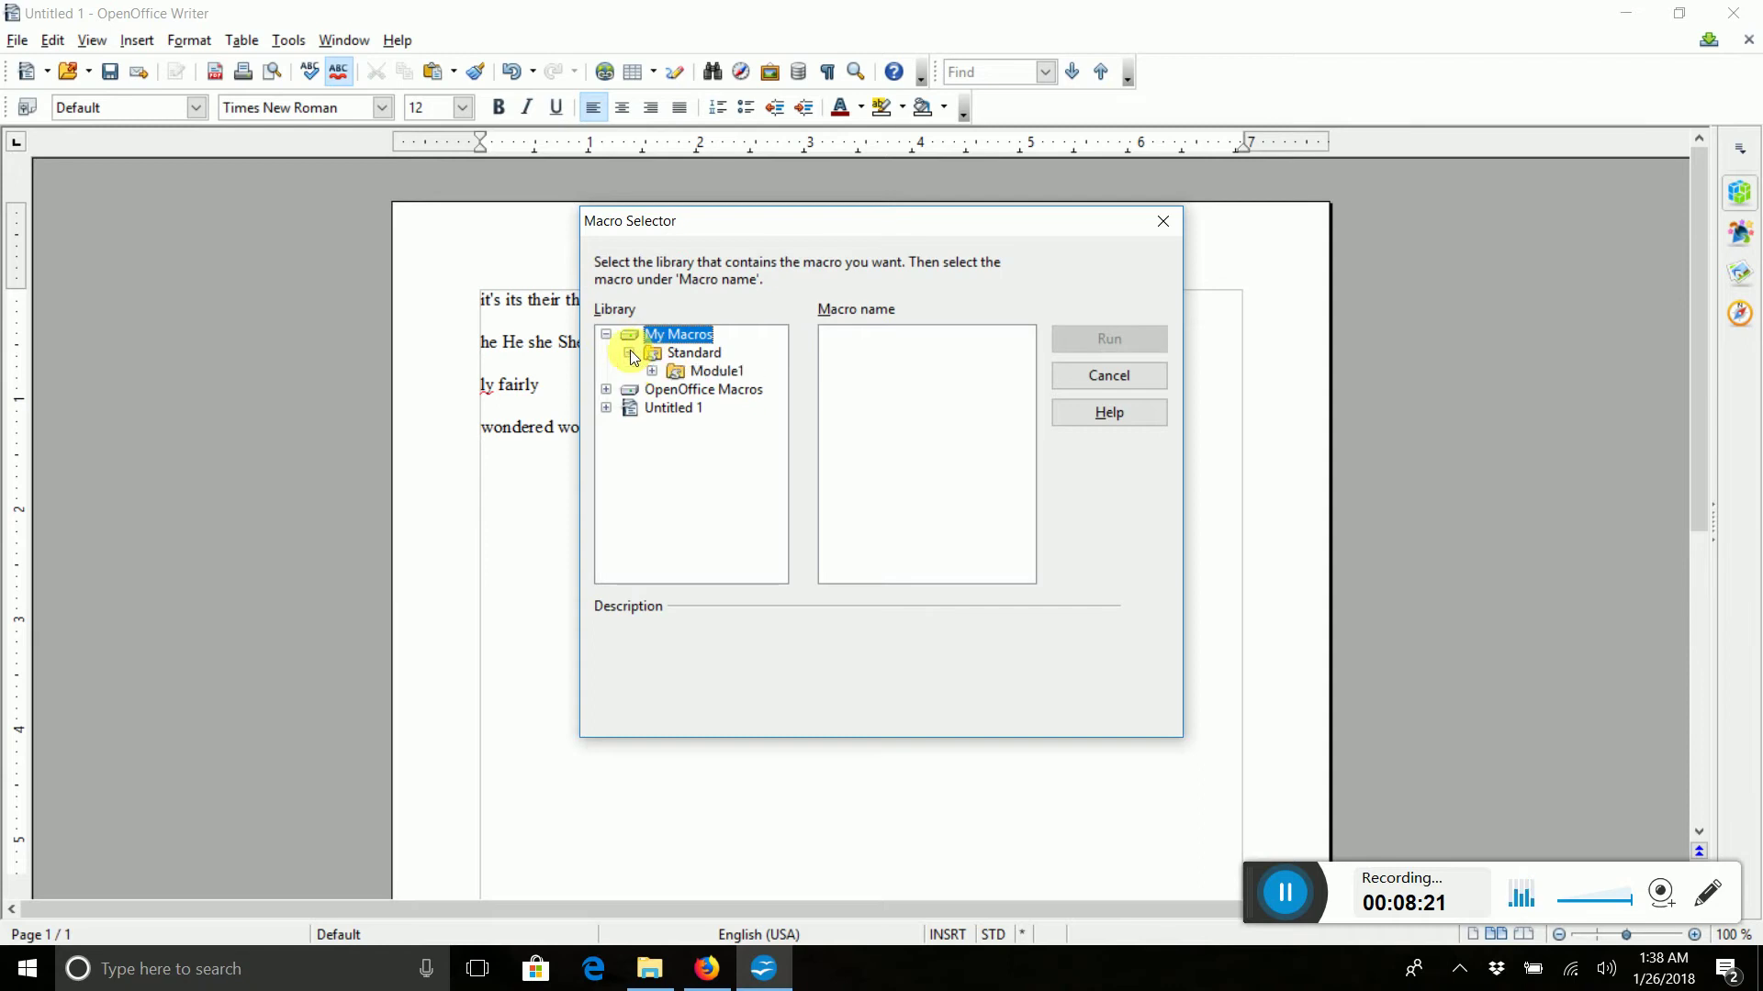
left_click(732, 377)
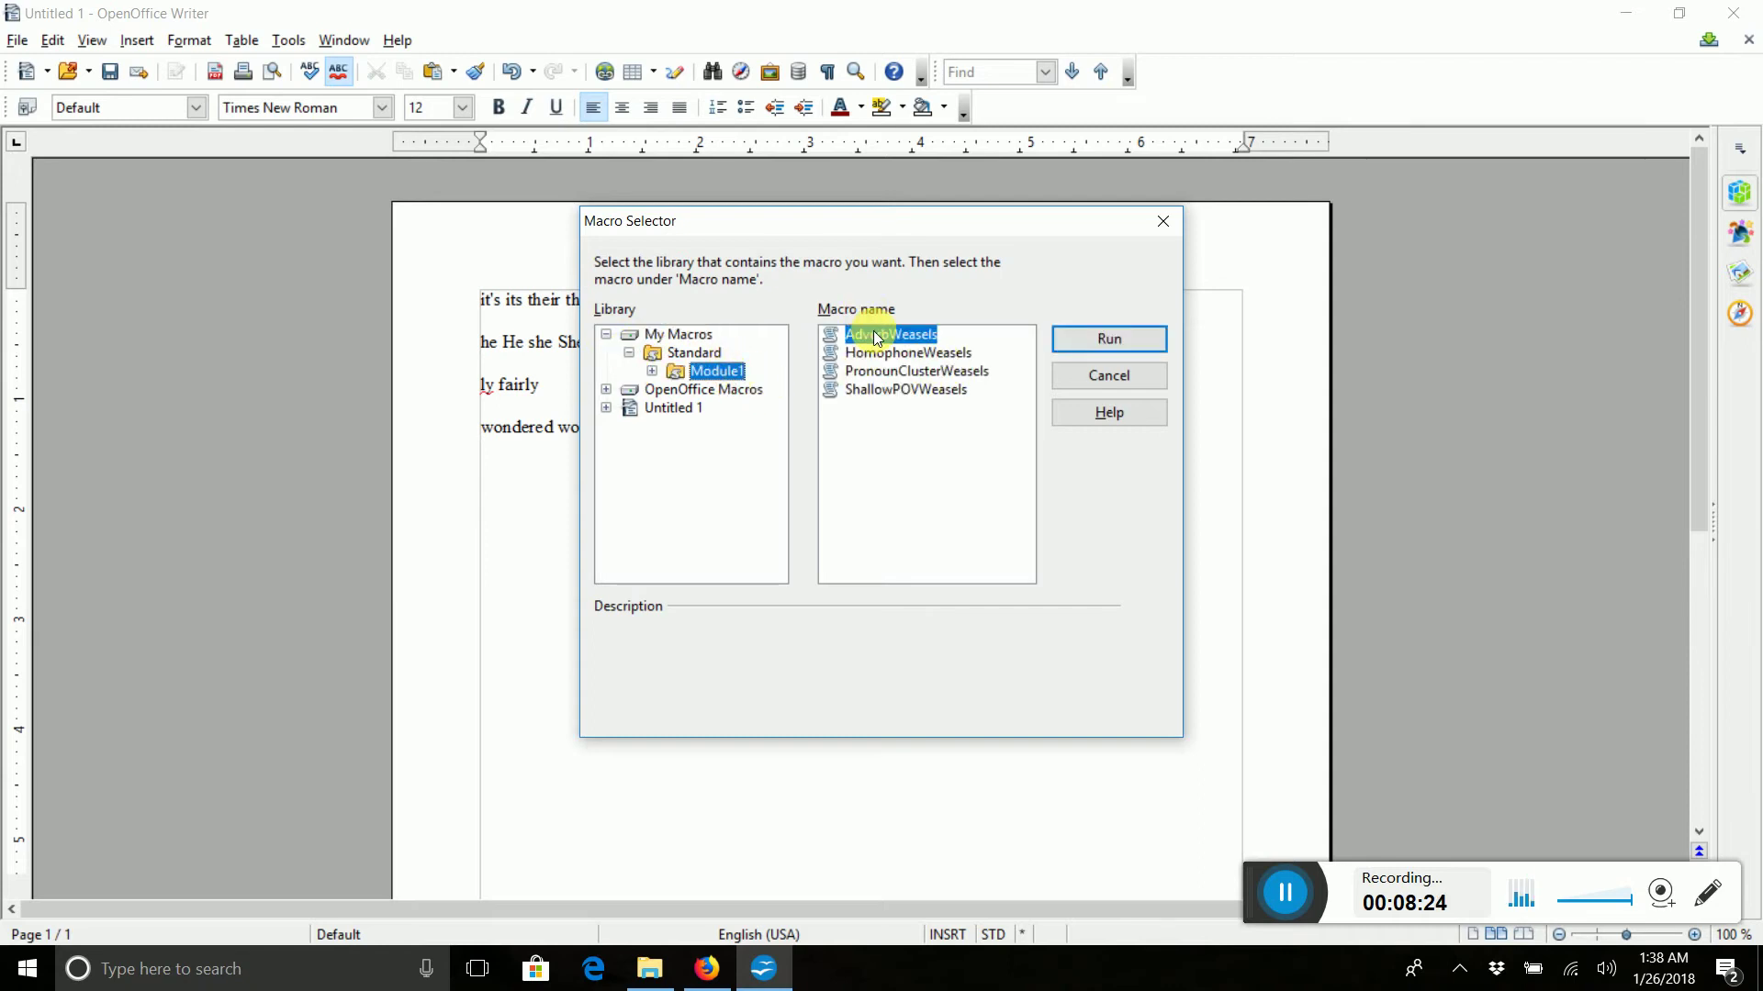
left_click(1076, 334)
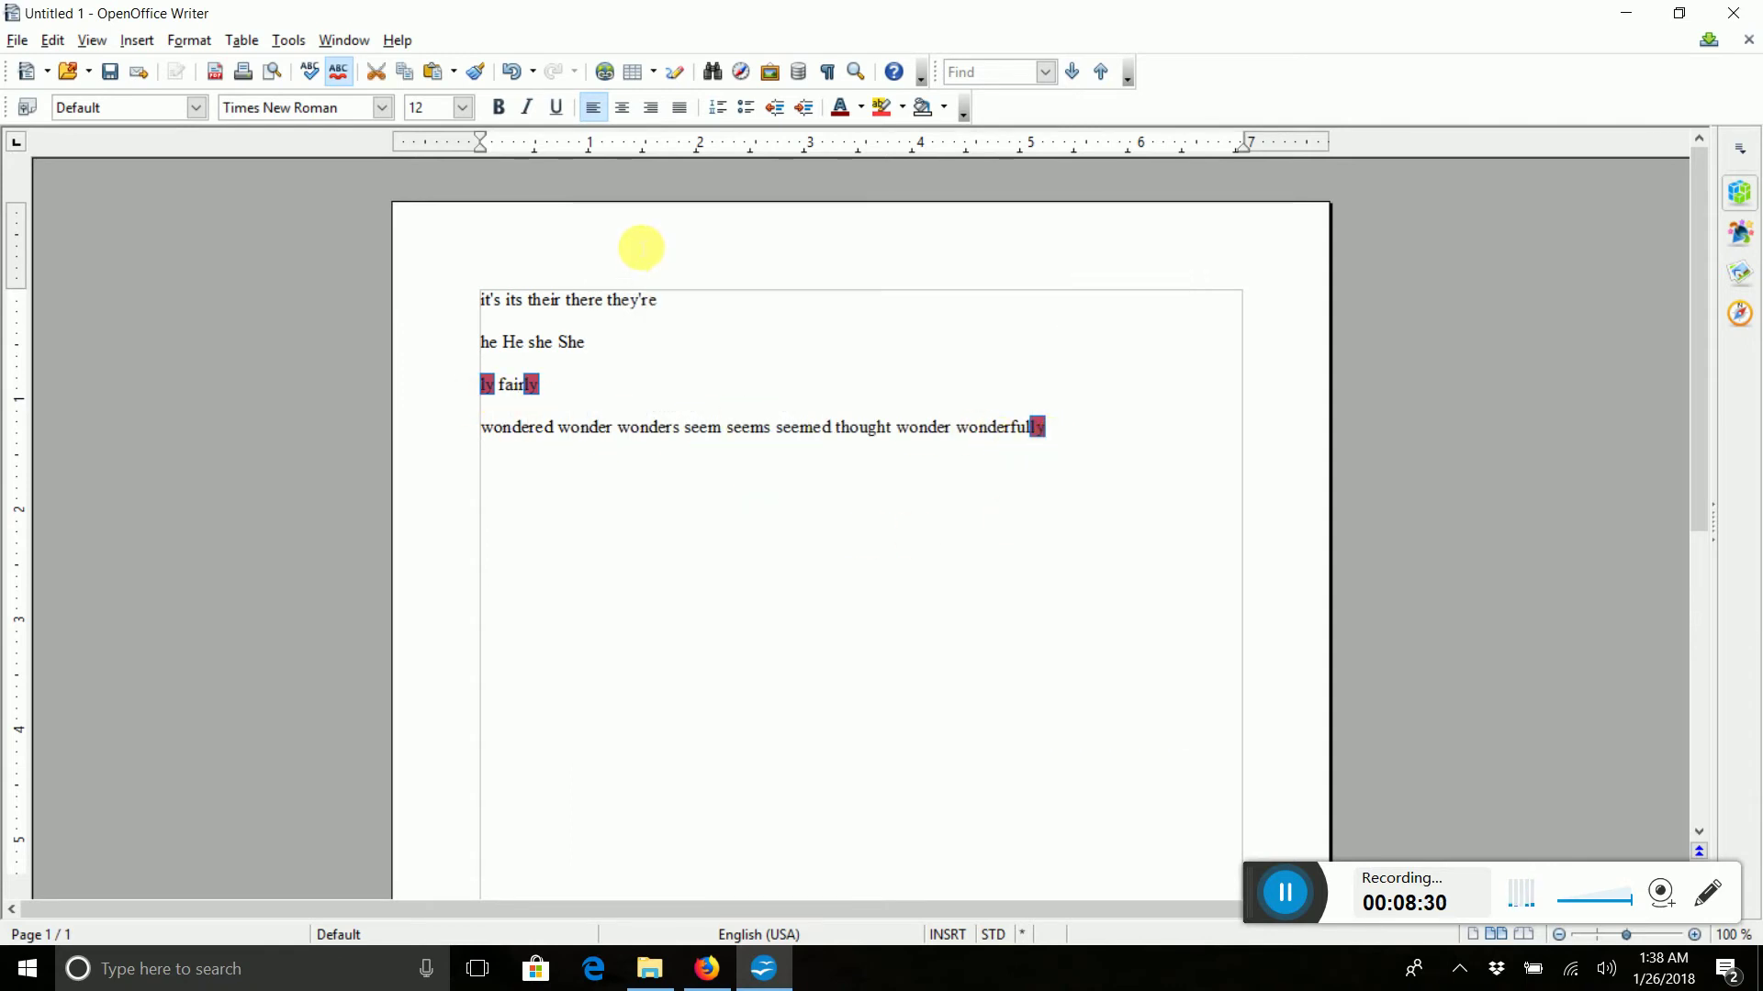
Run ShallowPOVWeasels from Module1 so wondered, wonder, wonders, seem and seems turn green
left_click(304, 41)
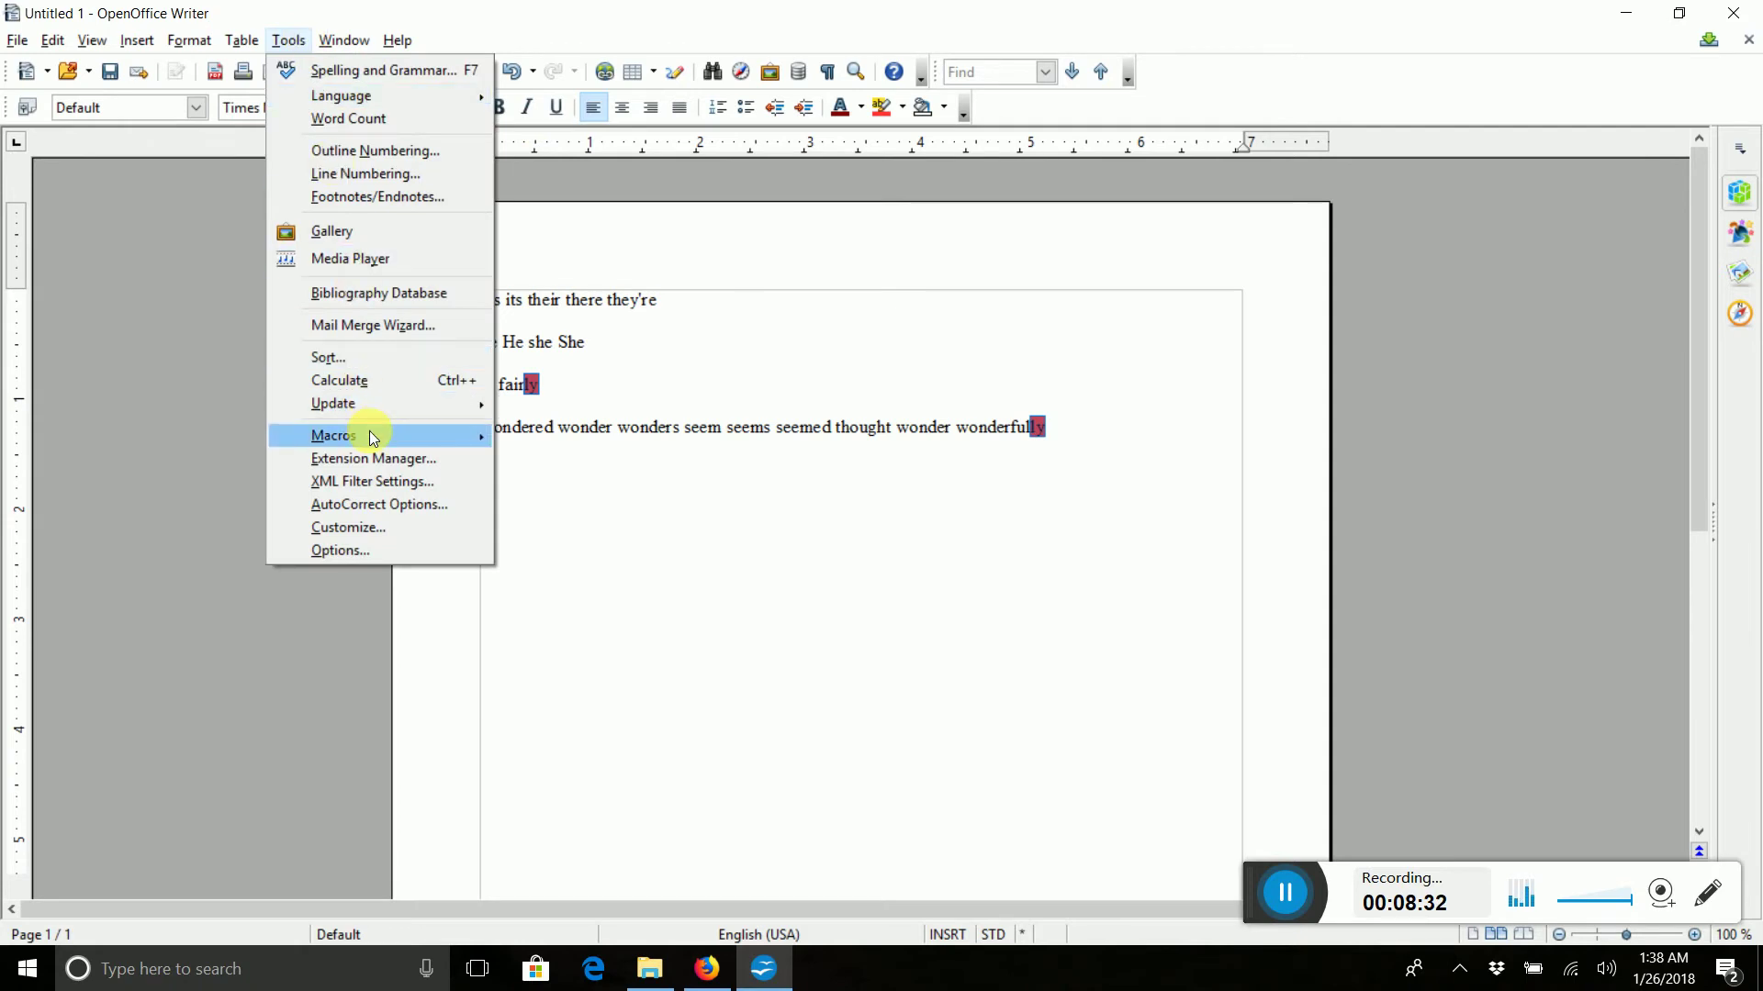
mouse_move(369, 431)
left_click(551, 462)
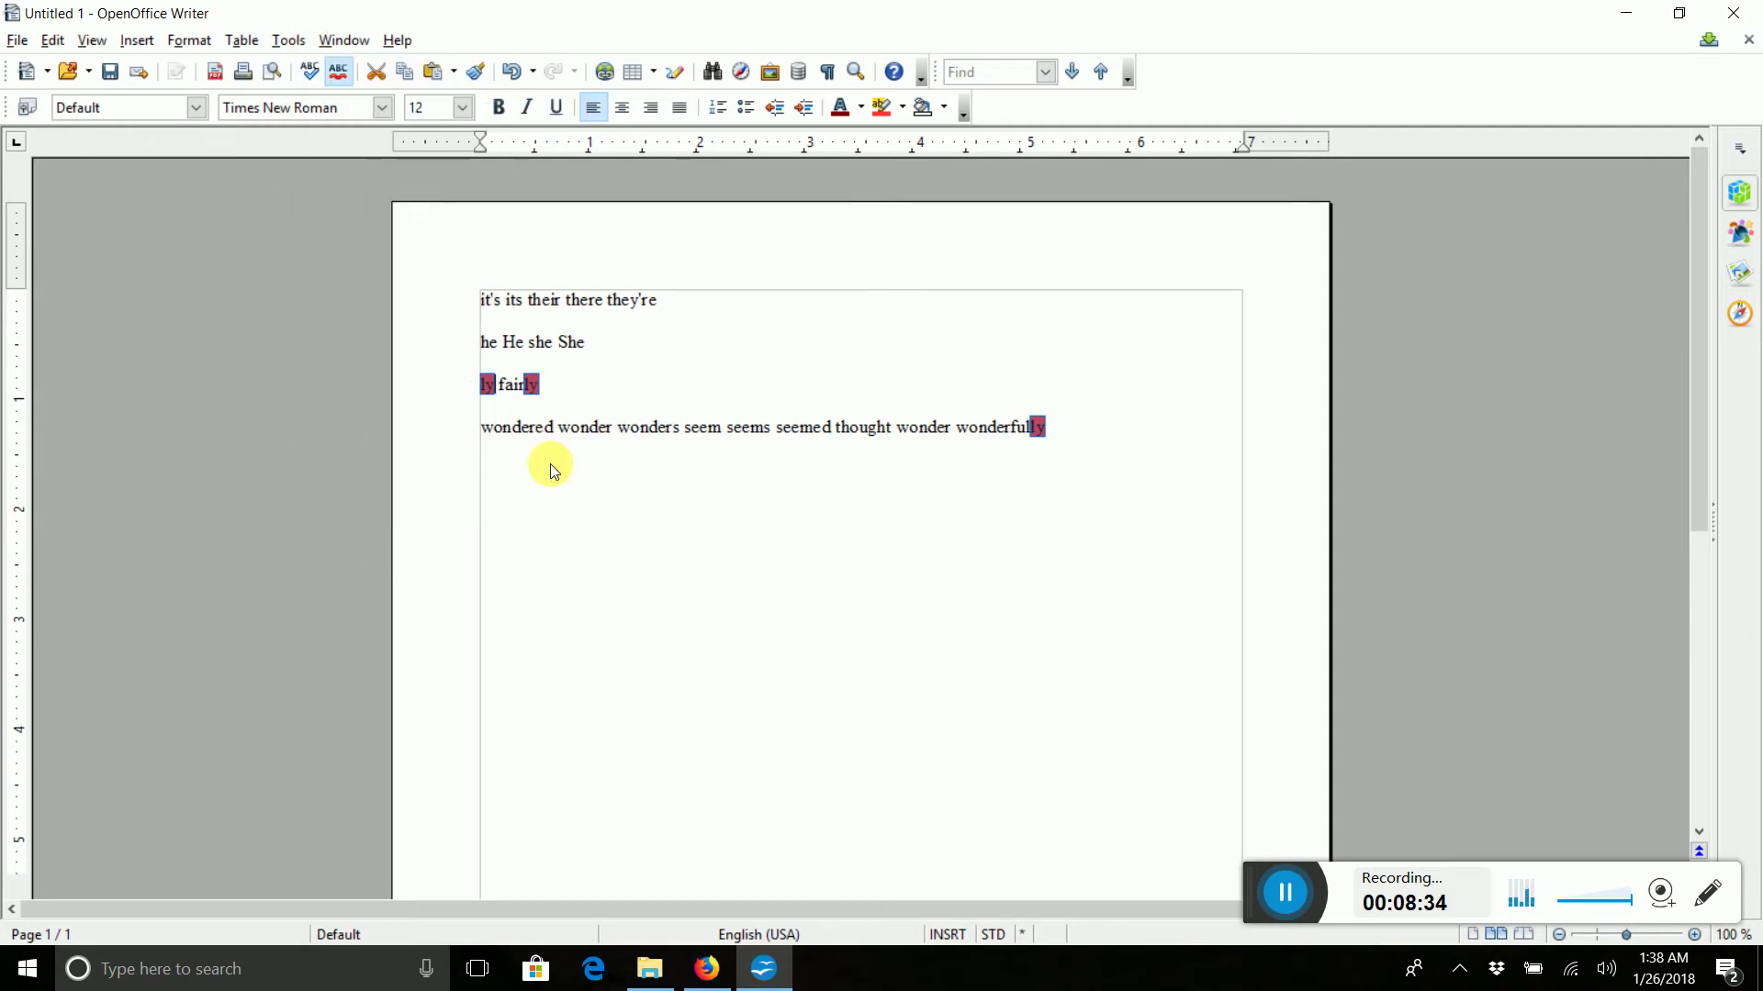
left_click(881, 510)
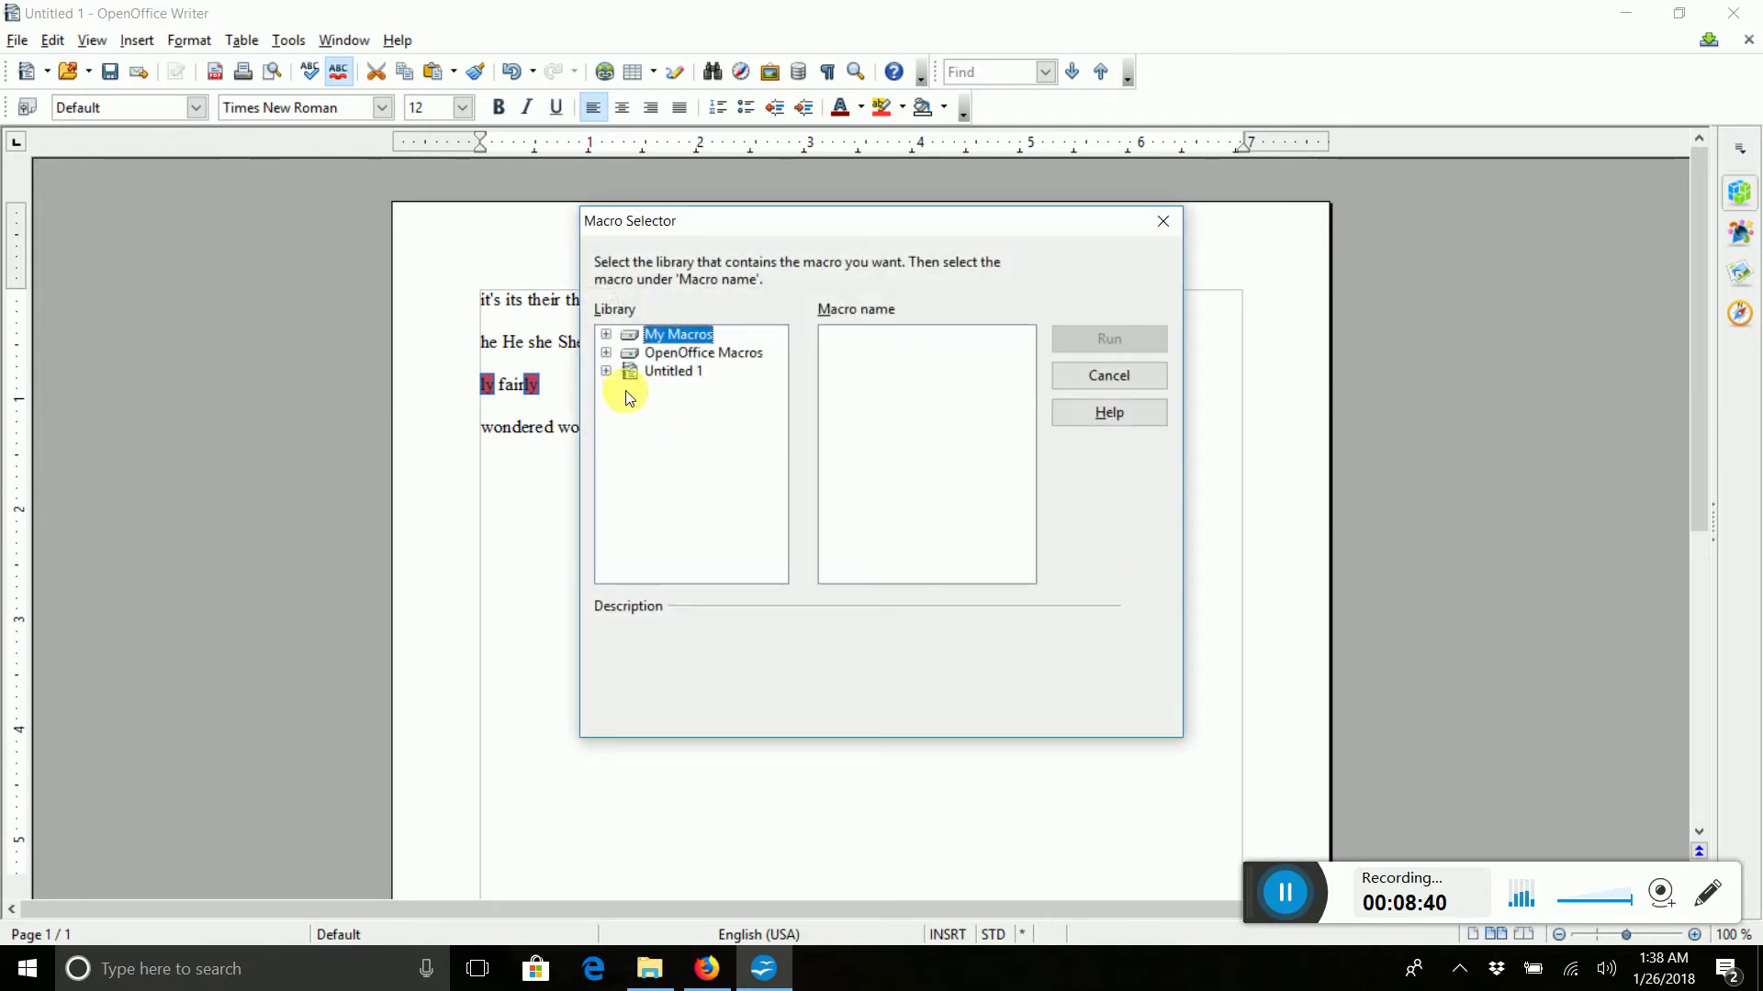
left_click(607, 335)
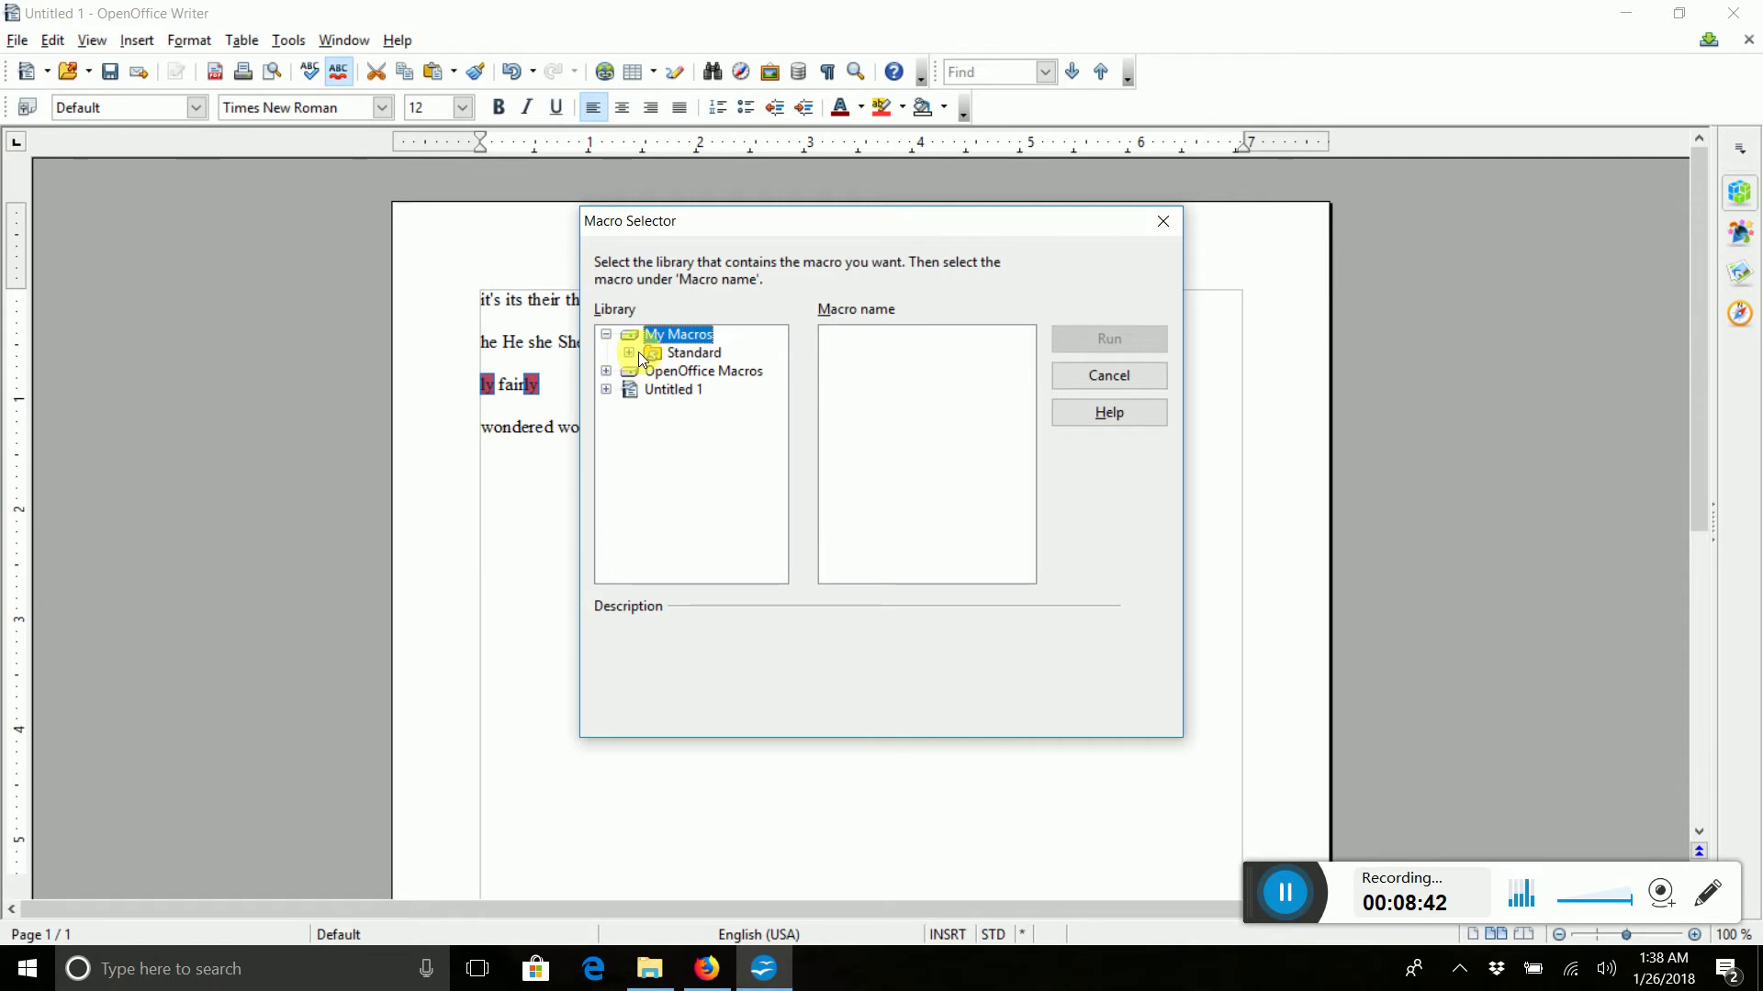
left_click(631, 352)
left_click(692, 368)
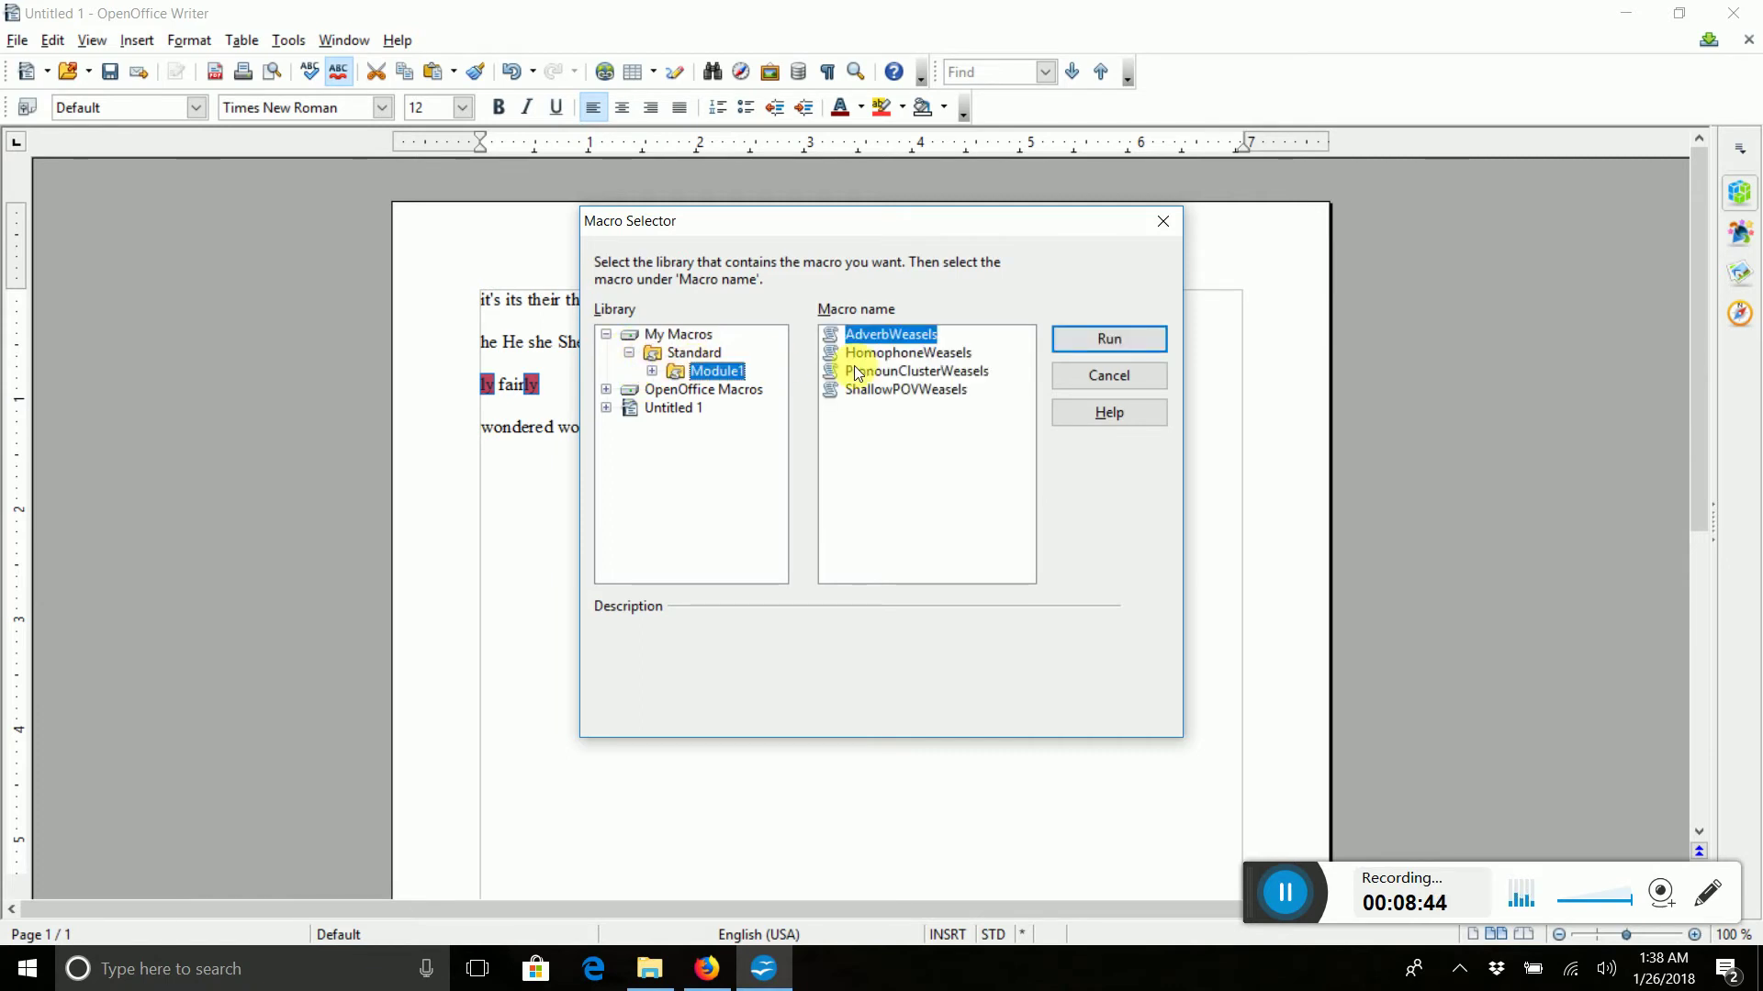
left_click(905, 393)
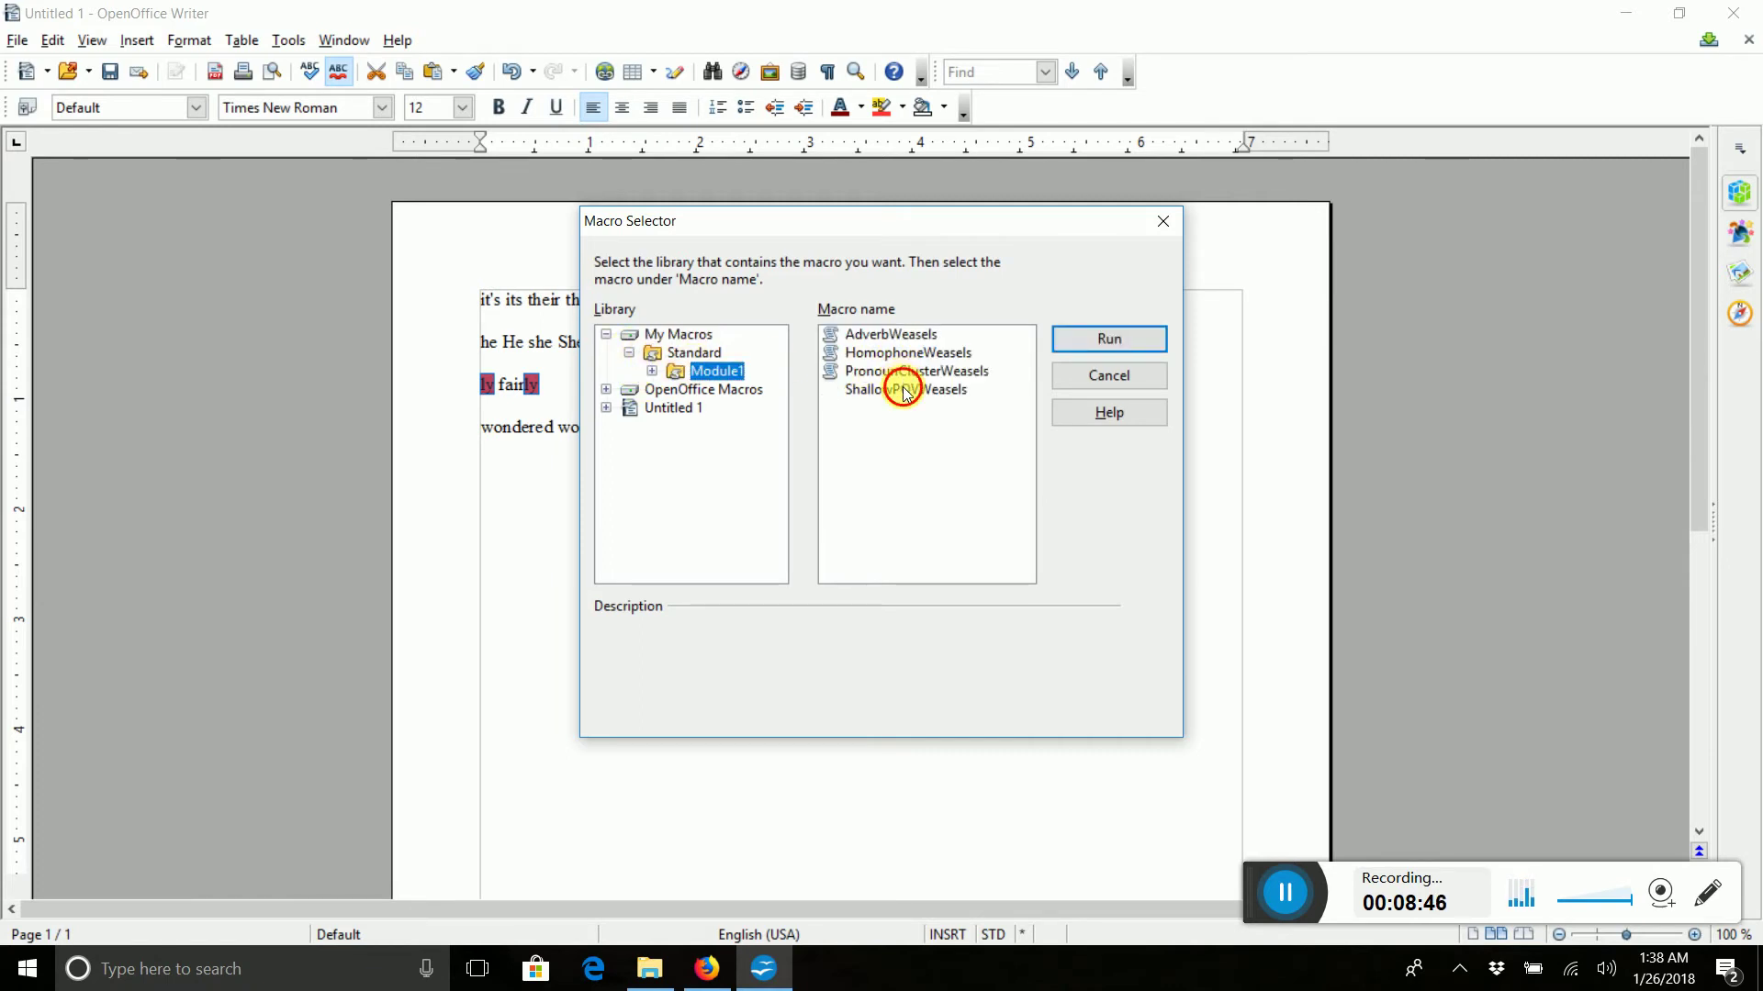
left_click(1106, 339)
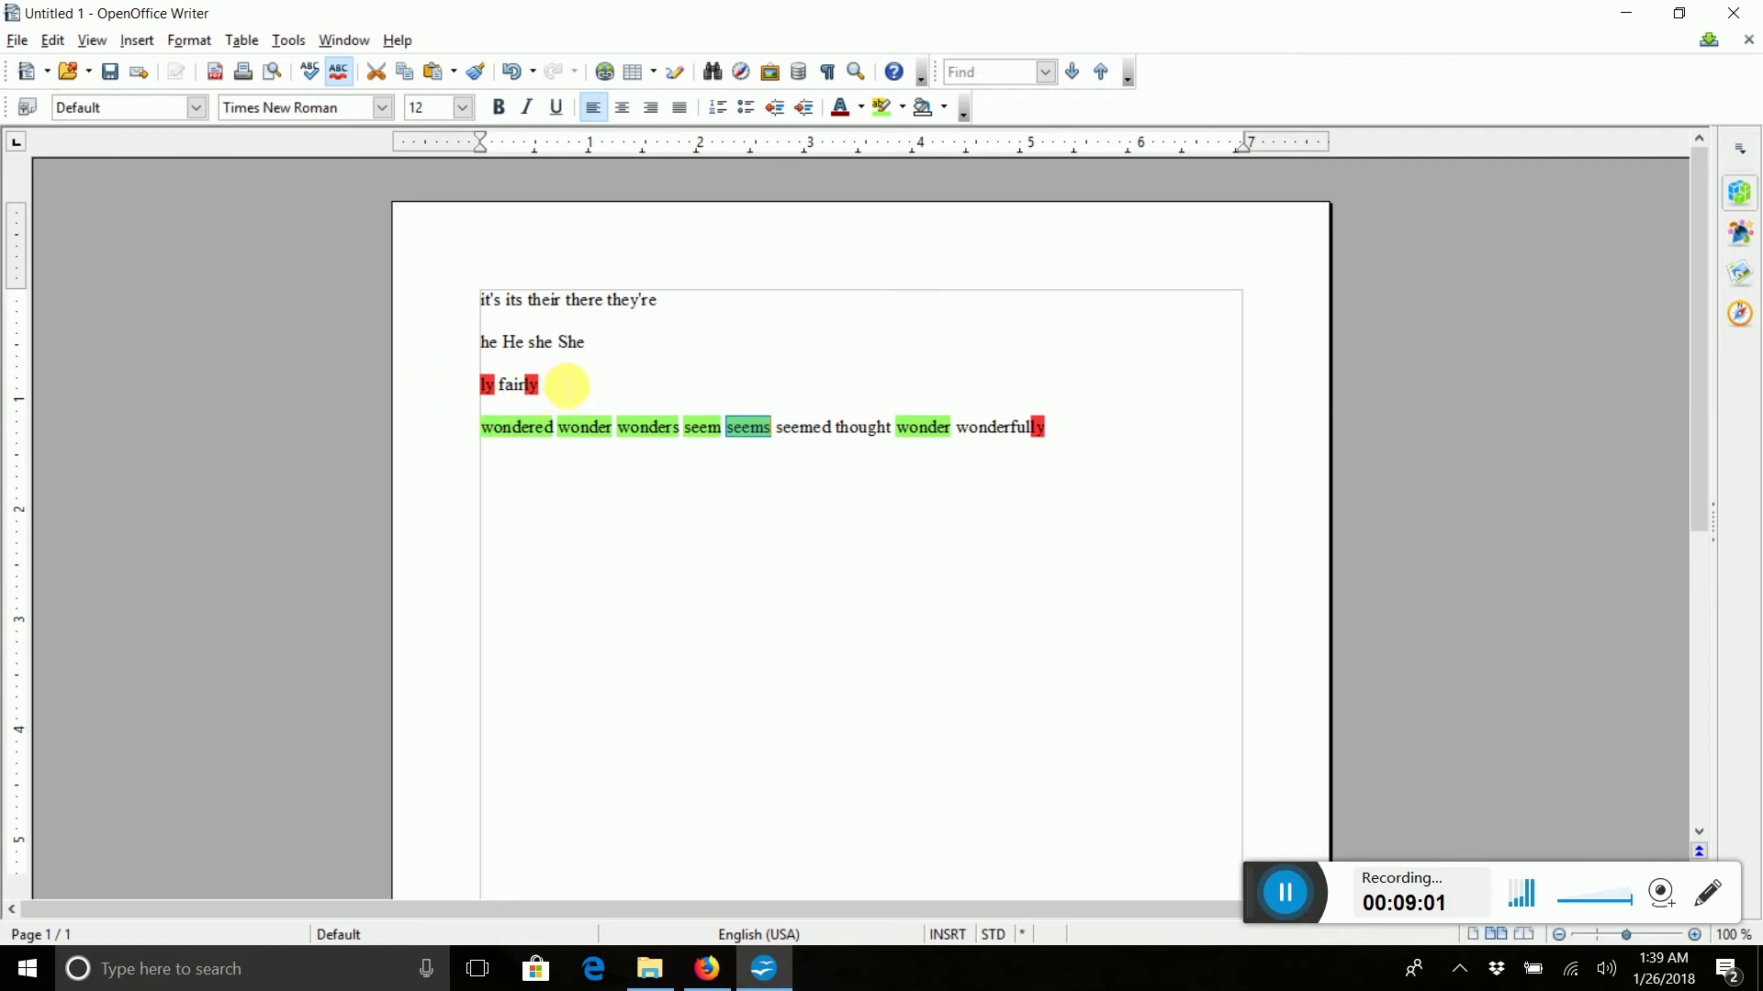
Delete 'fairly' on line 3 and replace 'seems' with 'helpful'
left_click(539, 389)
key("BackSpace")
key("BackSpace")
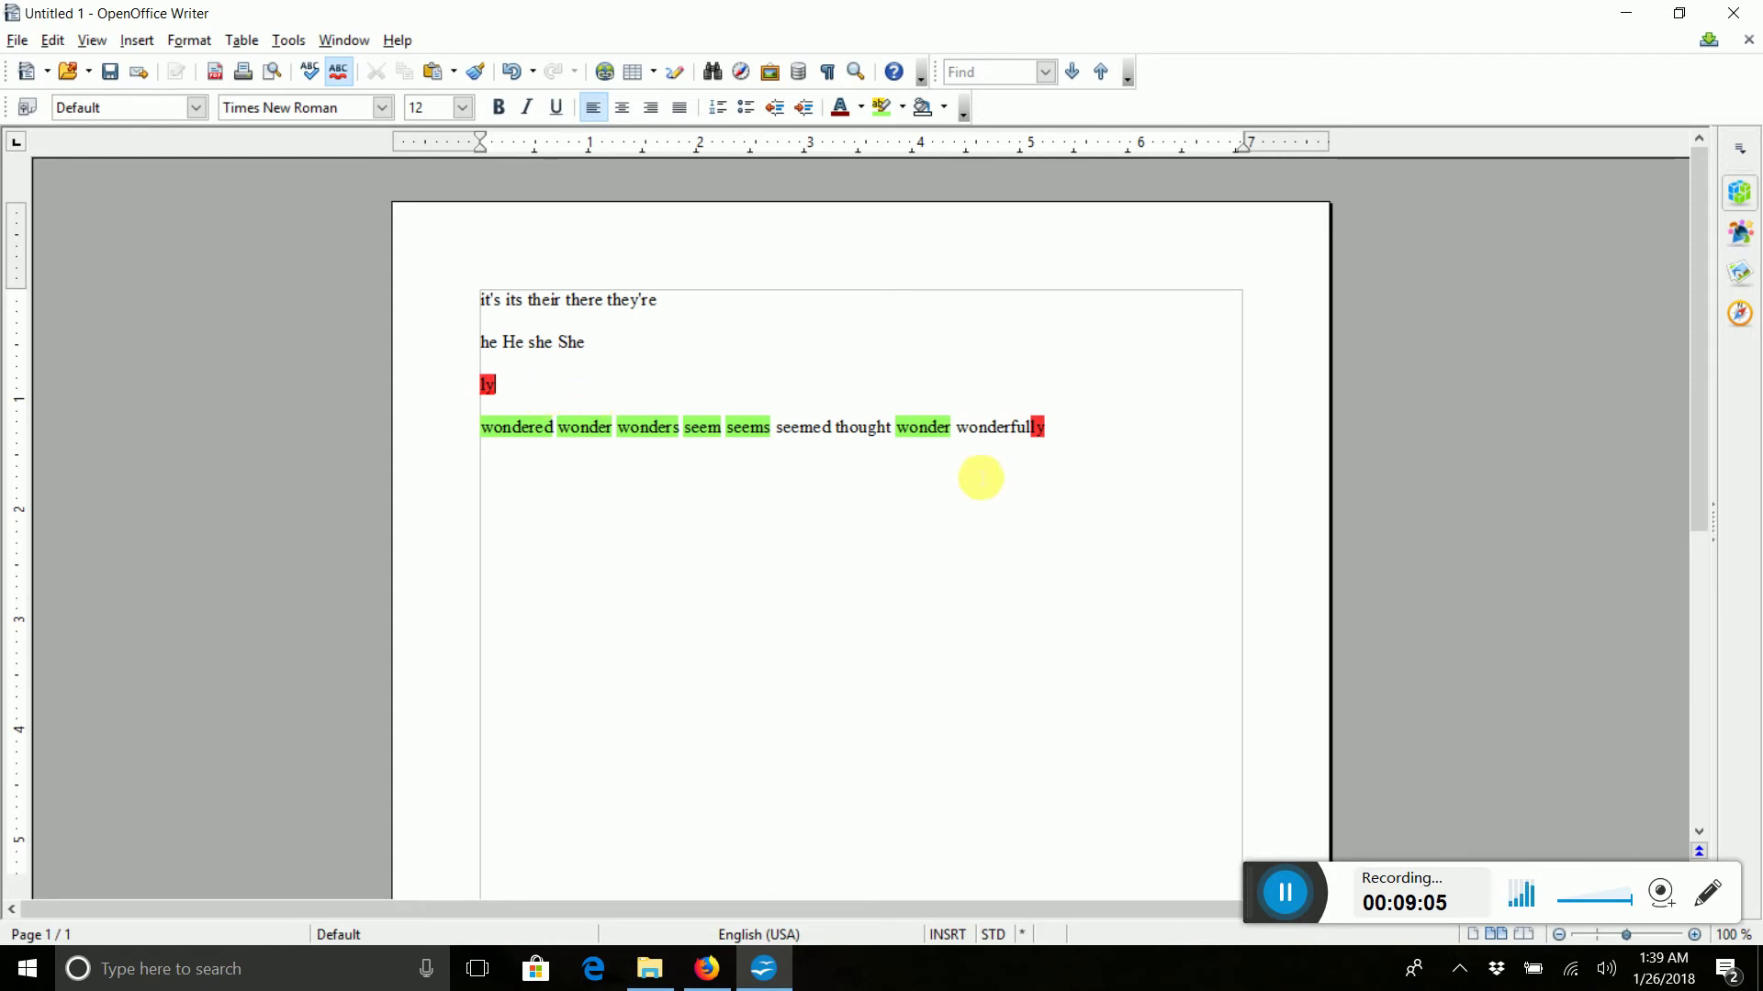
left_click(766, 429)
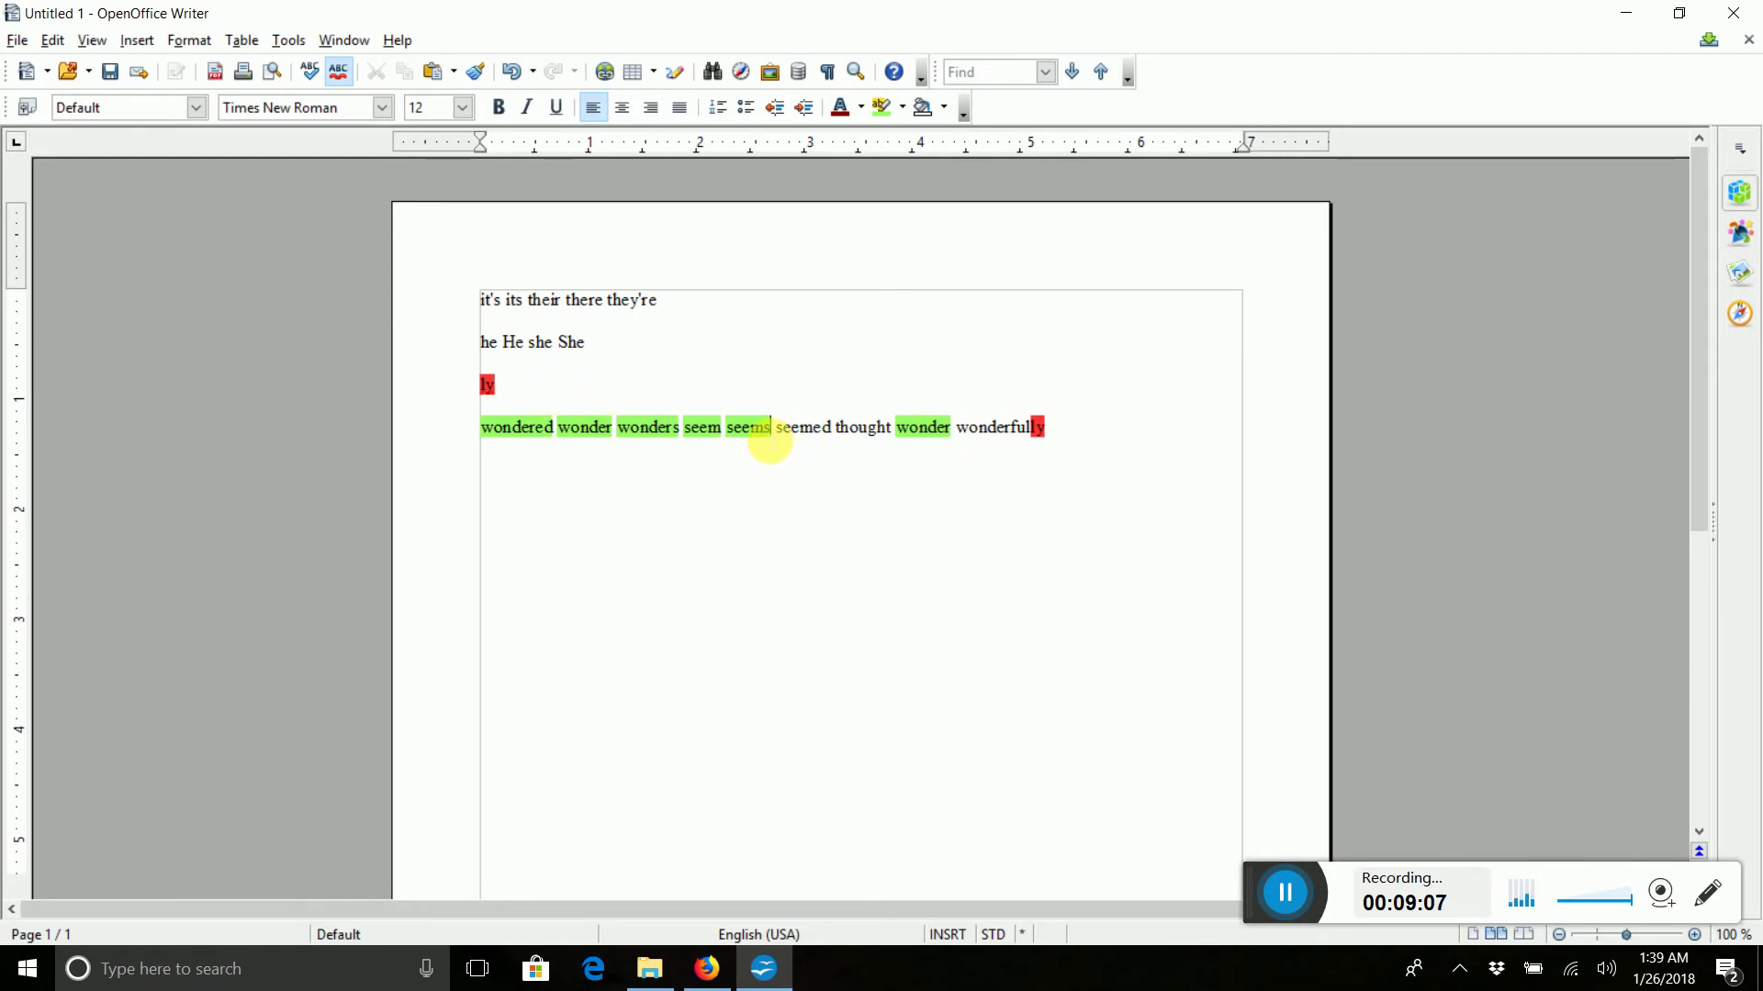
key("BackSpace")
key("BackSpace")
key("BackSpace")
key("BackSpace")
key("BackSpace")
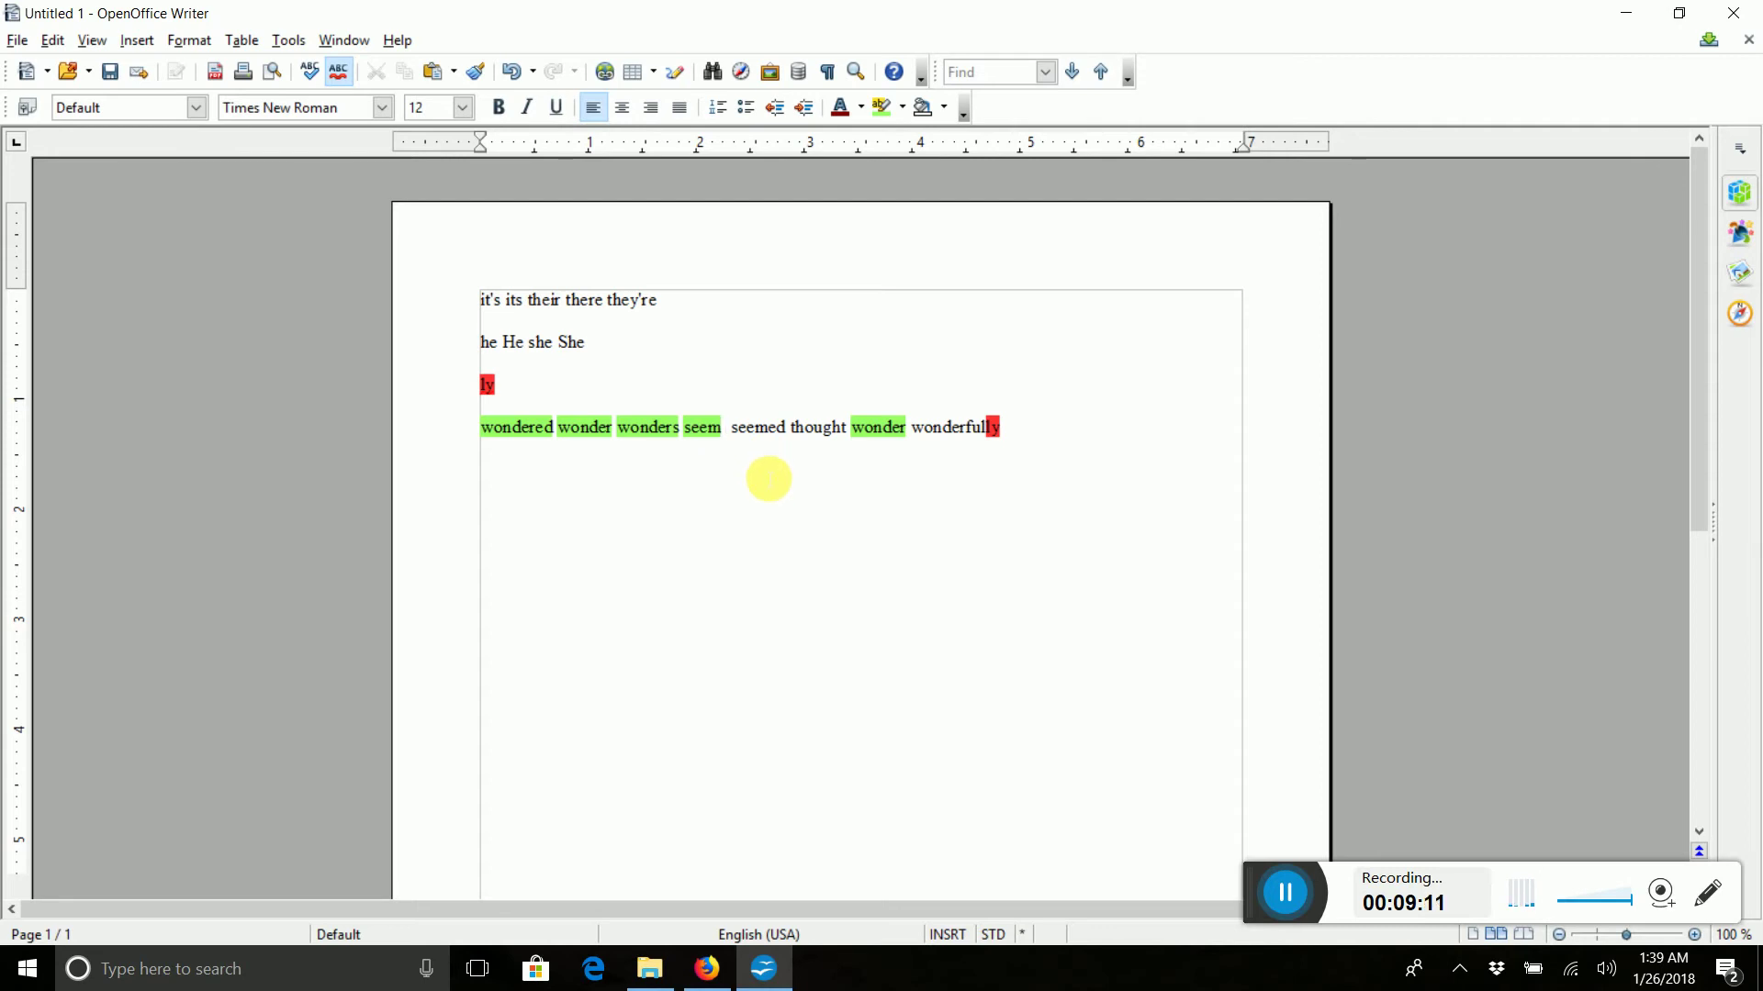
type("helpful")
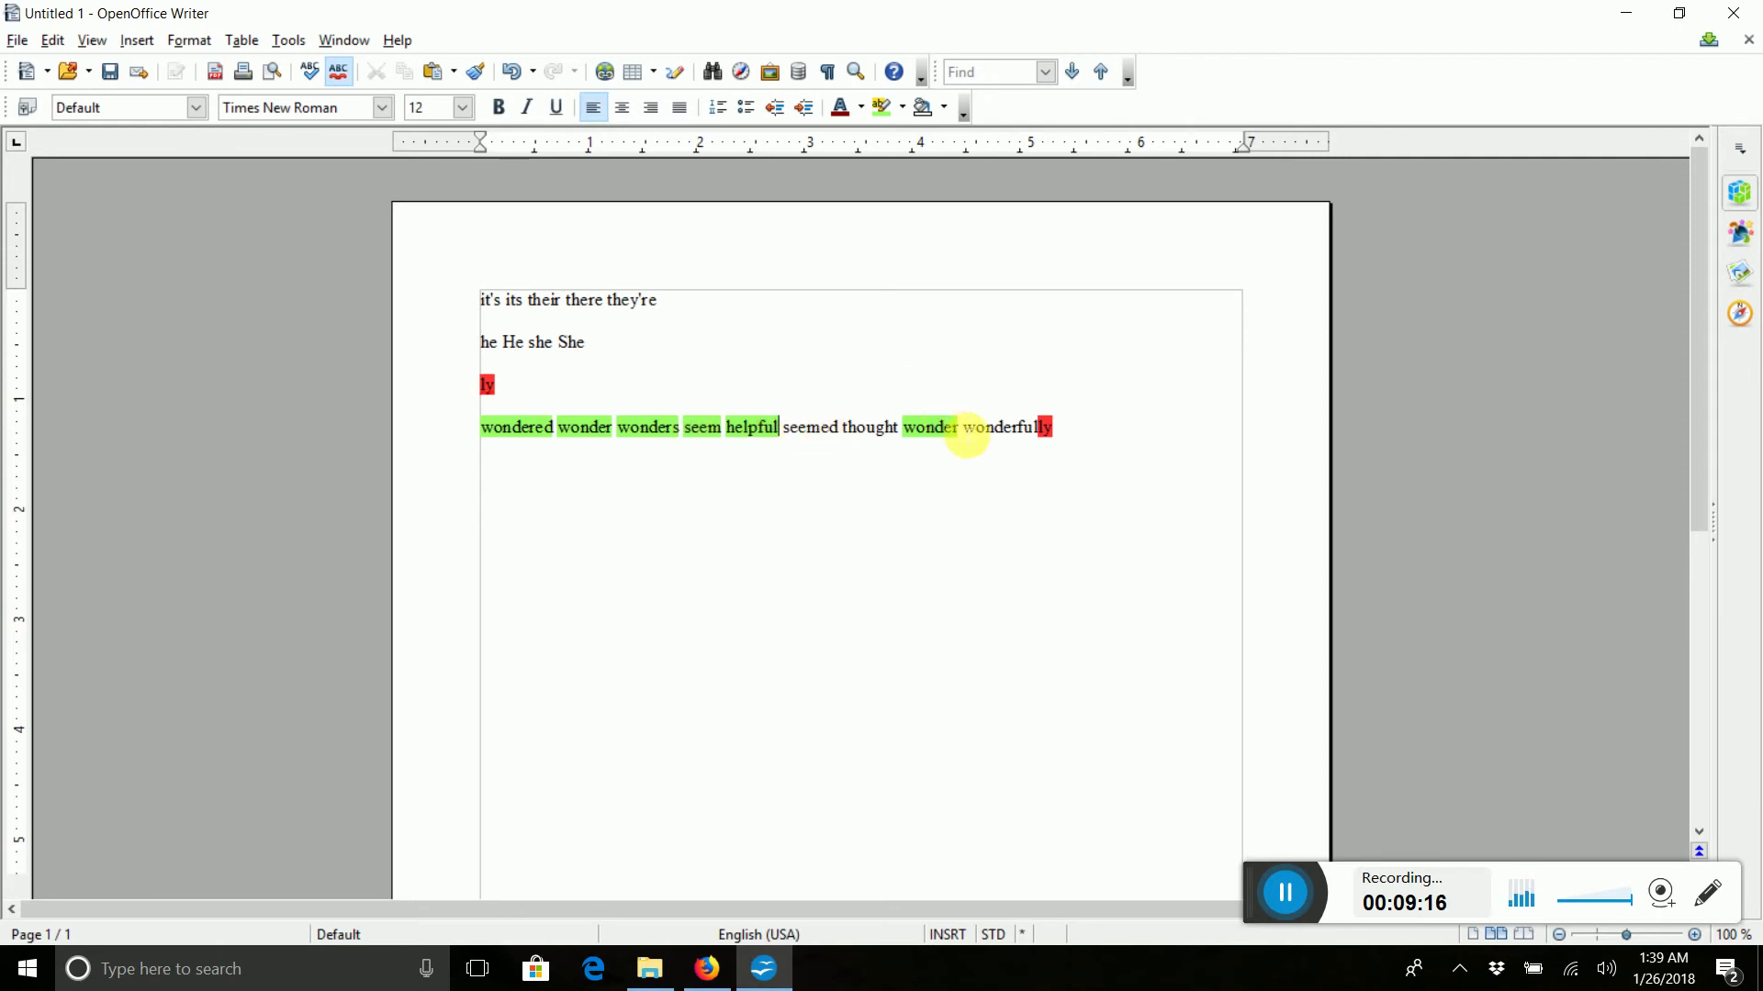
Remove the extra 'wonder' and turn 'wonderfully' into 'wonderfulmeister' on the last line
key("BackSpace")
key("BackSpace")
key("BackSpace")
key("BackSpace")
key("BackSpace")
key("BackSpace")
key("BackSpace")
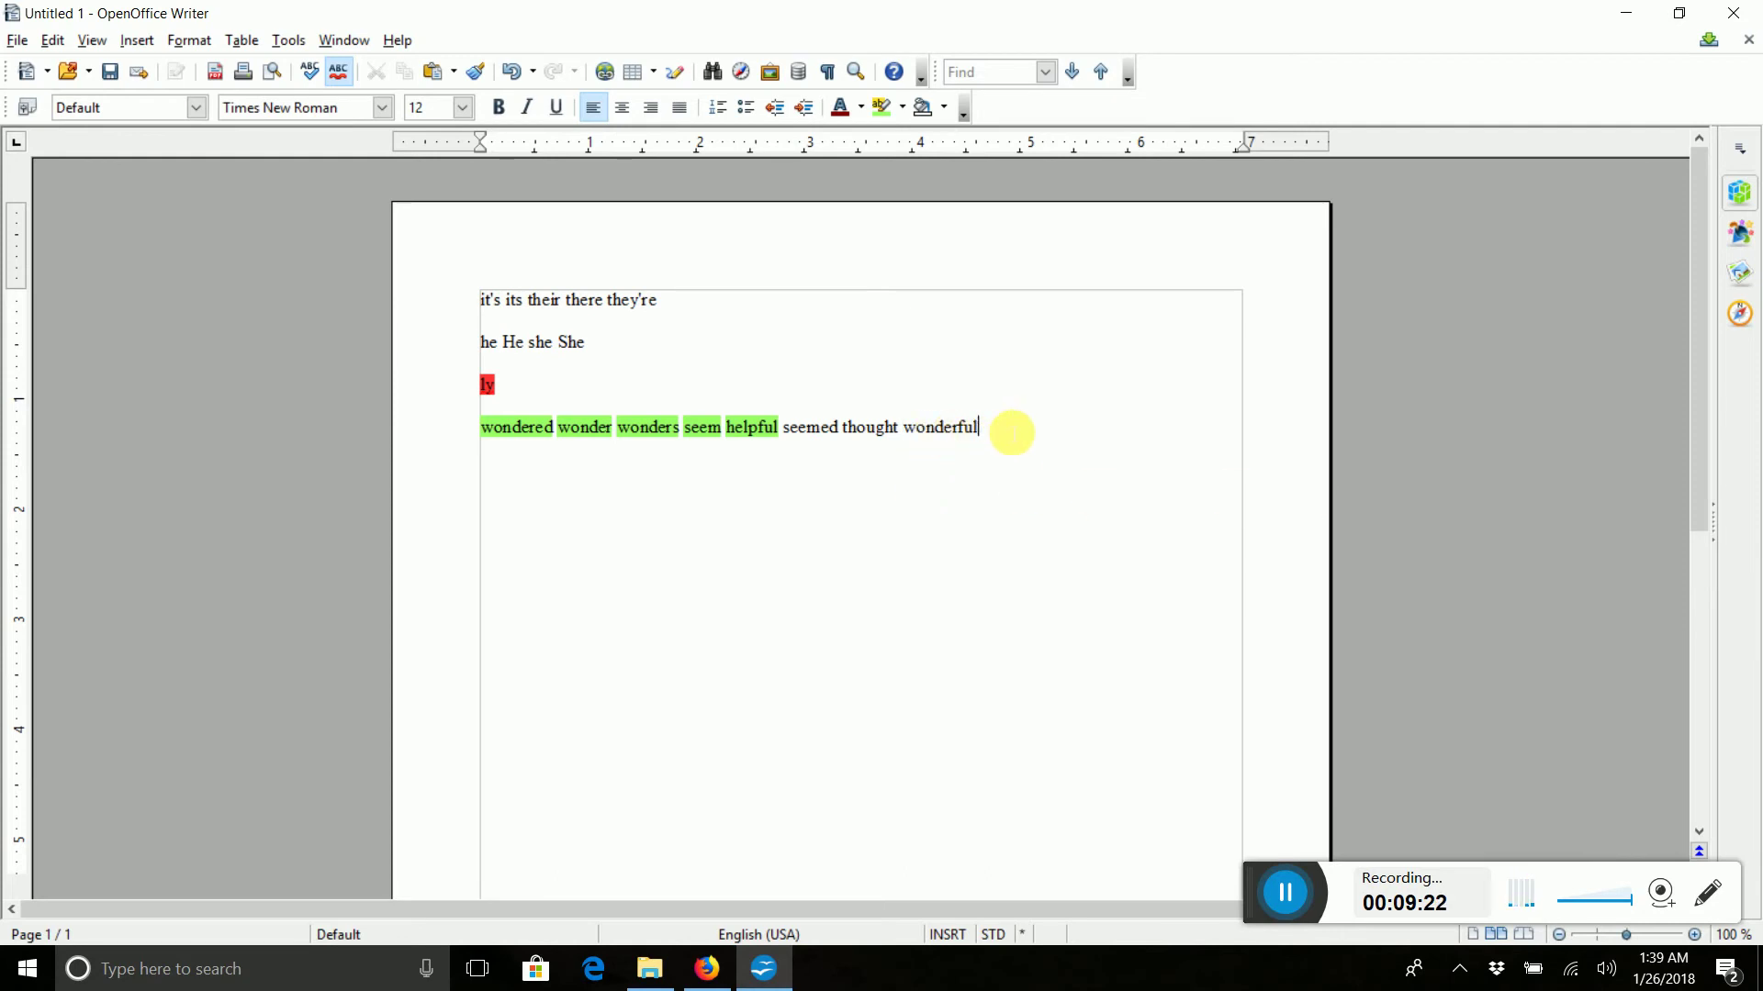
type("ly")
type("ter")
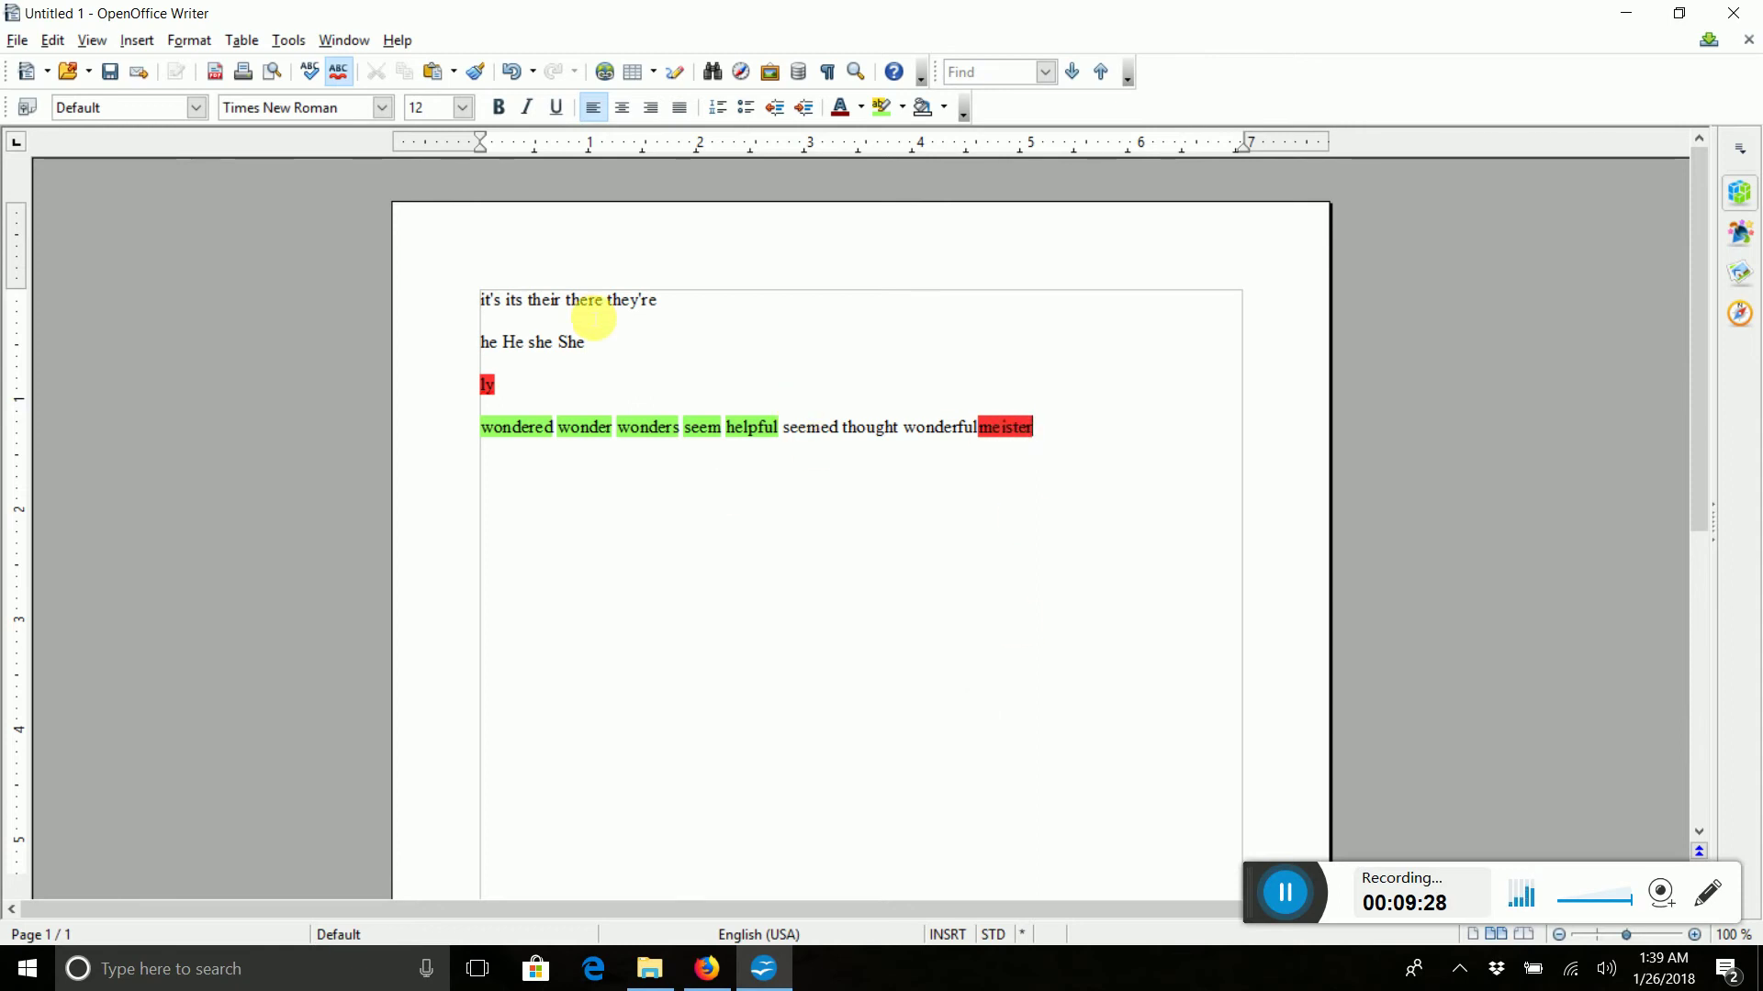
Set highlighting to No Fill for the whole document and deselect, leaving plain text
key("ctrl+a")
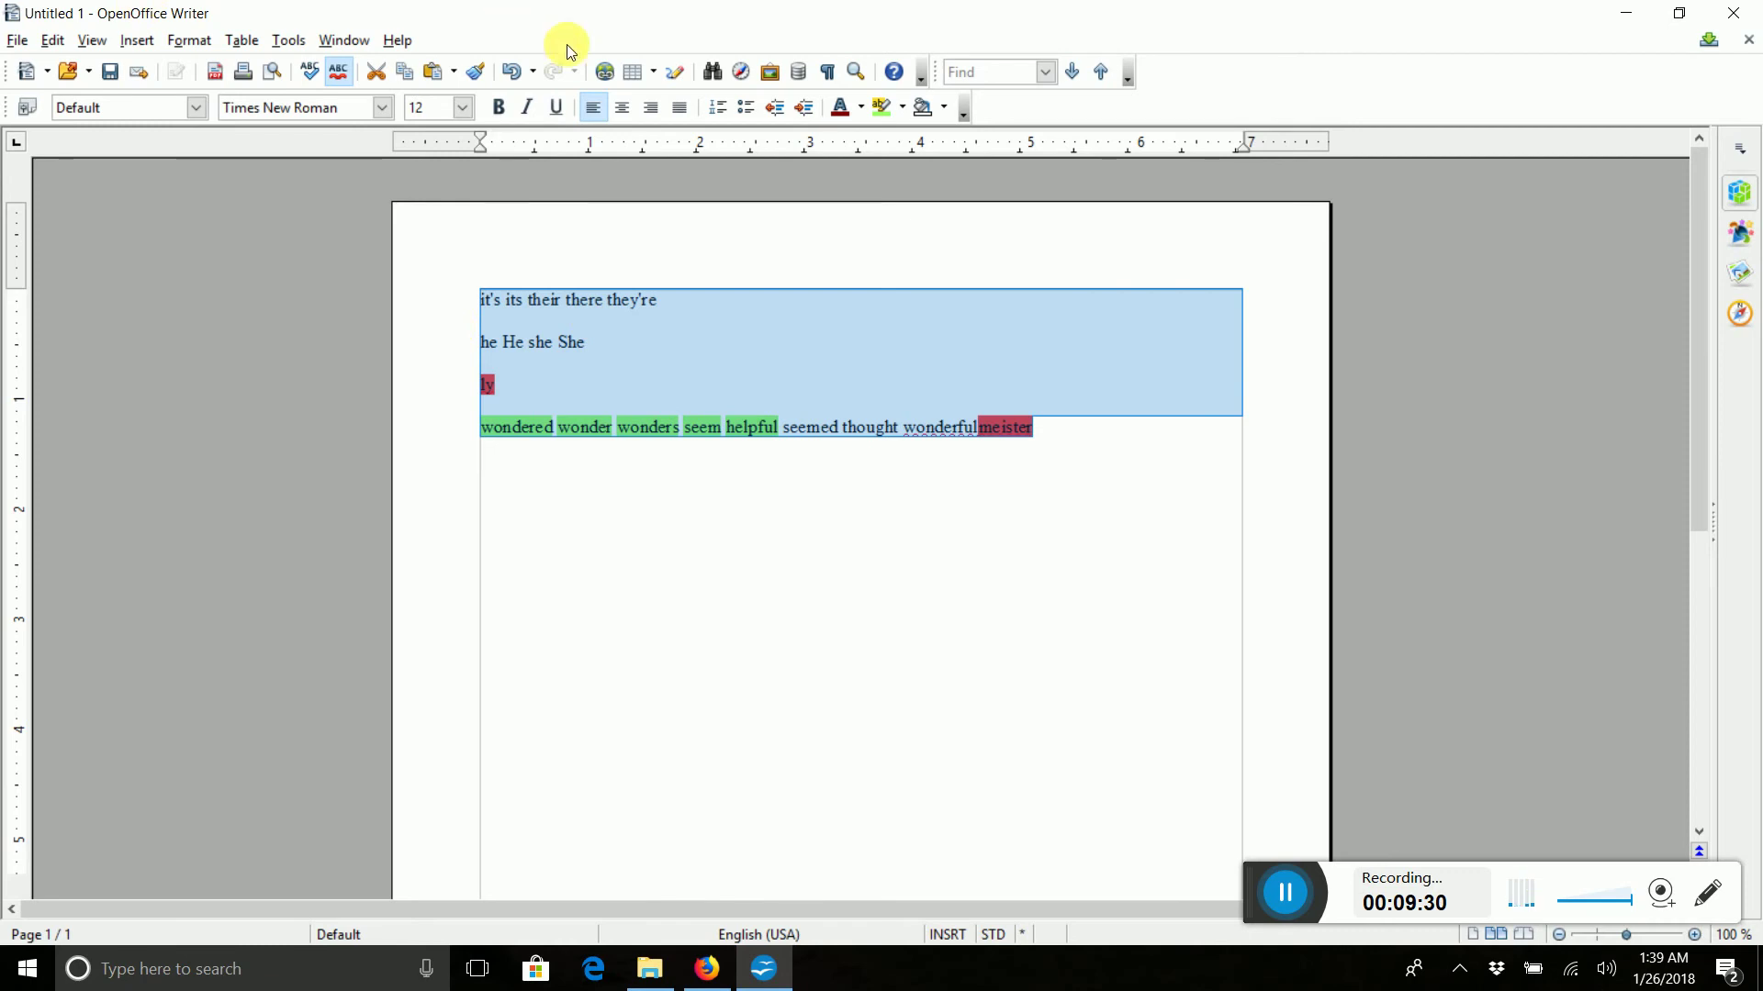
left_click(904, 107)
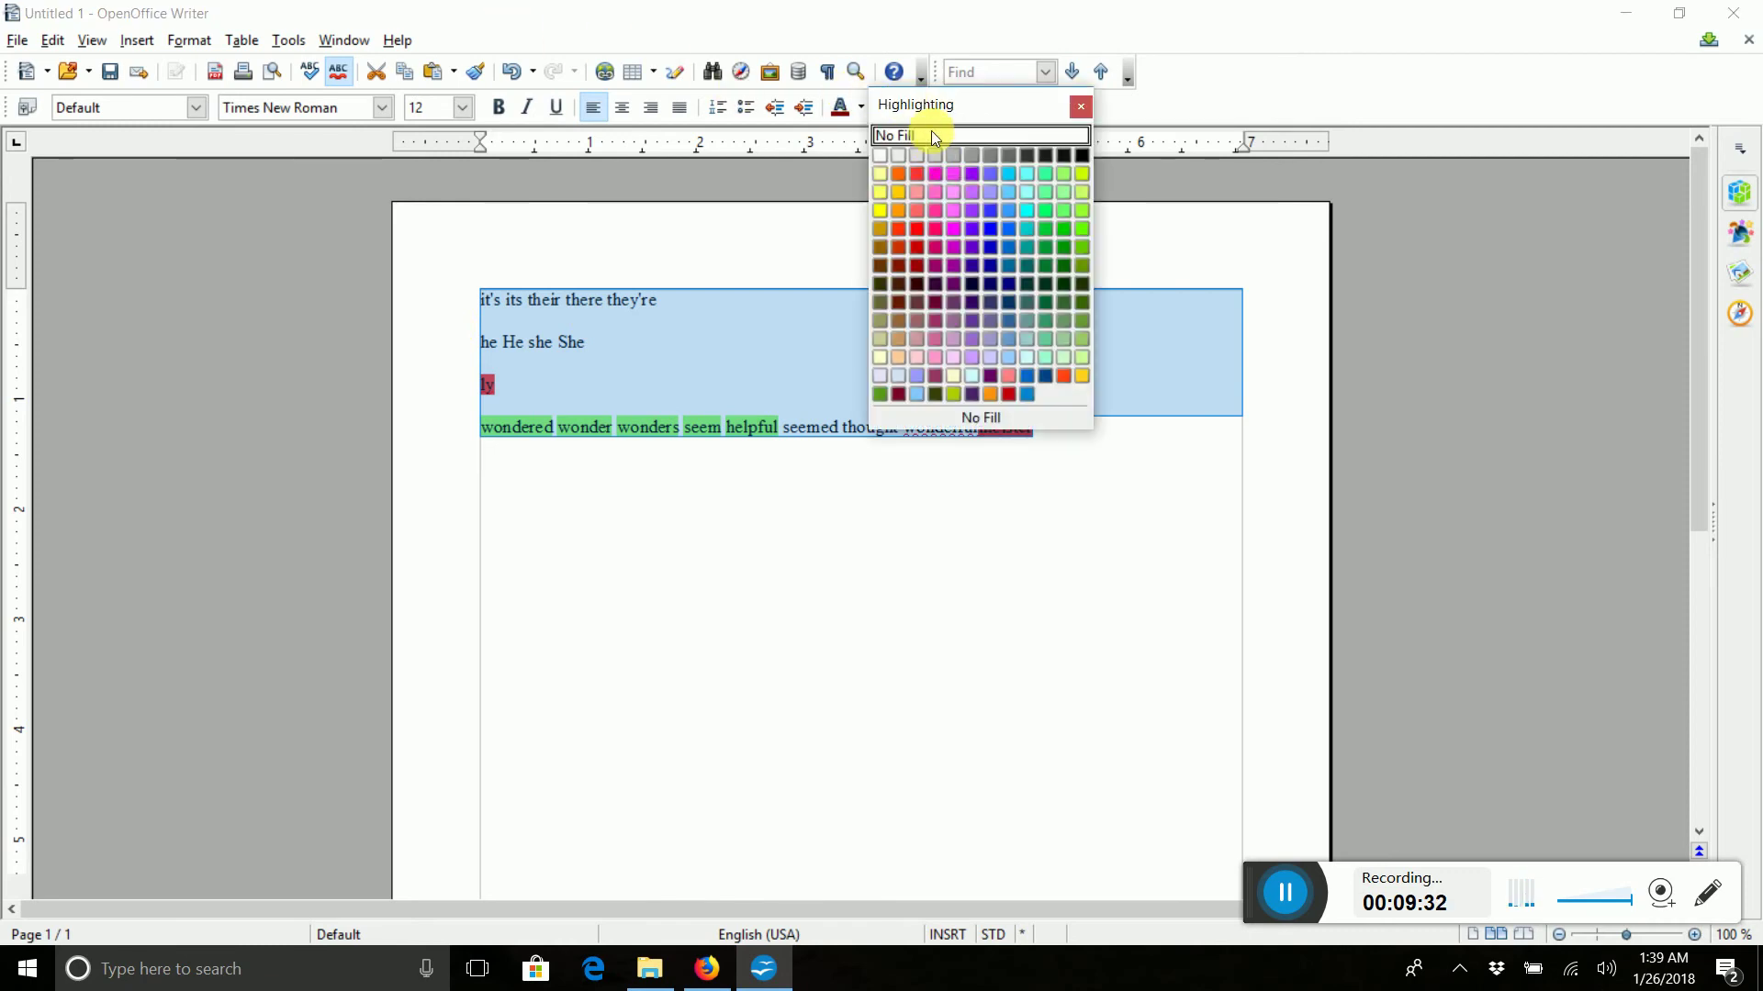
left_click(930, 130)
left_click(956, 548)
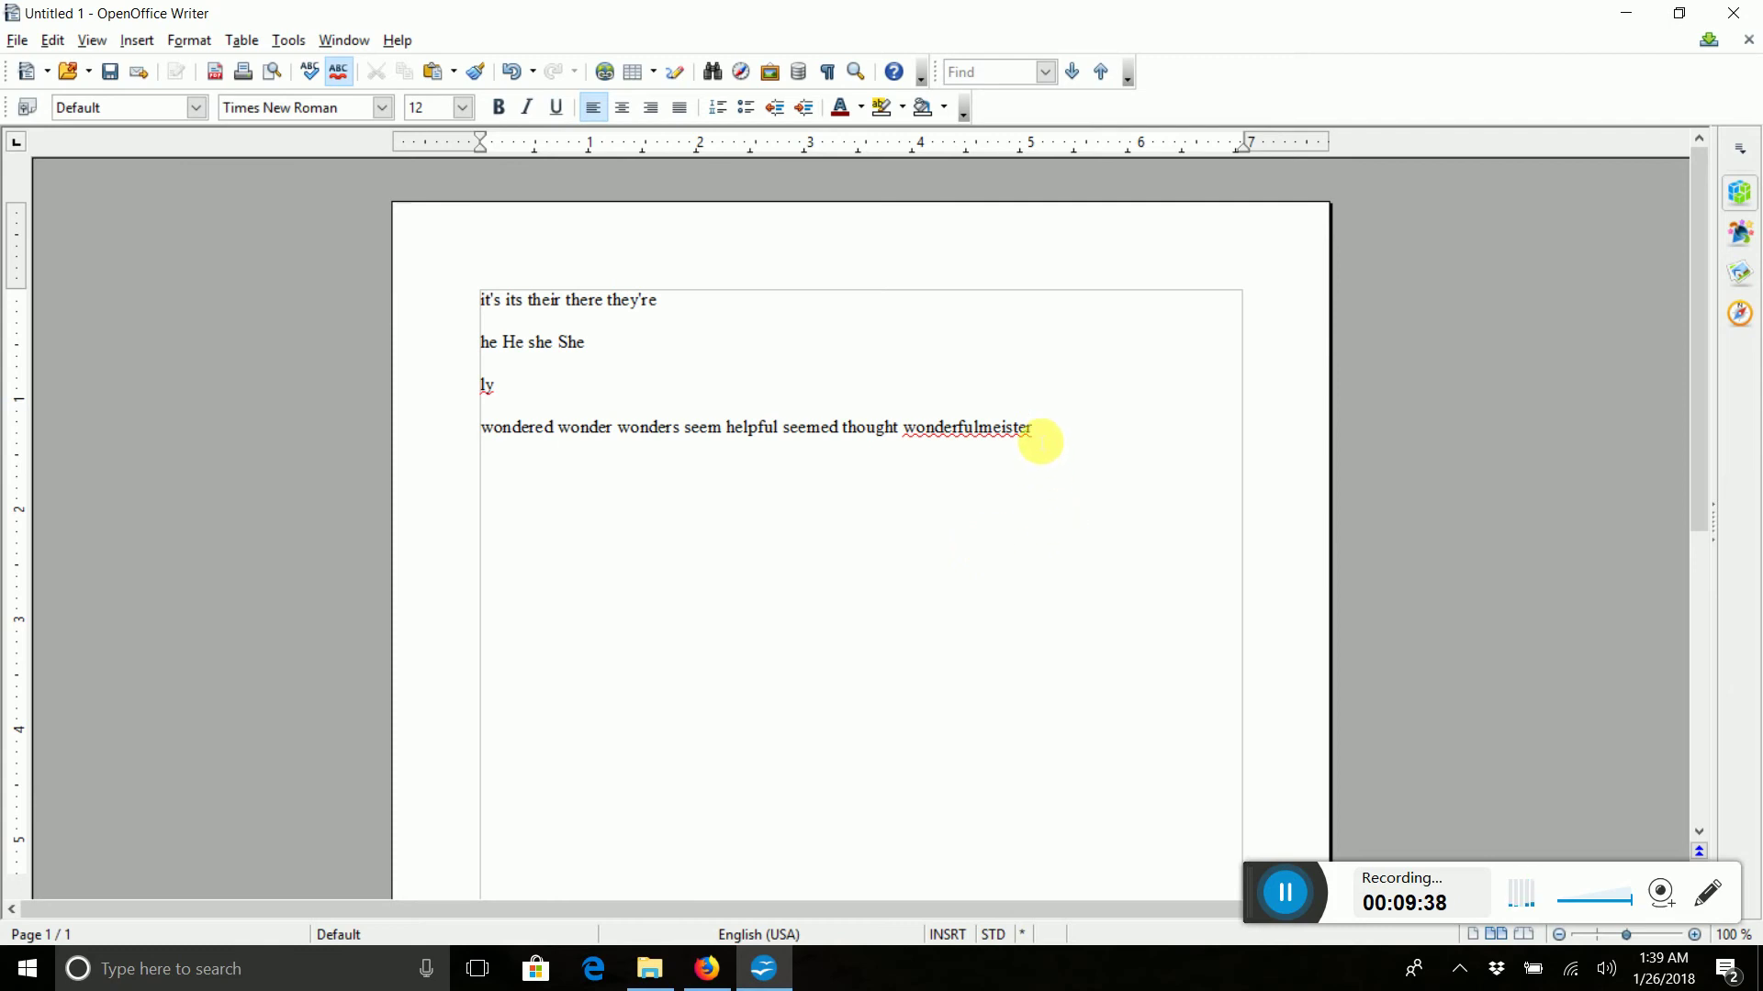
left_click(1017, 429)
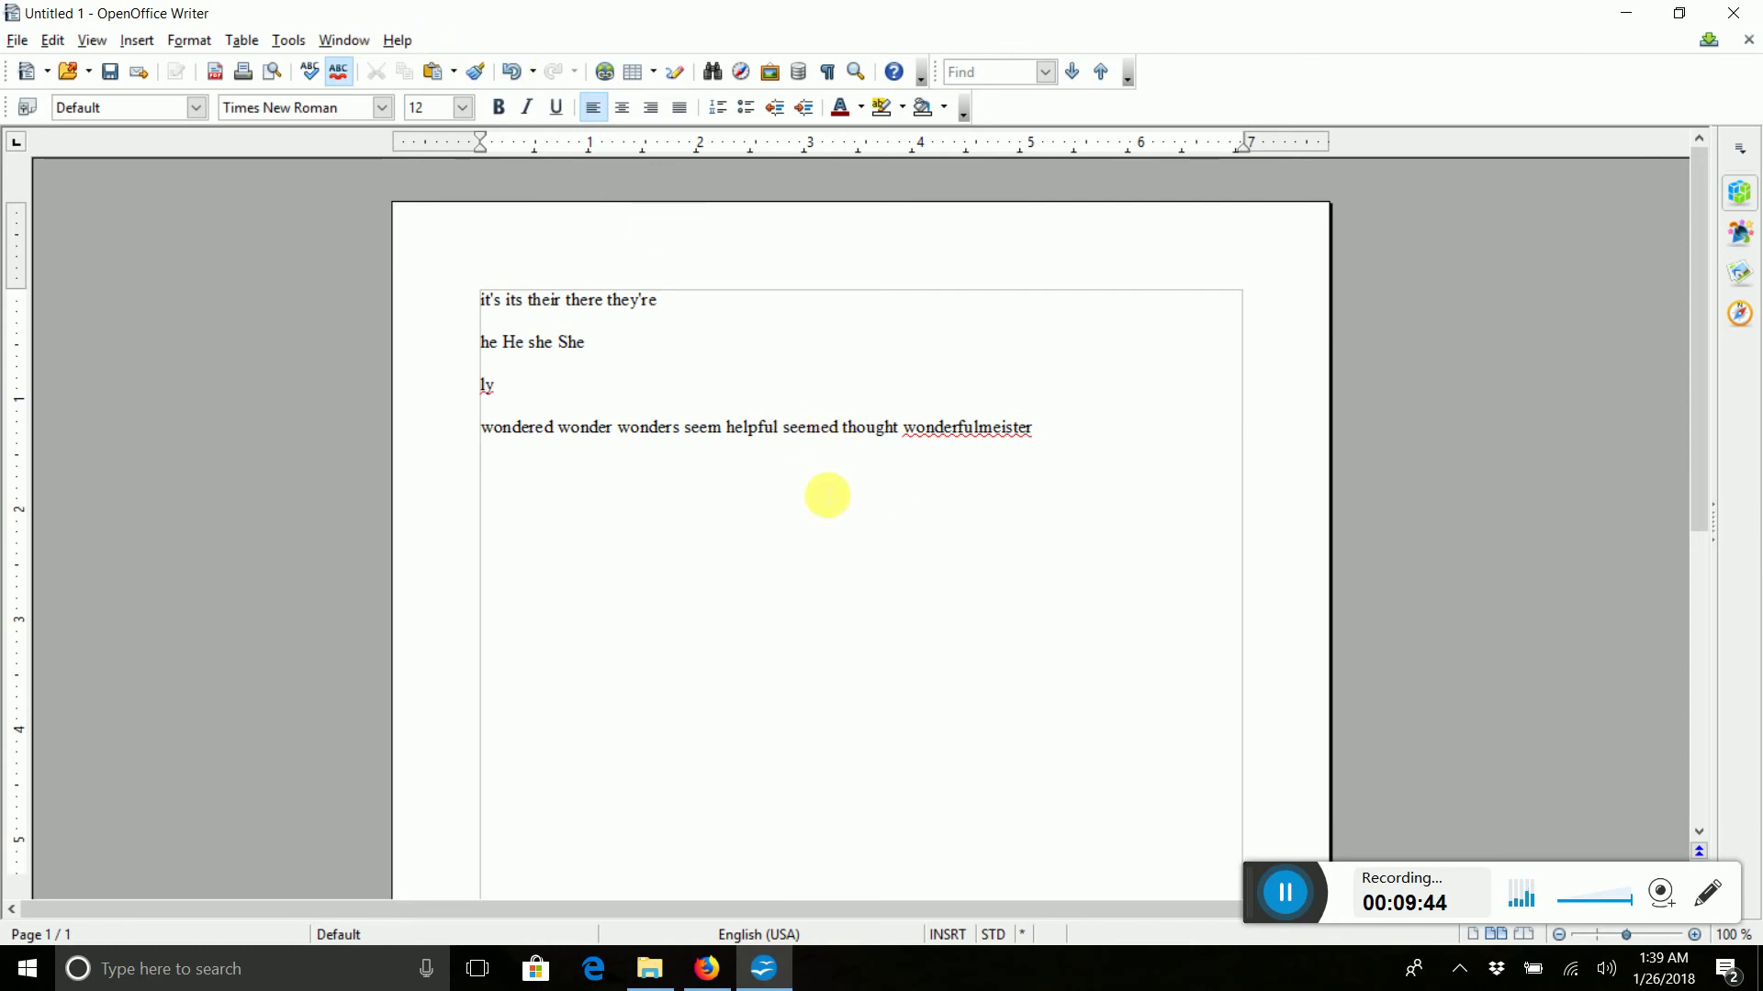
Open the OpenOffice Basic macro organizer and its Assign customization dialog
left_click(290, 40)
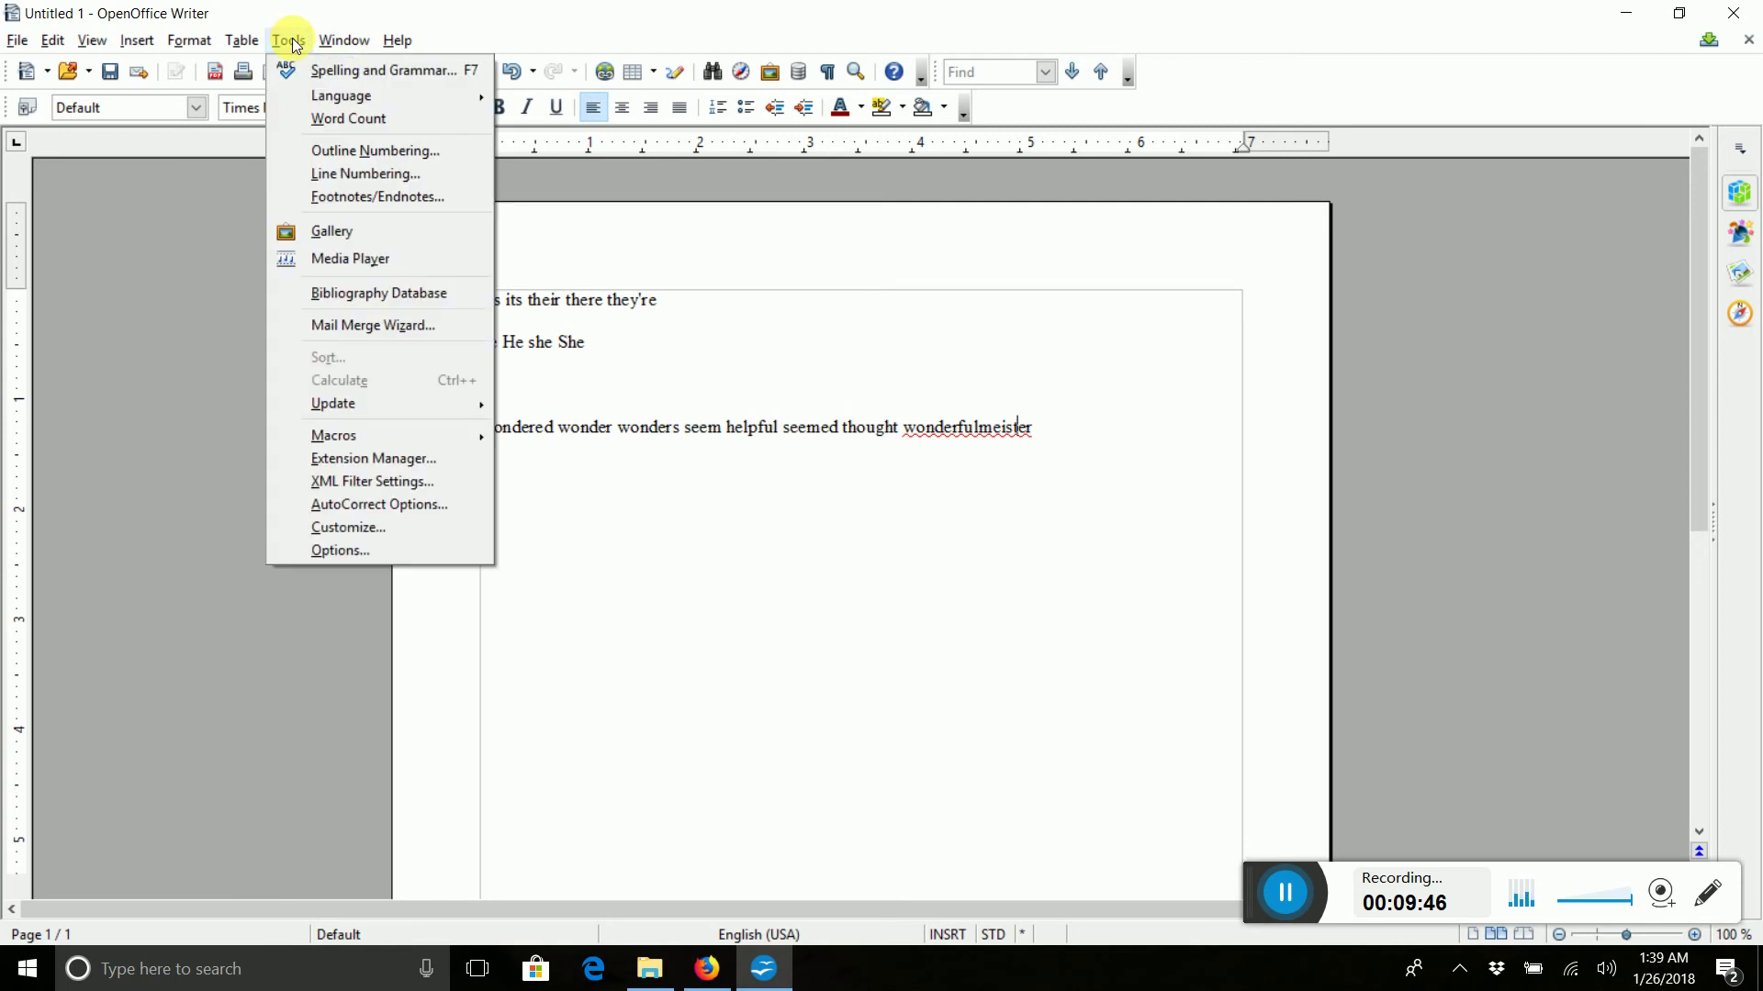
mouse_move(351, 433)
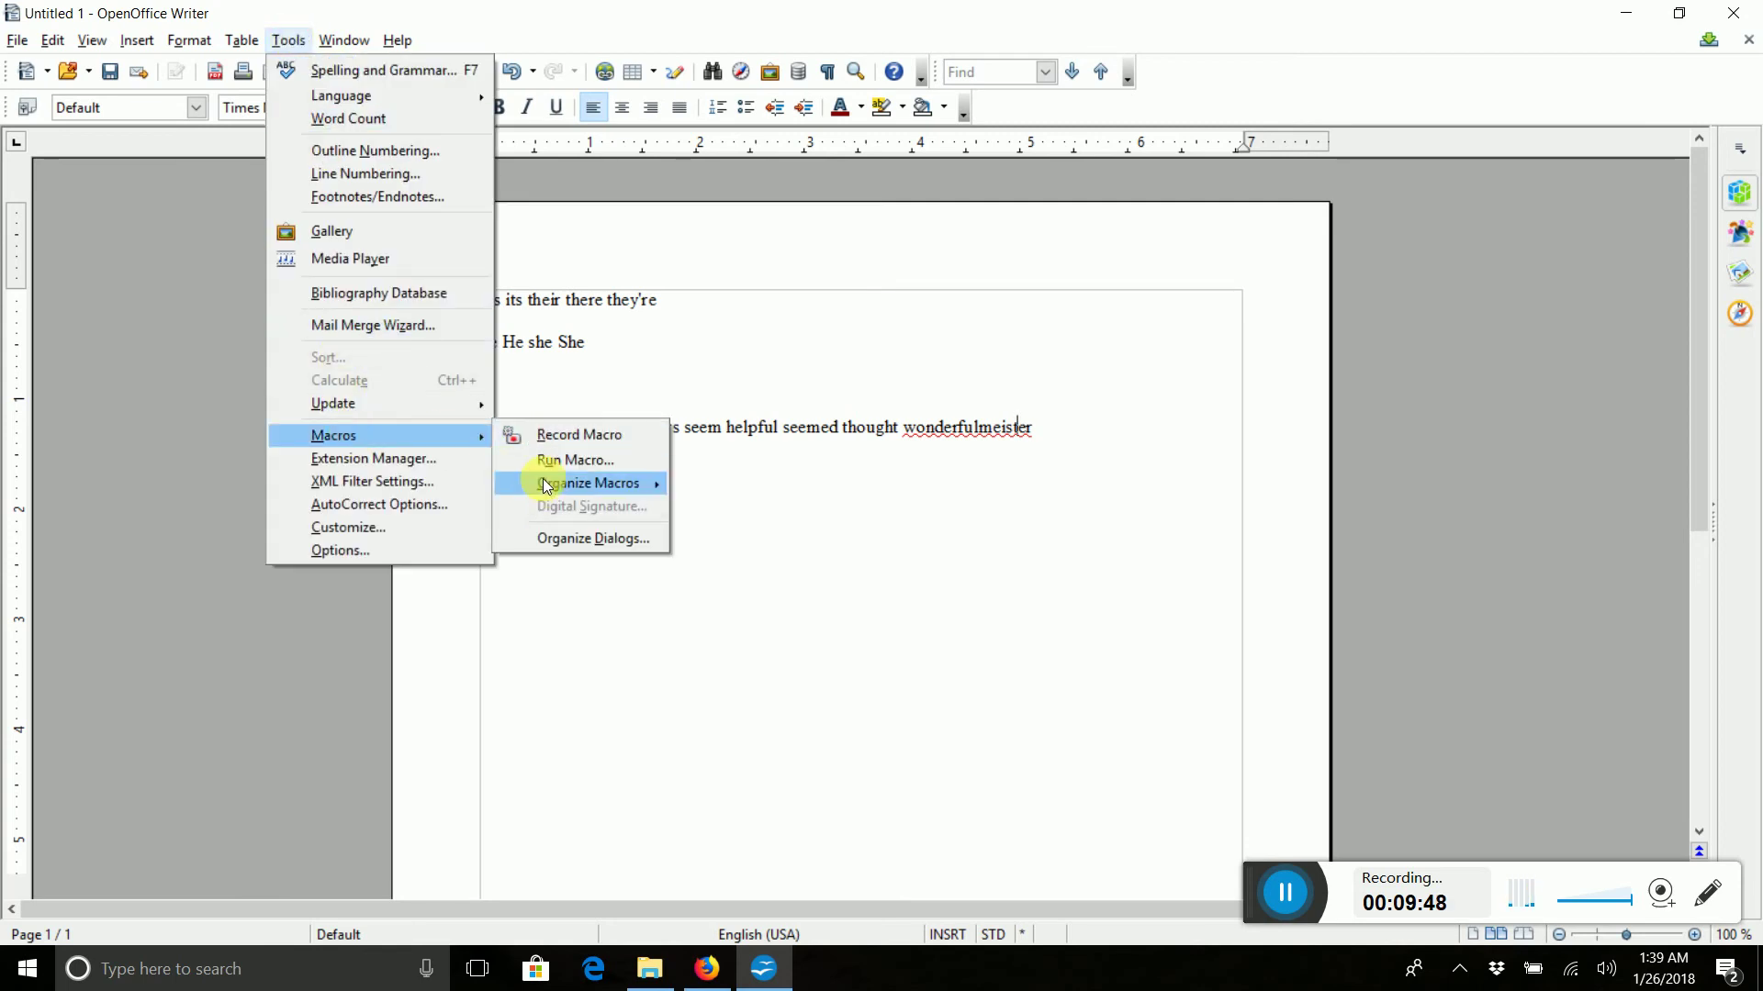
mouse_move(551, 483)
left_click(709, 479)
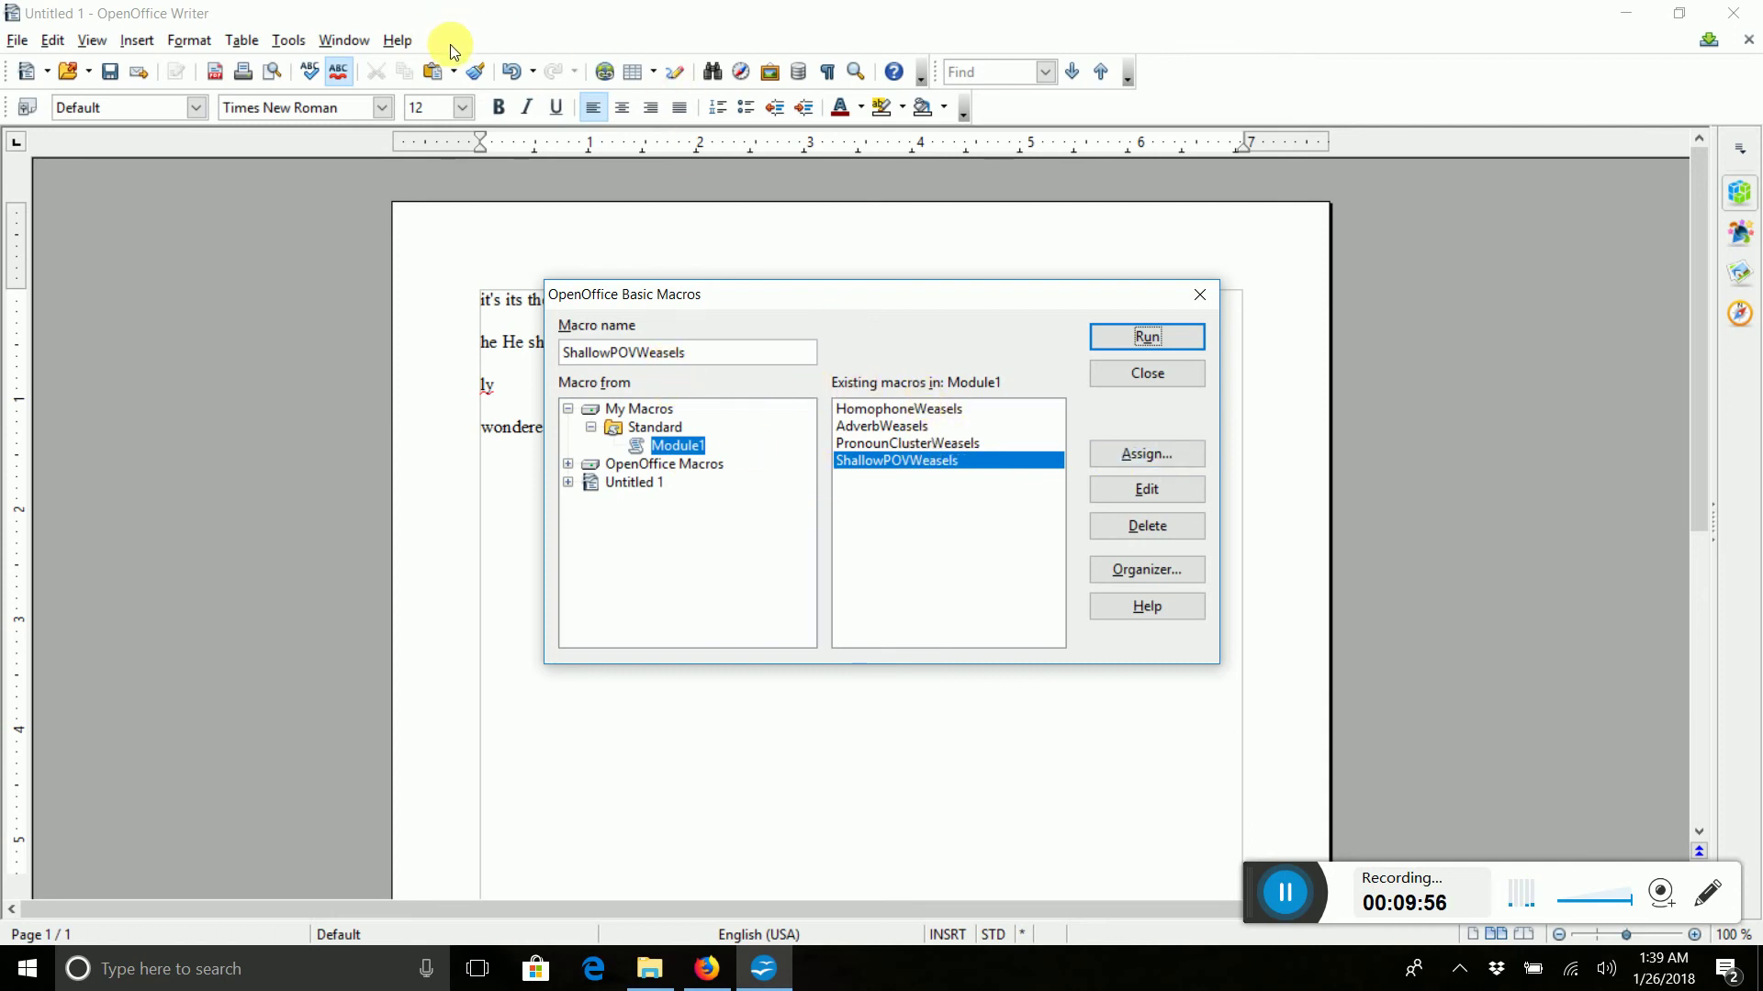
left_click(1128, 454)
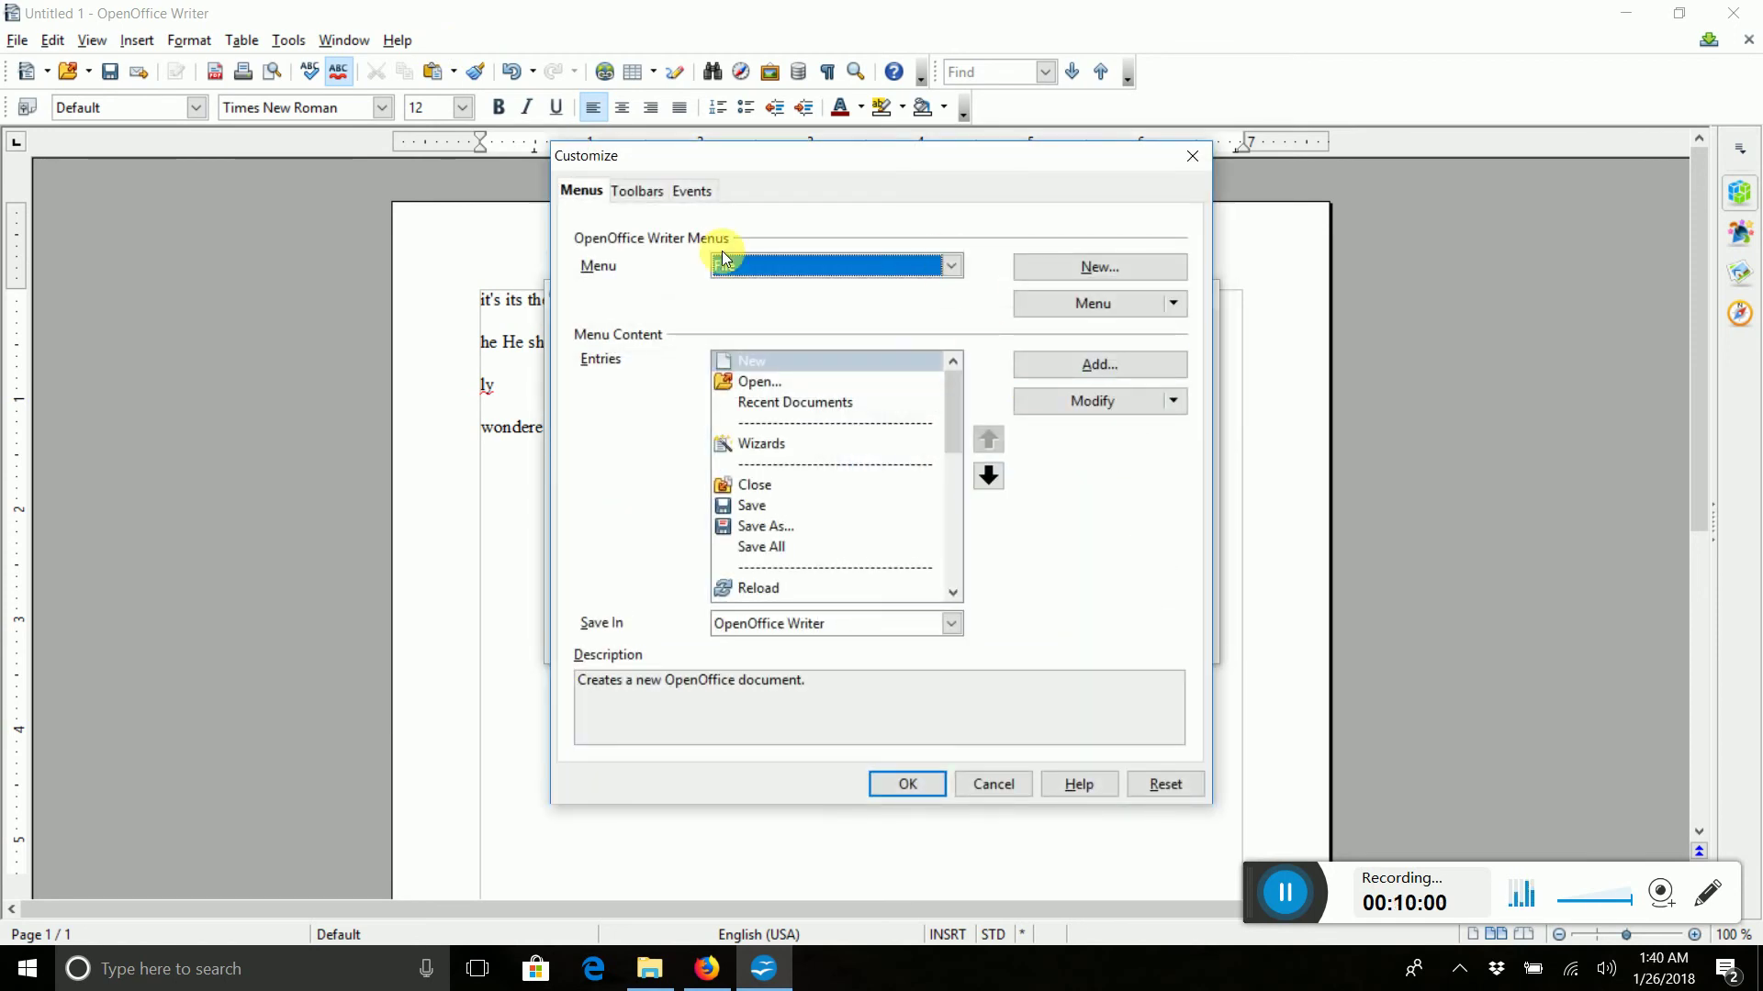
Create a new menu named 'Macros' positioned after Help in the menu bar
left_click(1089, 268)
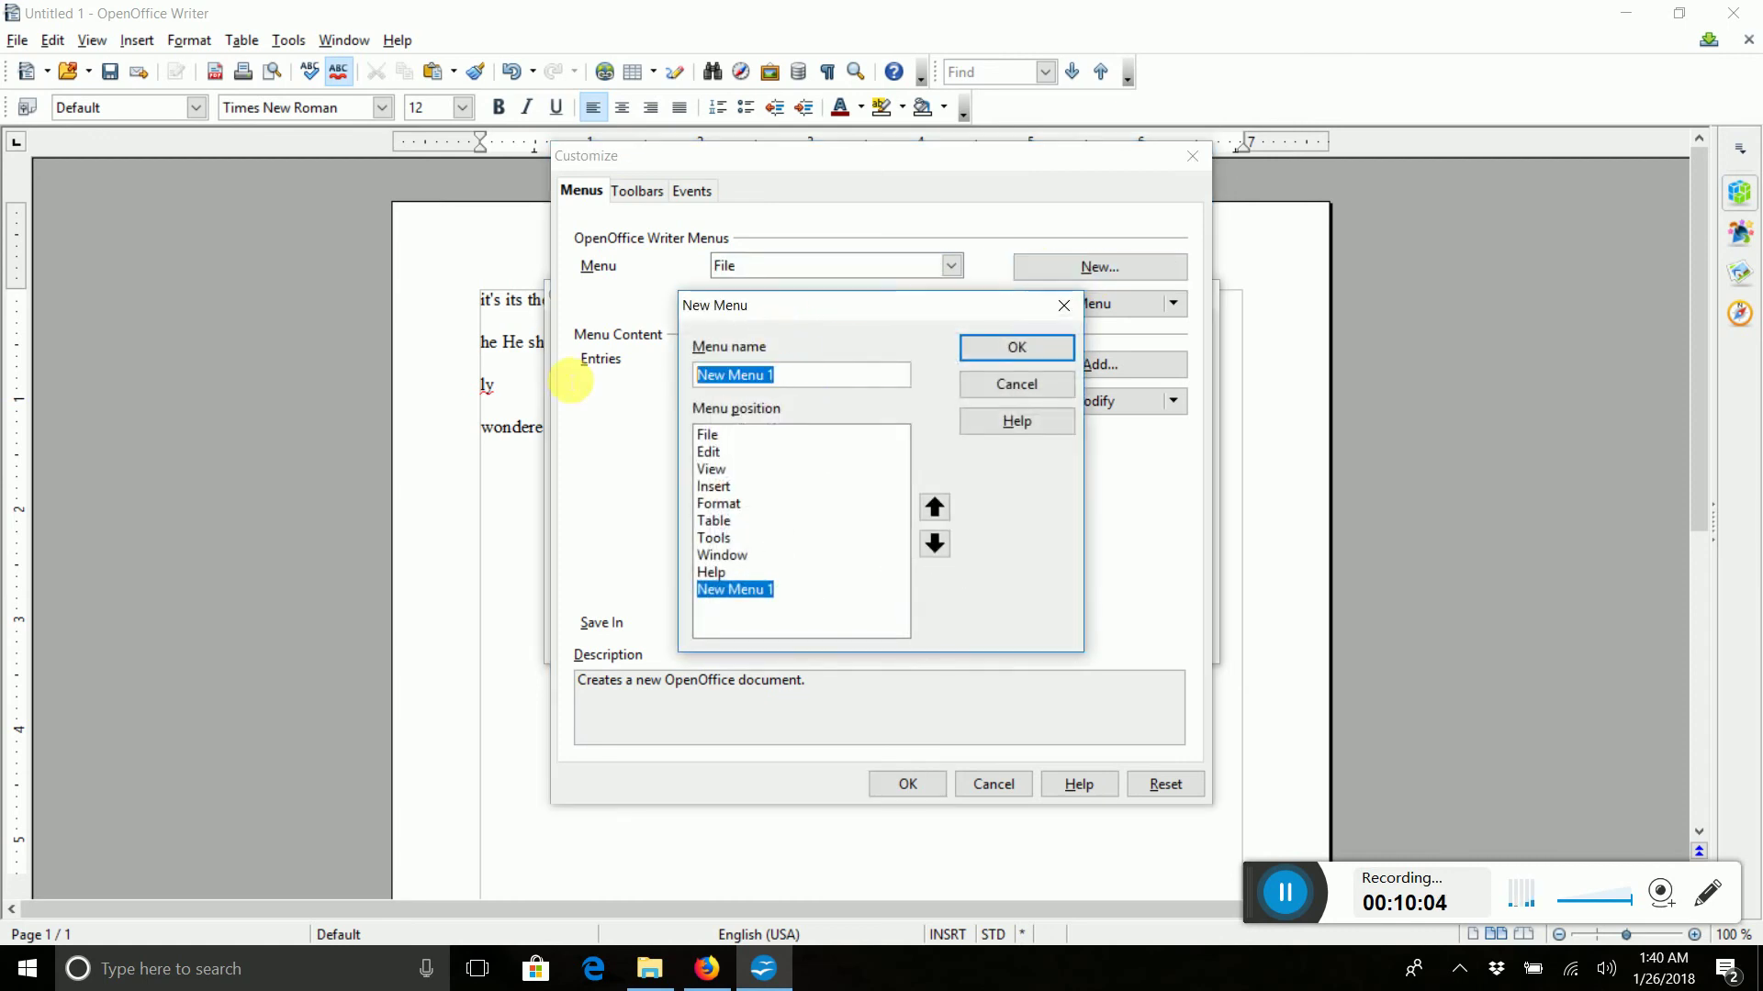
type("M")
key("Caps_Lock")
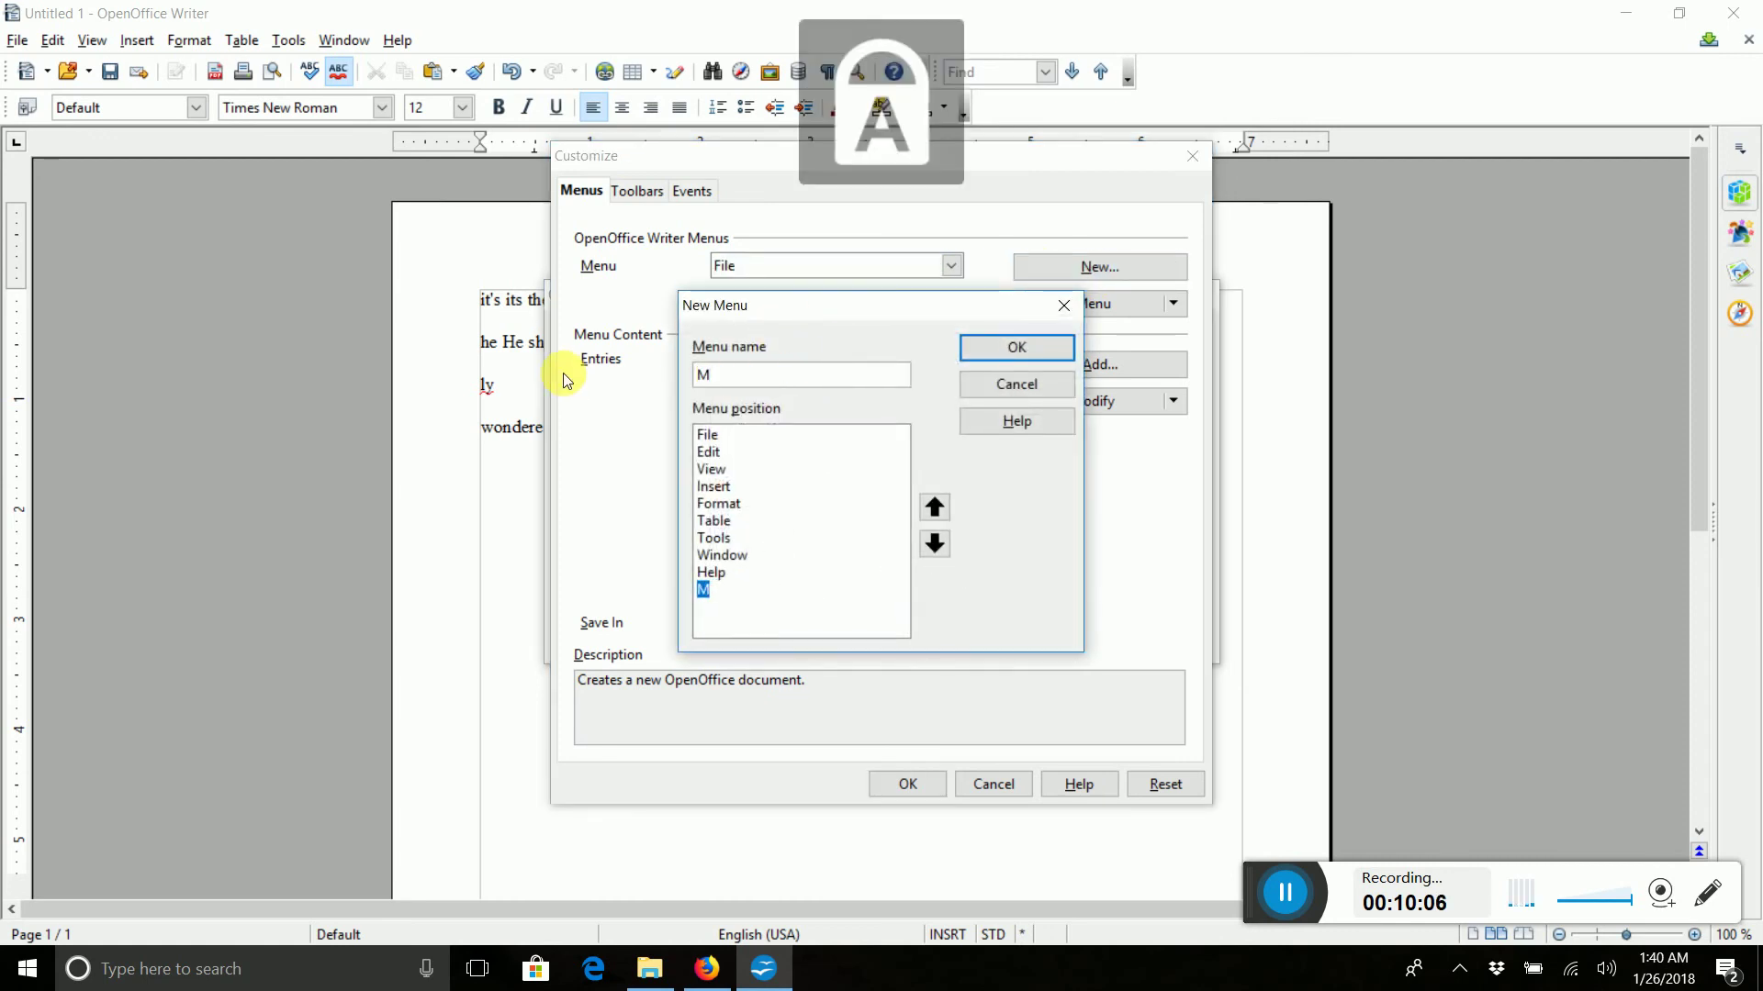
type("A")
key("Caps_Lock")
type("acros")
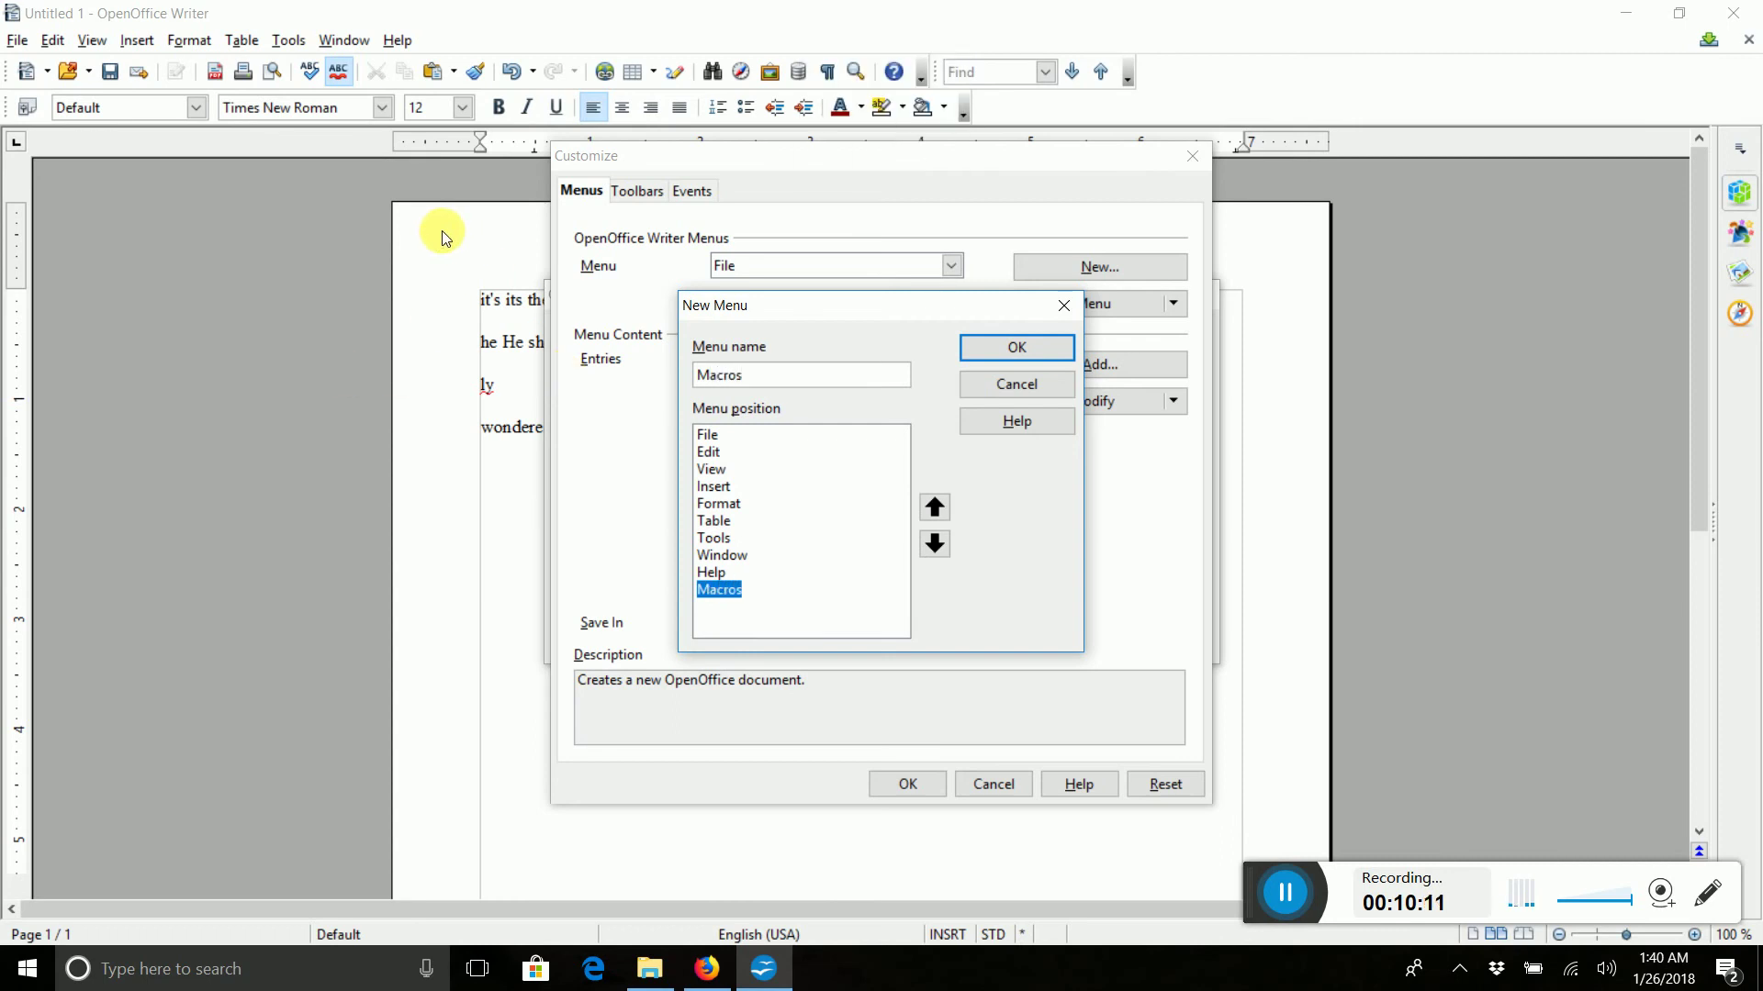
left_click(1049, 350)
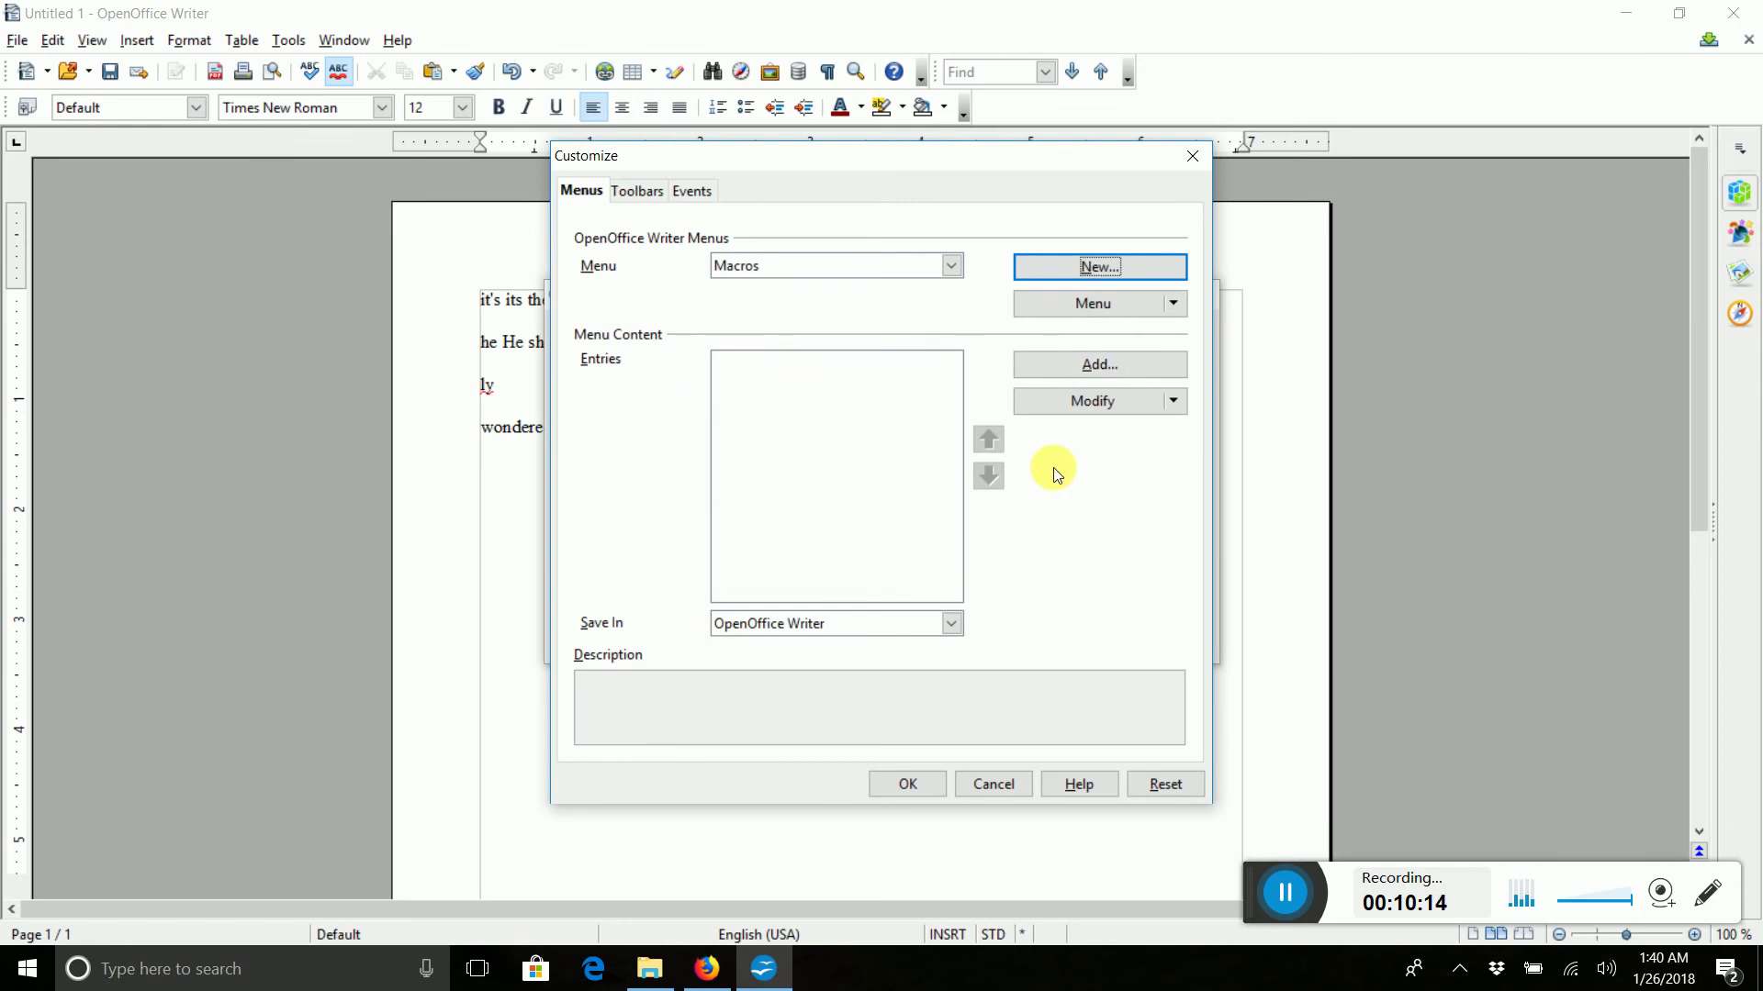
Browse the Add Commands list to OpenOffice Macros > My Macros > Standard > Module1
left_click(1076, 363)
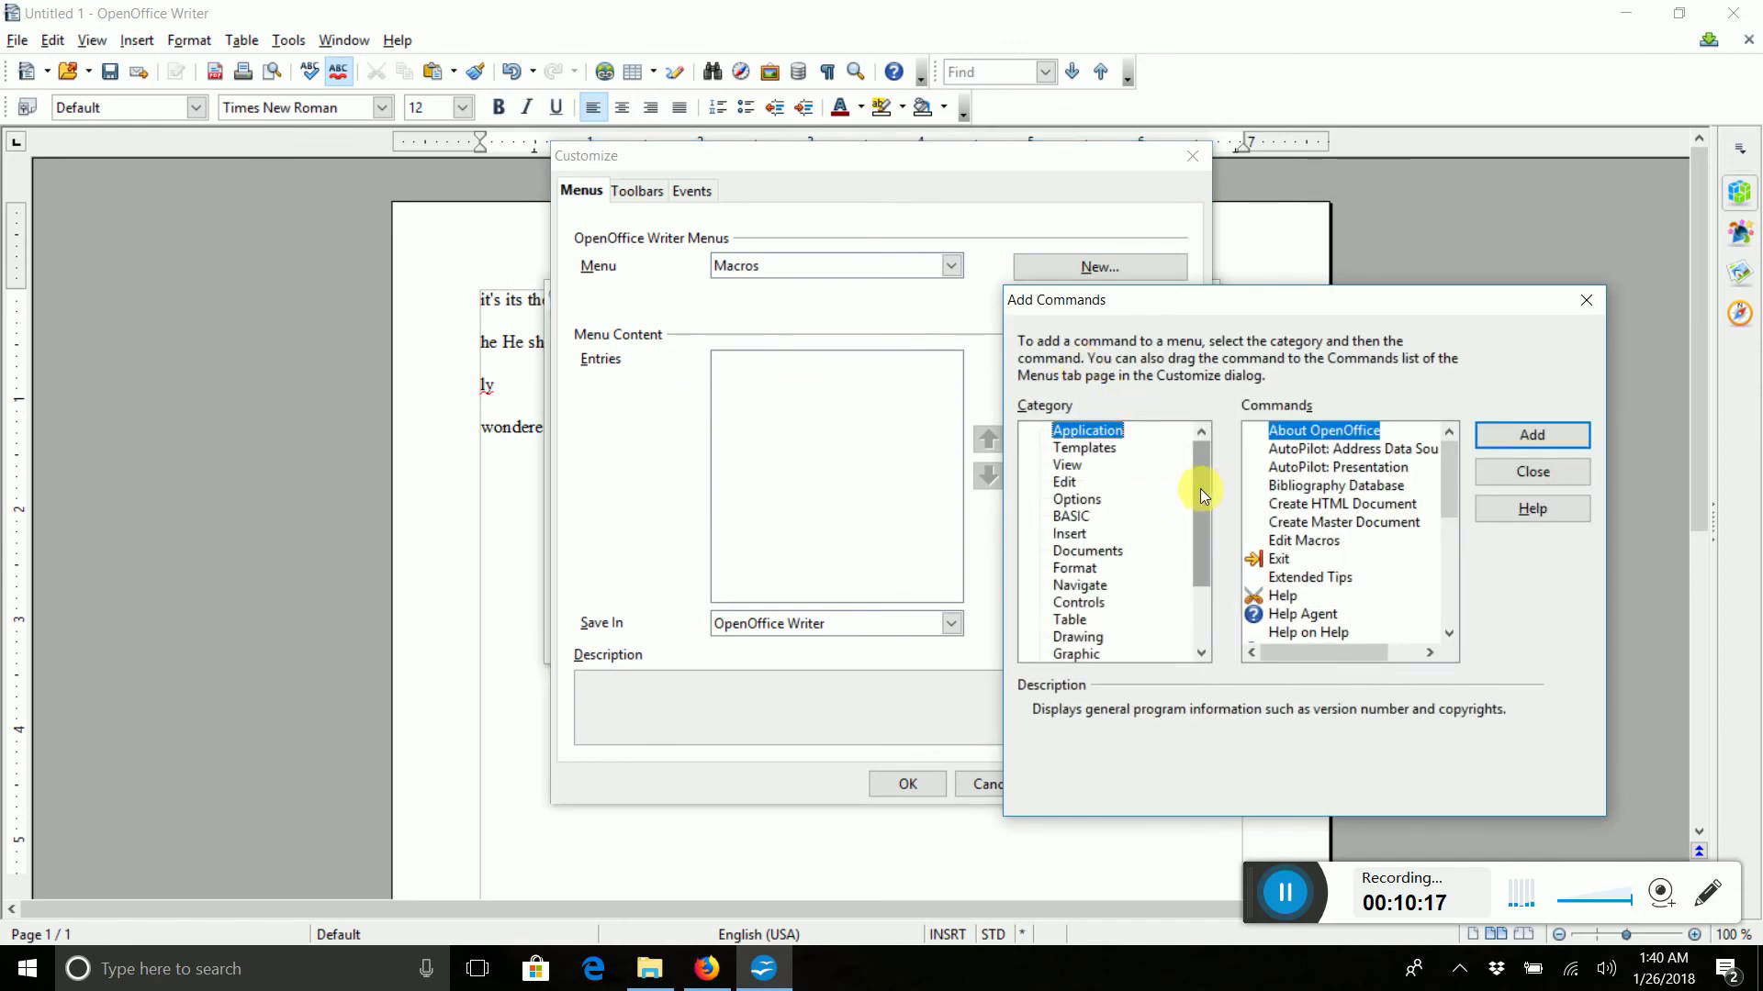
left_click_drag(1199, 488, 1209, 586)
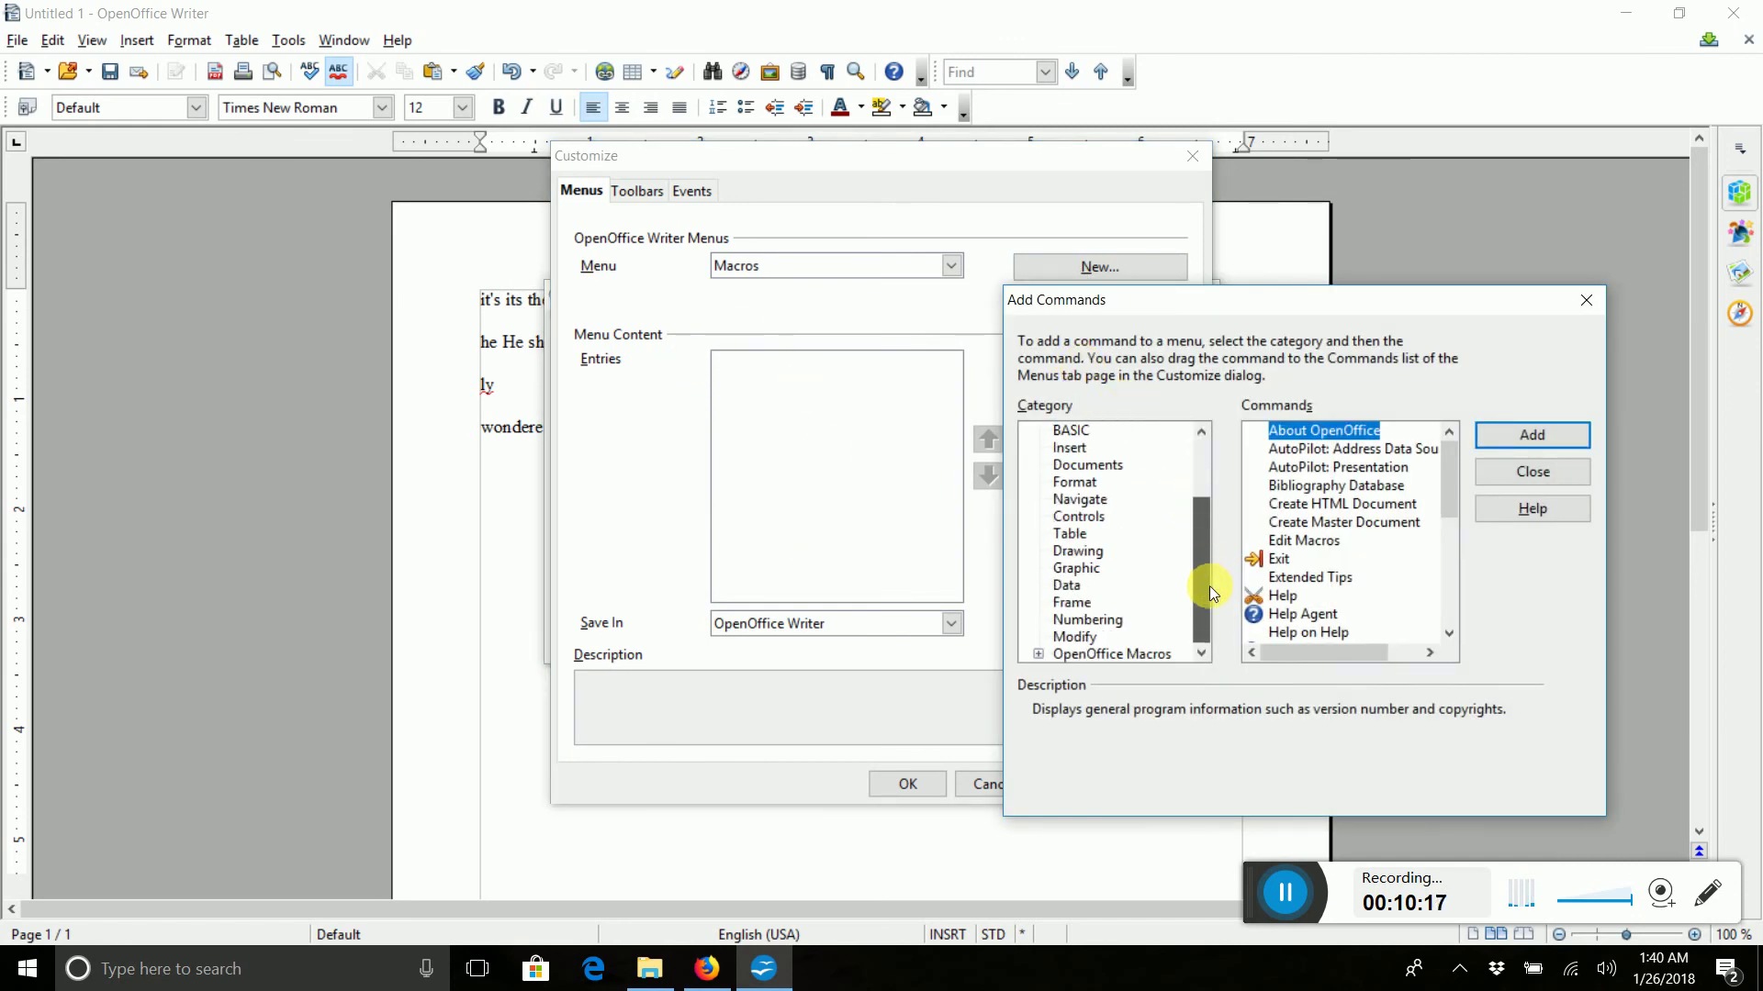
left_click(1037, 653)
left_click(1061, 598)
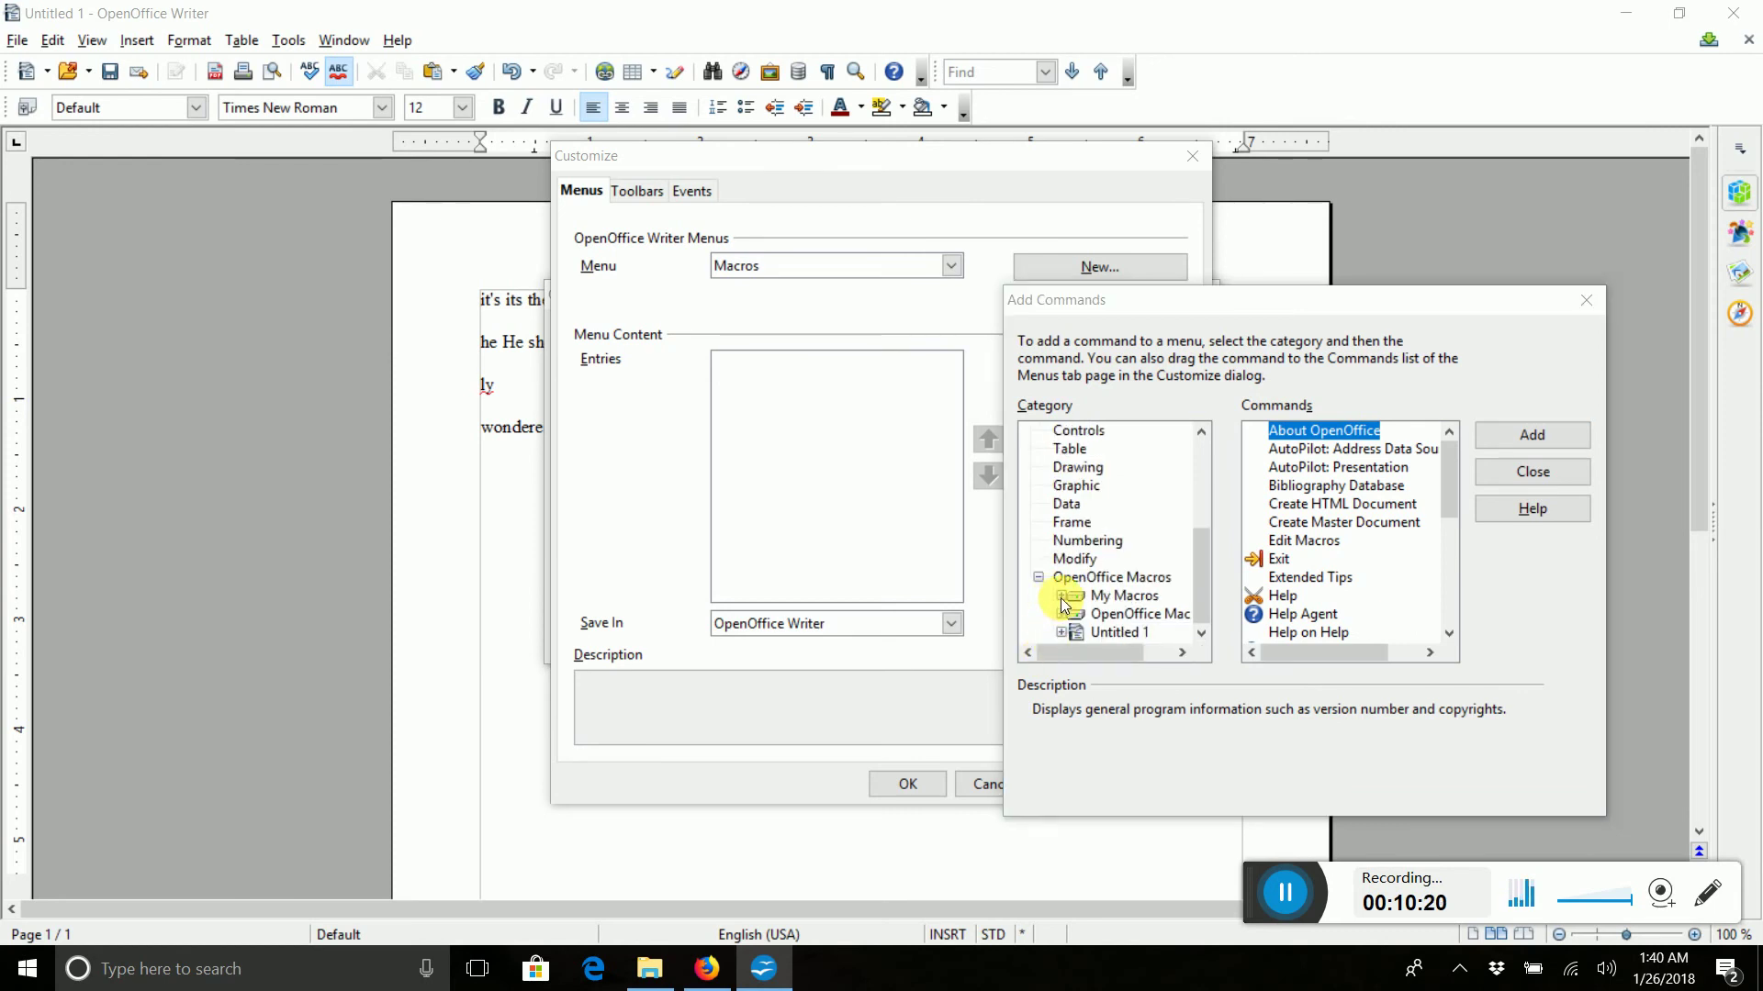
left_click(884, 513)
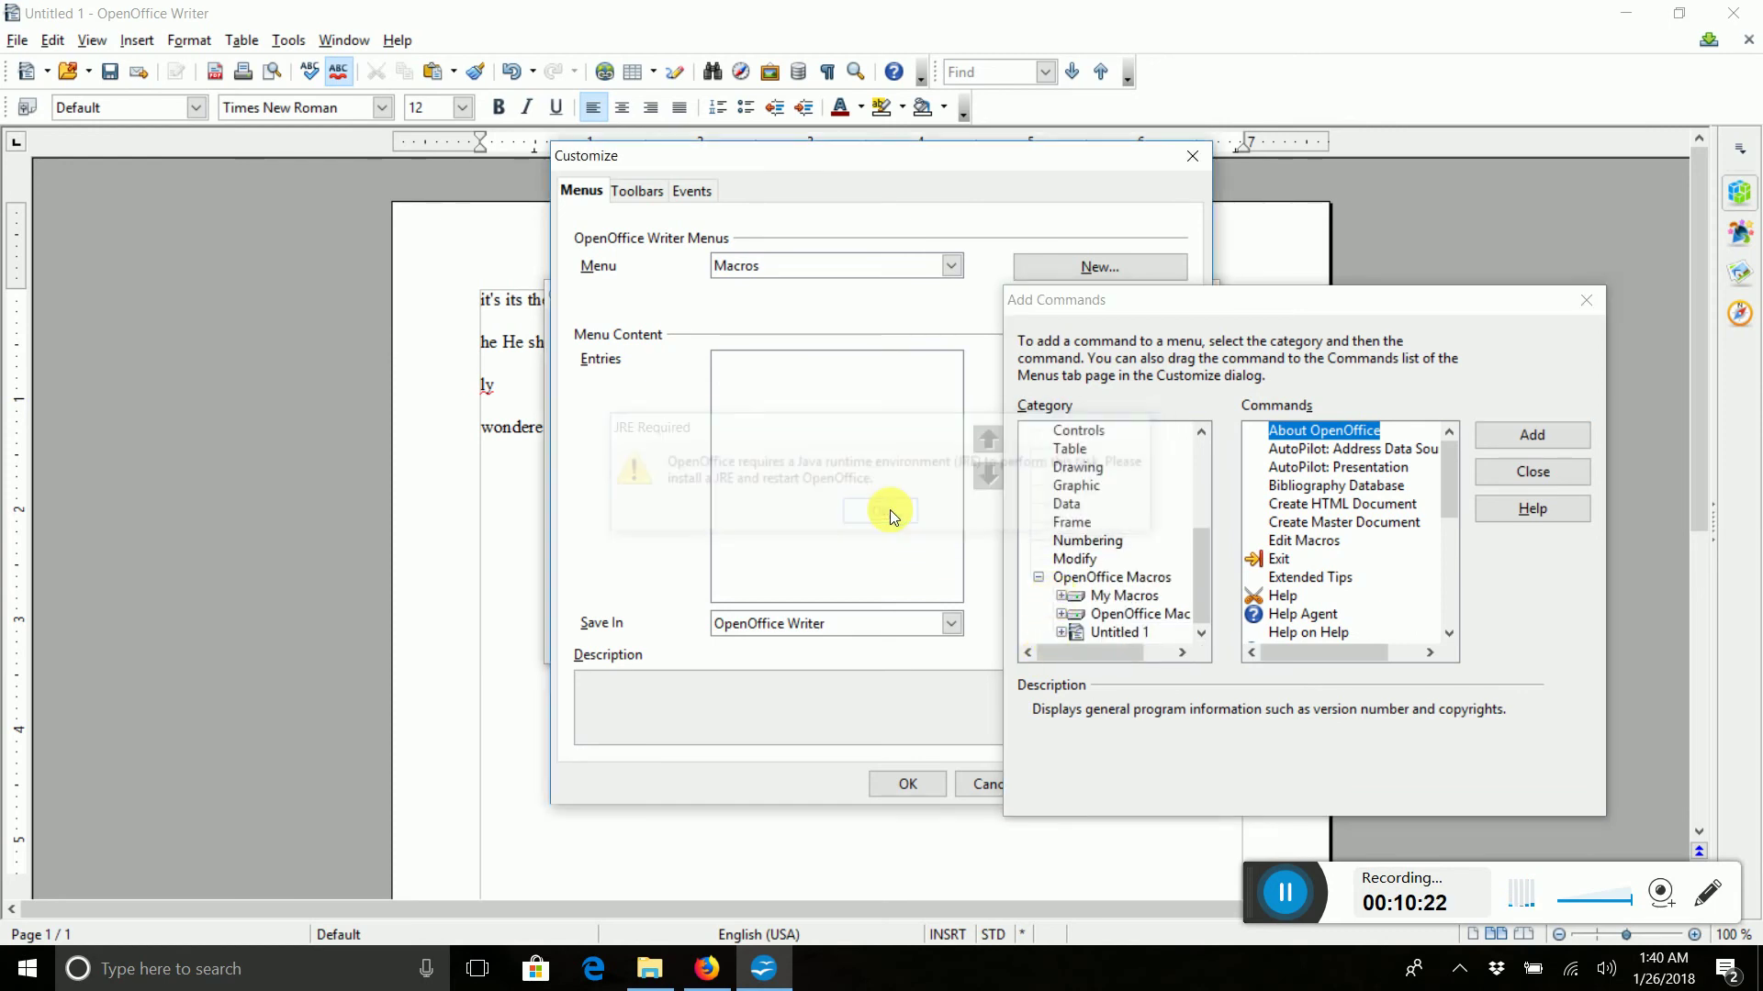
left_click(1060, 595)
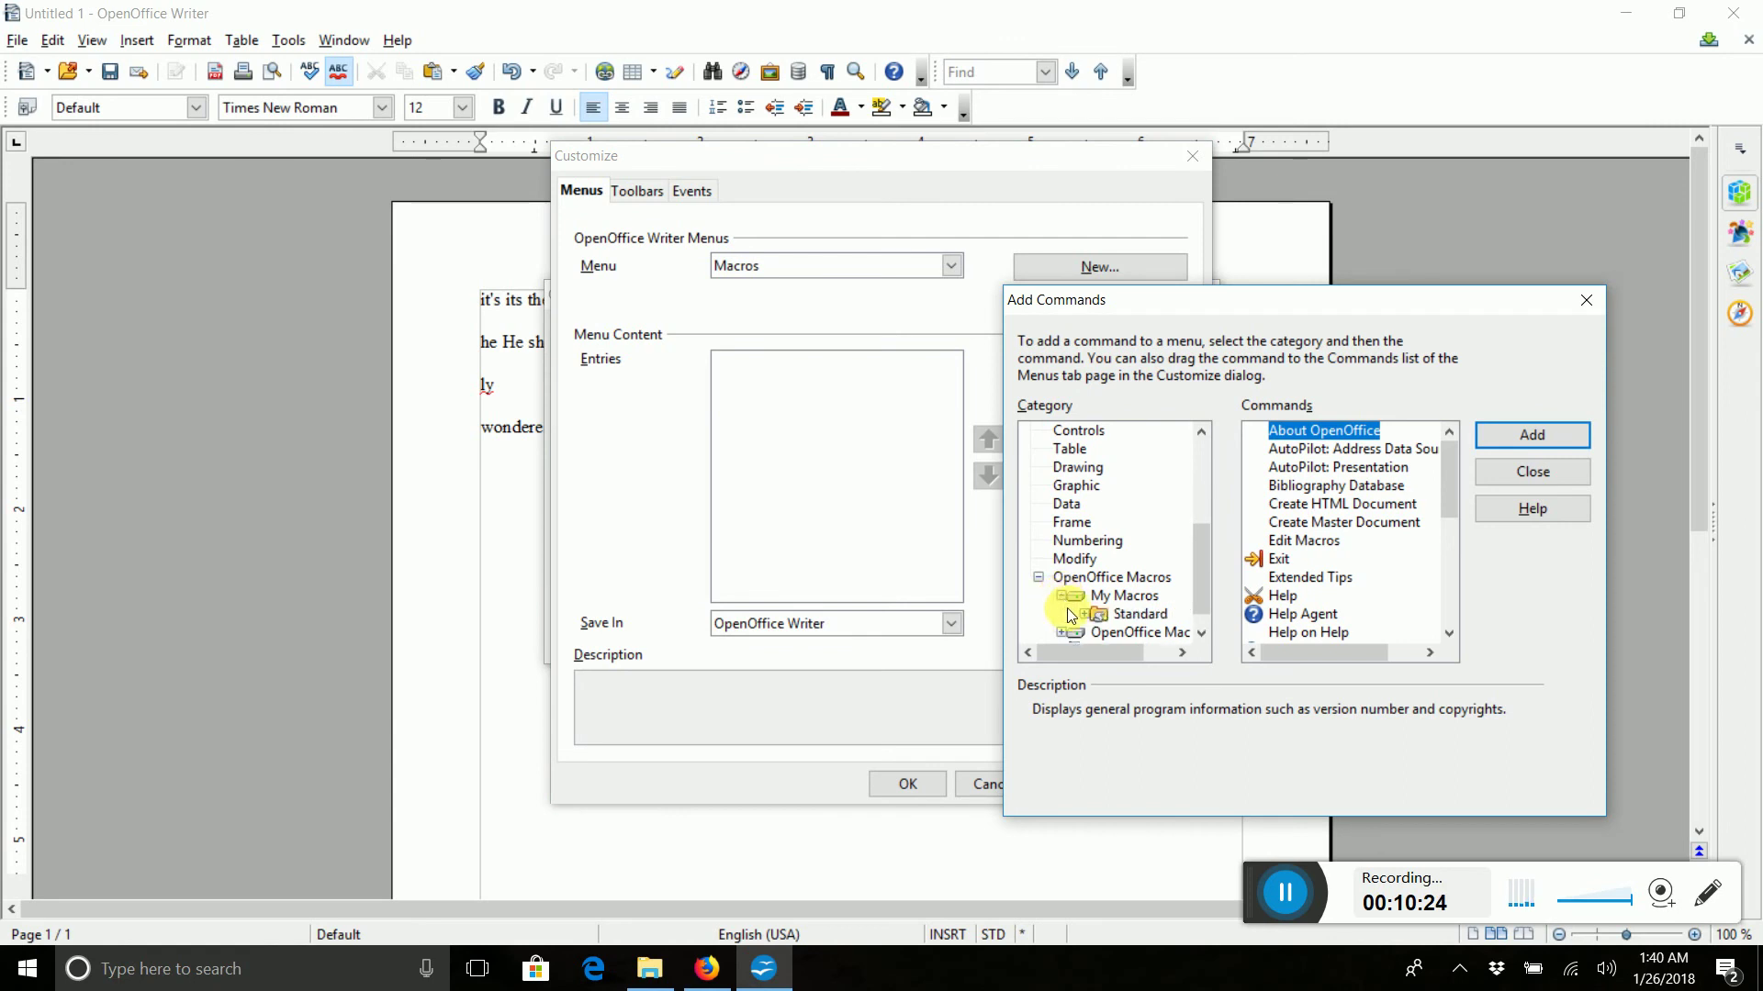
left_click(1082, 614)
scroll(1115, 610, "down", 1)
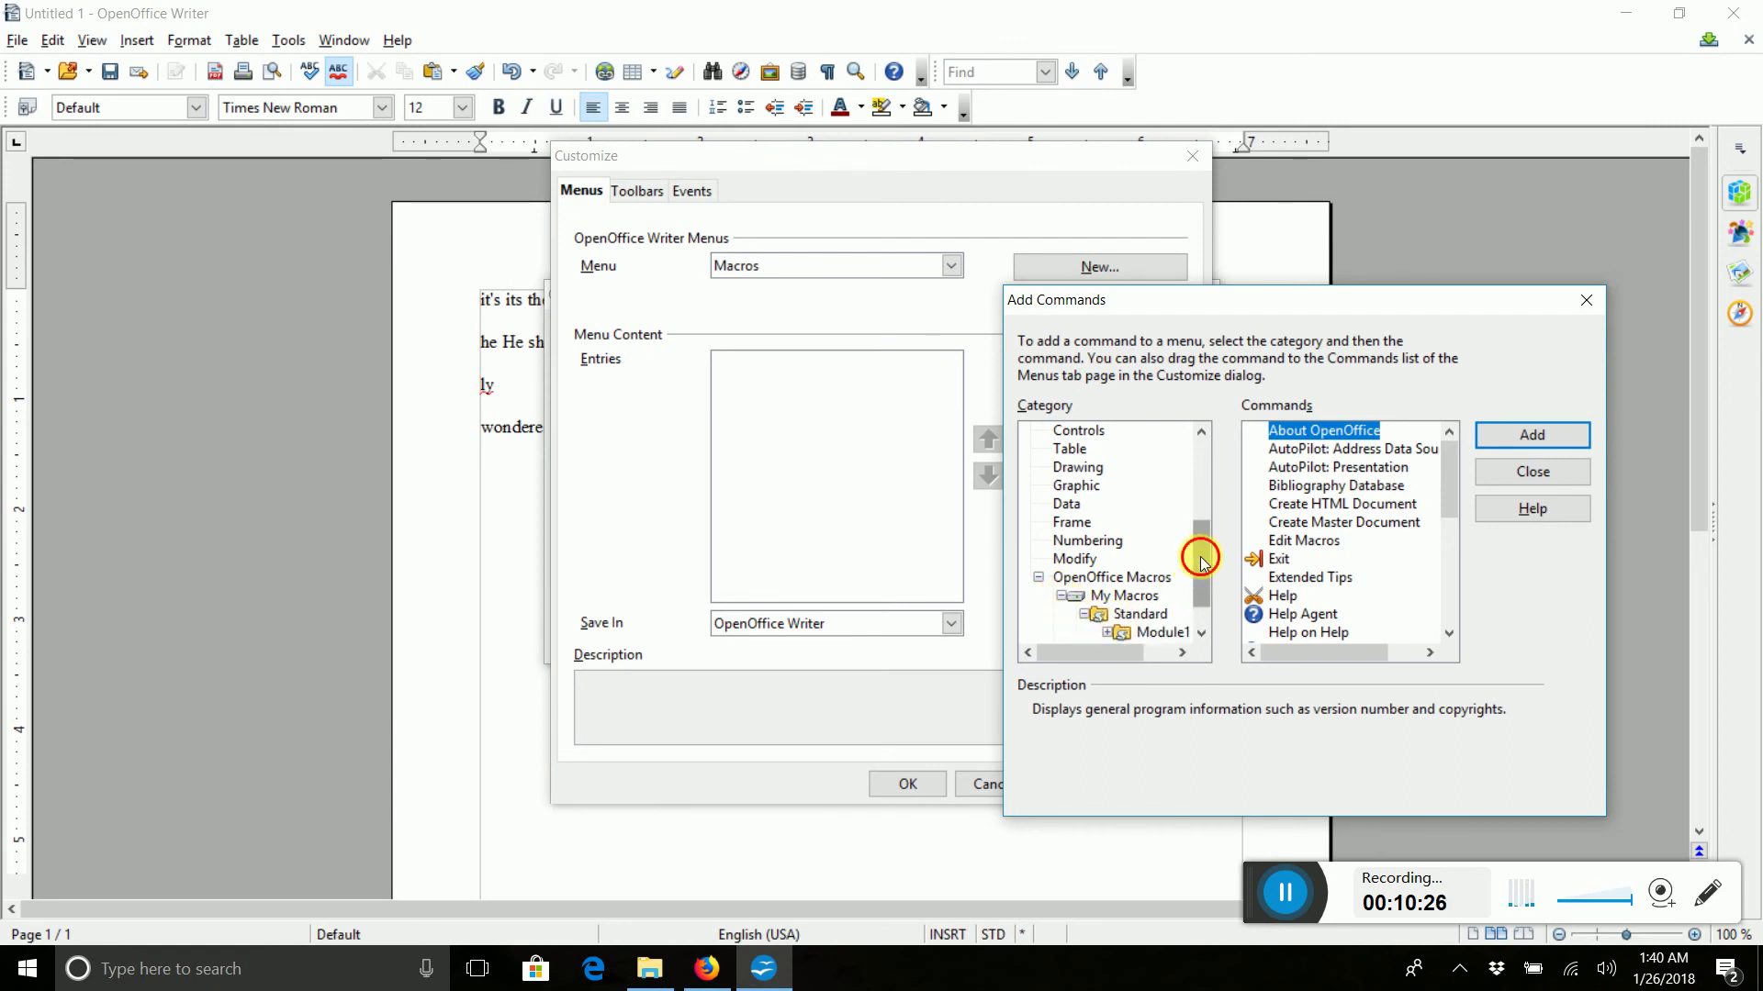
left_click(1122, 602)
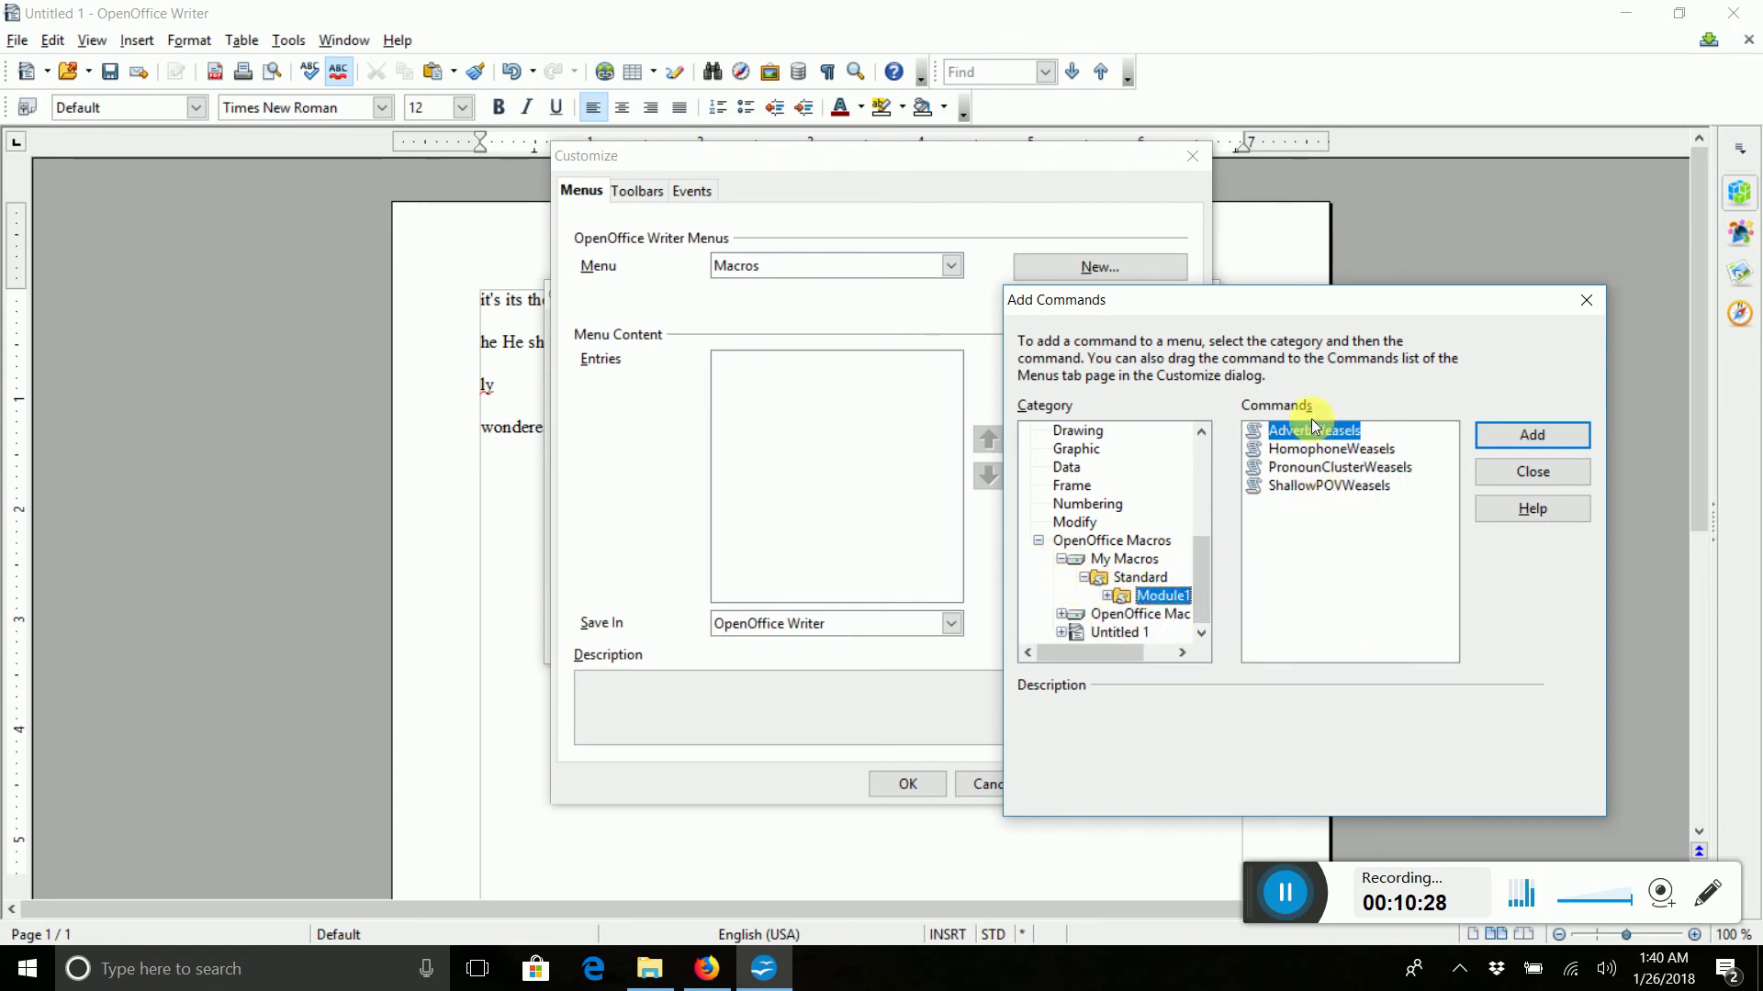
Add AdverbWeasels, HomophoneWeasels, PronounClusterWeasels and ShallowPOVWeasels to the Macros menu and confirm
left_click(1502, 435)
left_click(1494, 433)
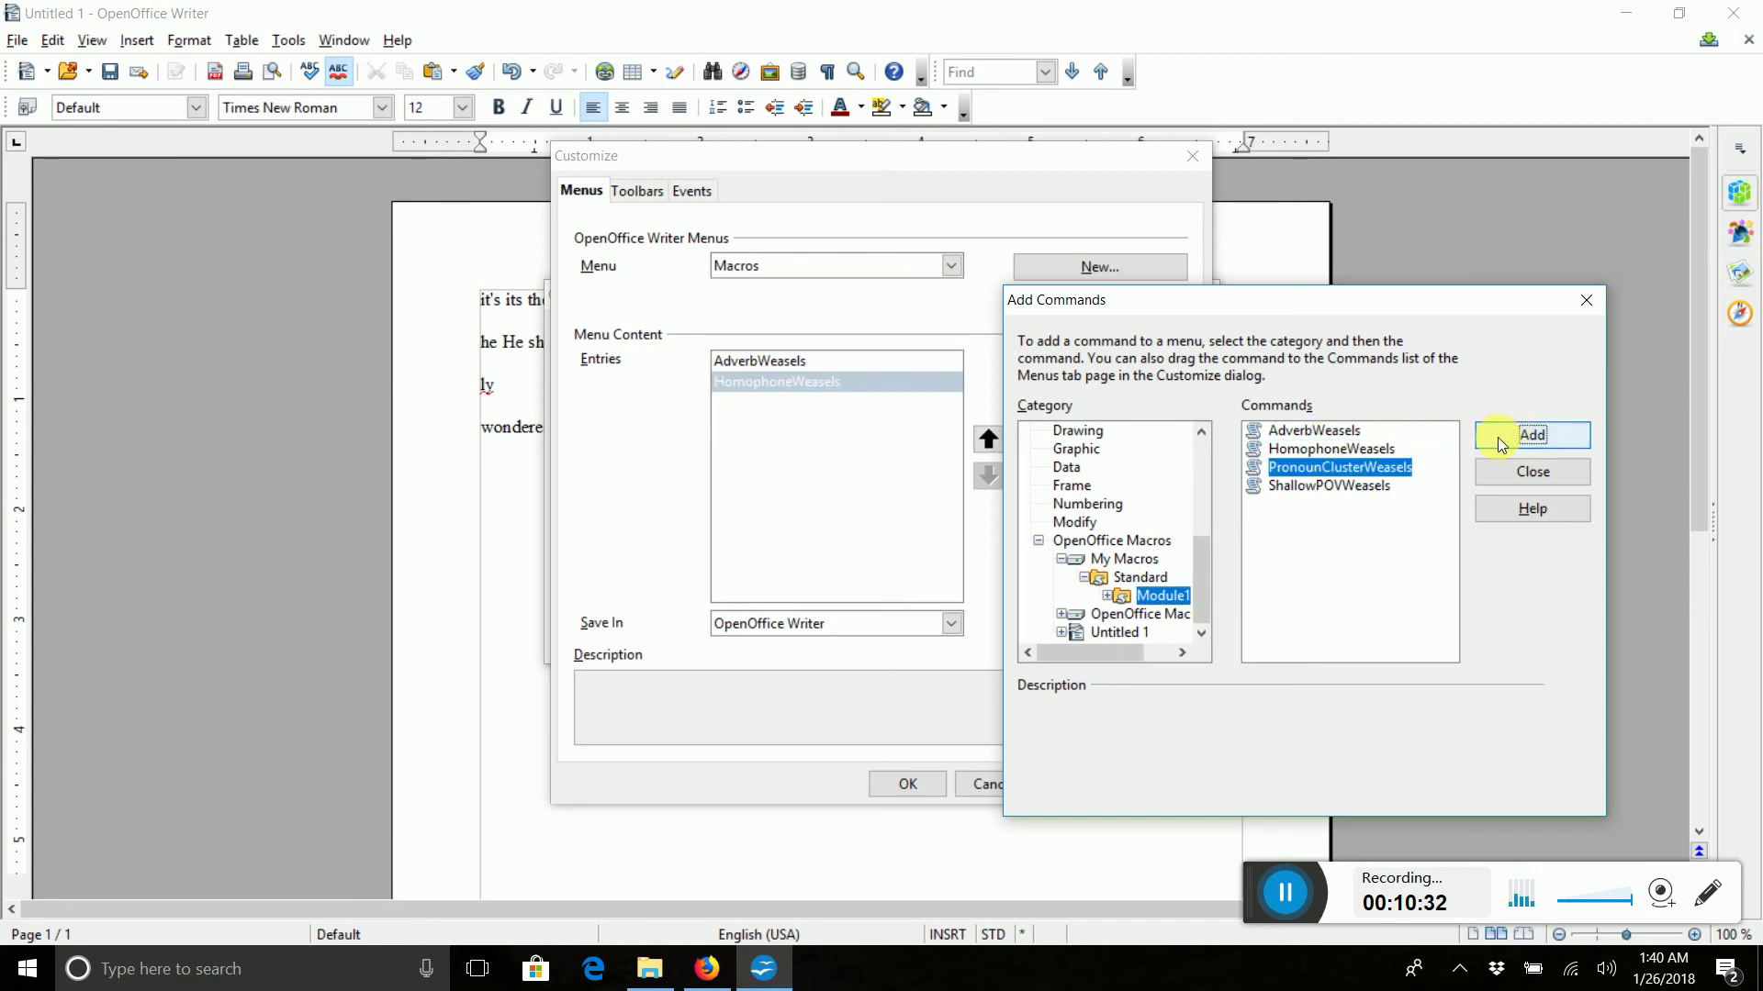
left_click(1498, 437)
left_click(1511, 441)
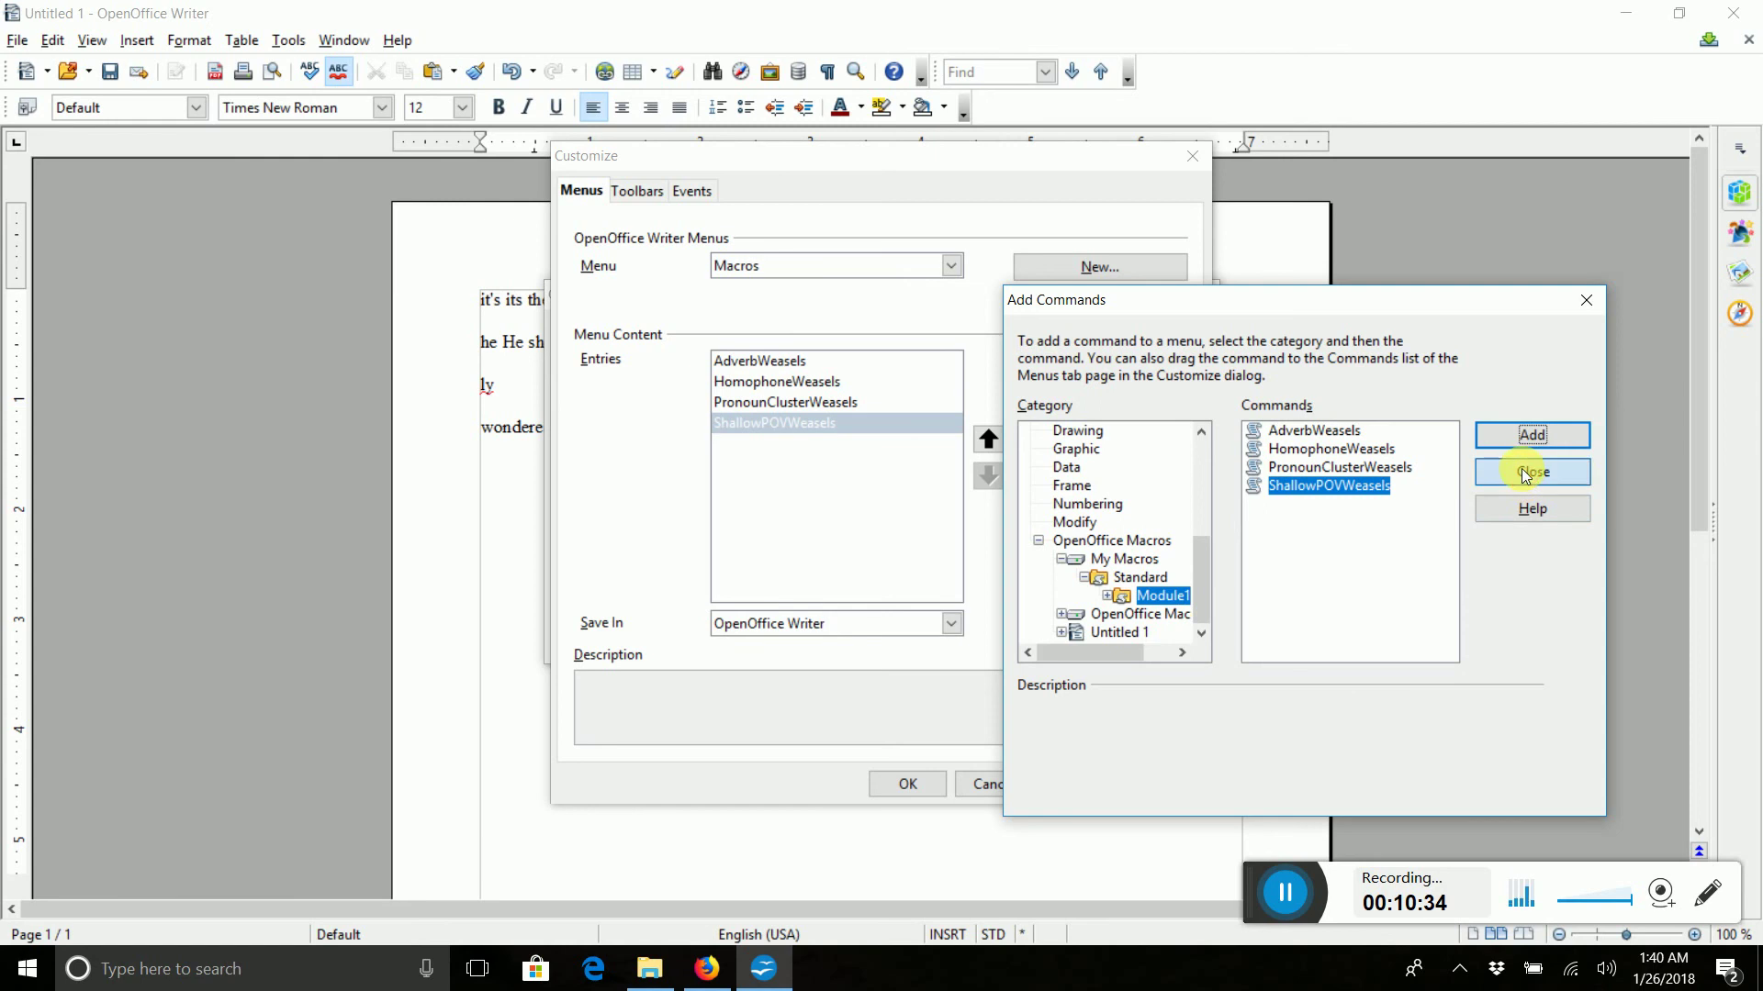
left_click(1517, 472)
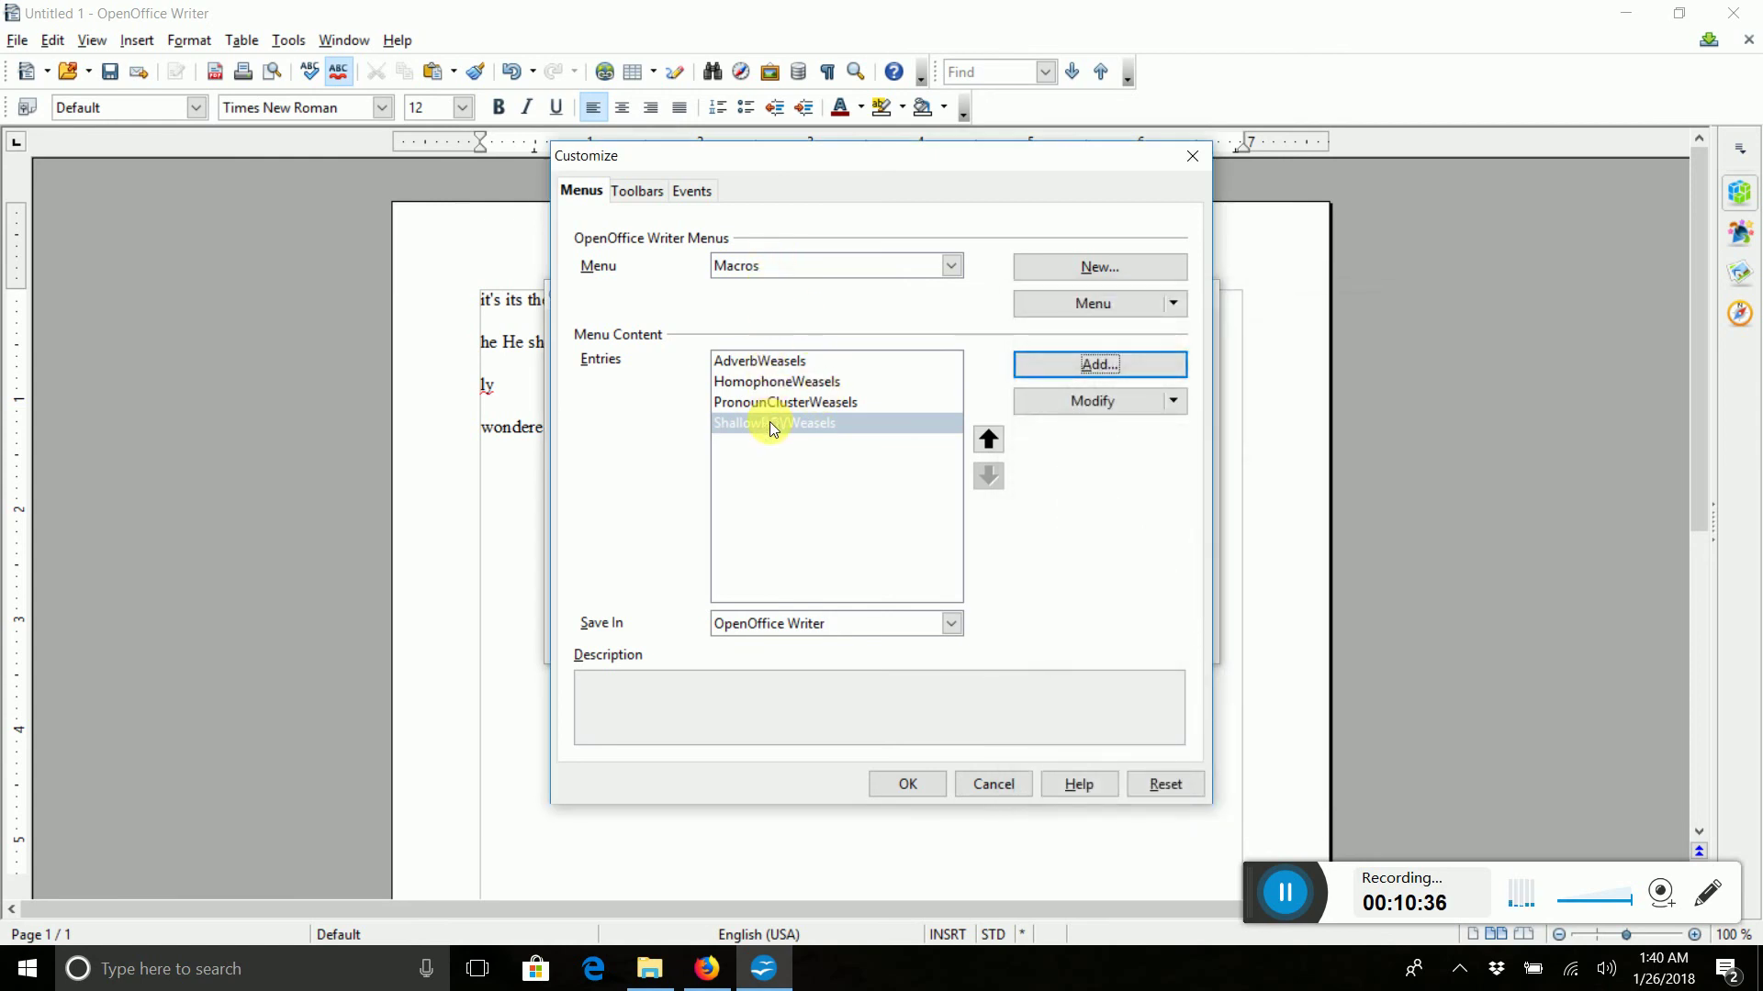
left_click(905, 784)
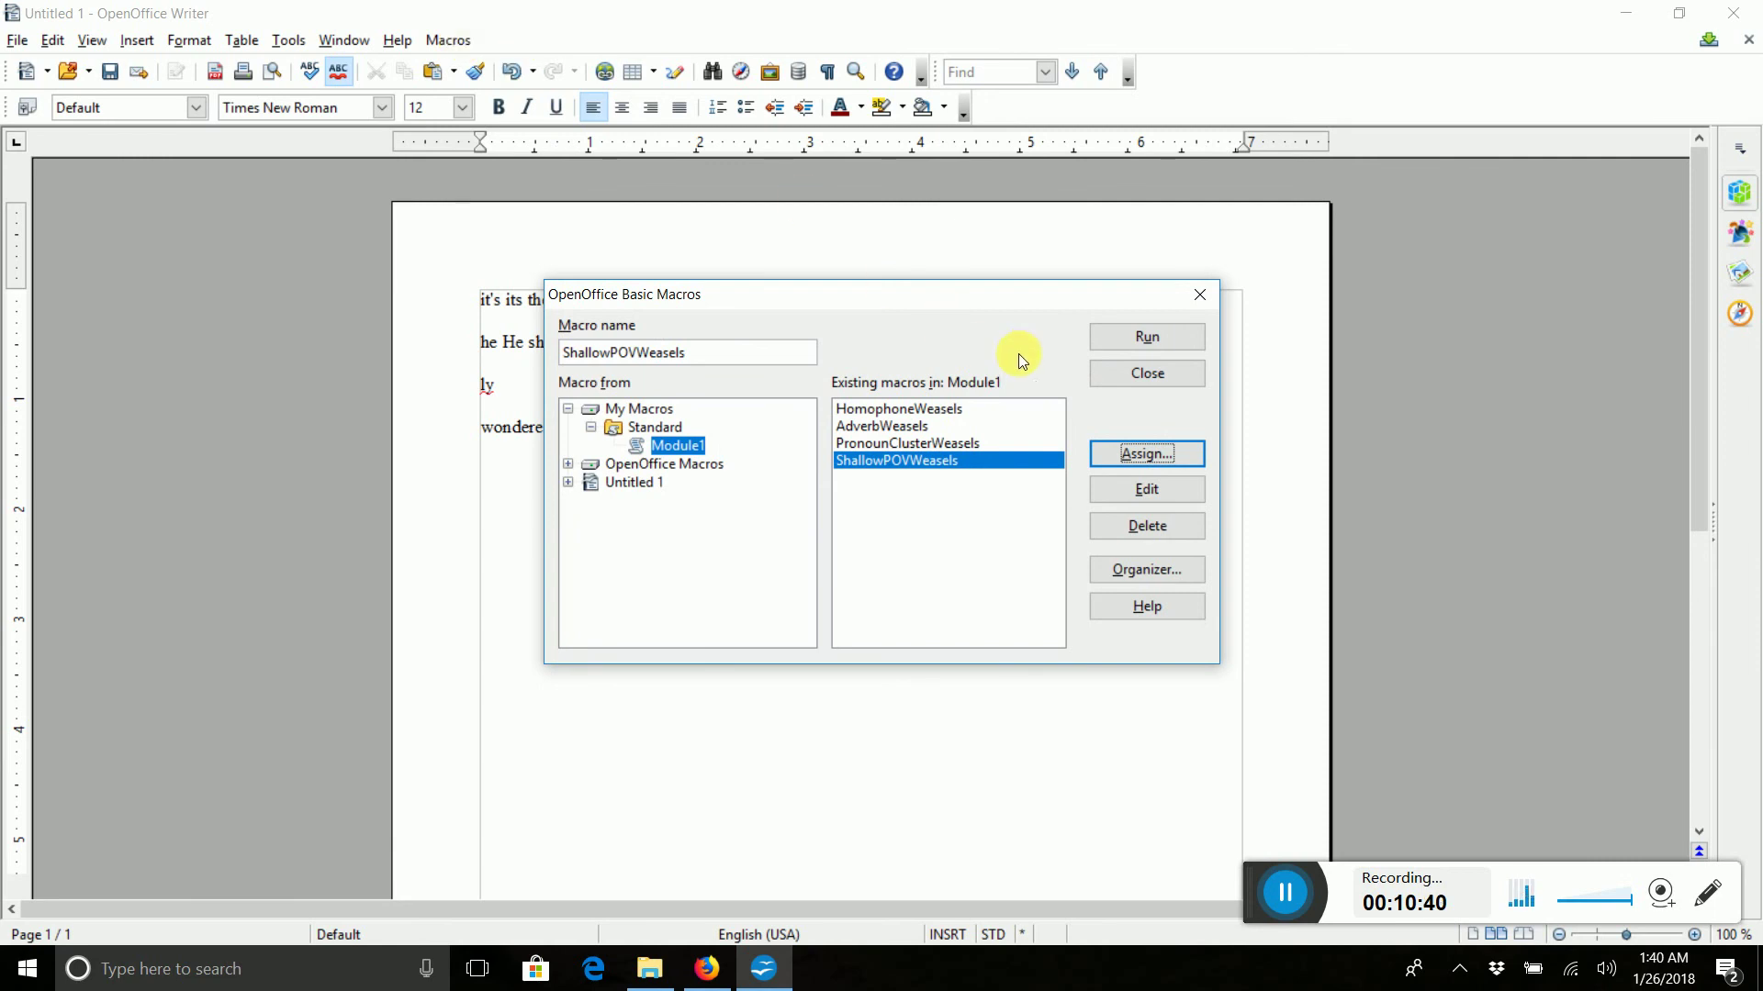
Run AdverbWeasels, HomophoneWeasels, PronounClusterWeasels and ShallowPOVWeasels from the new Macros menu
left_click(1148, 373)
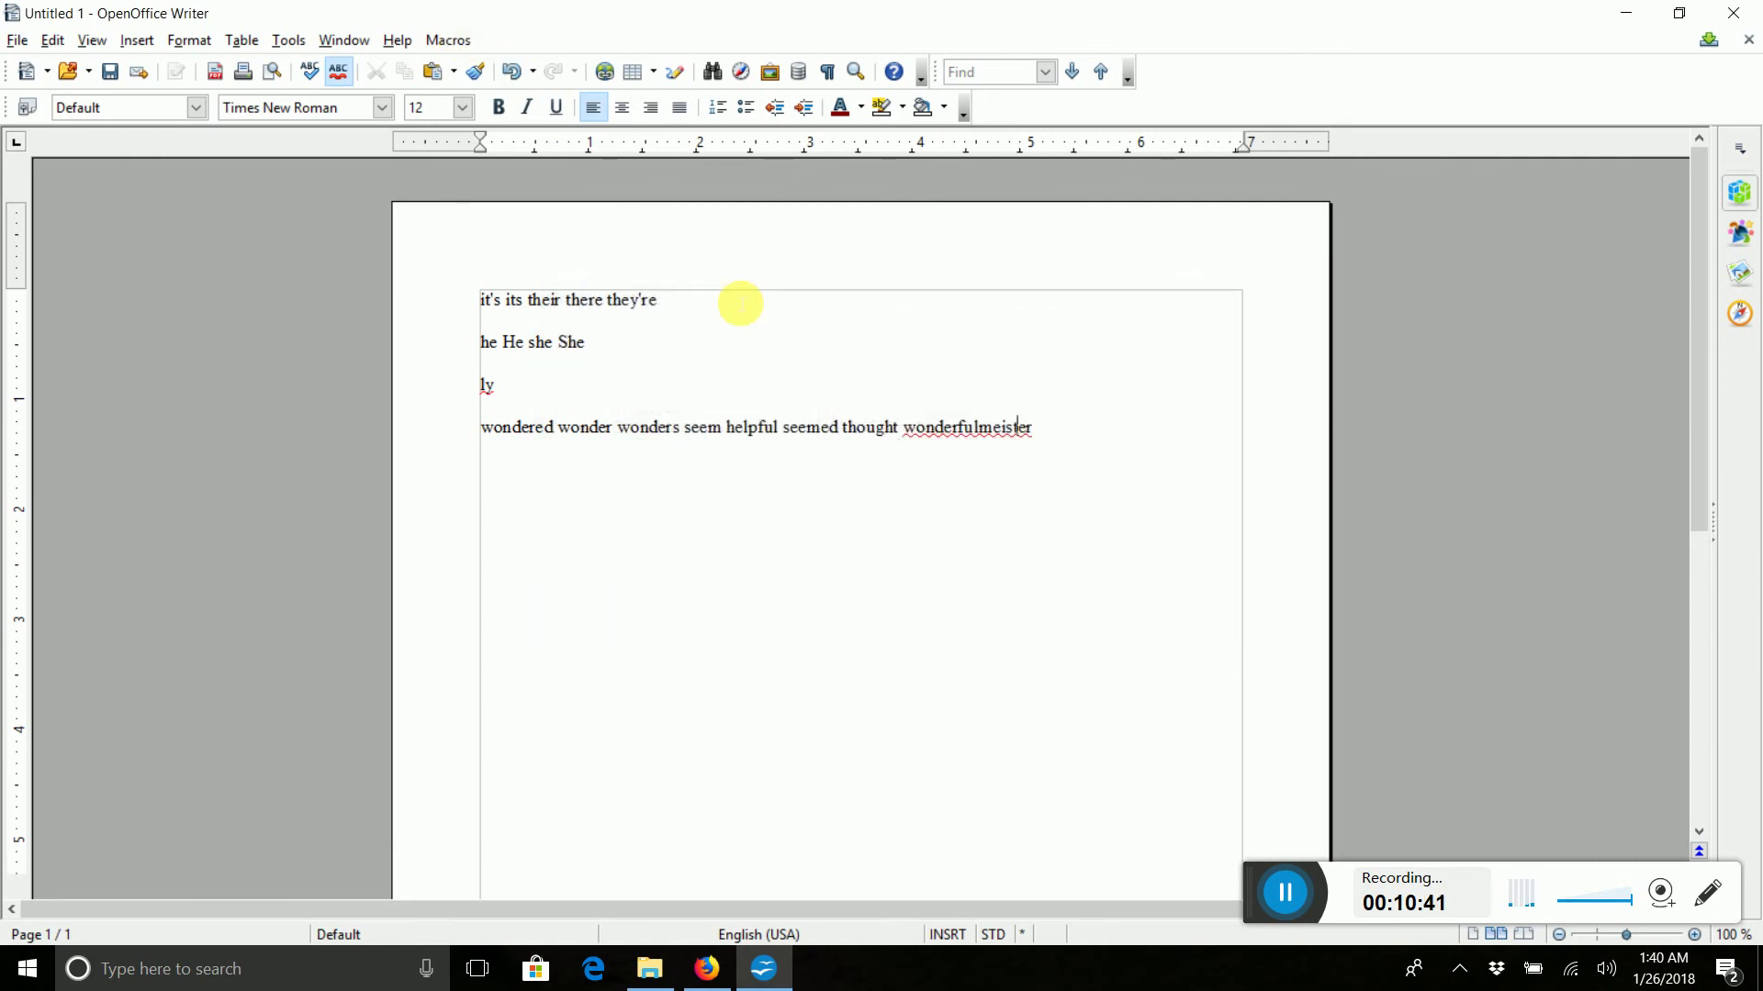
left_click(440, 41)
left_click(465, 61)
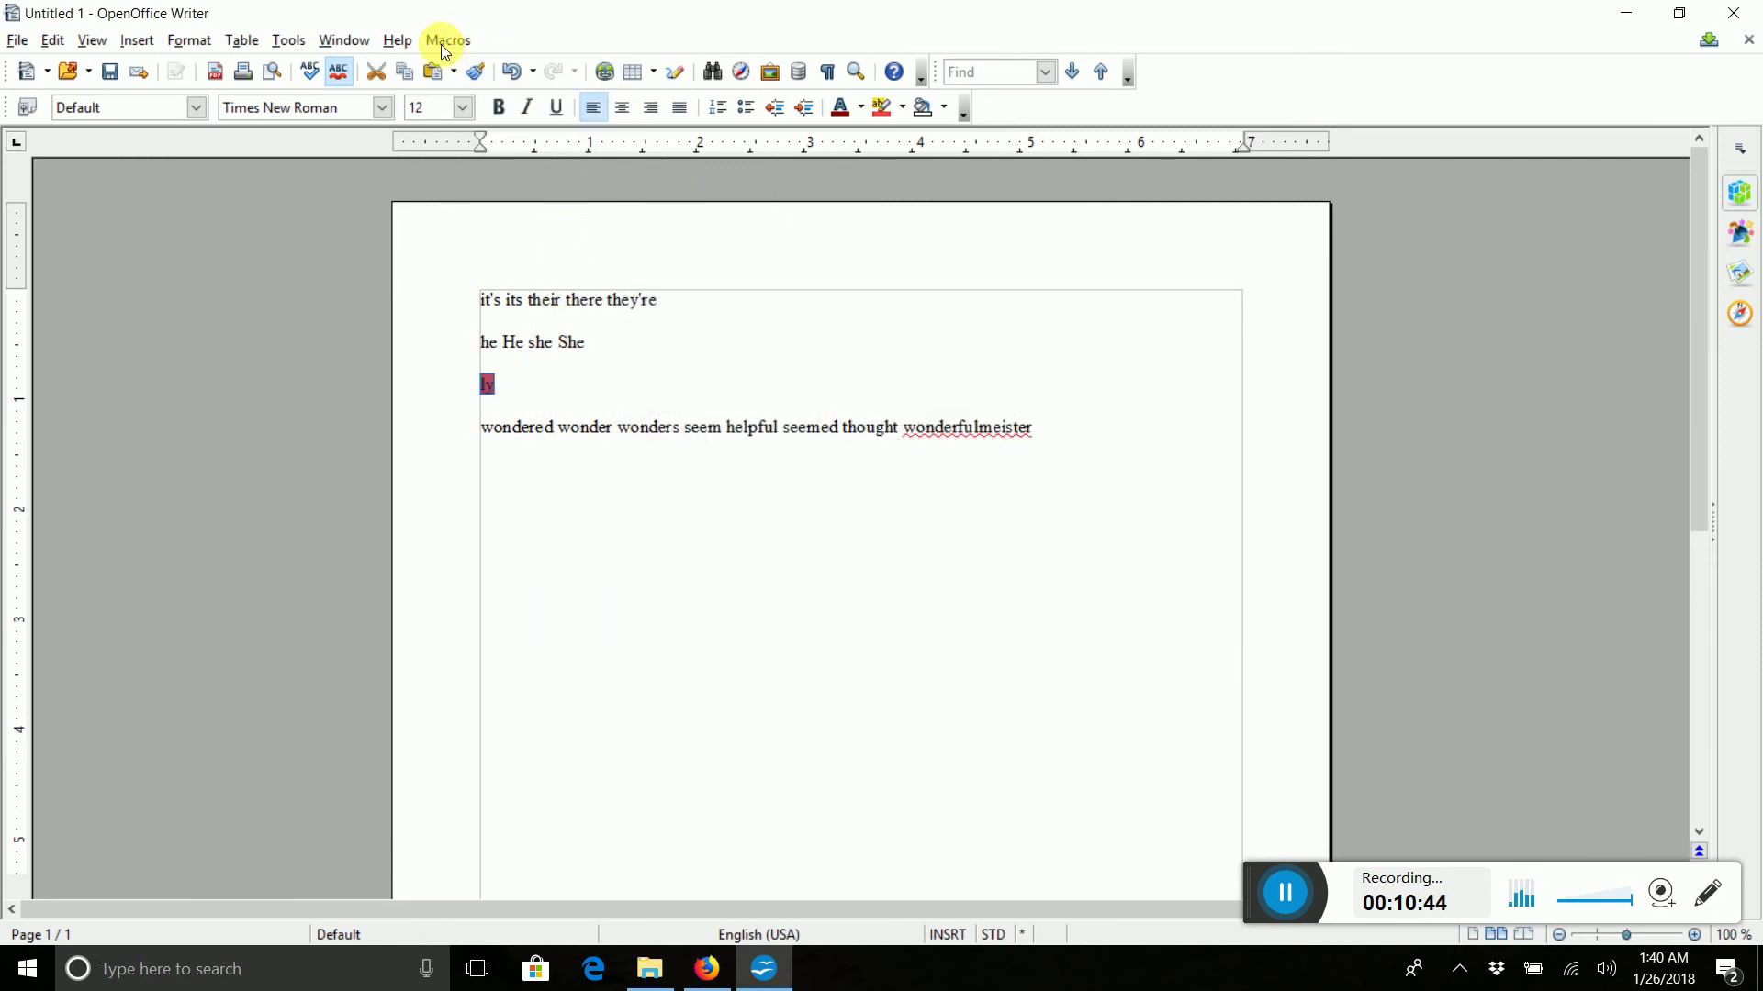
left_click(442, 40)
left_click(465, 88)
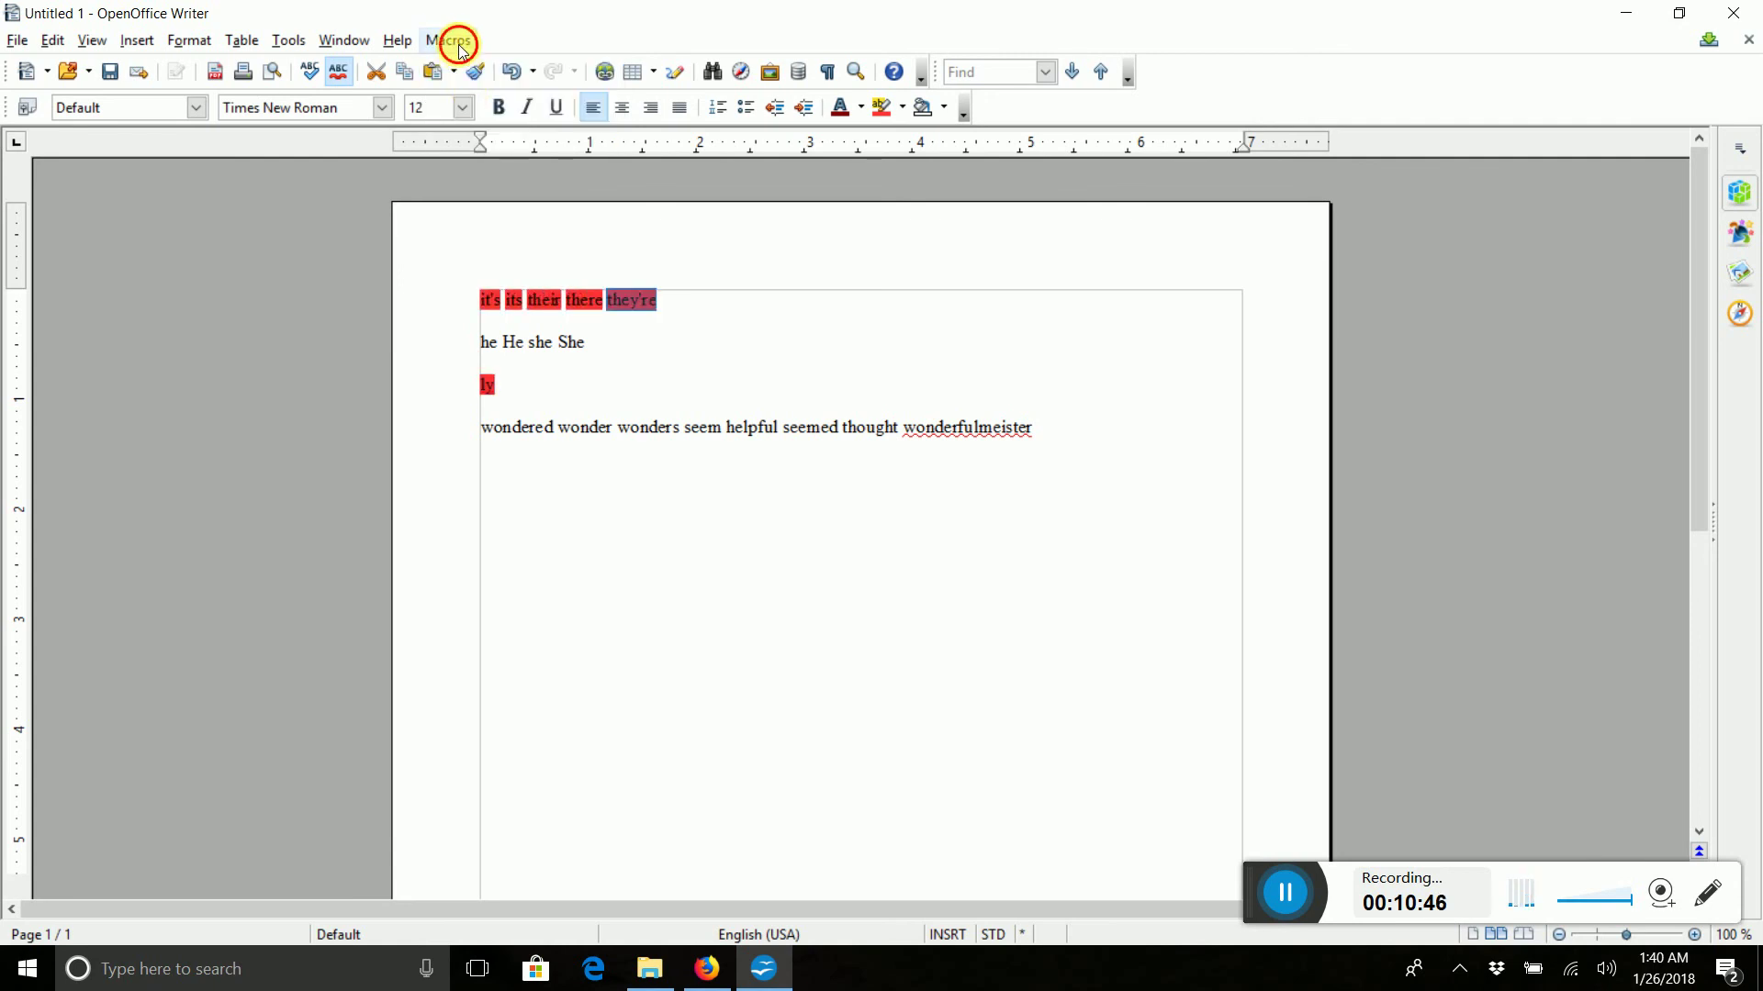
left_click(450, 40)
left_click(472, 114)
left_click(457, 43)
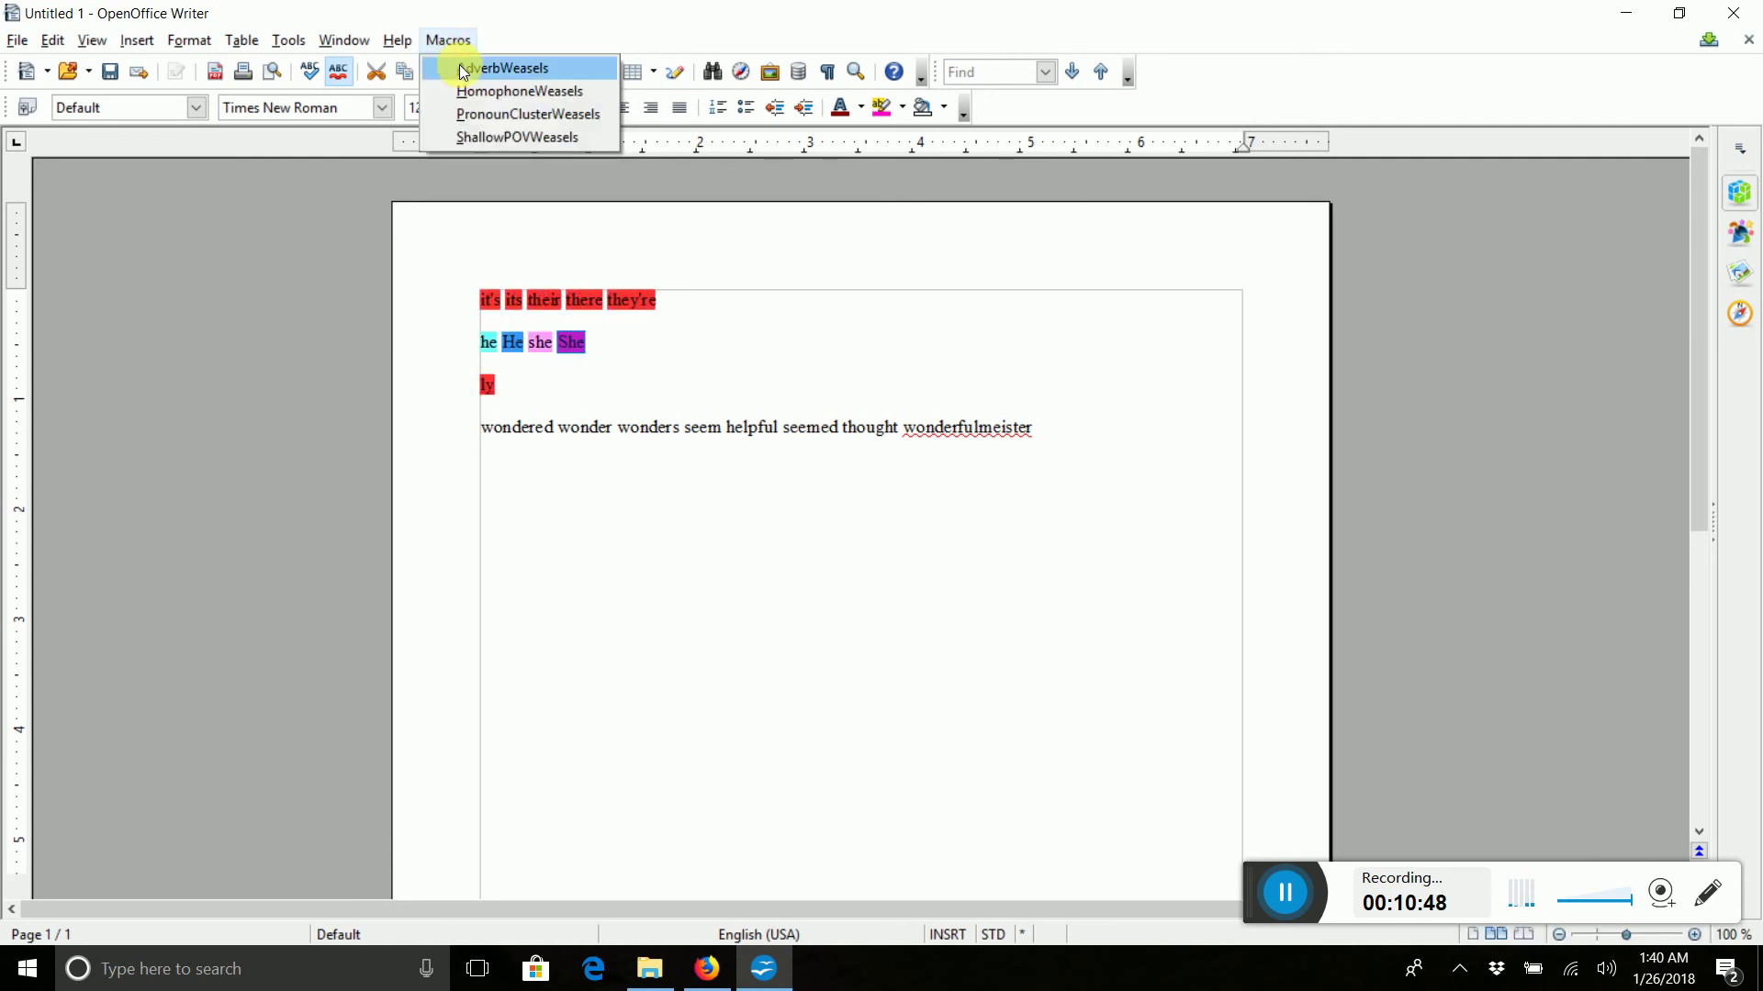
left_click(465, 134)
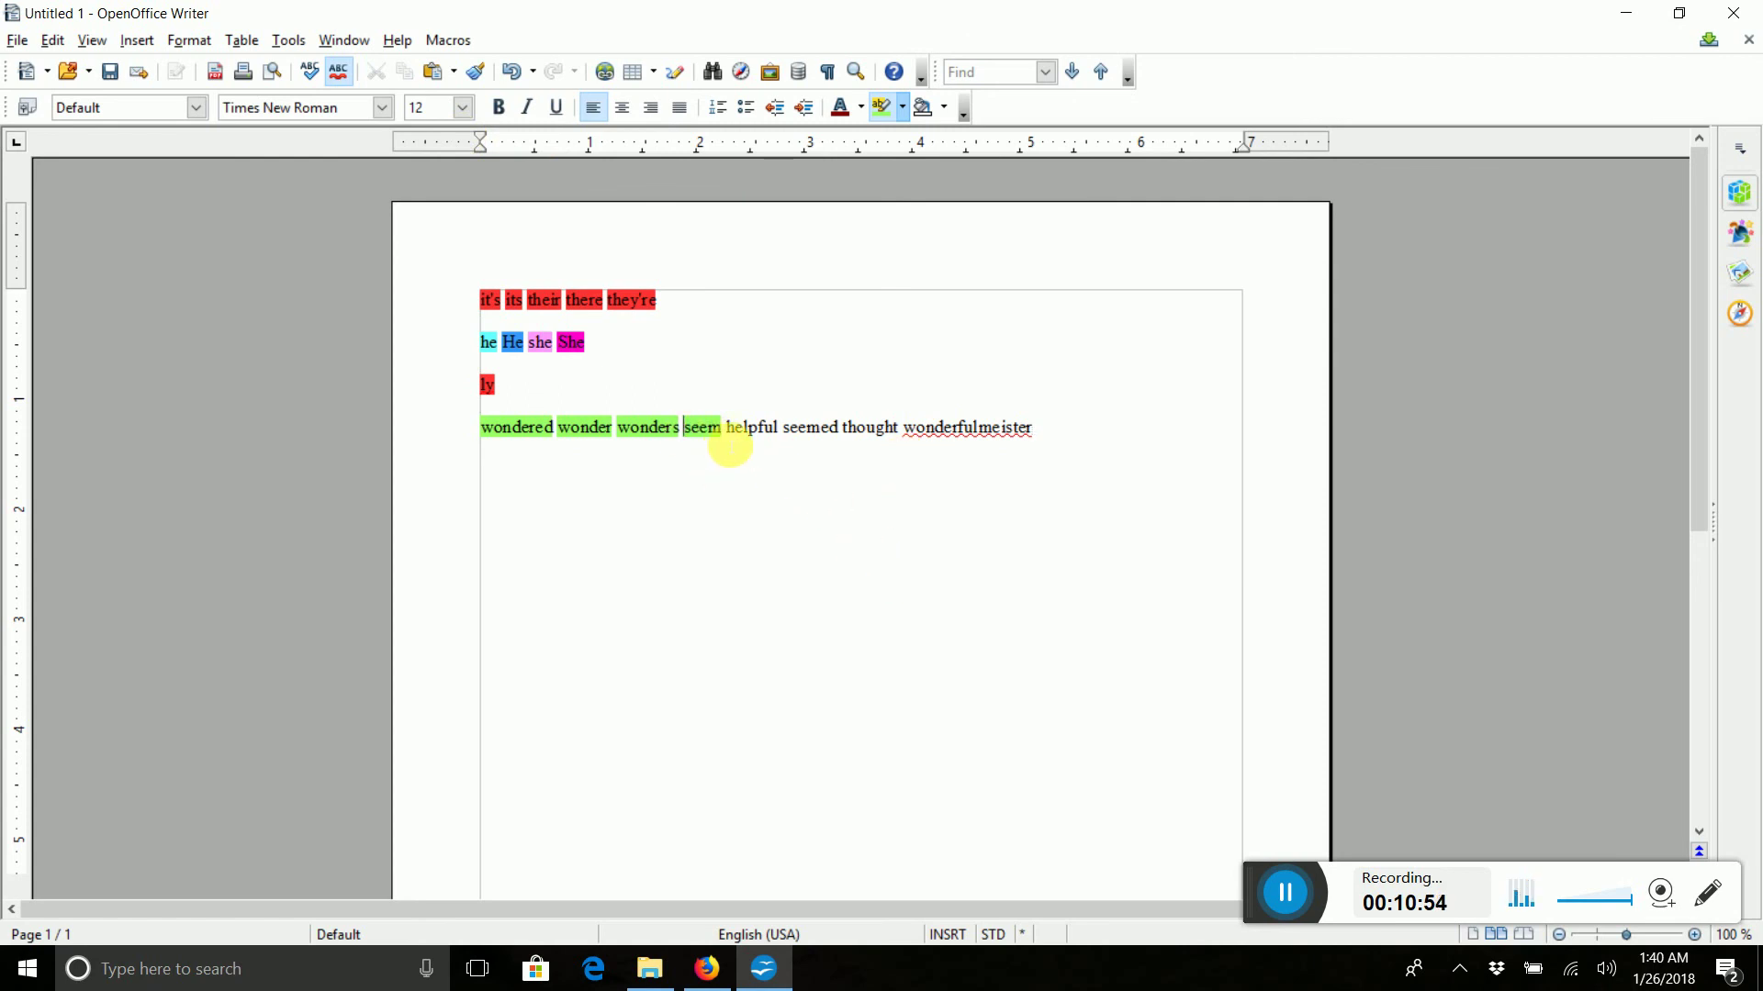
Change 'seem' to 'seeming' and select the whole document
left_click(721, 429)
type("ing")
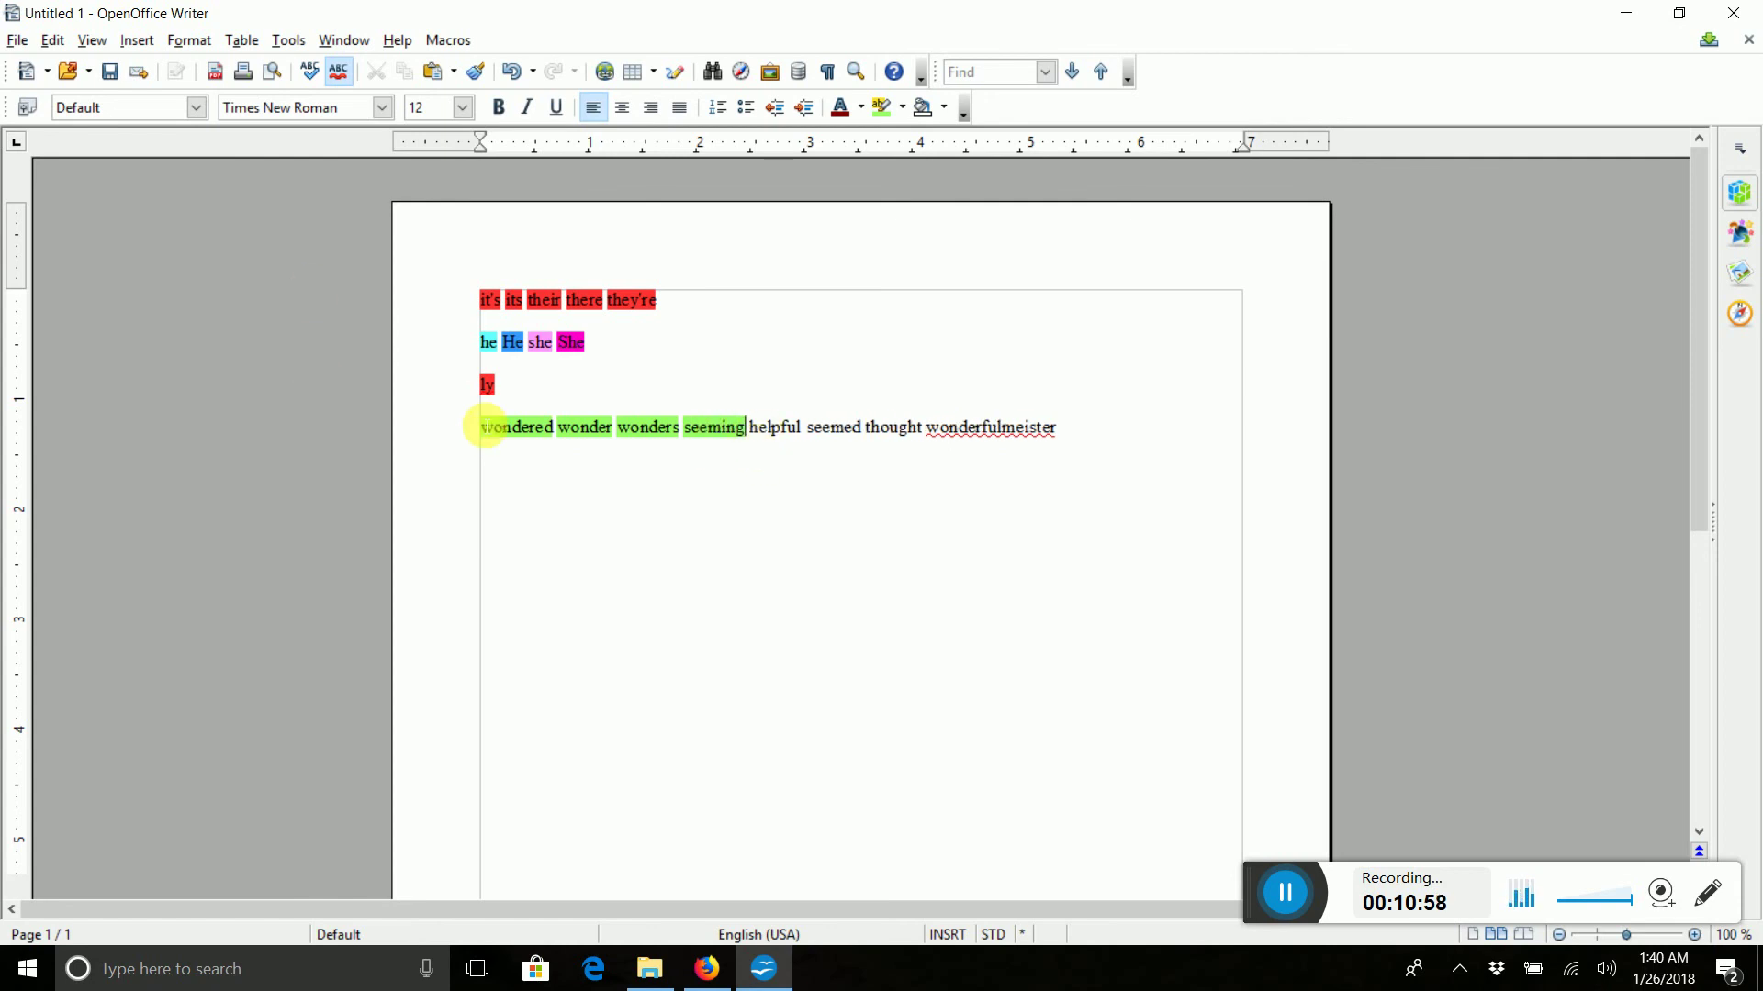
key("ctrl+a")
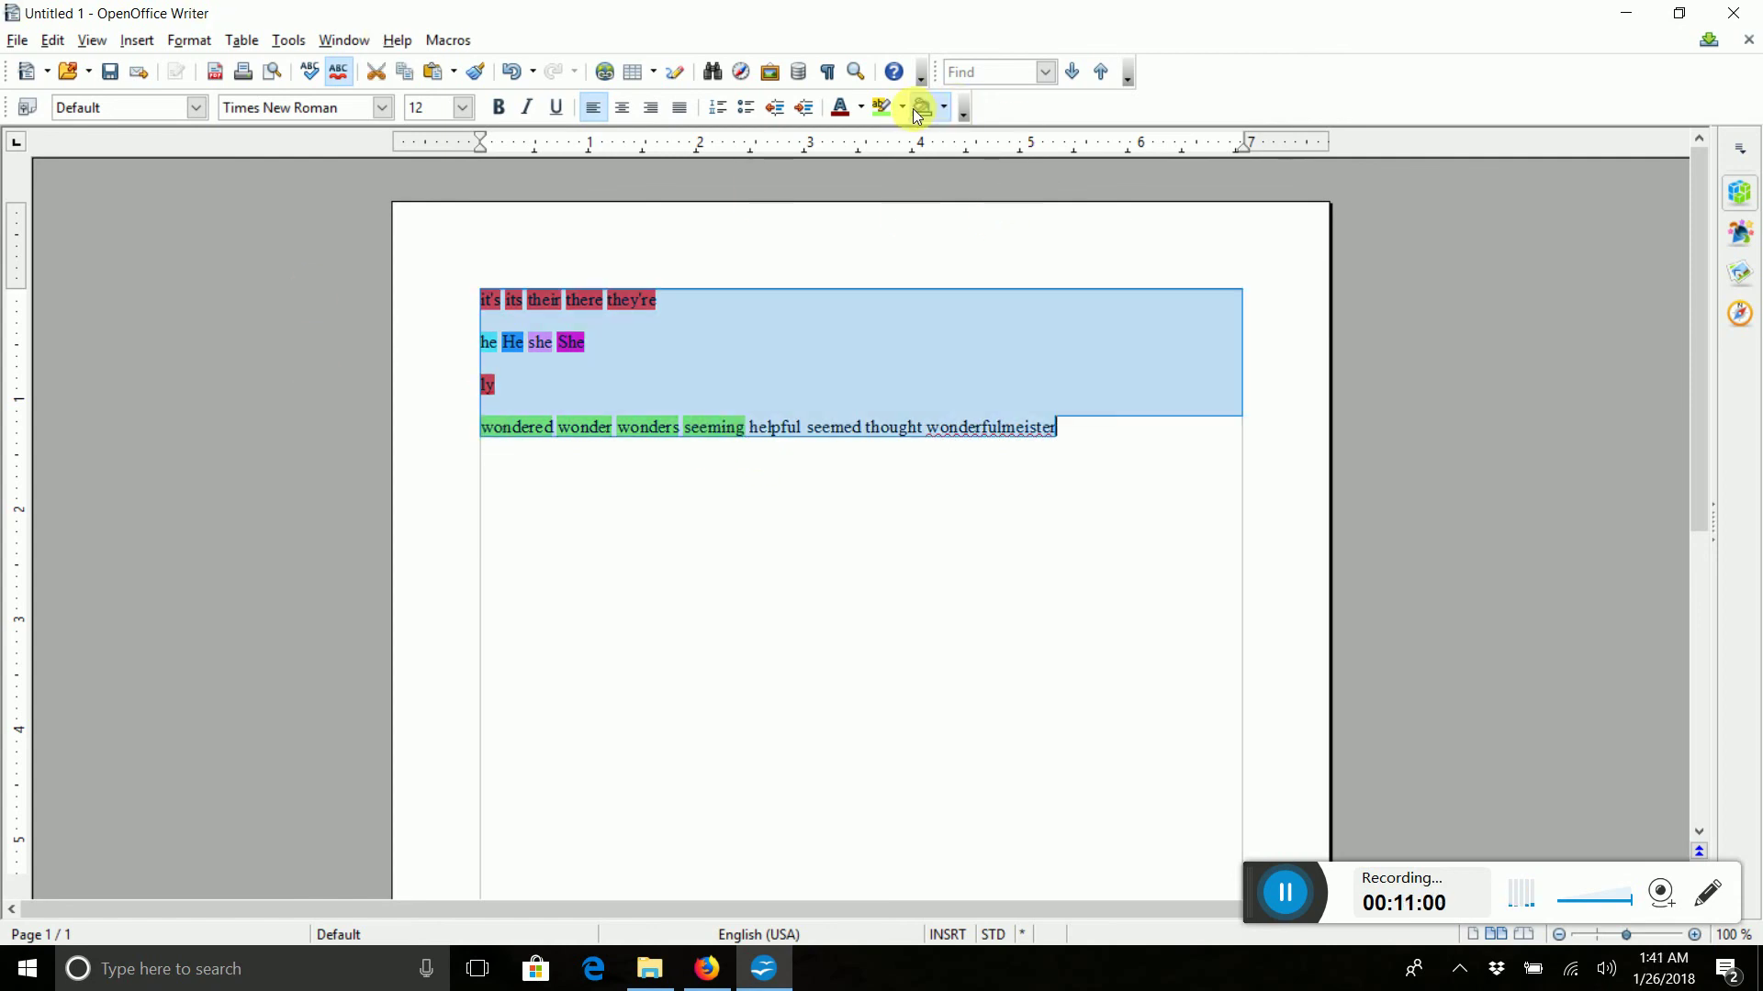